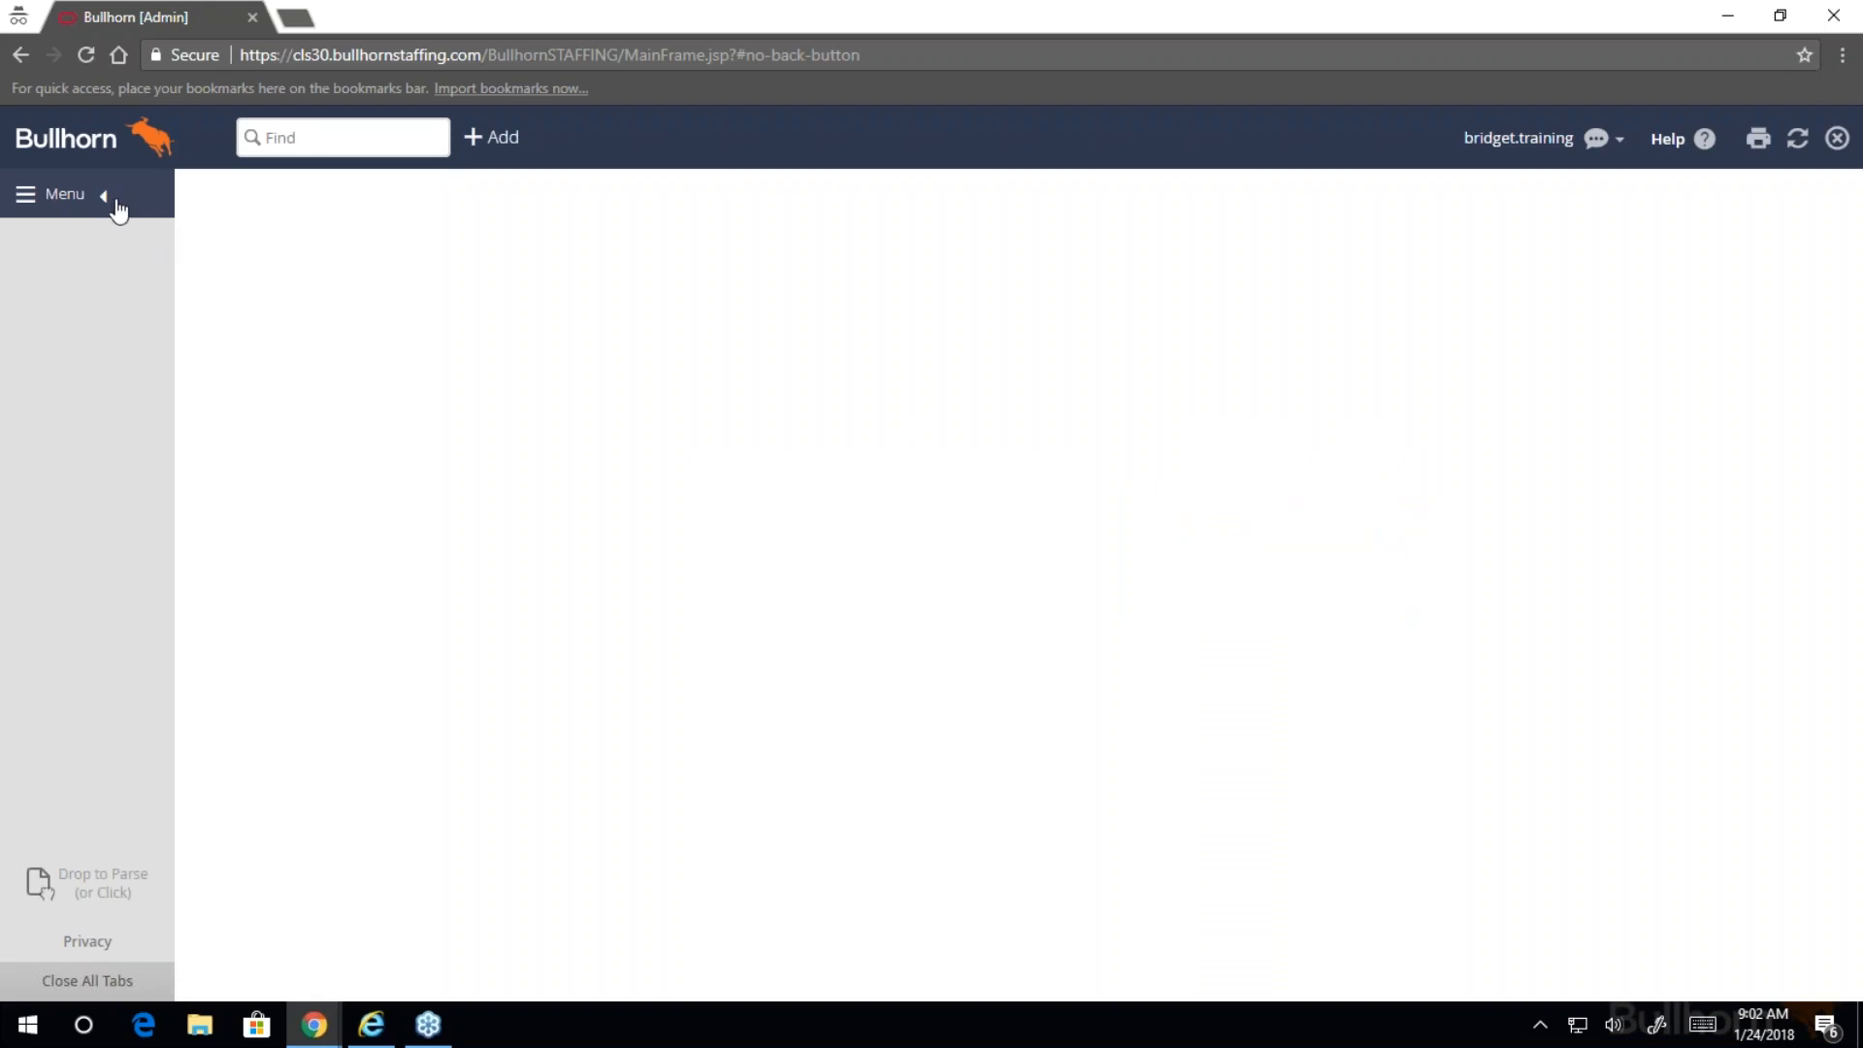
- Open the Field Mappings page from the administration tools
mouse_move(68, 203)
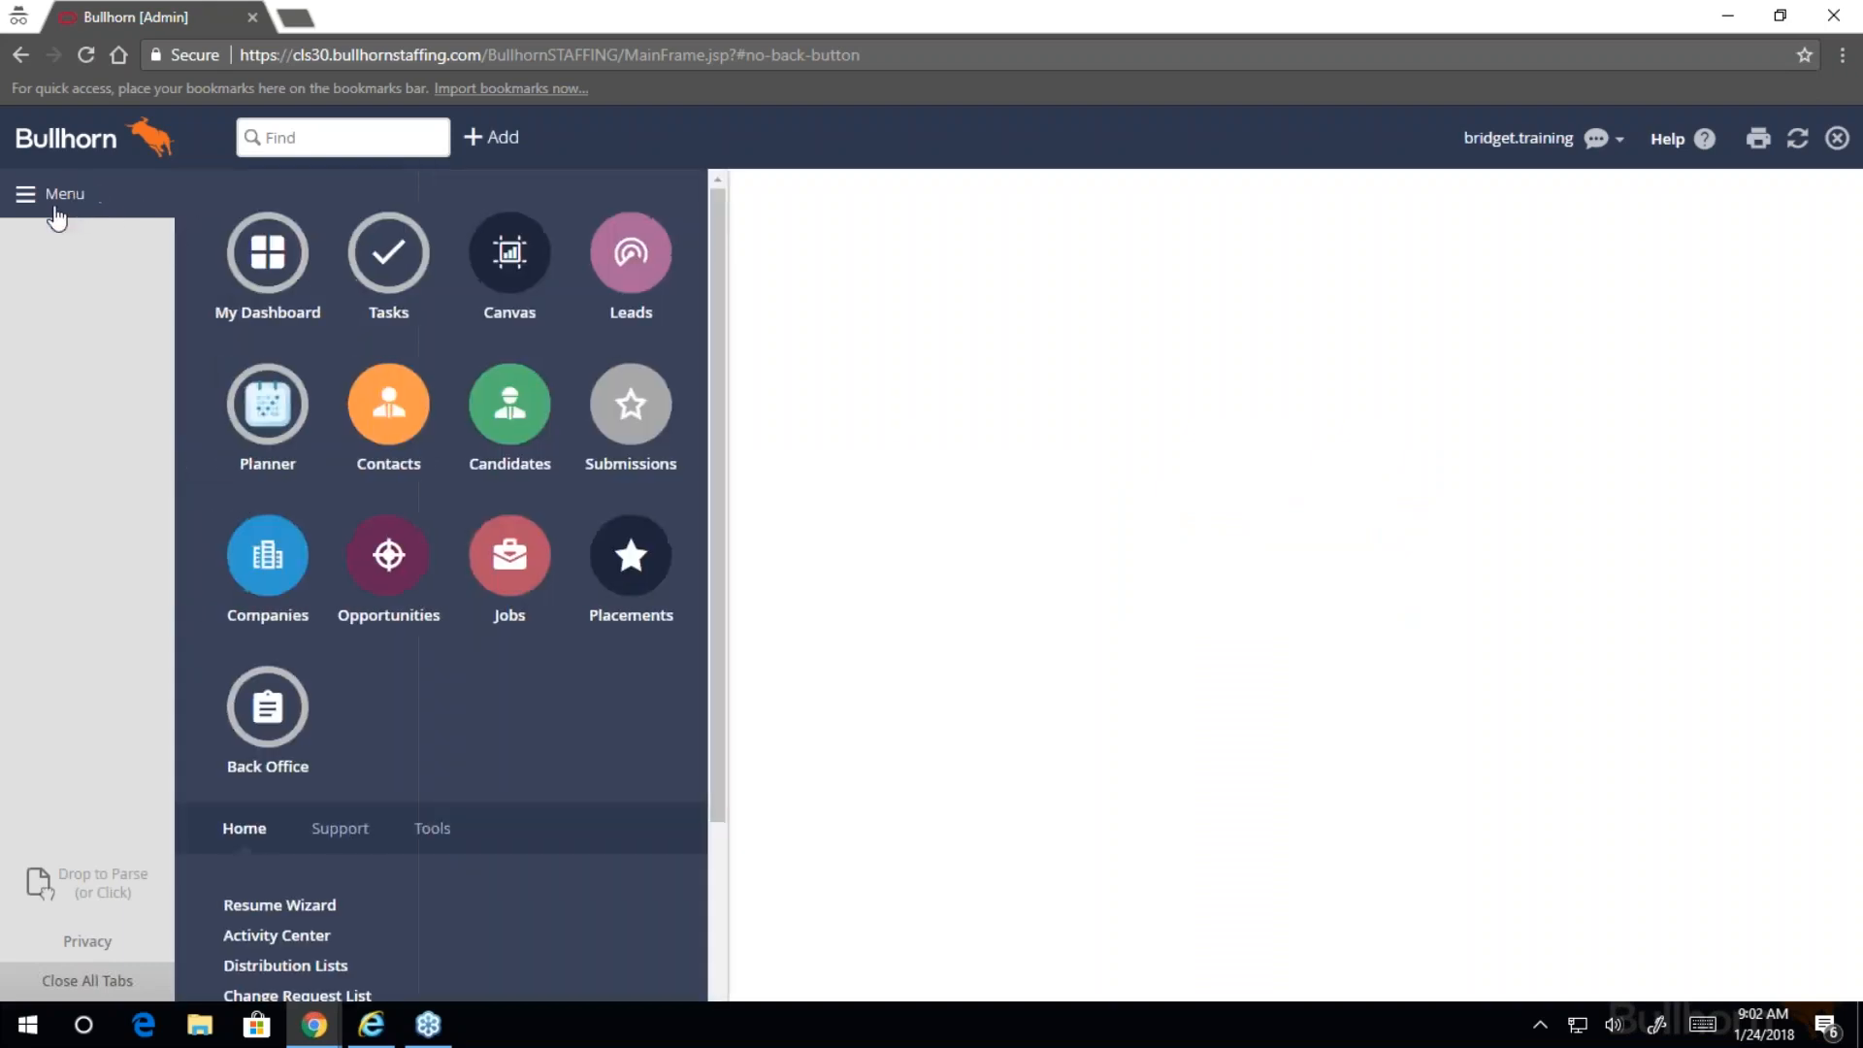
scroll(570, 473, "down", 1)
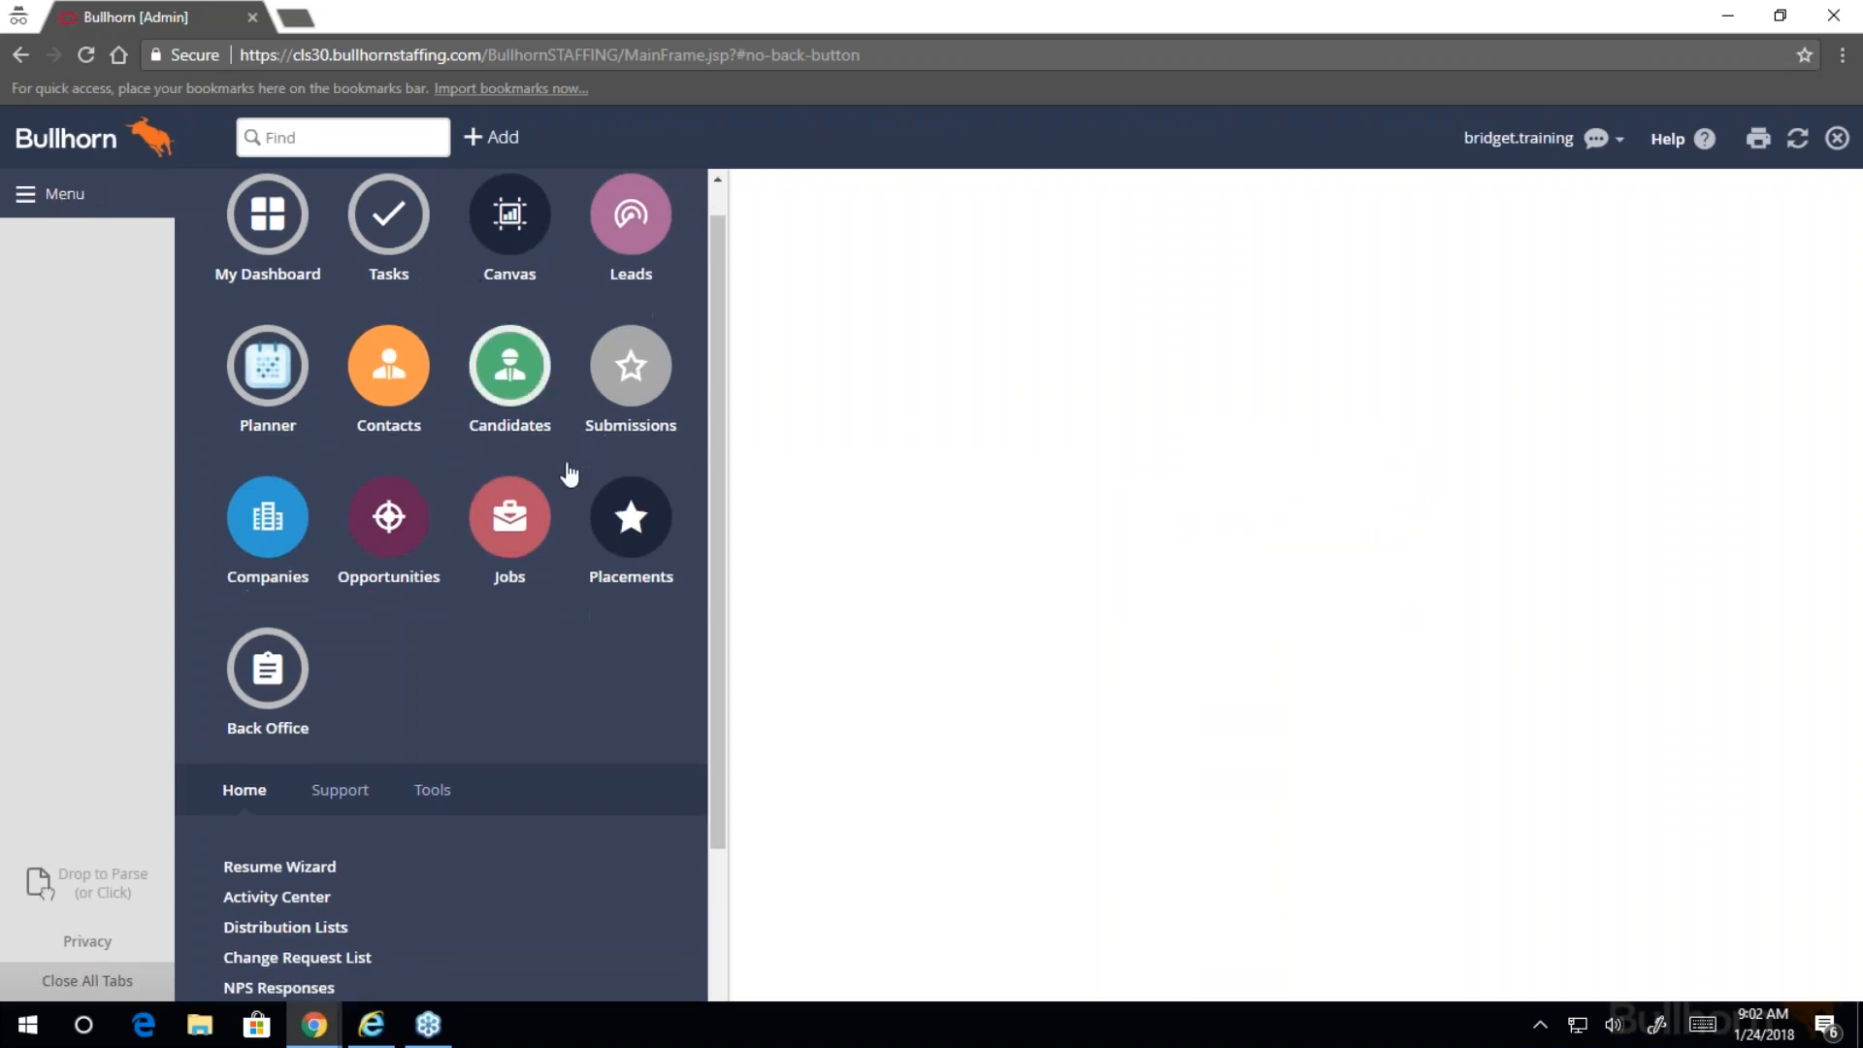
scroll(570, 474, "down", 2)
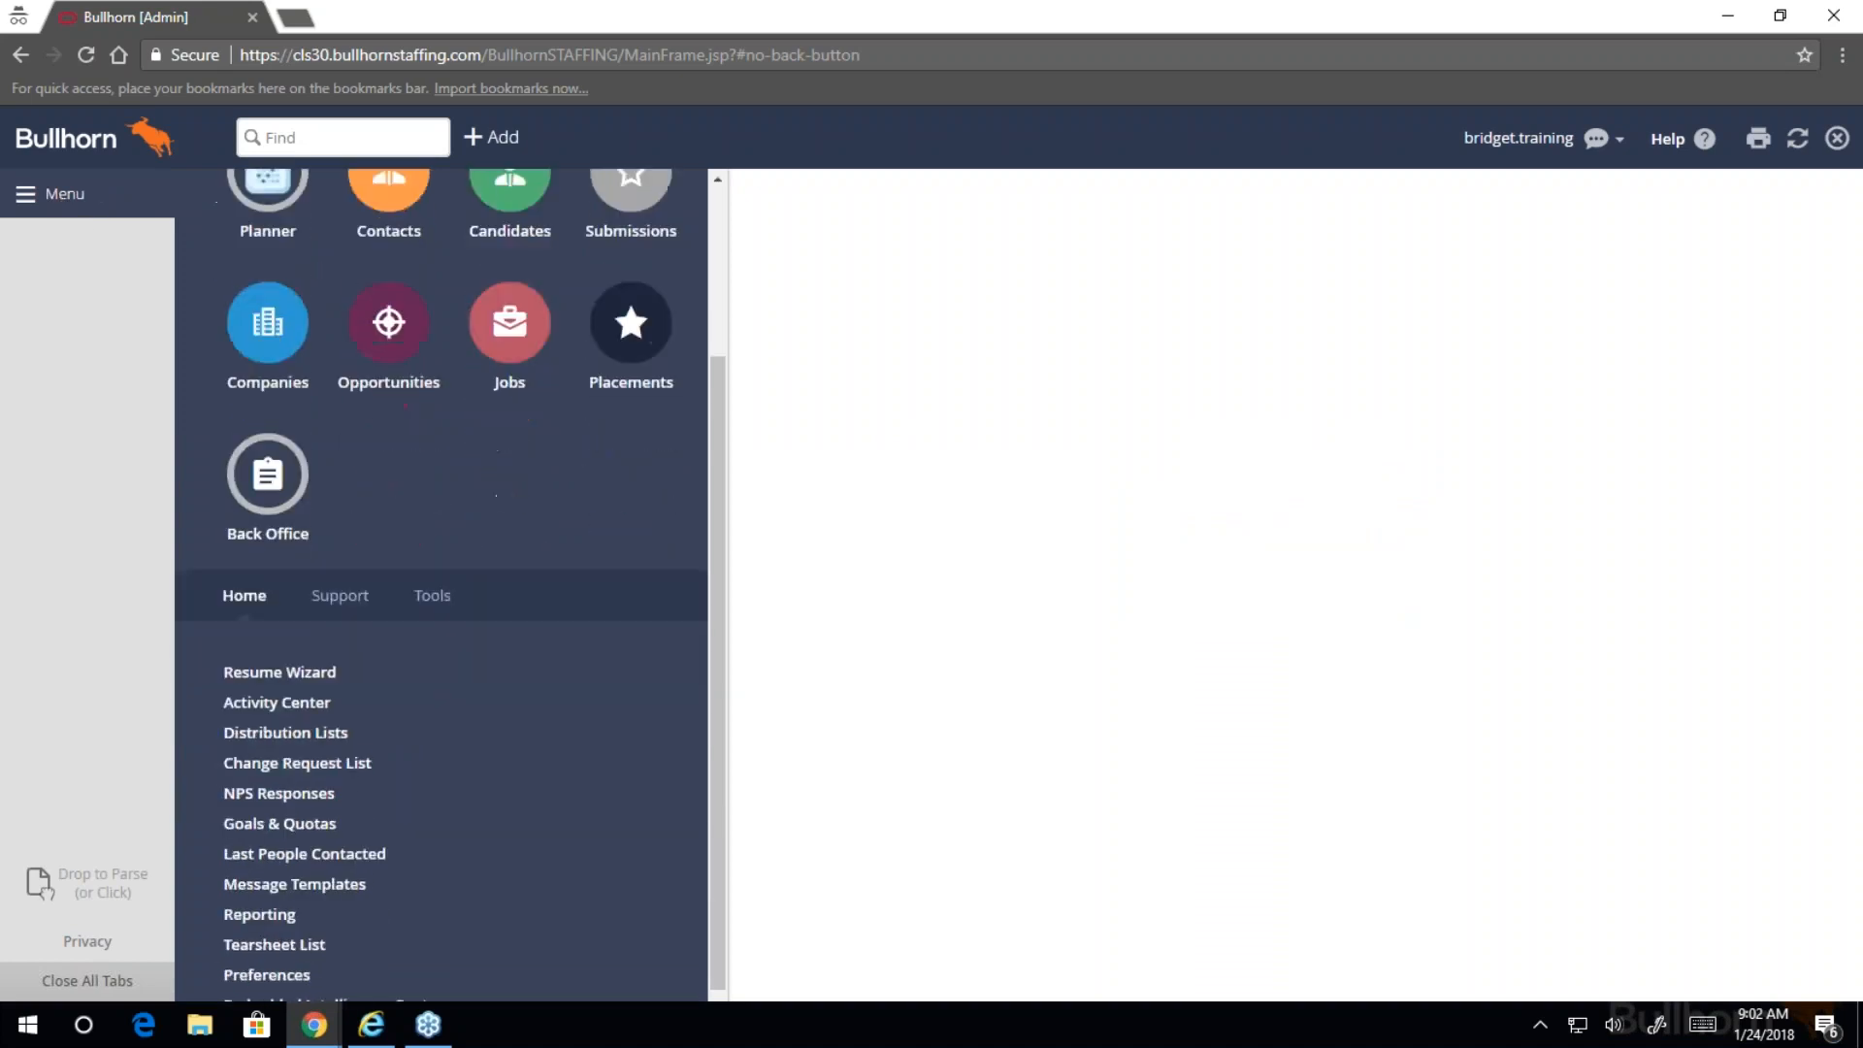
left_click(432, 602)
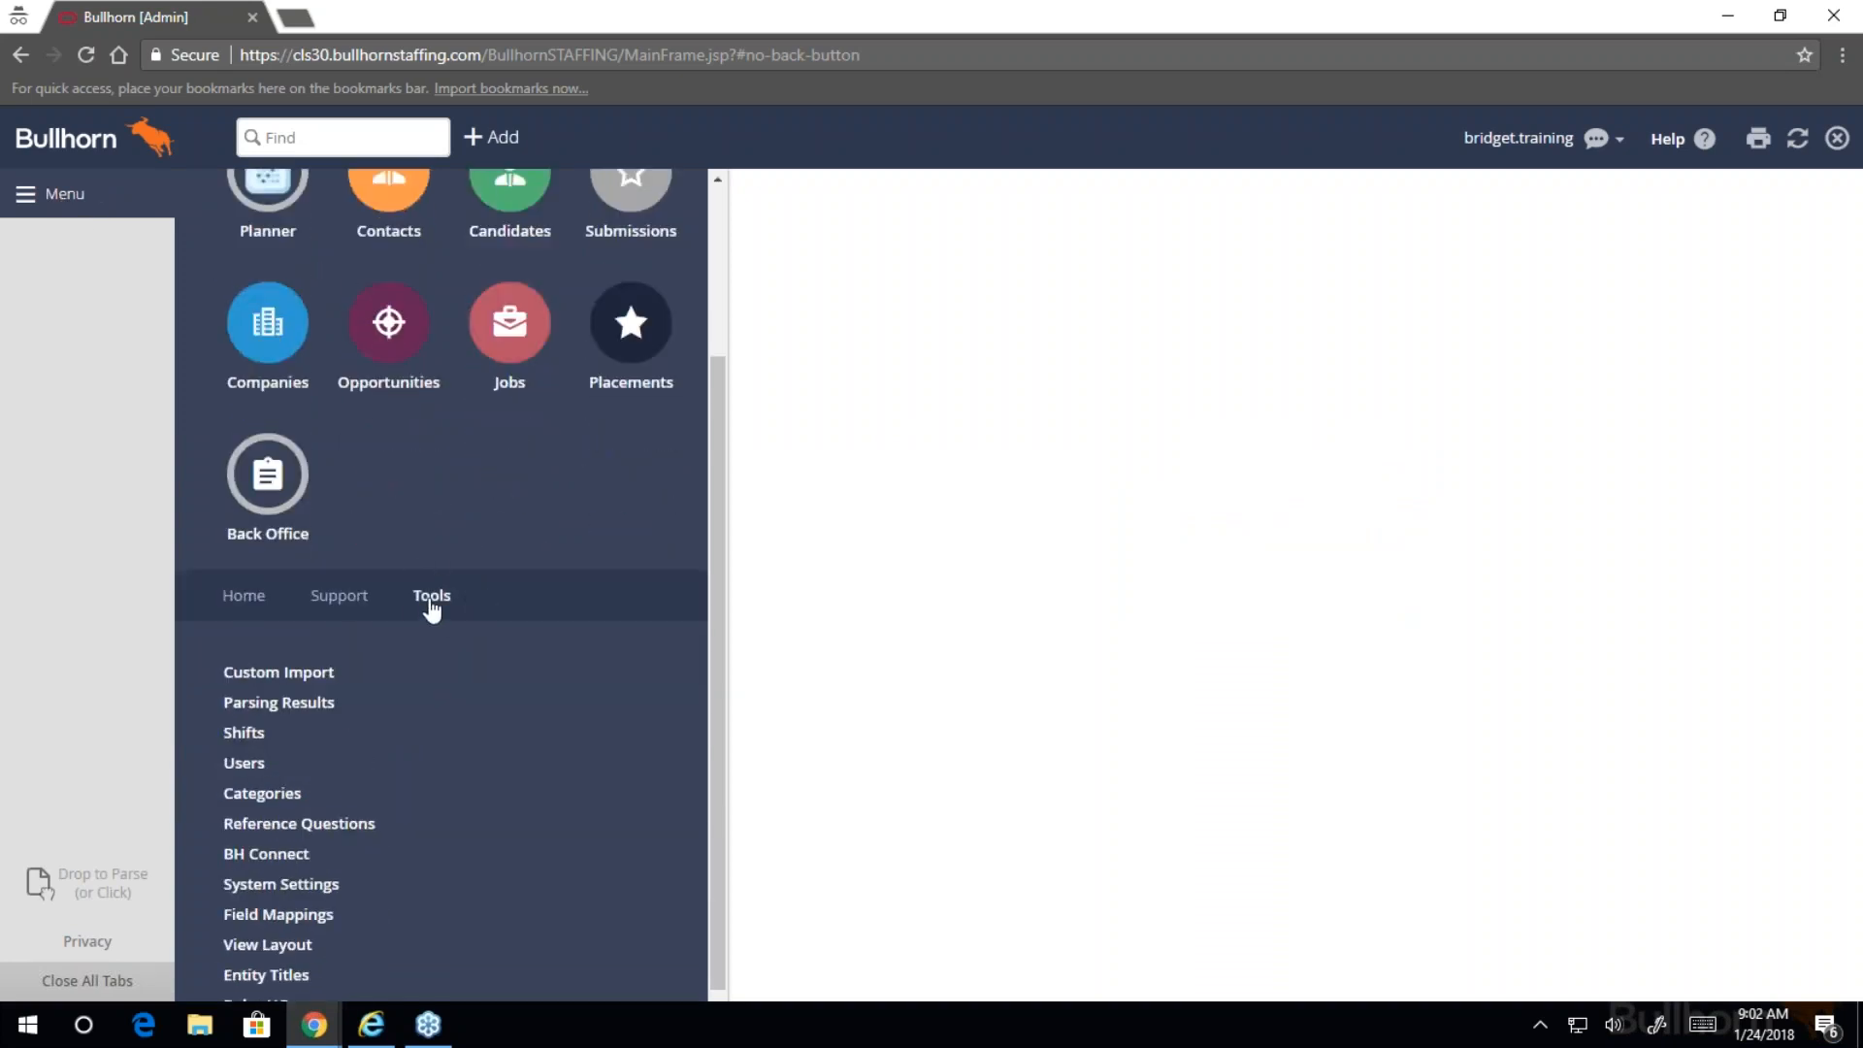
scroll(368, 737, "down", 1)
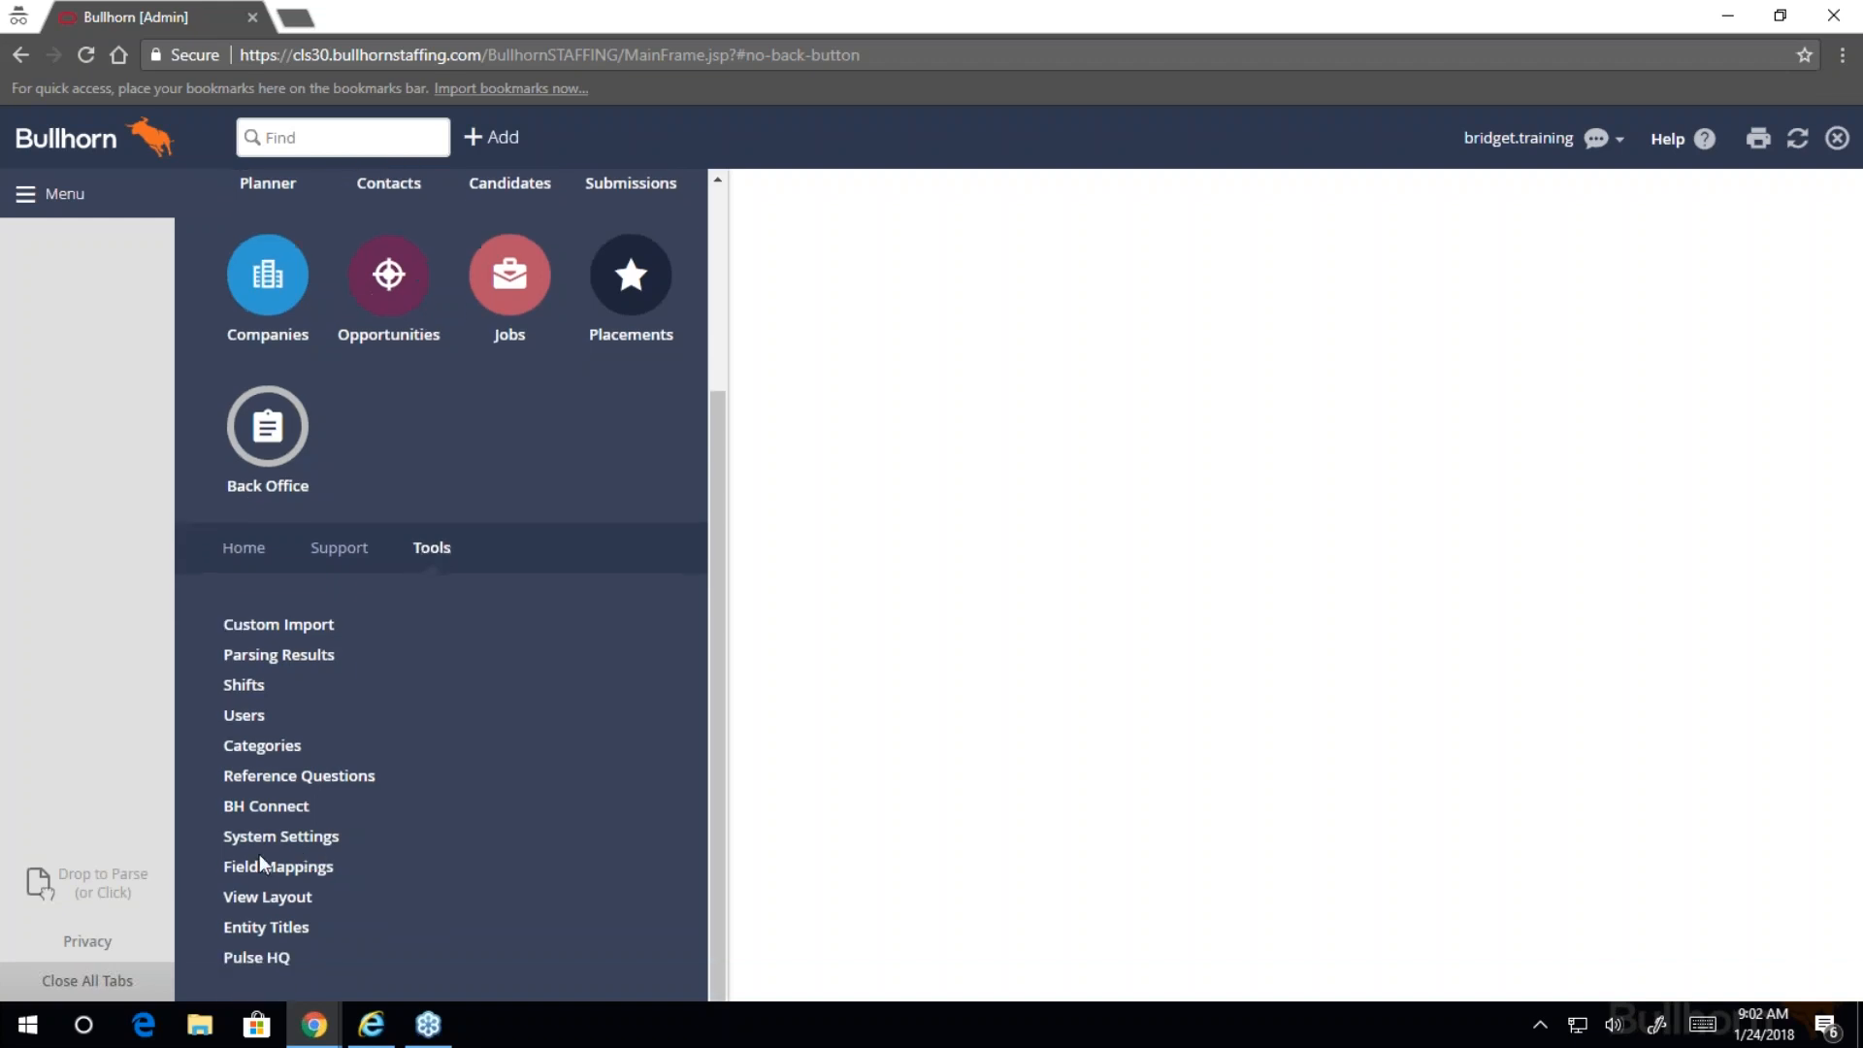
left_click(279, 870)
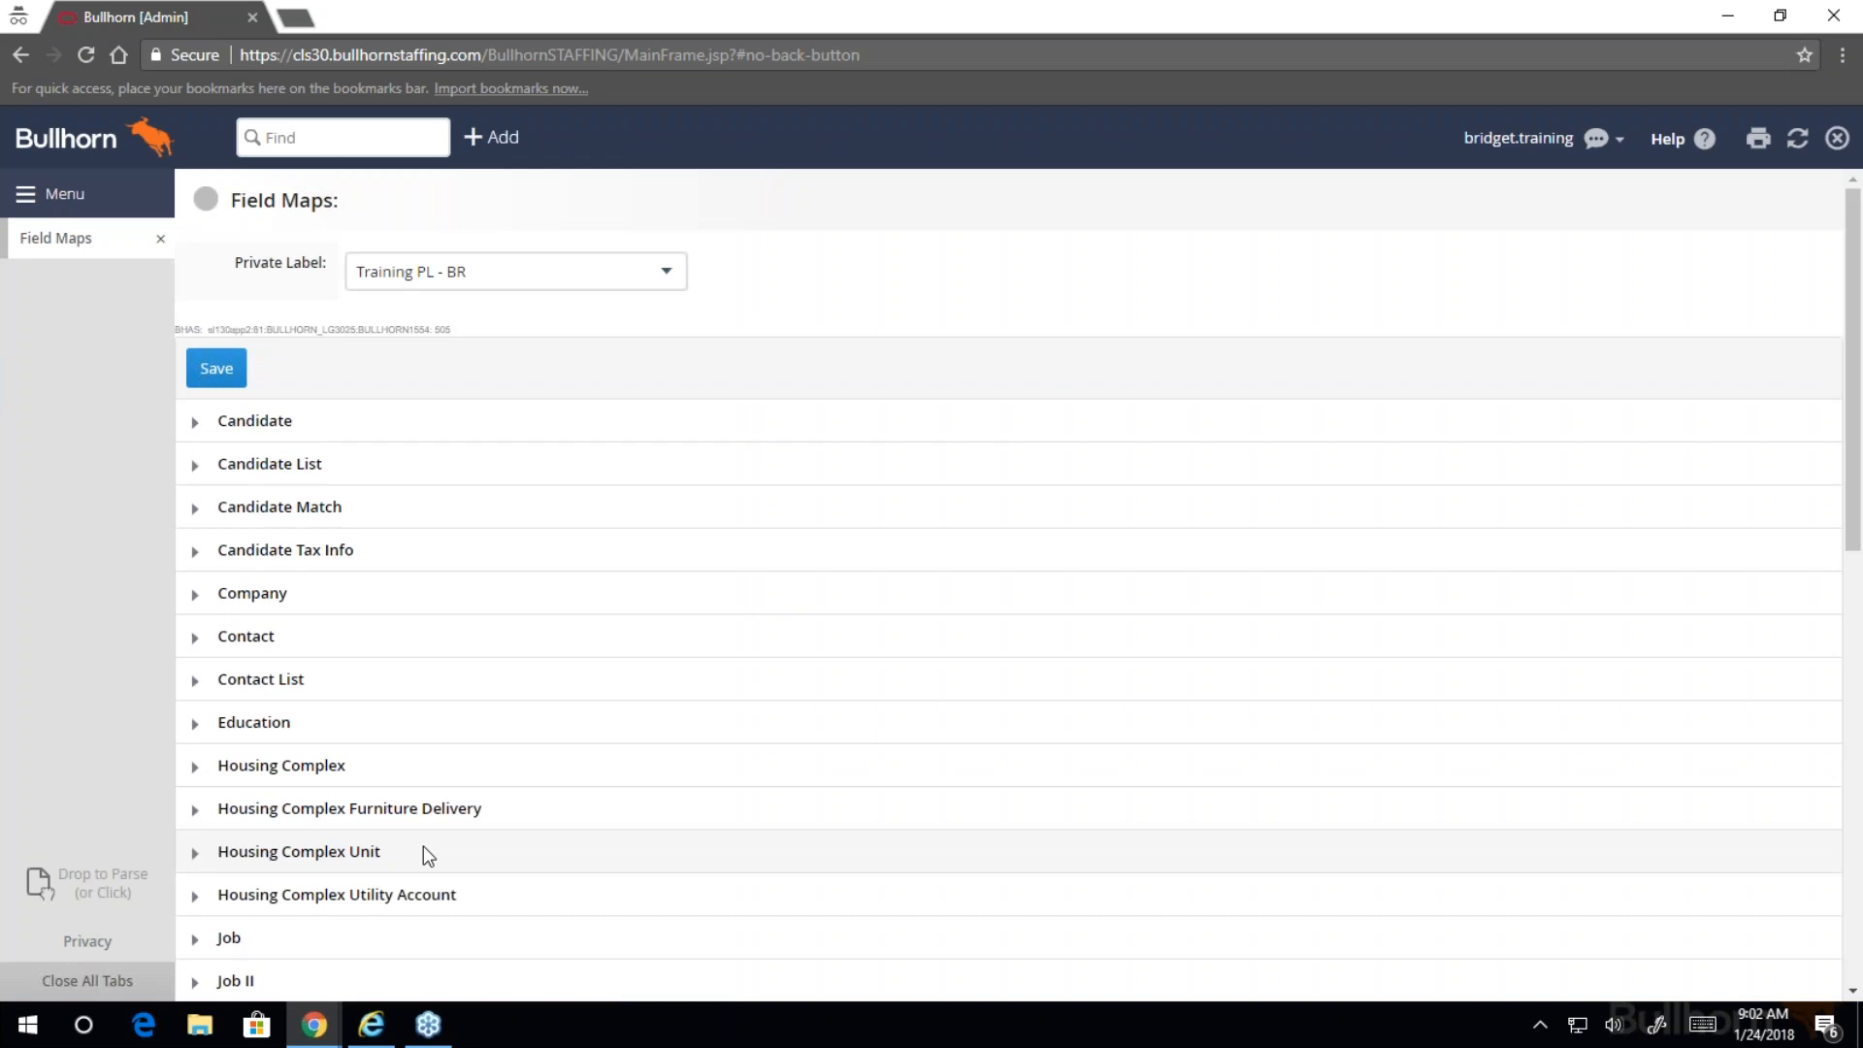
- Expand the Candidate entity in the field maps to list its fields
left_click_drag(225, 266, 328, 264)
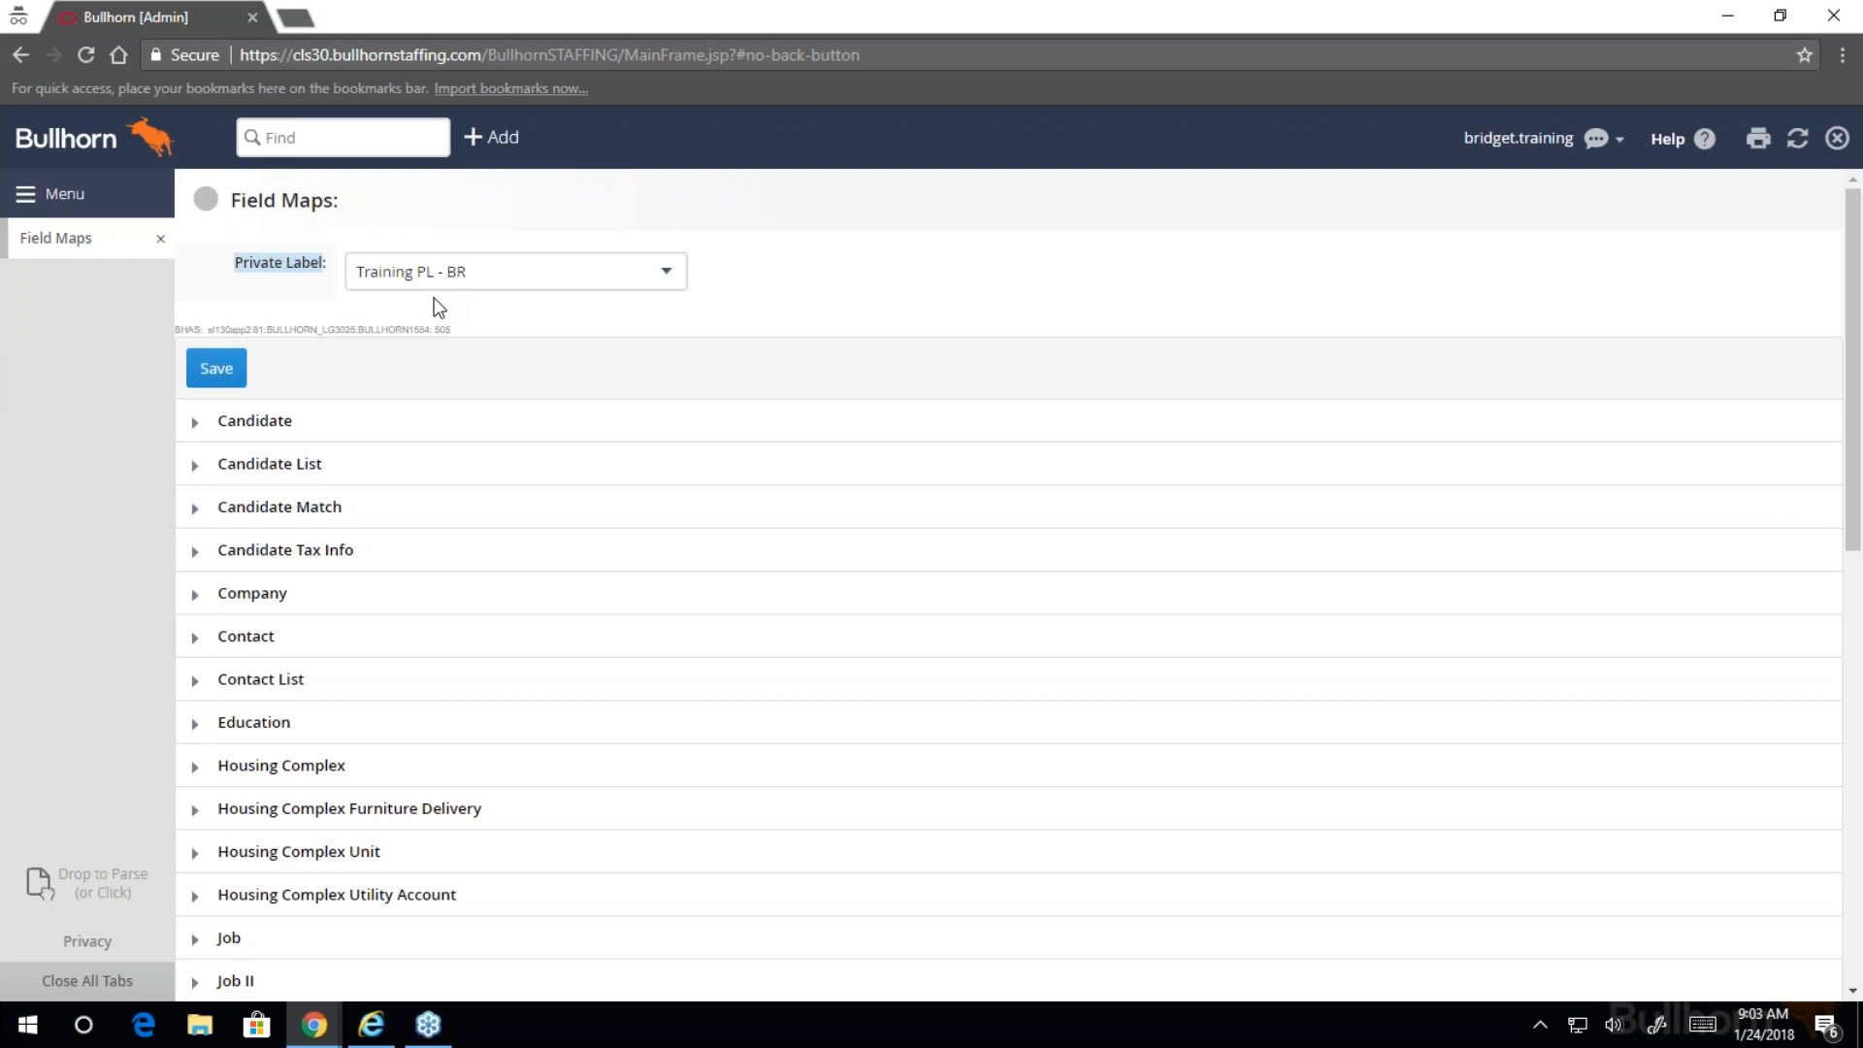
scroll(737, 553, "down", 2)
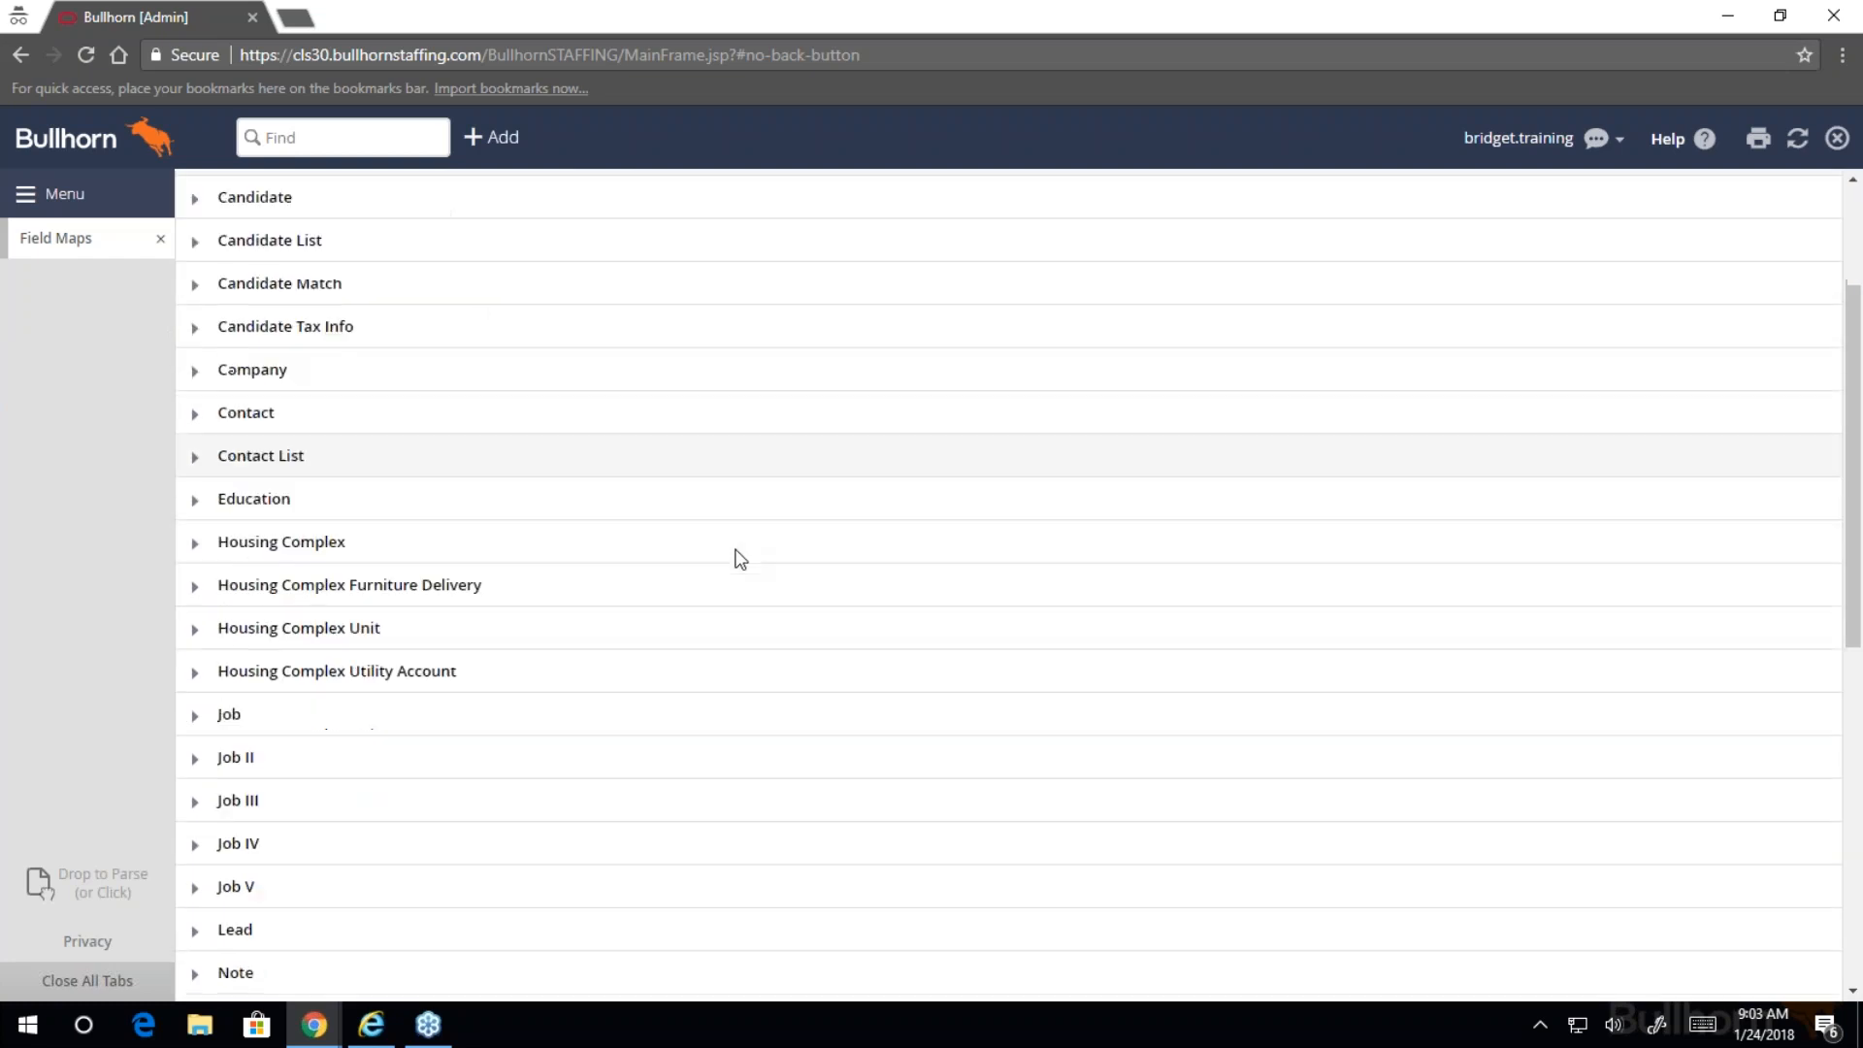
scroll(737, 553, "up", 1)
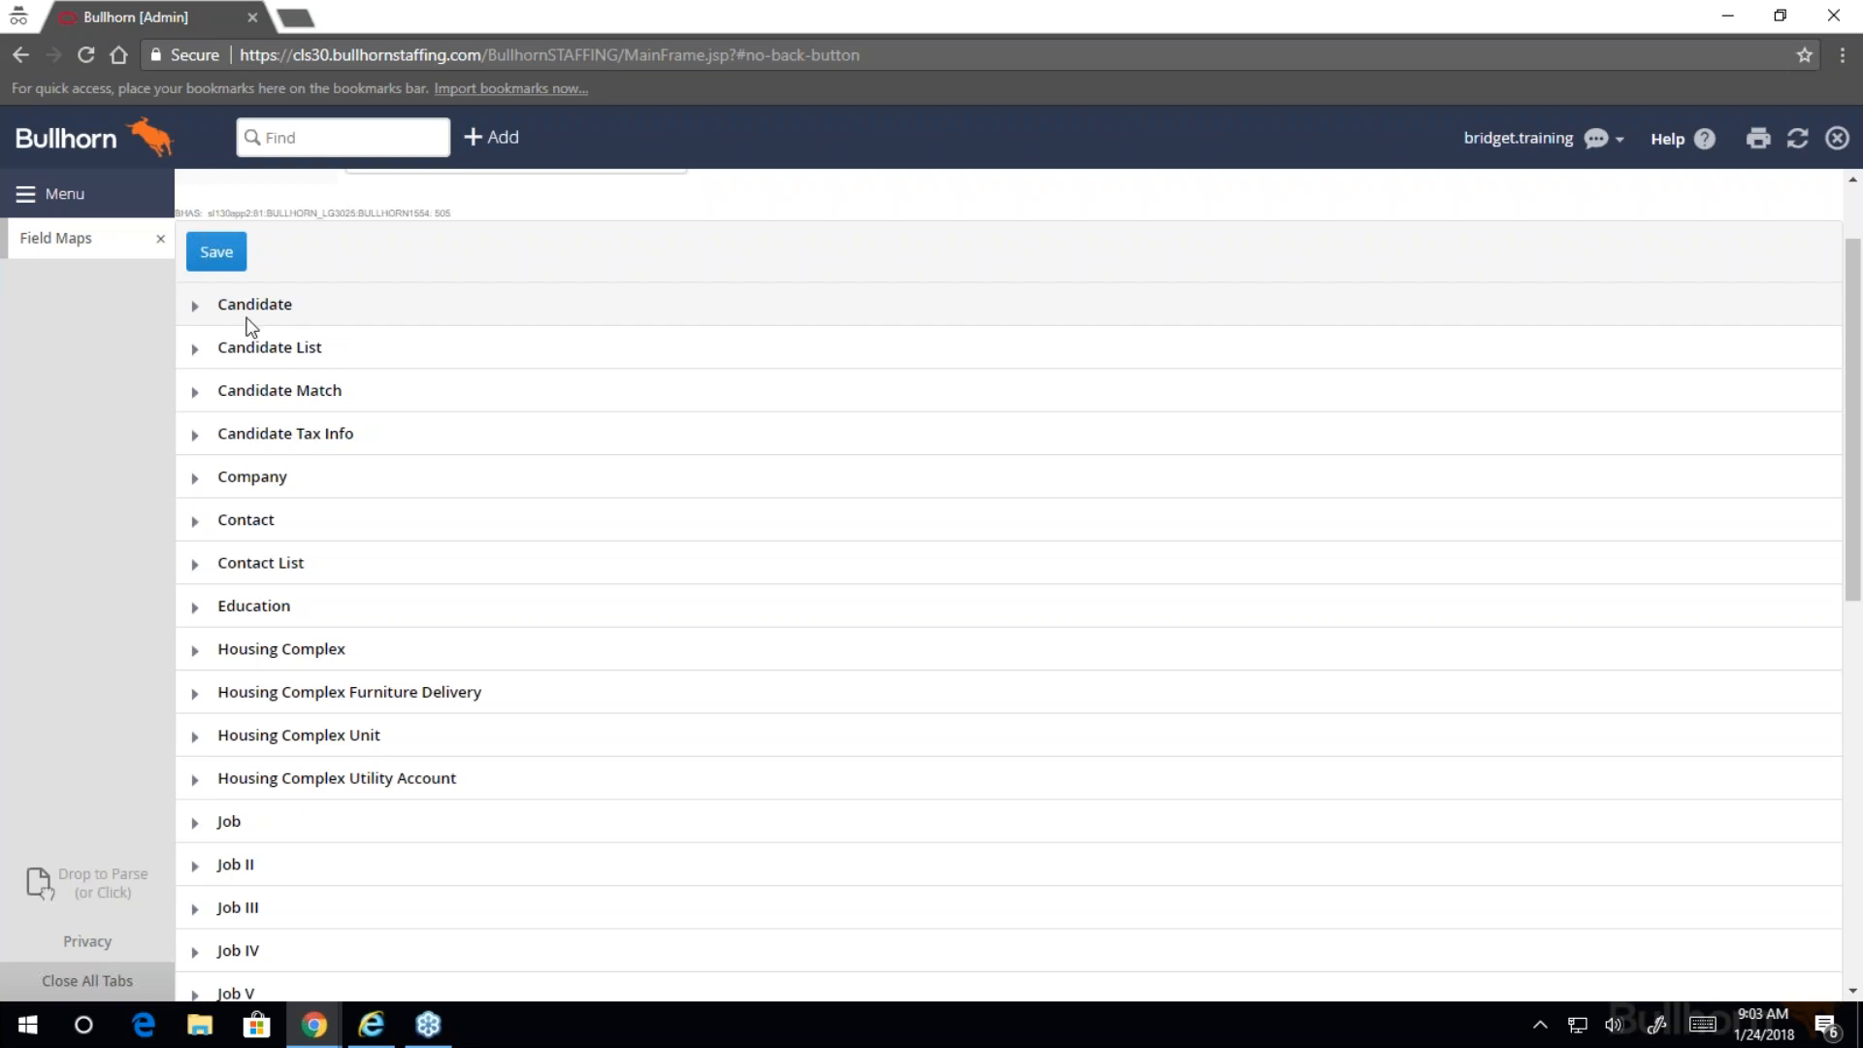
left_click(195, 310)
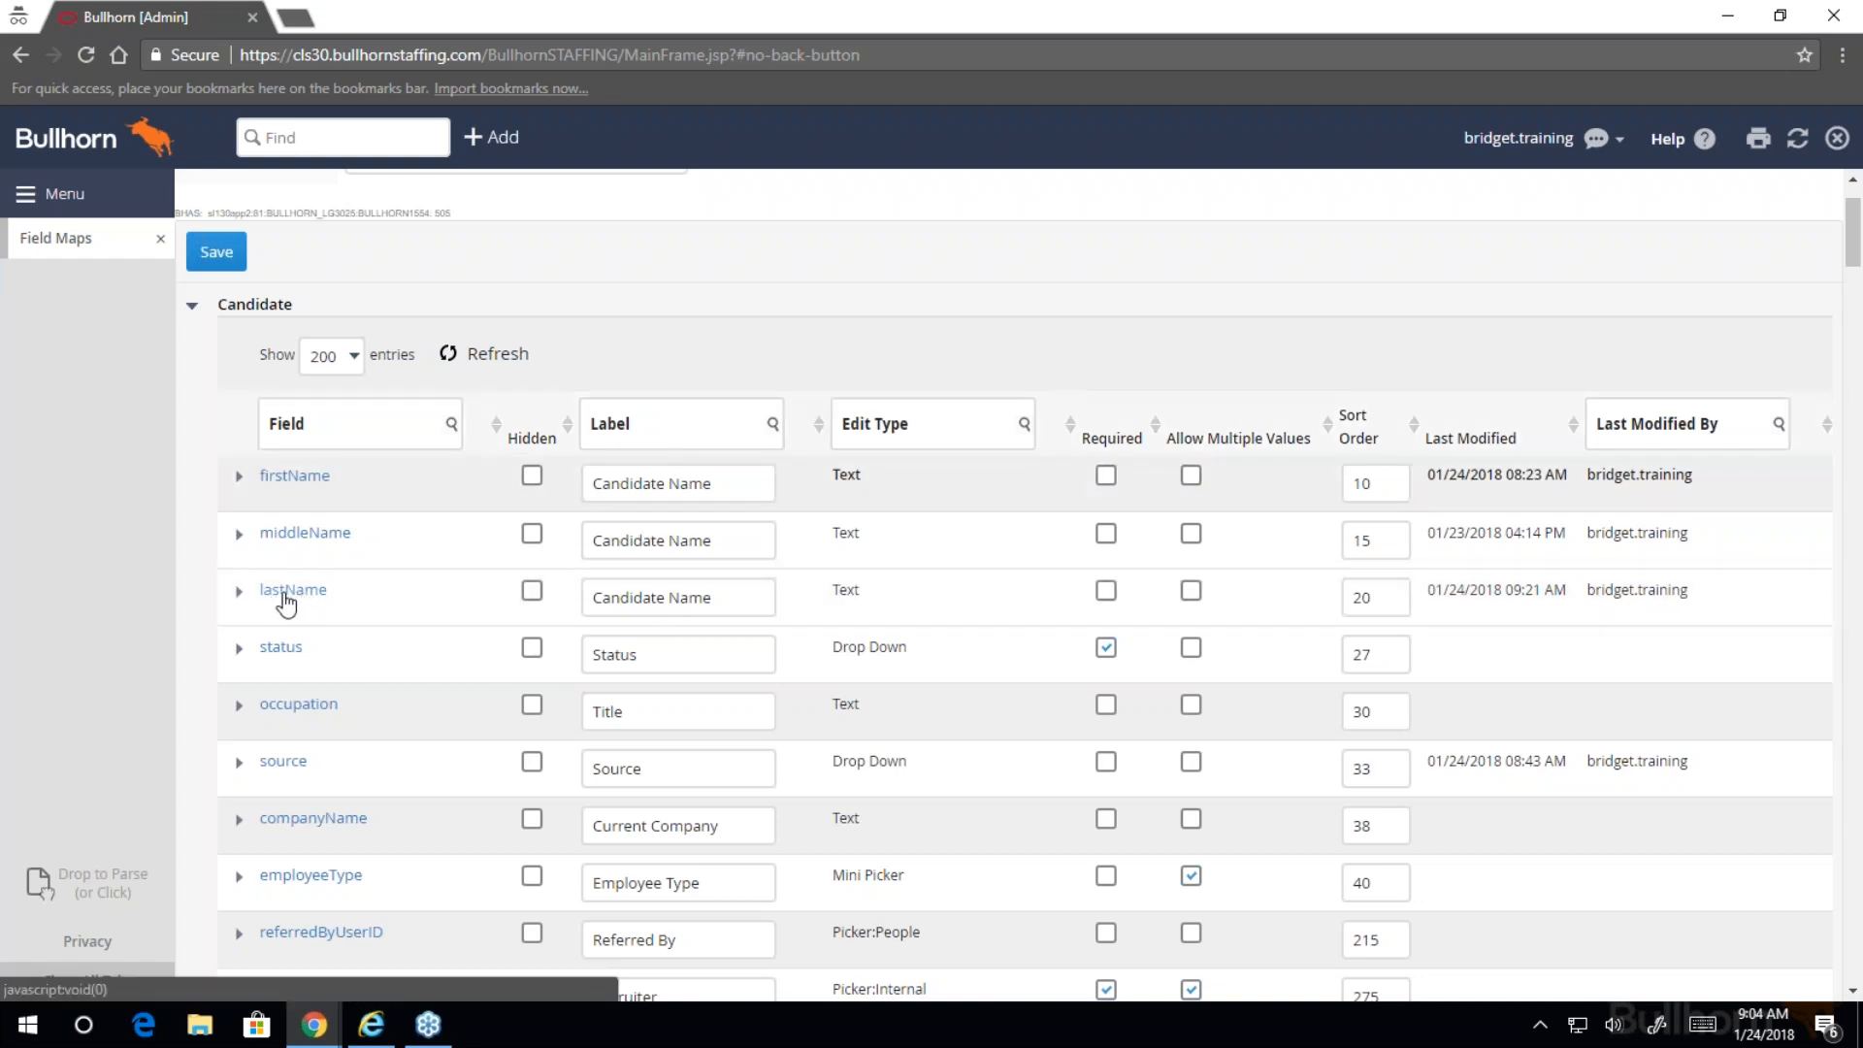
- Change the label of the candidate lastName field to "SurName" and save the field map
left_click_drag(669, 596, 592, 606)
key("BackSpace")
type("Sur")
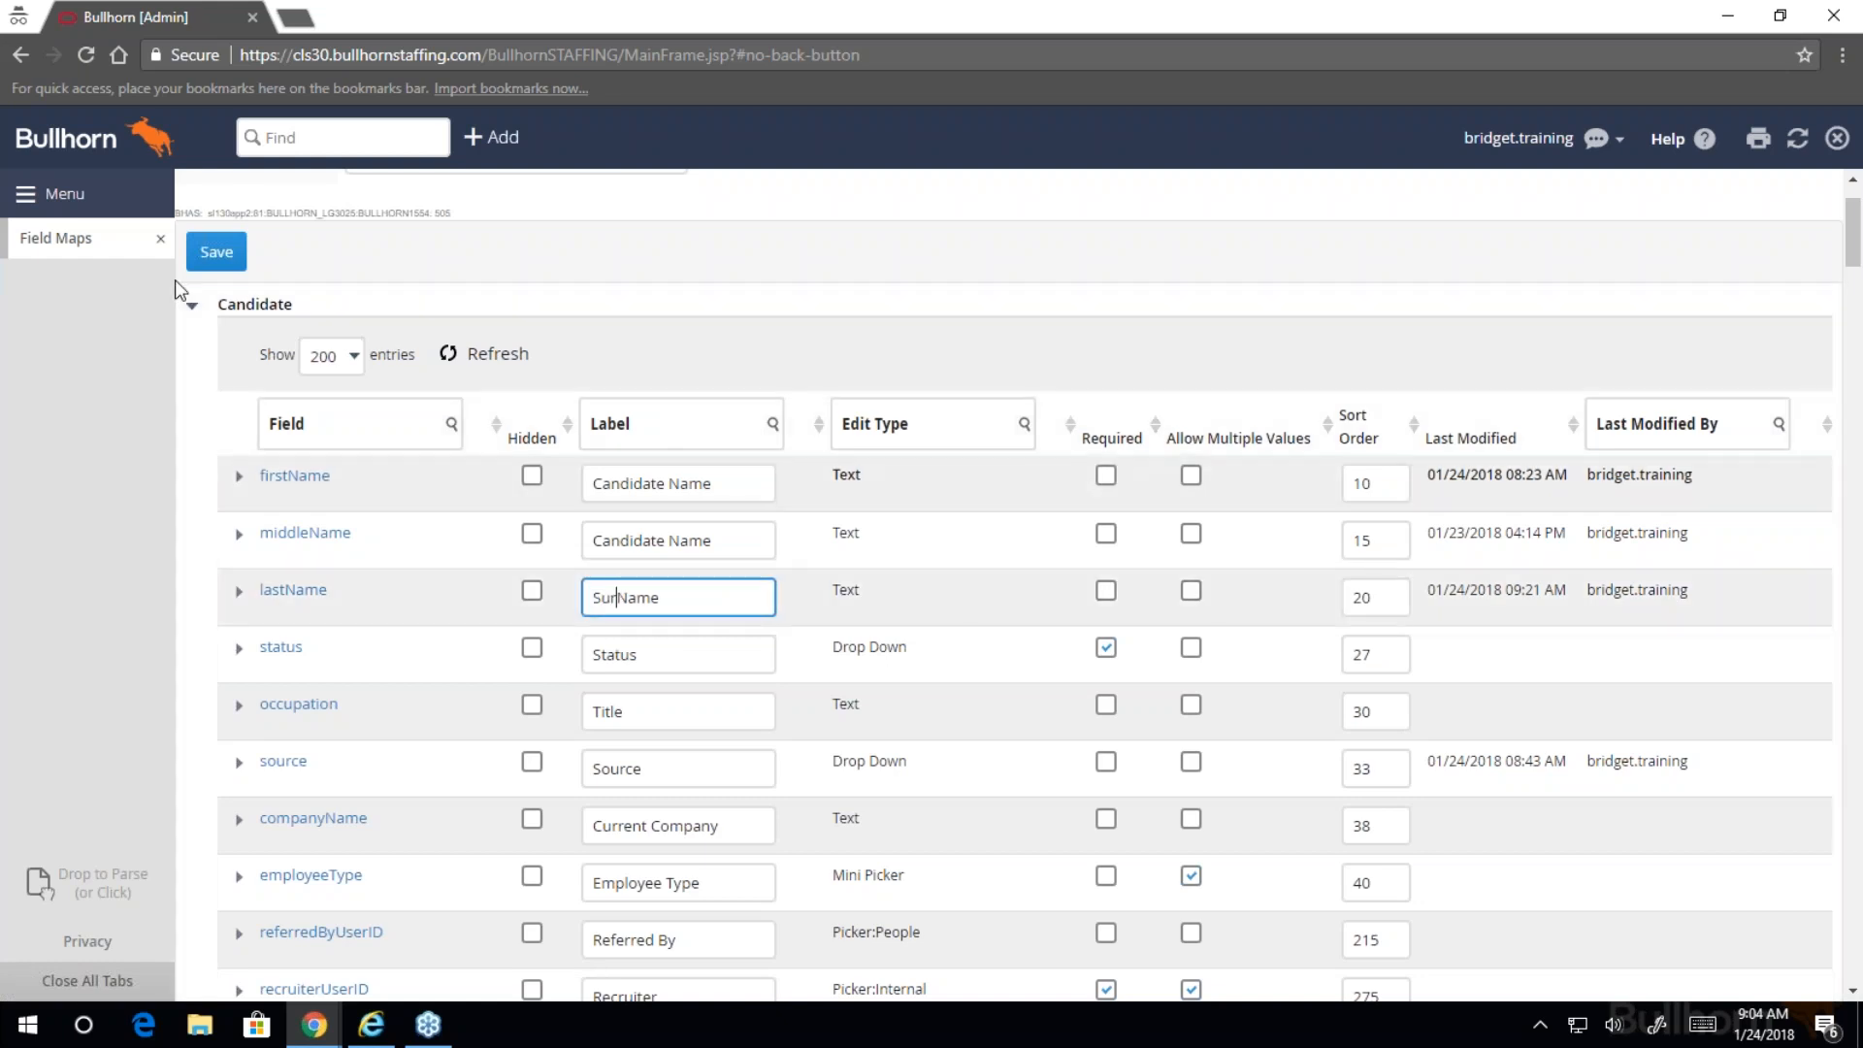
left_click(216, 254)
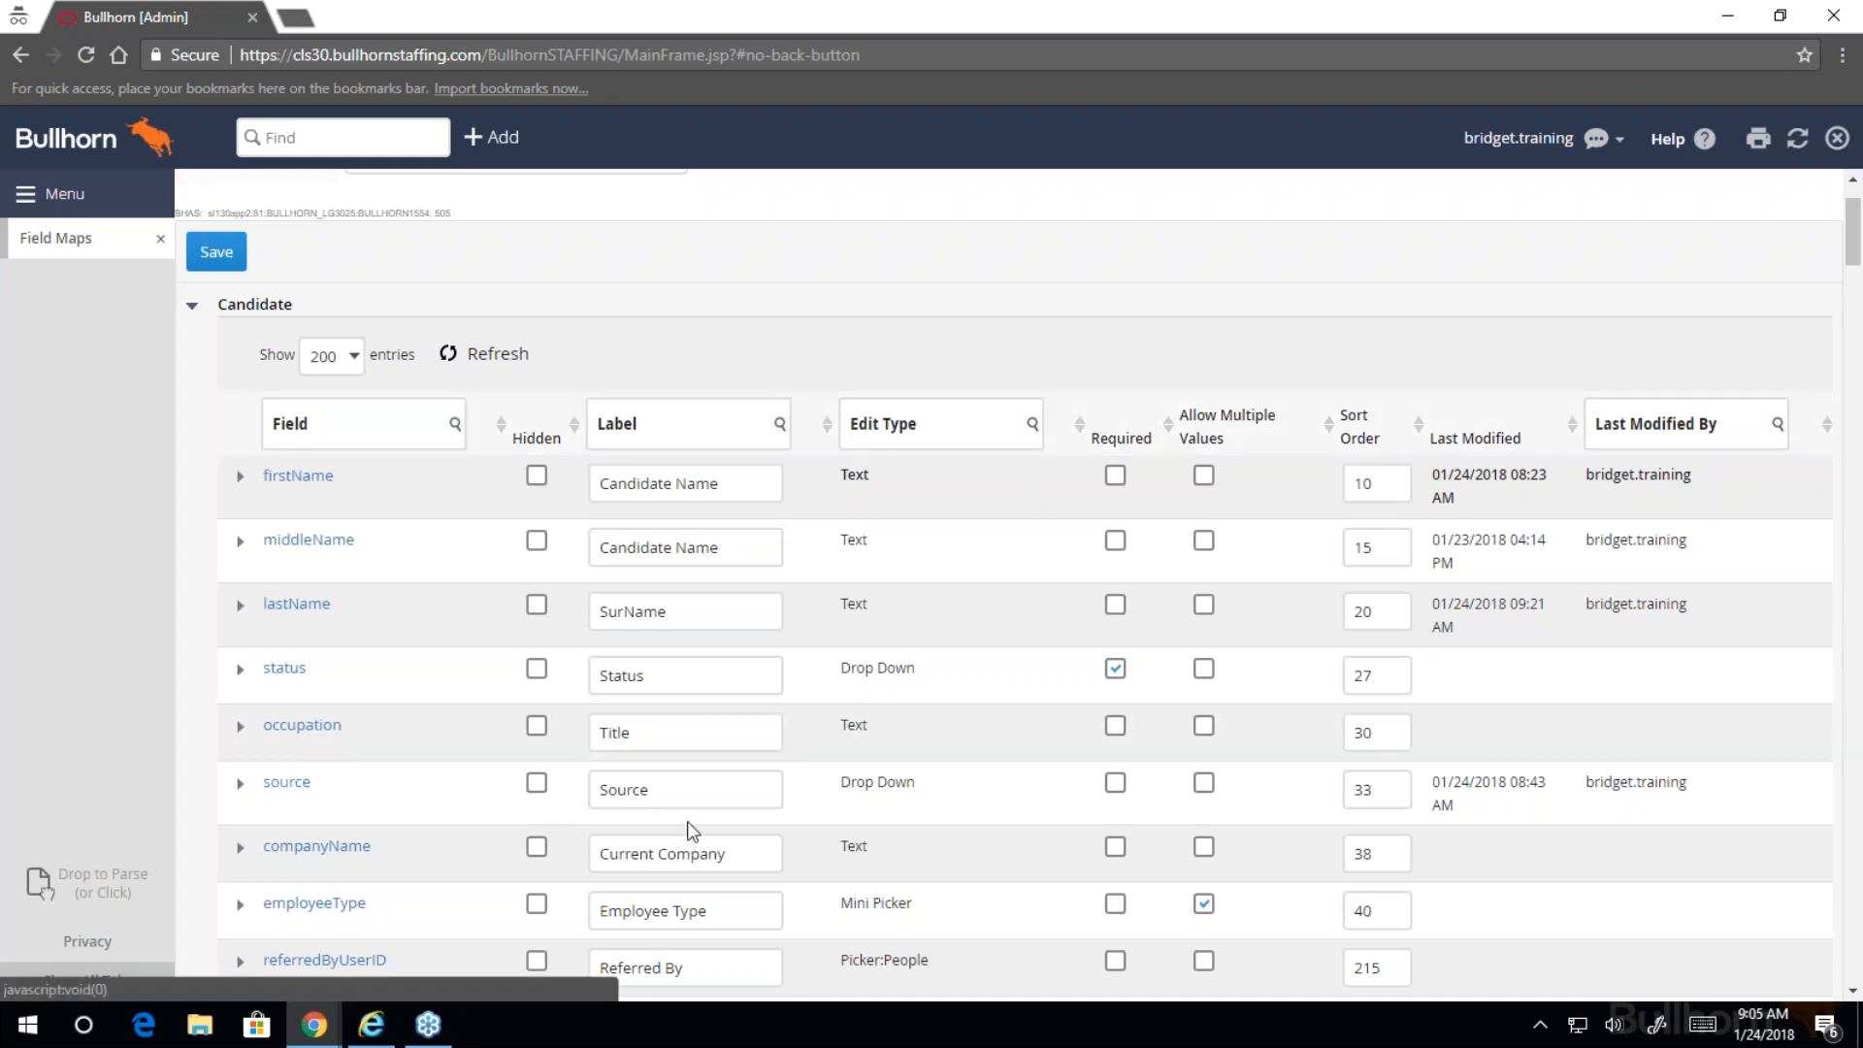
- Make the candidate source field required and save the field map
left_click(1116, 784)
left_click(217, 251)
- Expand the source field's details and enlarge its Value List box to read all the entries
left_click(240, 783)
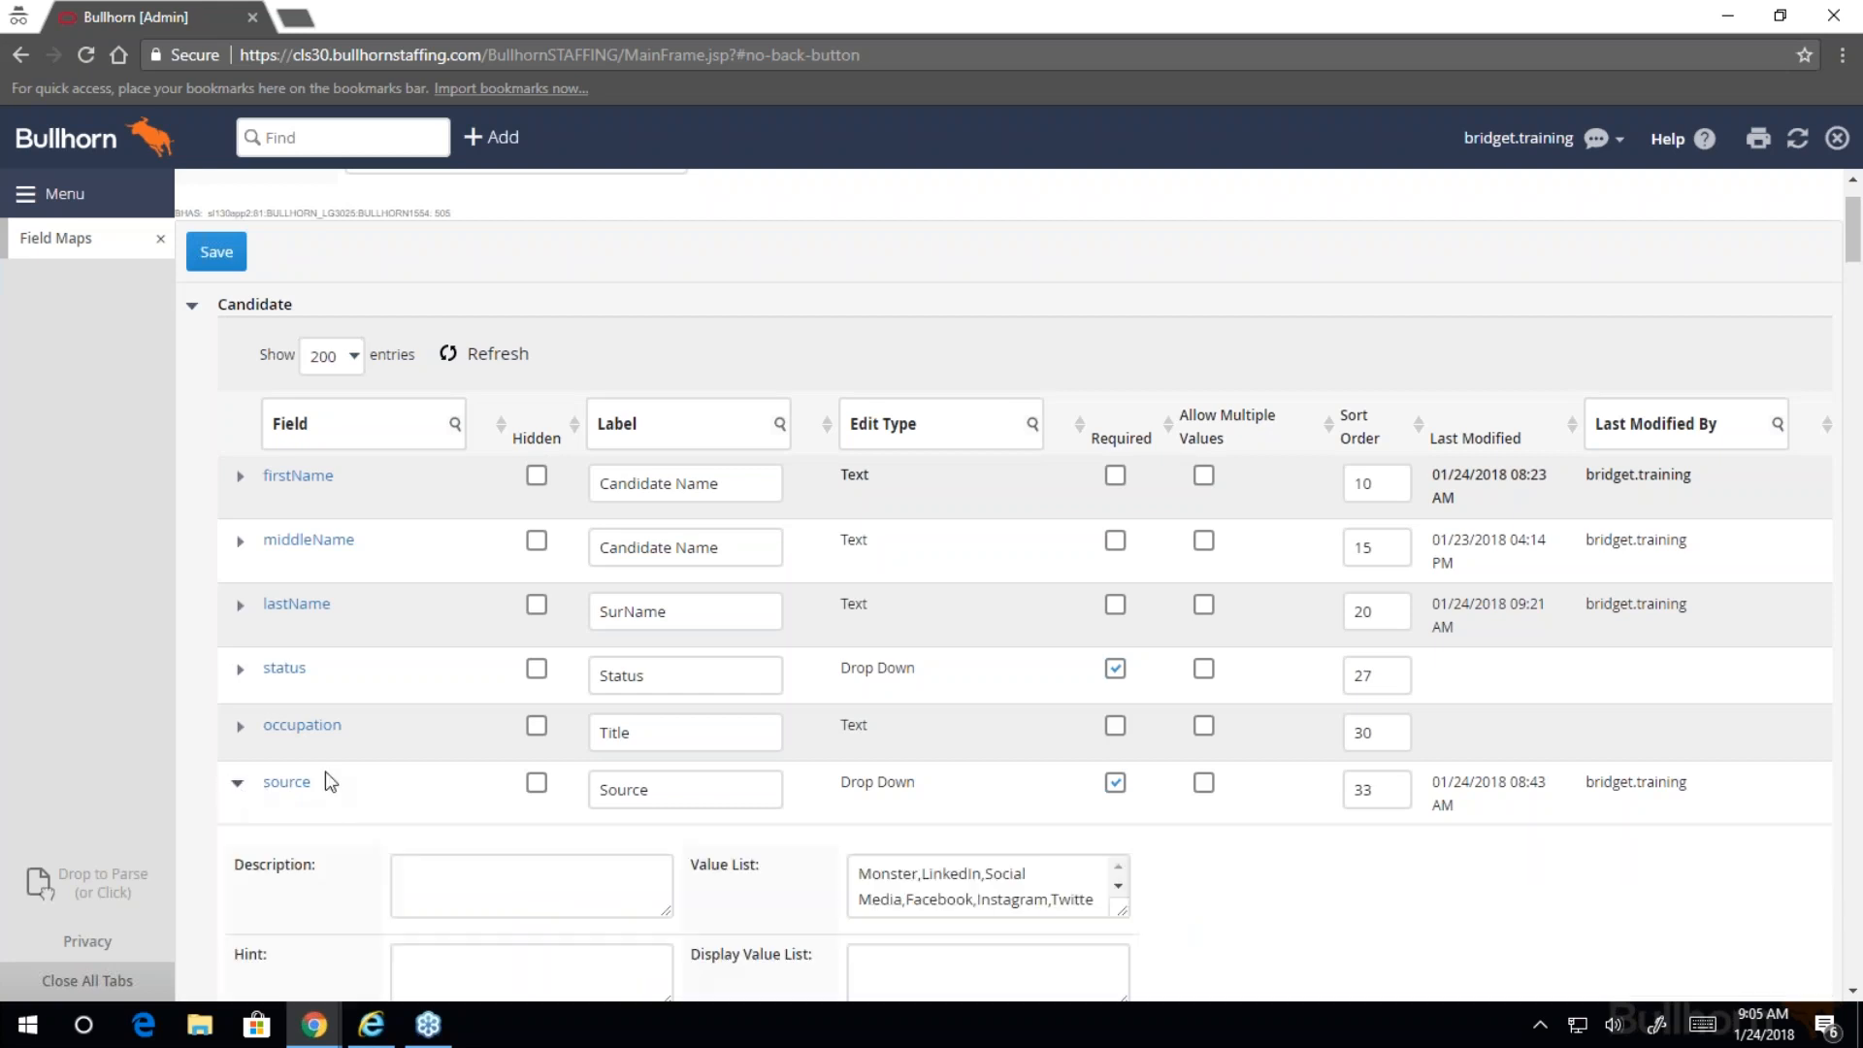
scroll(435, 722, "down", 2)
left_click_drag(771, 632, 689, 635)
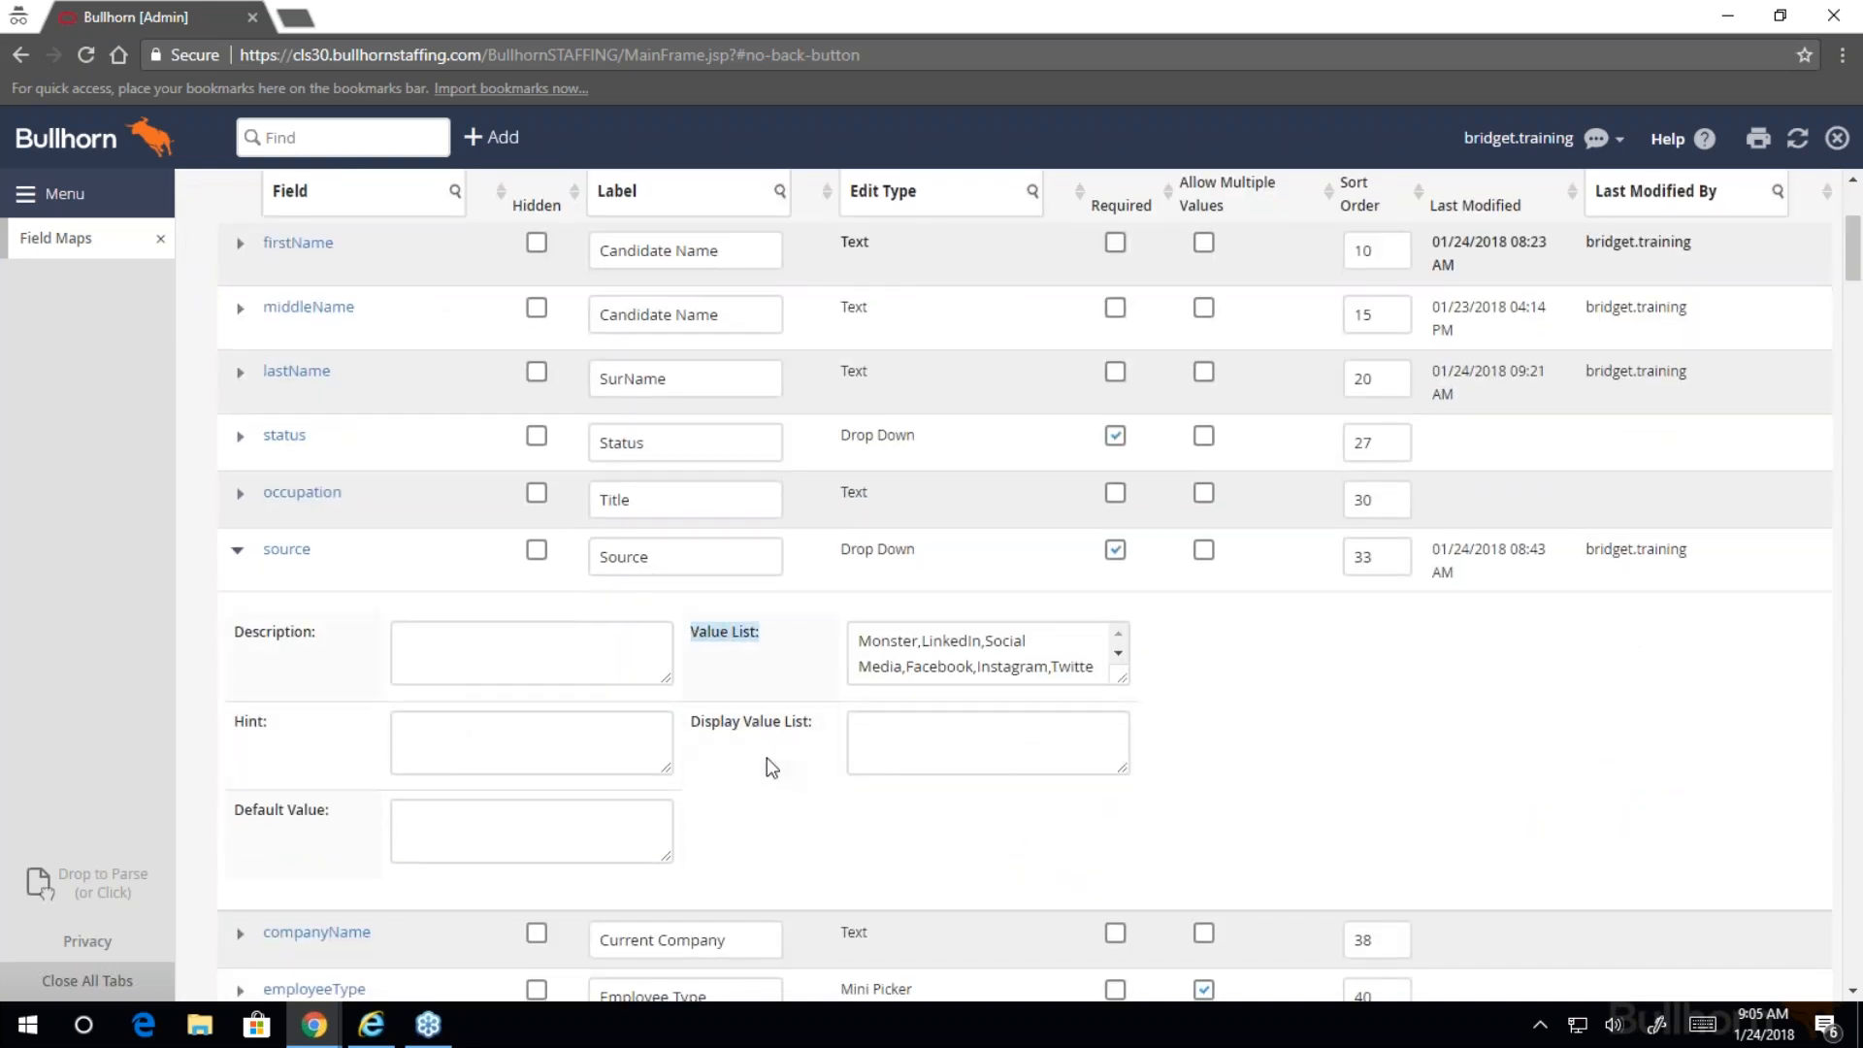
left_click(1118, 653)
left_click(1118, 653)
left_click(1118, 653)
left_click_drag(1119, 657, 1120, 648)
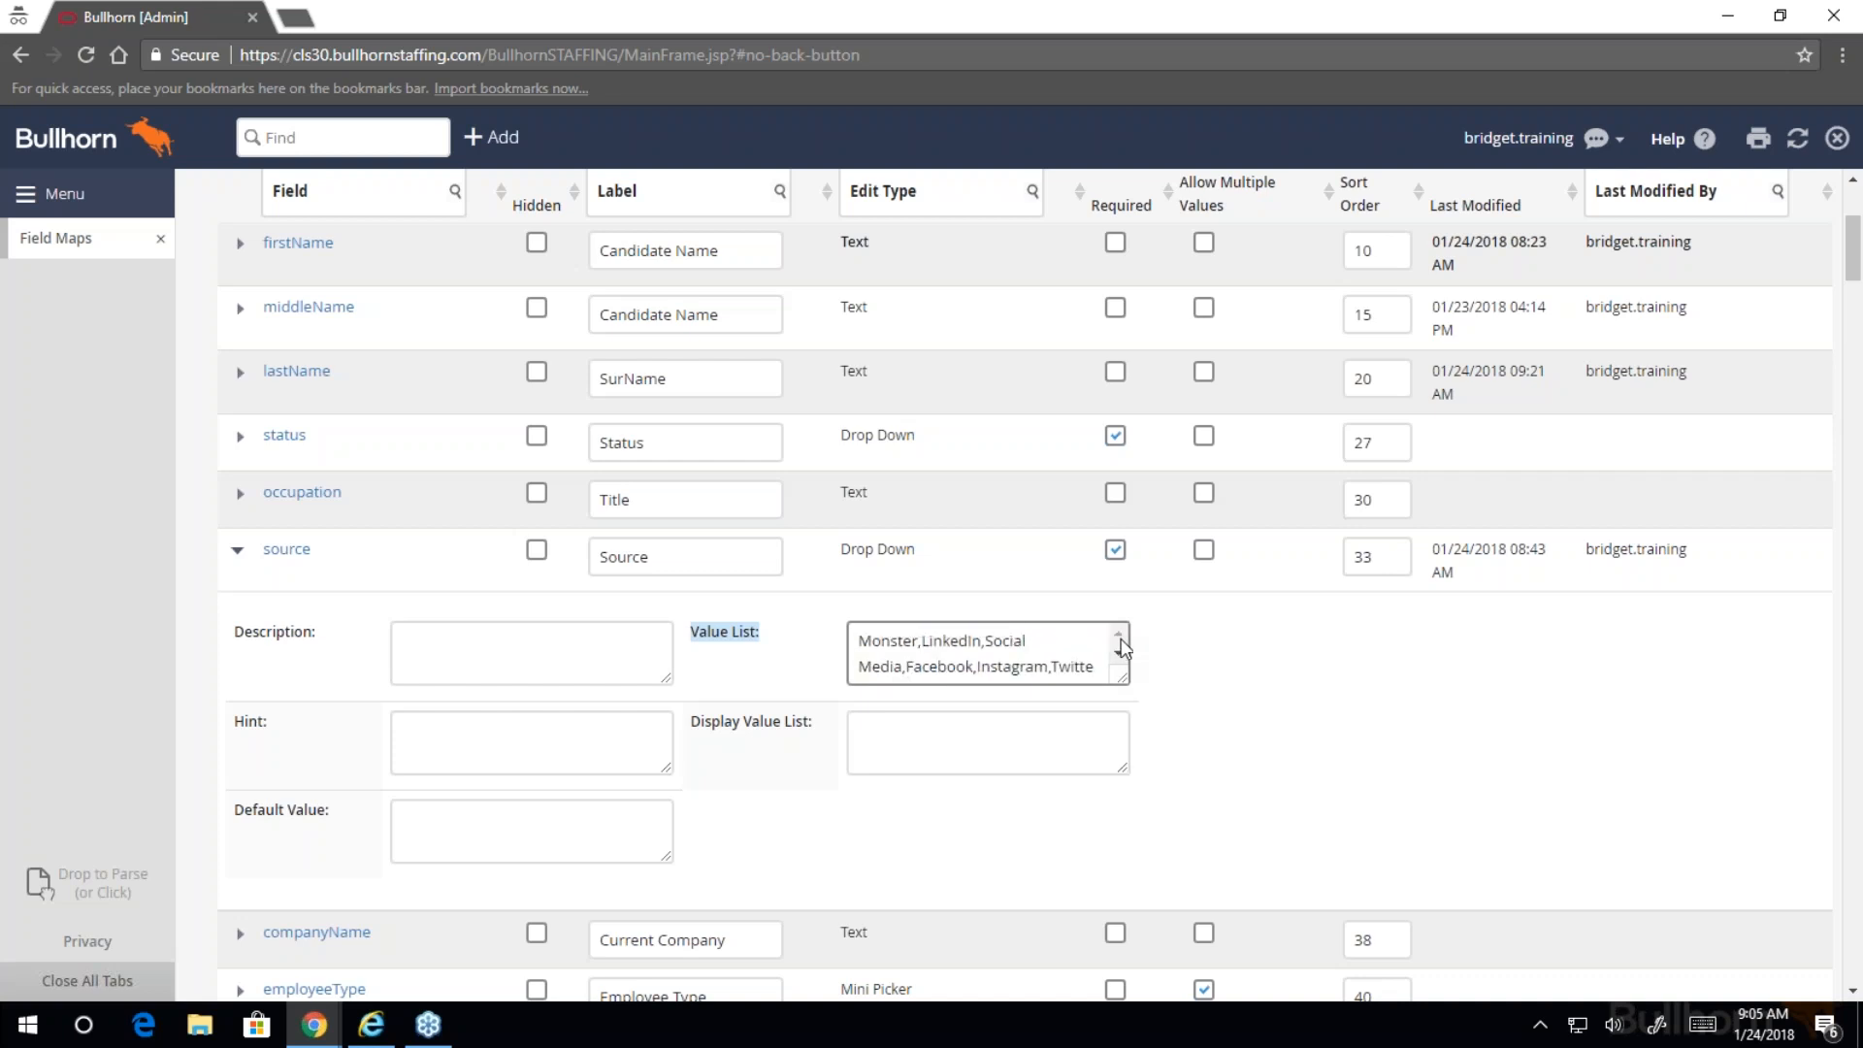
left_click(1119, 653)
left_click(1119, 653)
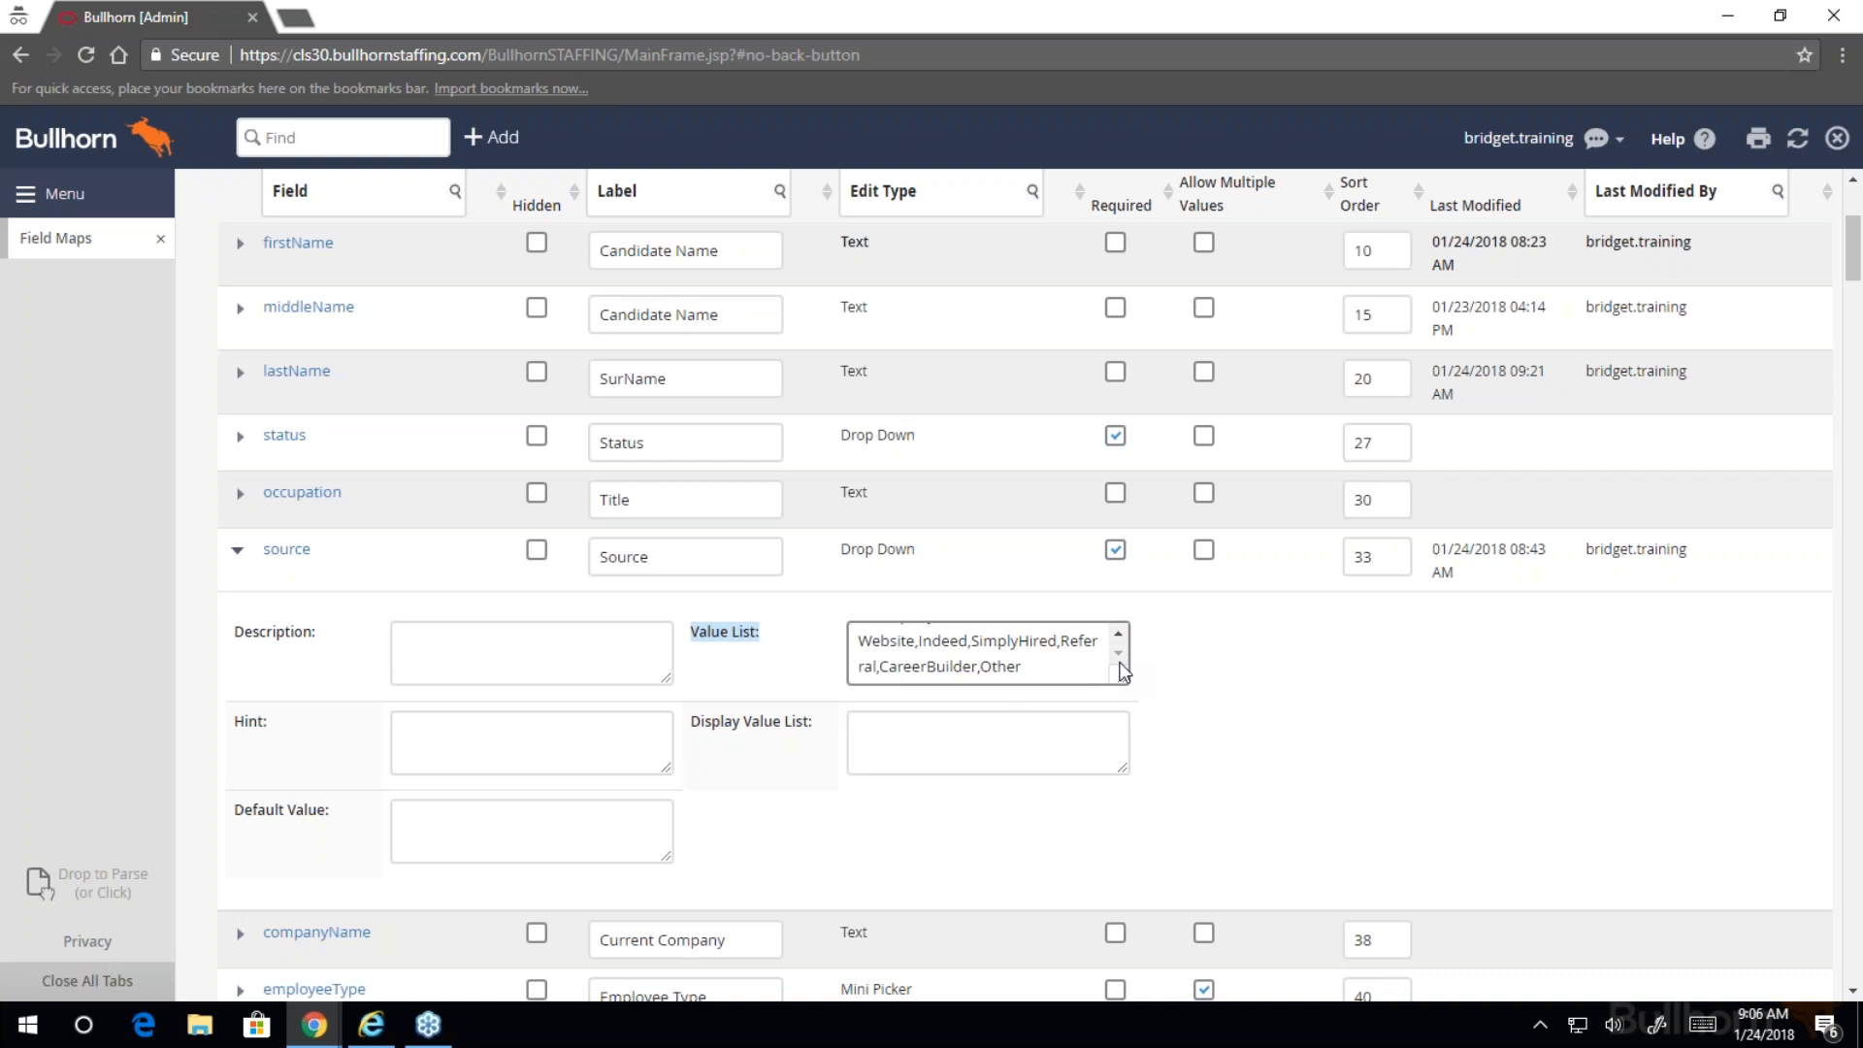
left_click_drag(1128, 678, 1373, 802)
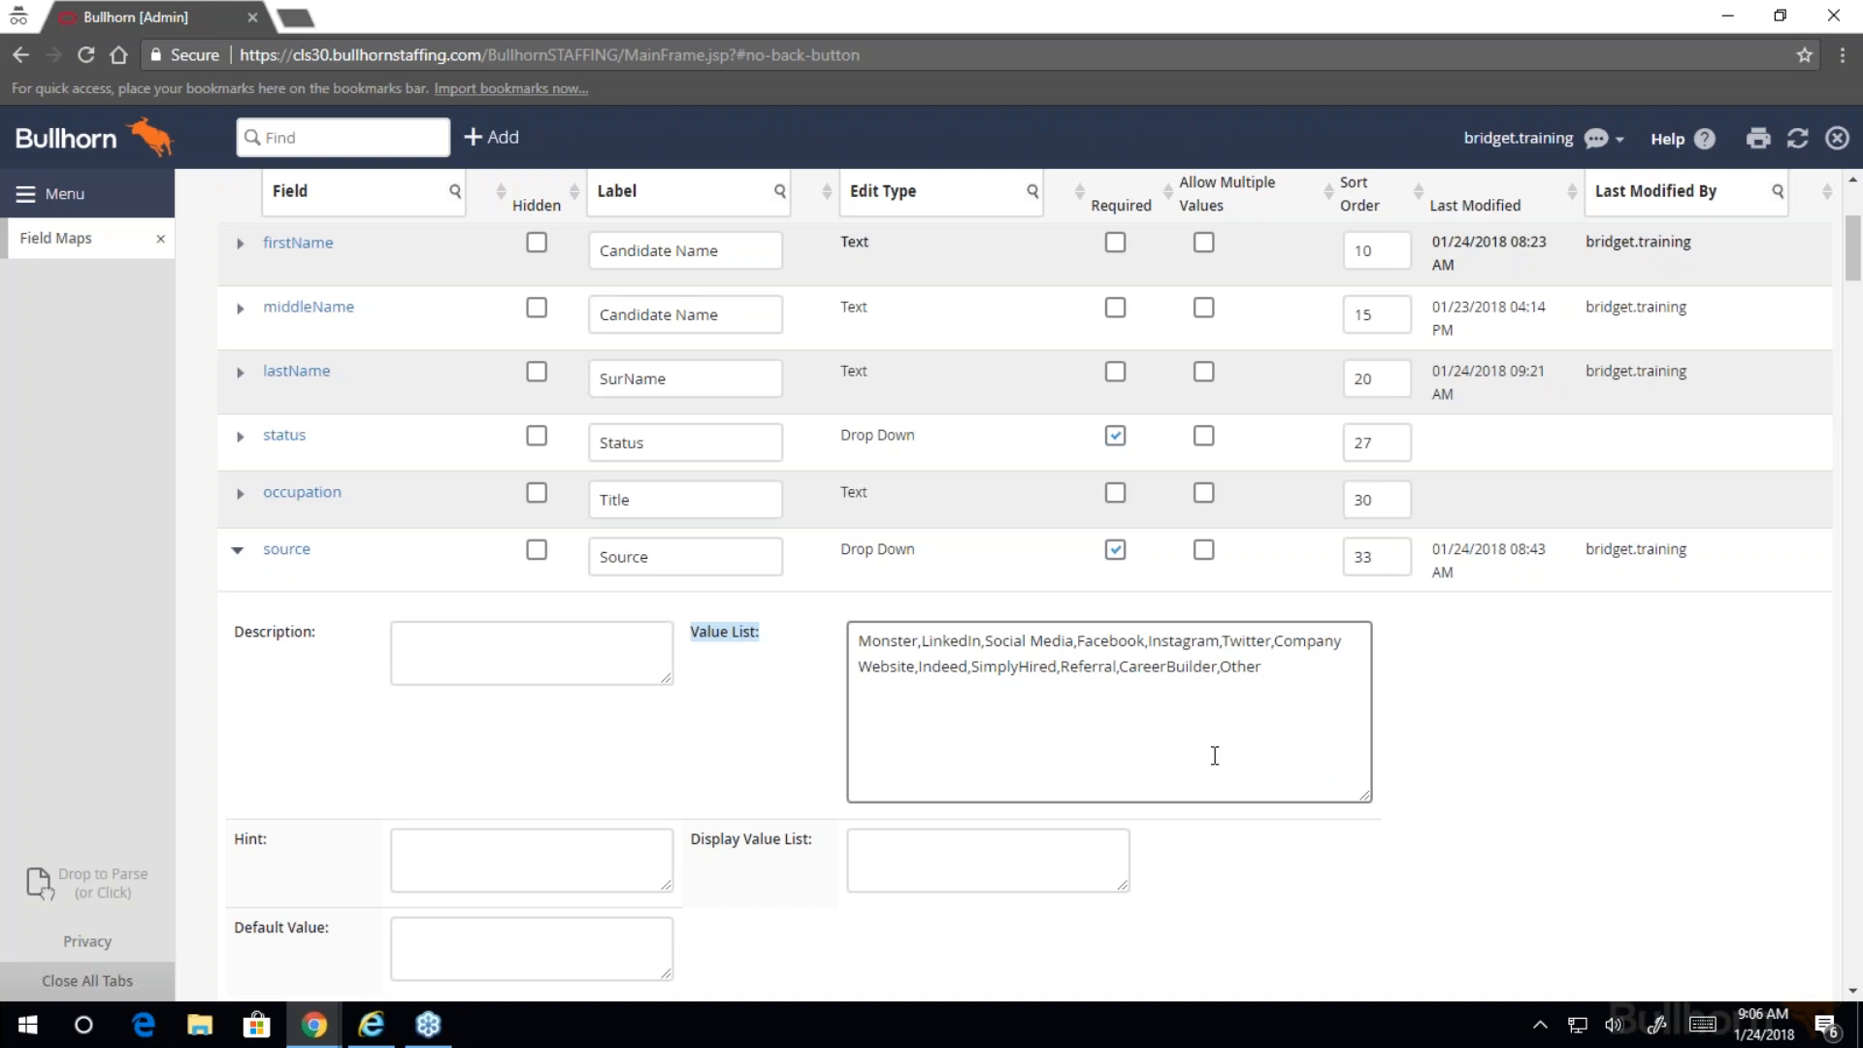
- Review the Instagram, Twitter, Facebook and Social Media entries in the source field's value list
double_click(1184, 641)
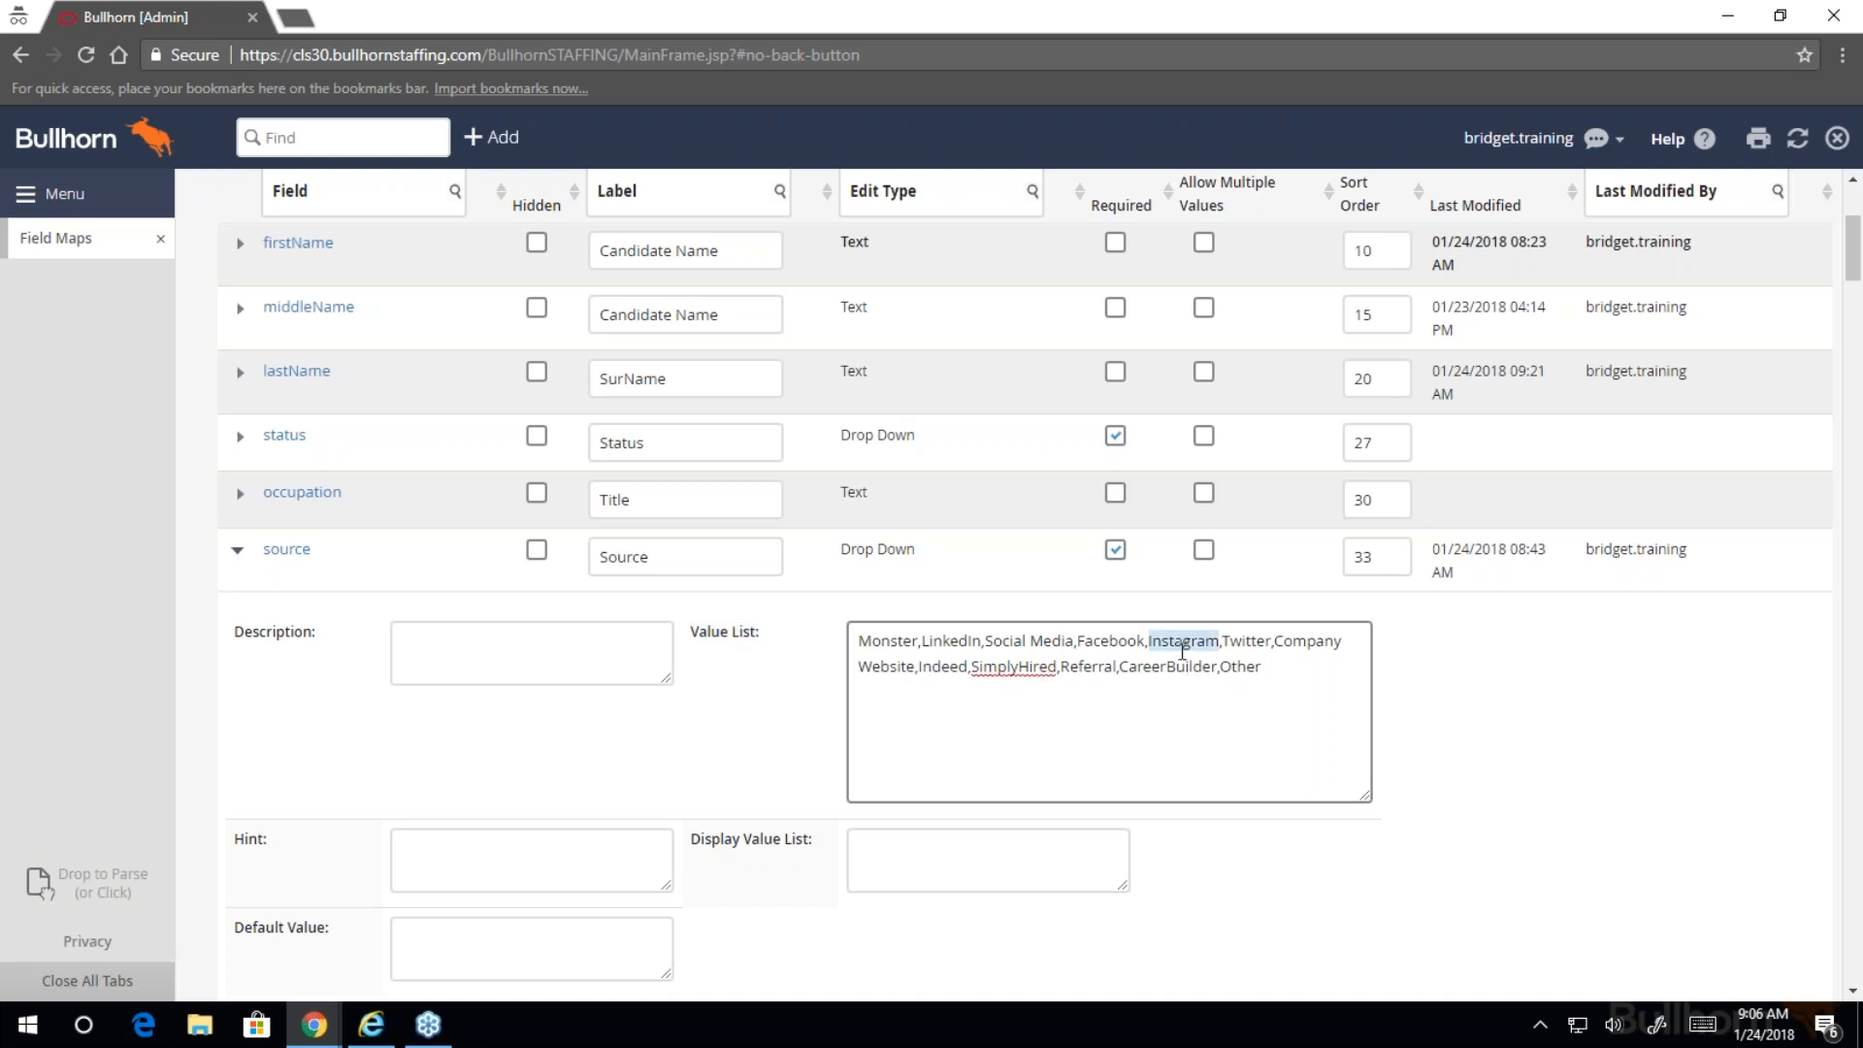
double_click(1246, 641)
double_click(1109, 642)
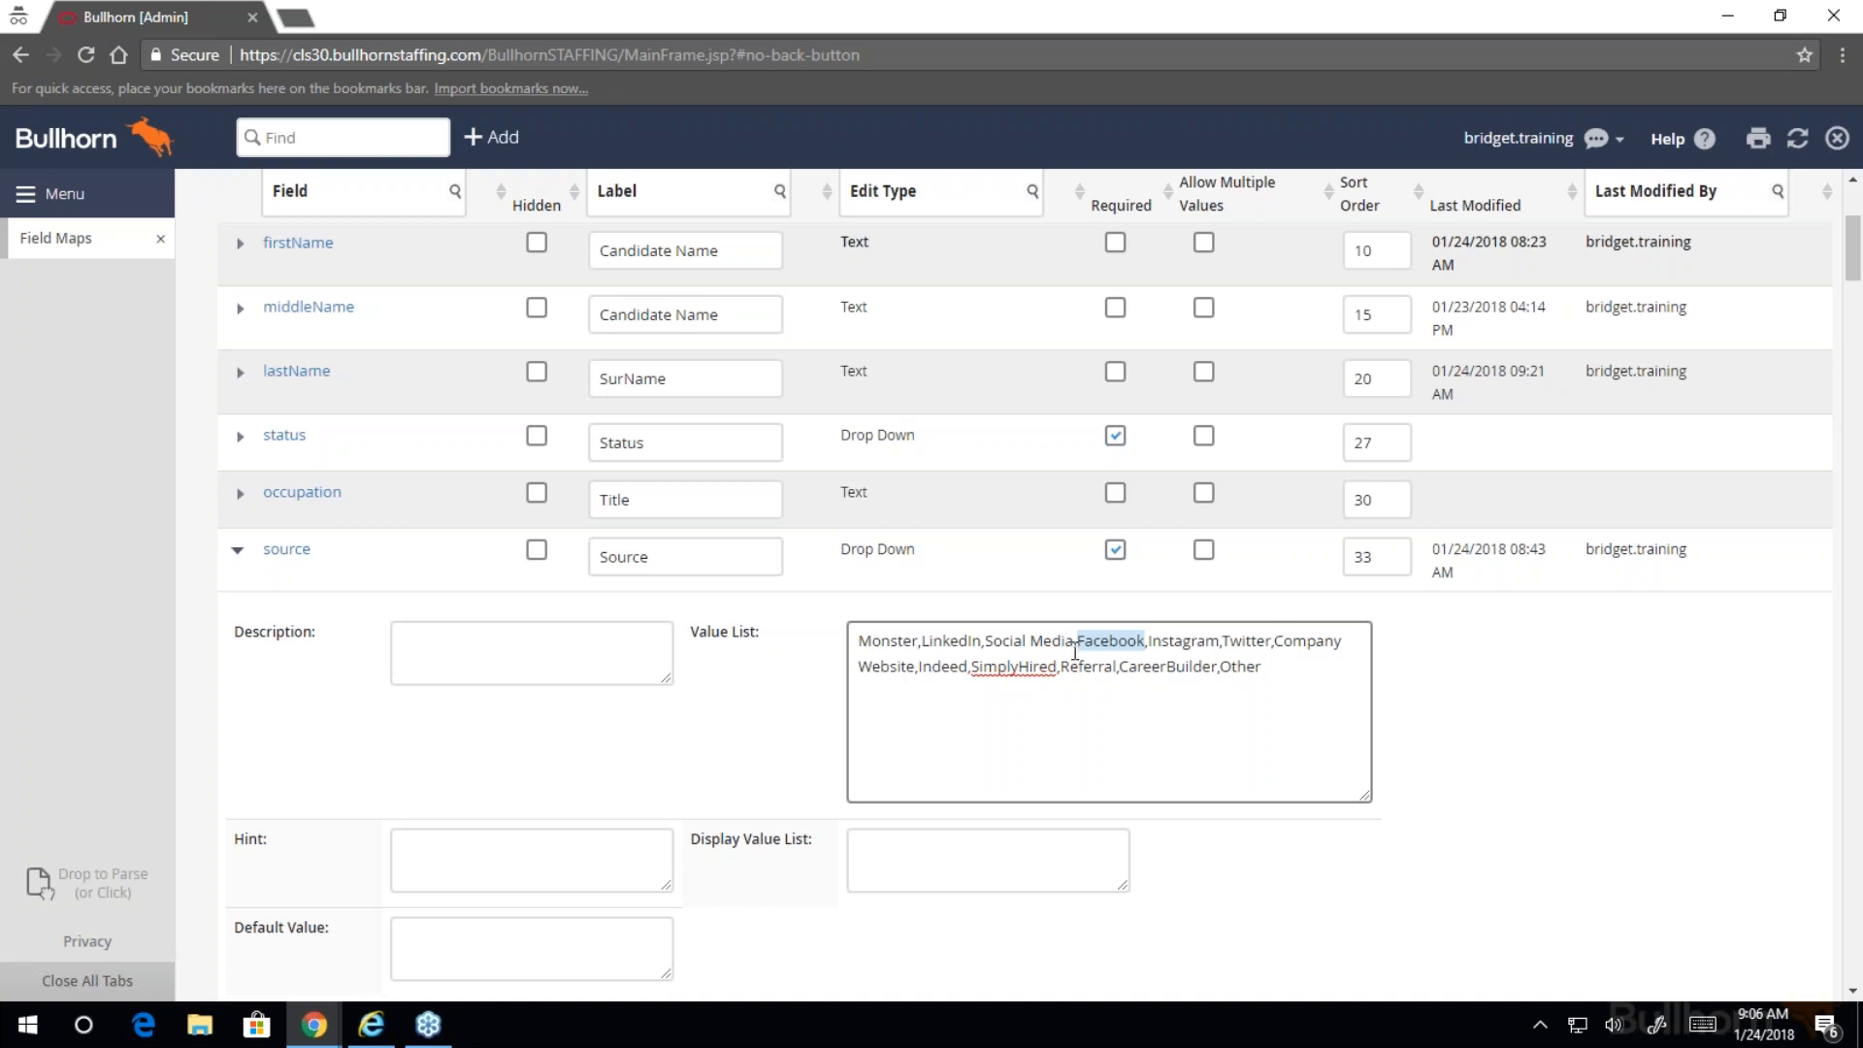
double_click(1196, 642)
double_click(1083, 646)
left_click_drag(1073, 641, 983, 642)
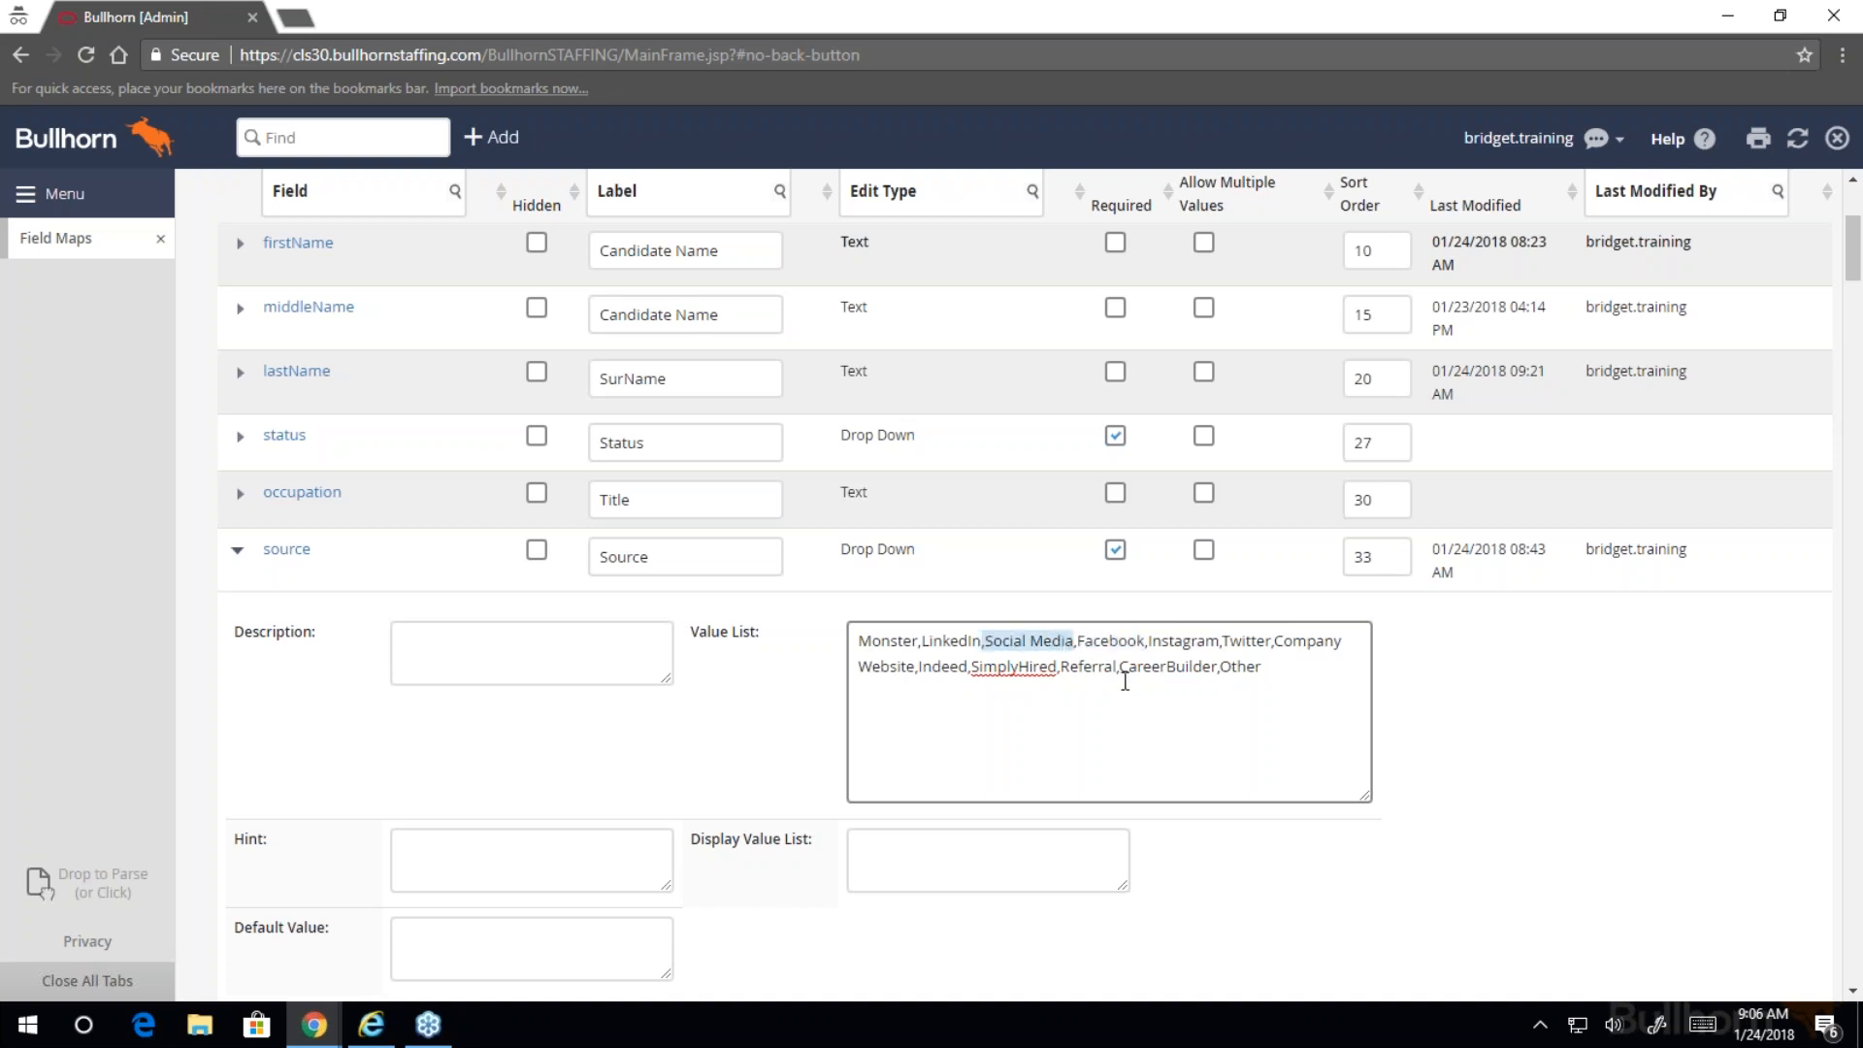
left_click_drag(1222, 642, 1079, 642)
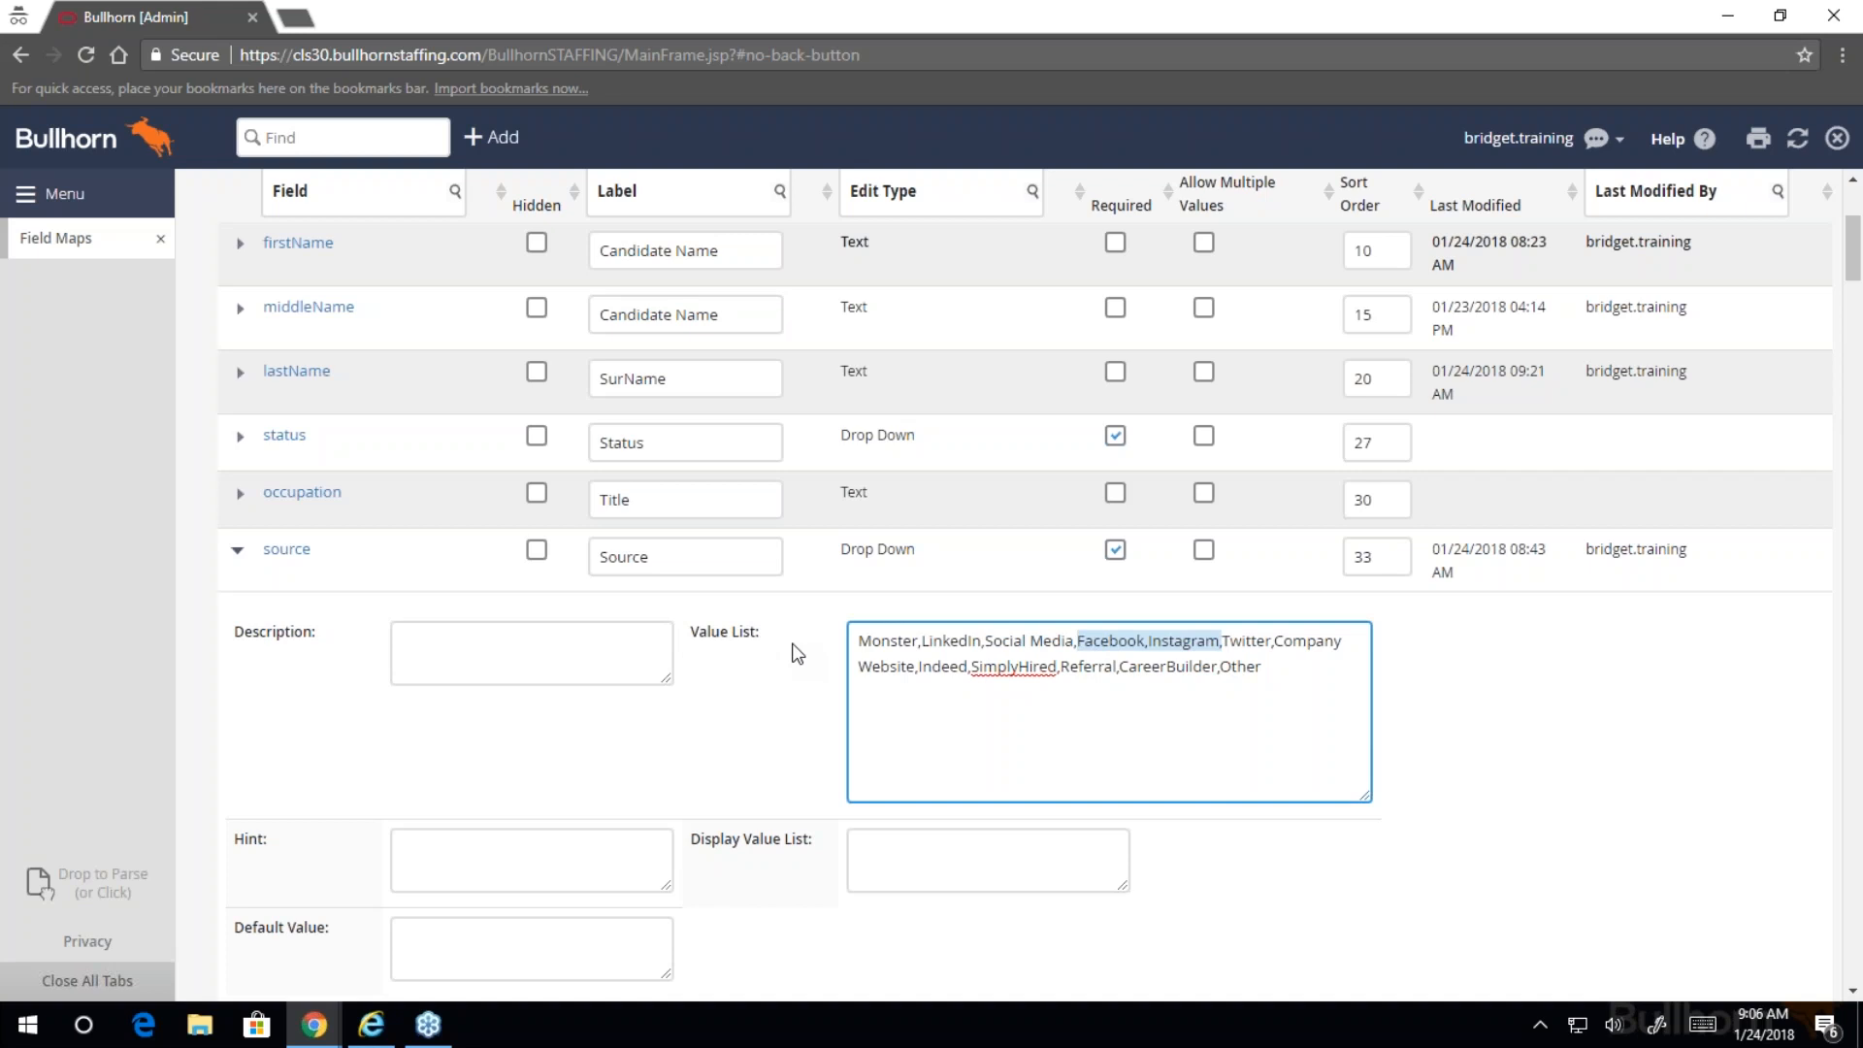
- Open the candidate list and clear all of its searches and filters
left_click(86, 196)
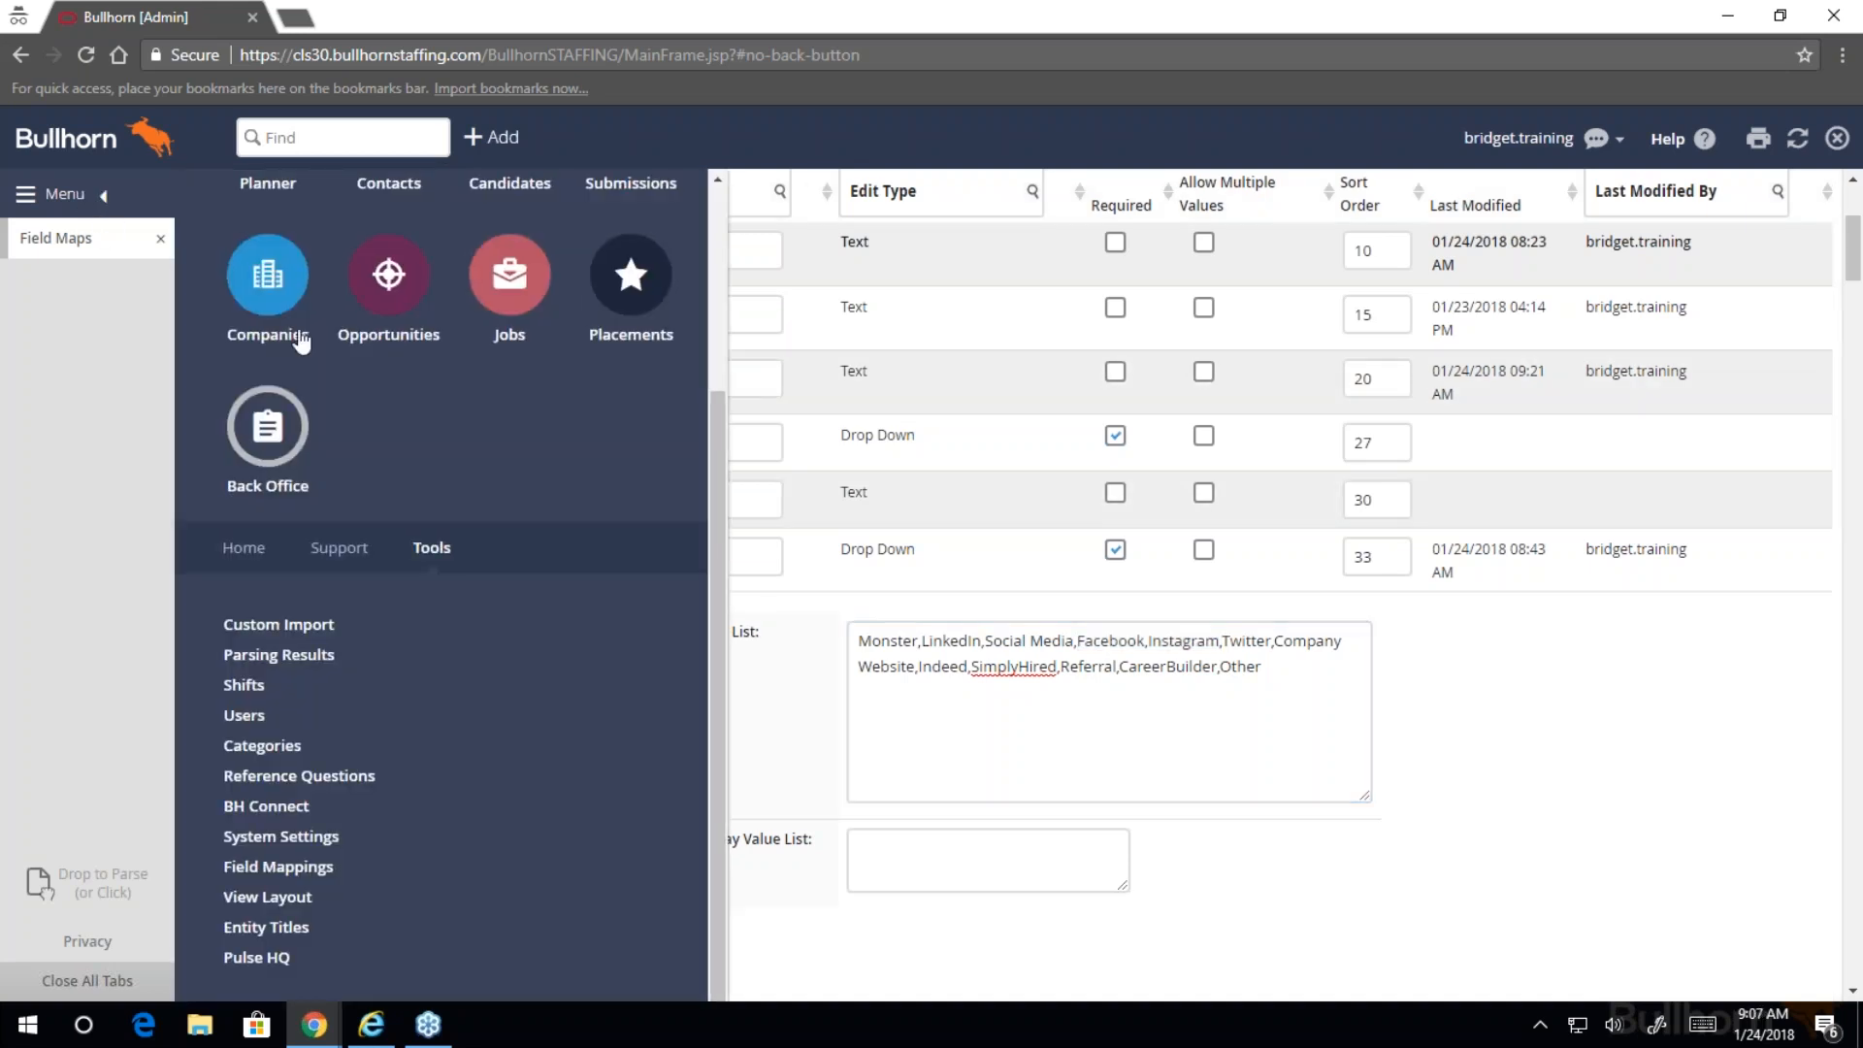
scroll(414, 415, "up", 2)
scroll(415, 417, "up", 1)
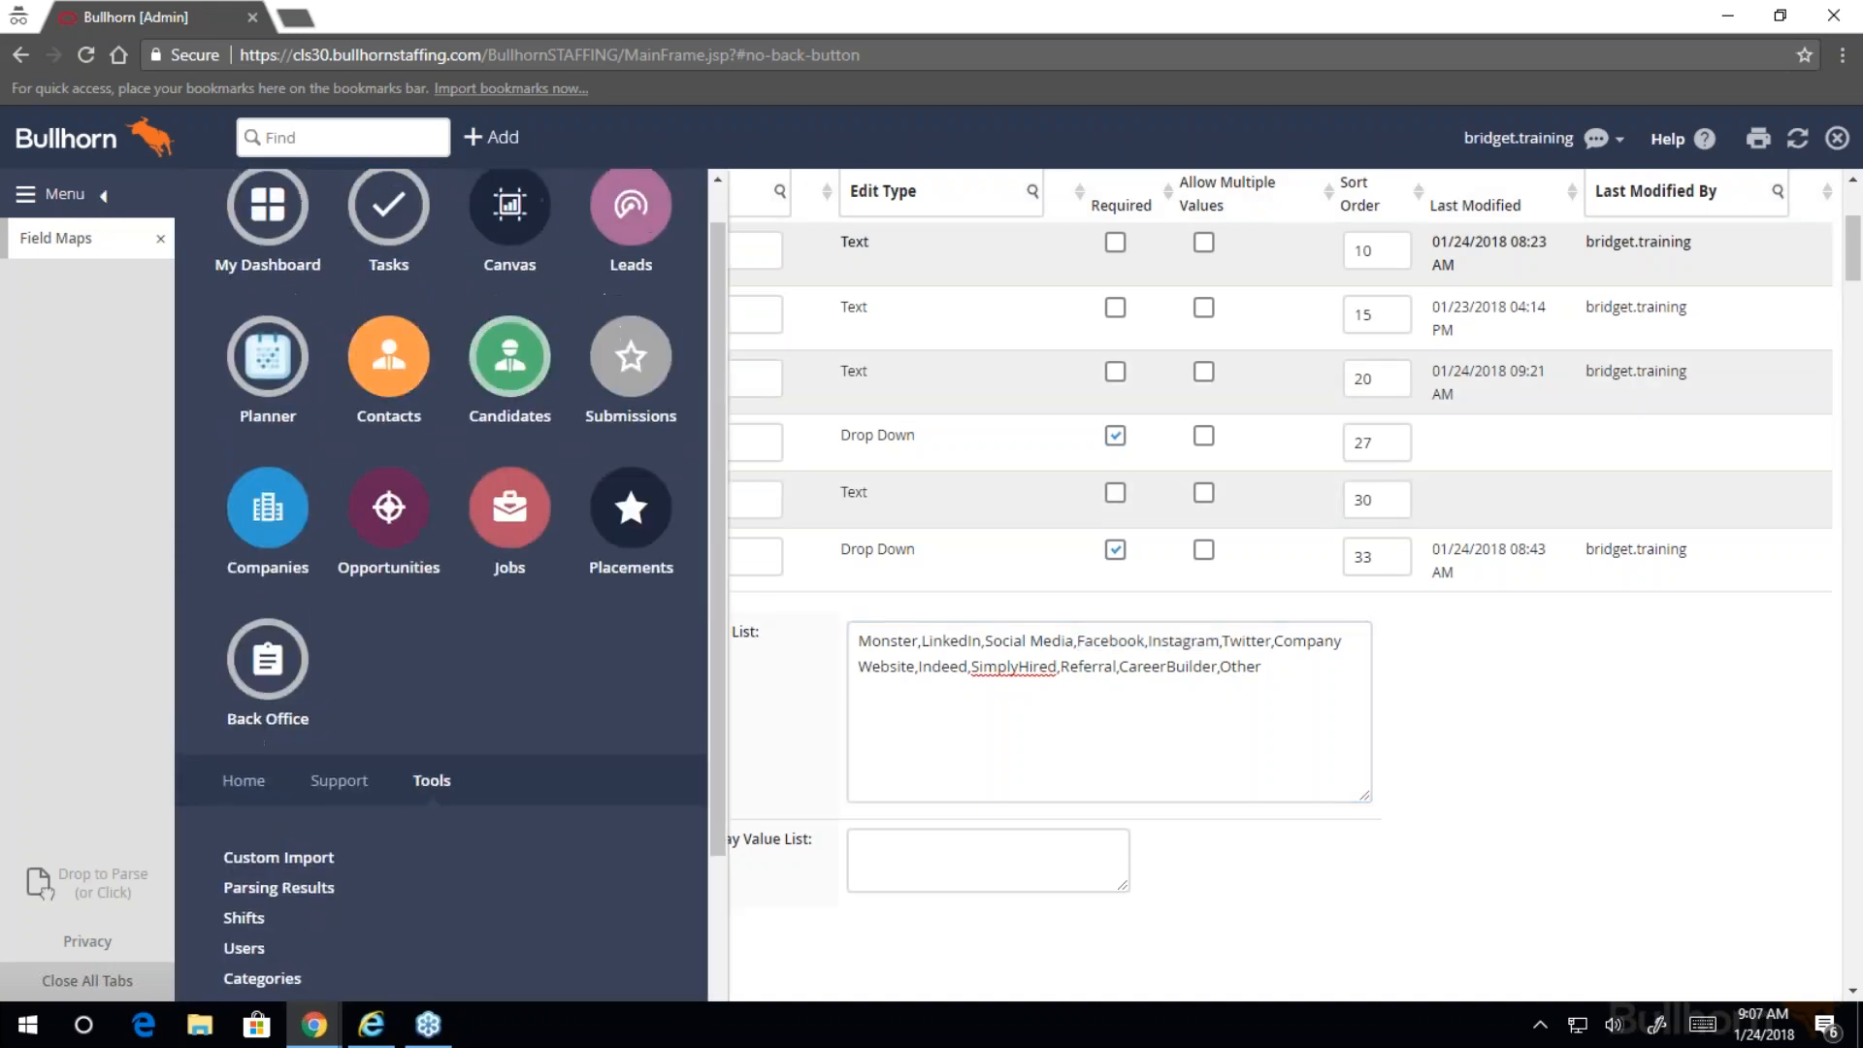
left_click(502, 358)
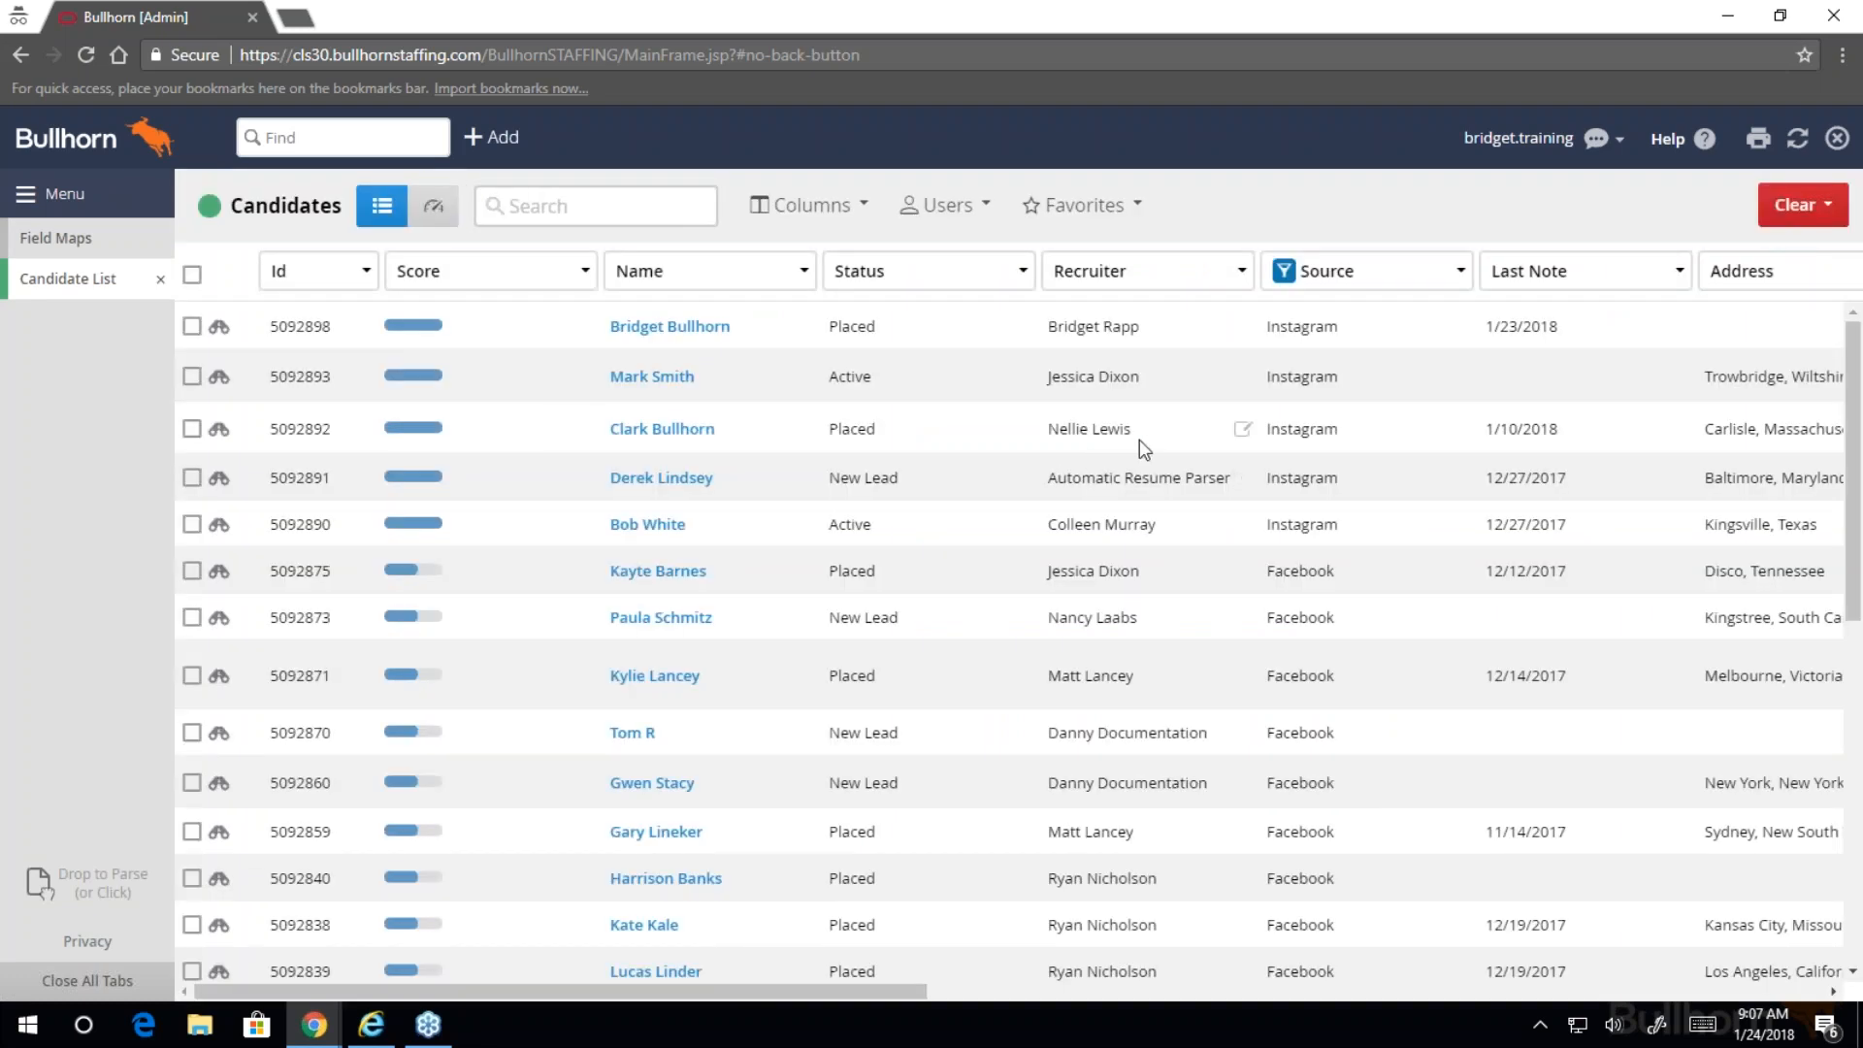
left_click(1808, 219)
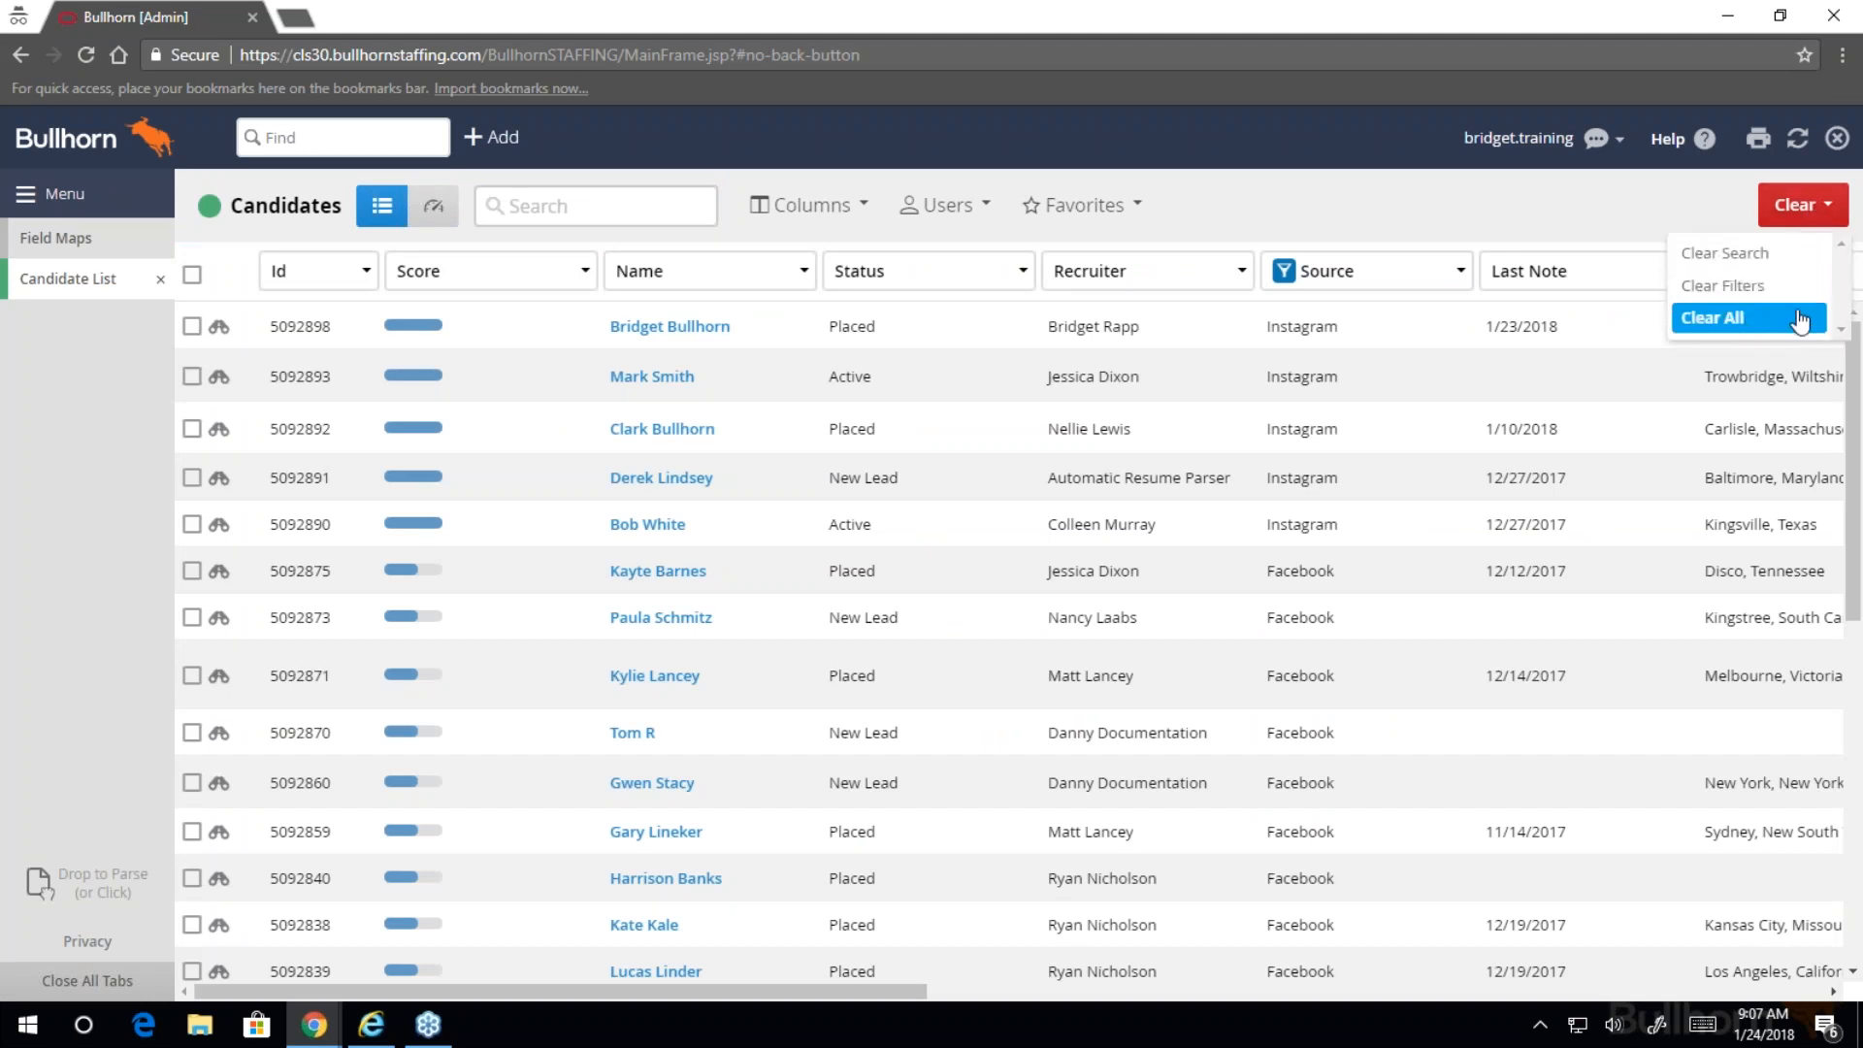
left_click(1746, 327)
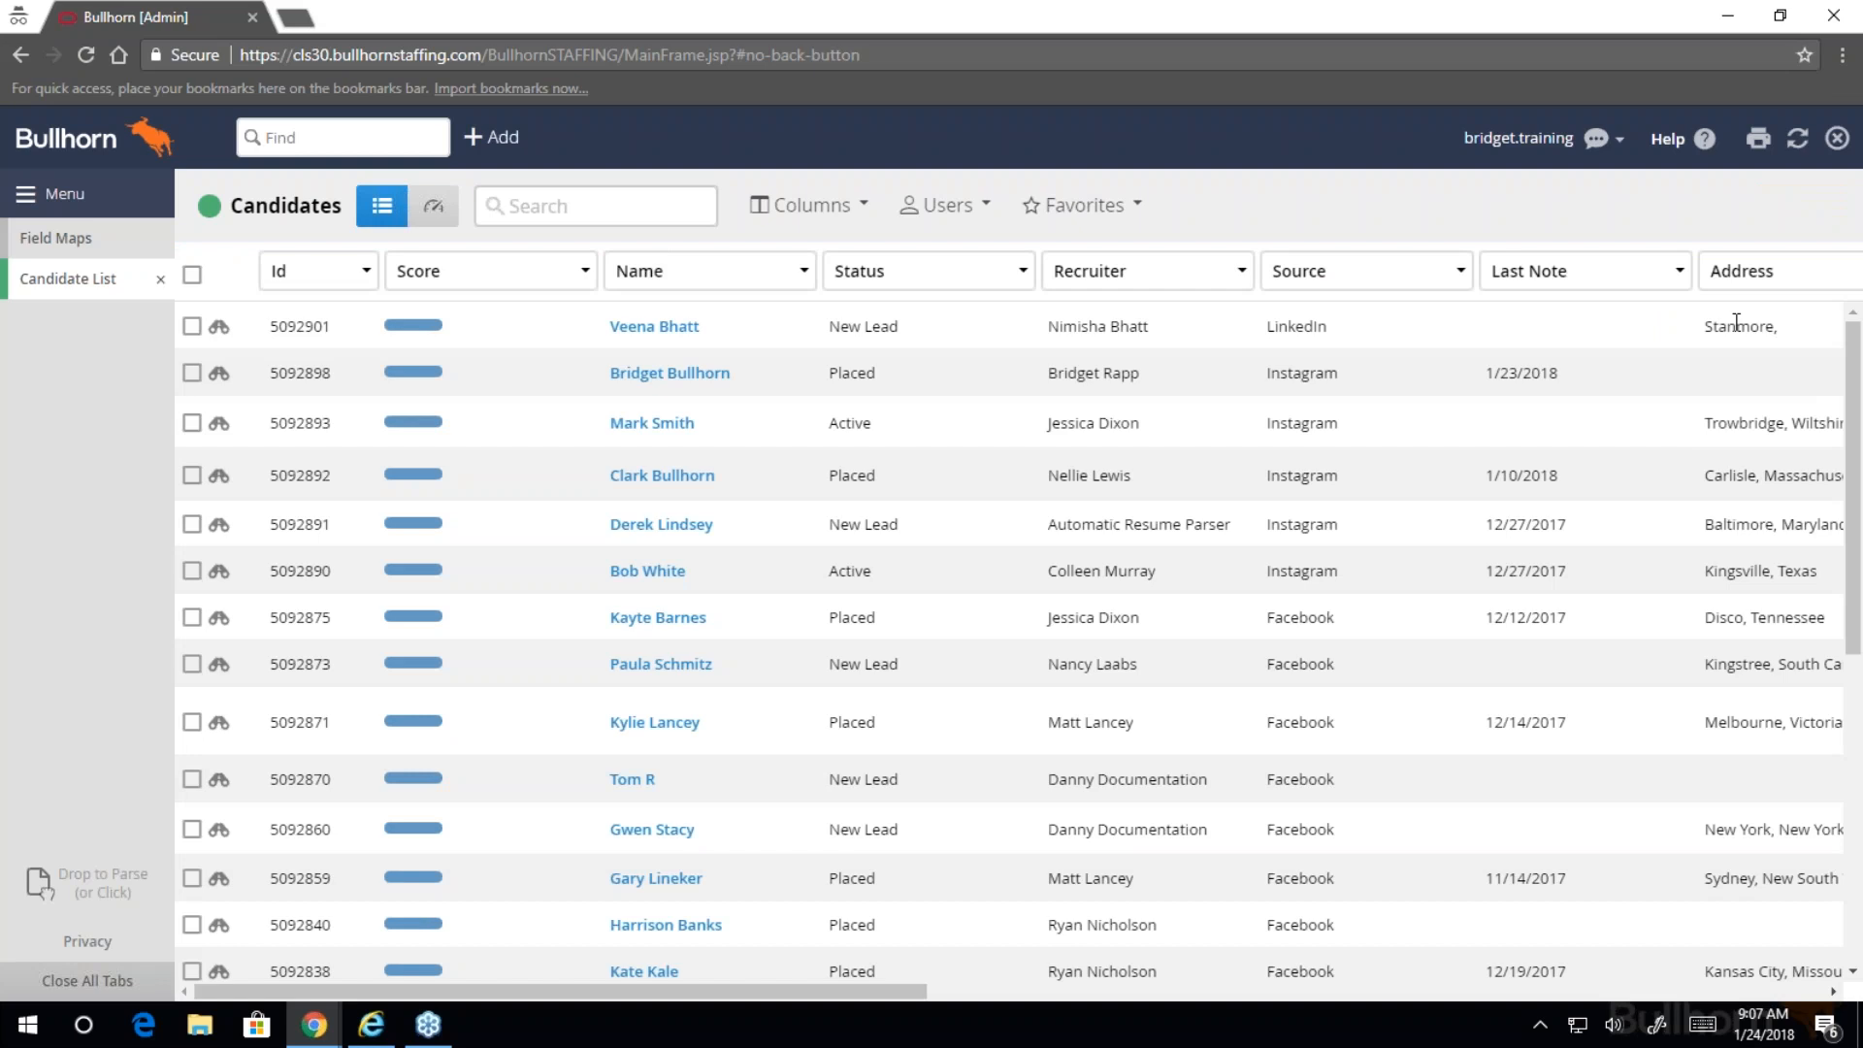
- Filter the candidate list by source to the social media sources, including Facebook and Instagram
left_click(1343, 284)
left_click(1249, 488)
left_click(1246, 518)
left_click(1243, 549)
left_click(1434, 724)
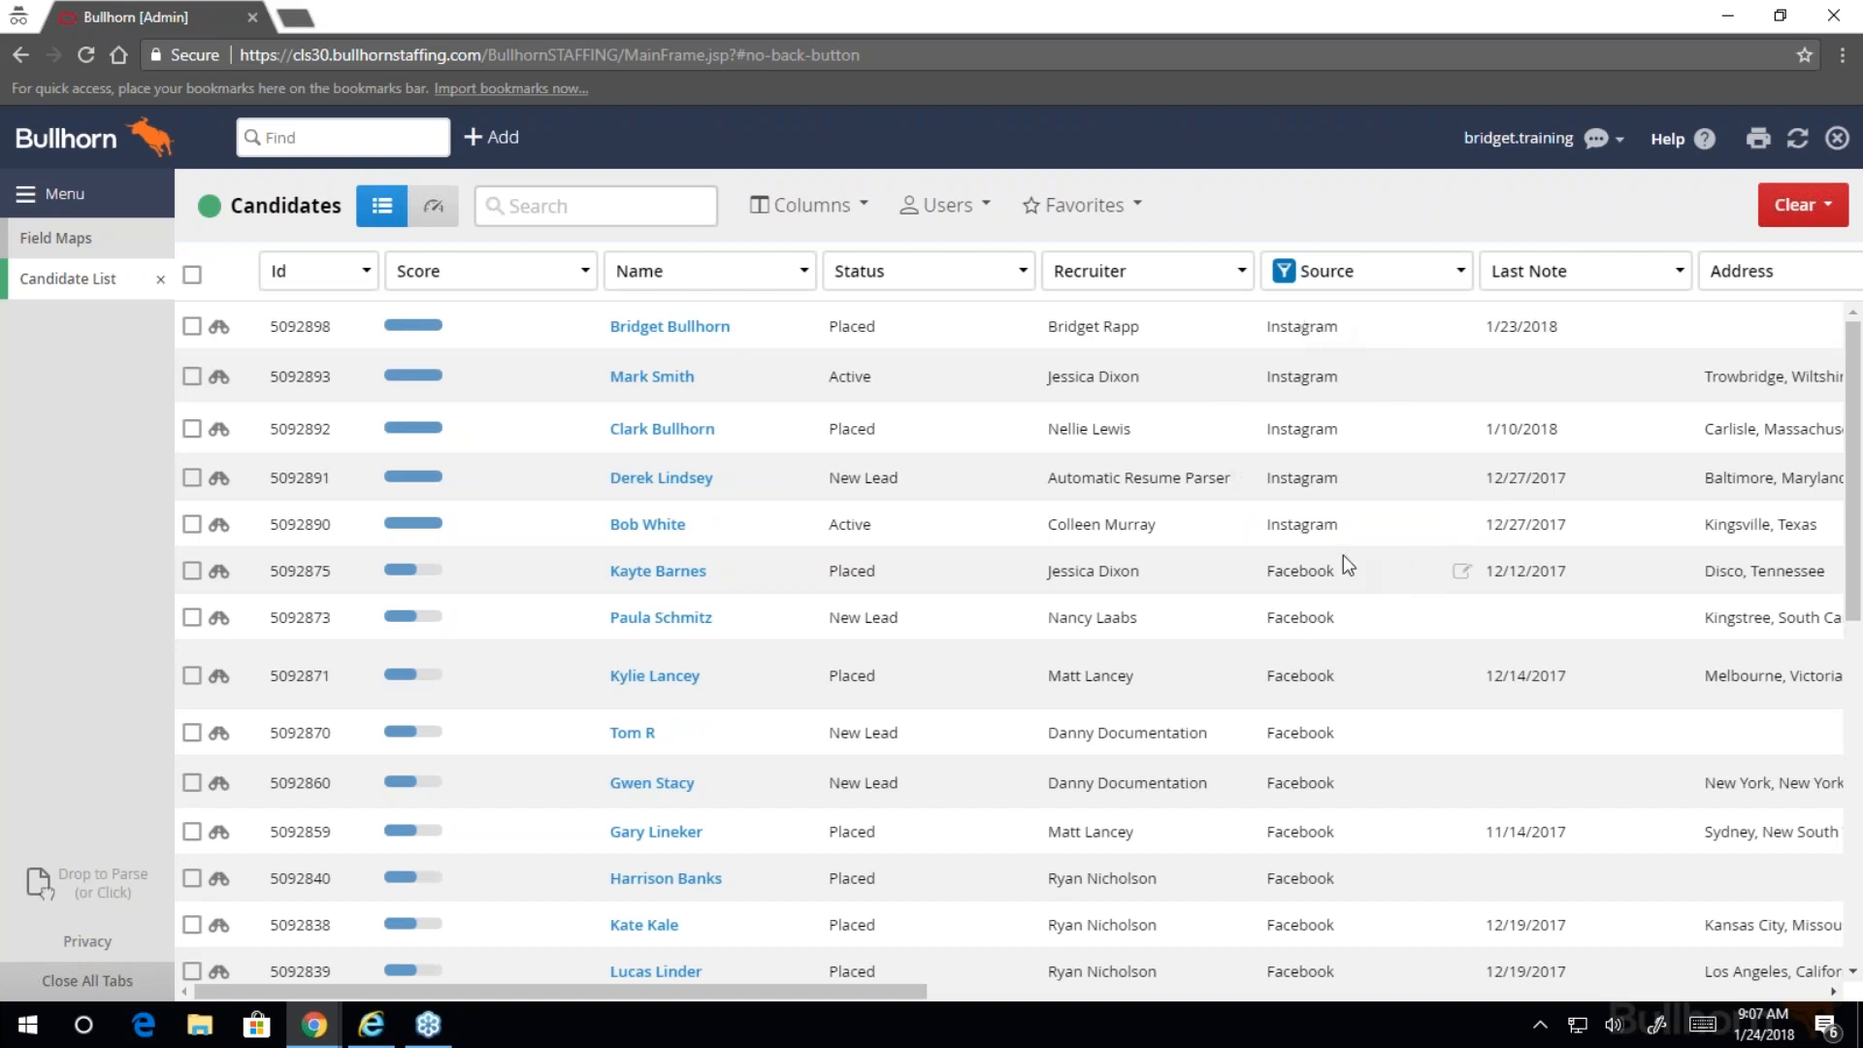
- Select all candidates in the filtered list and mass-change their source to Social Media
scroll(1417, 432, "down", 3)
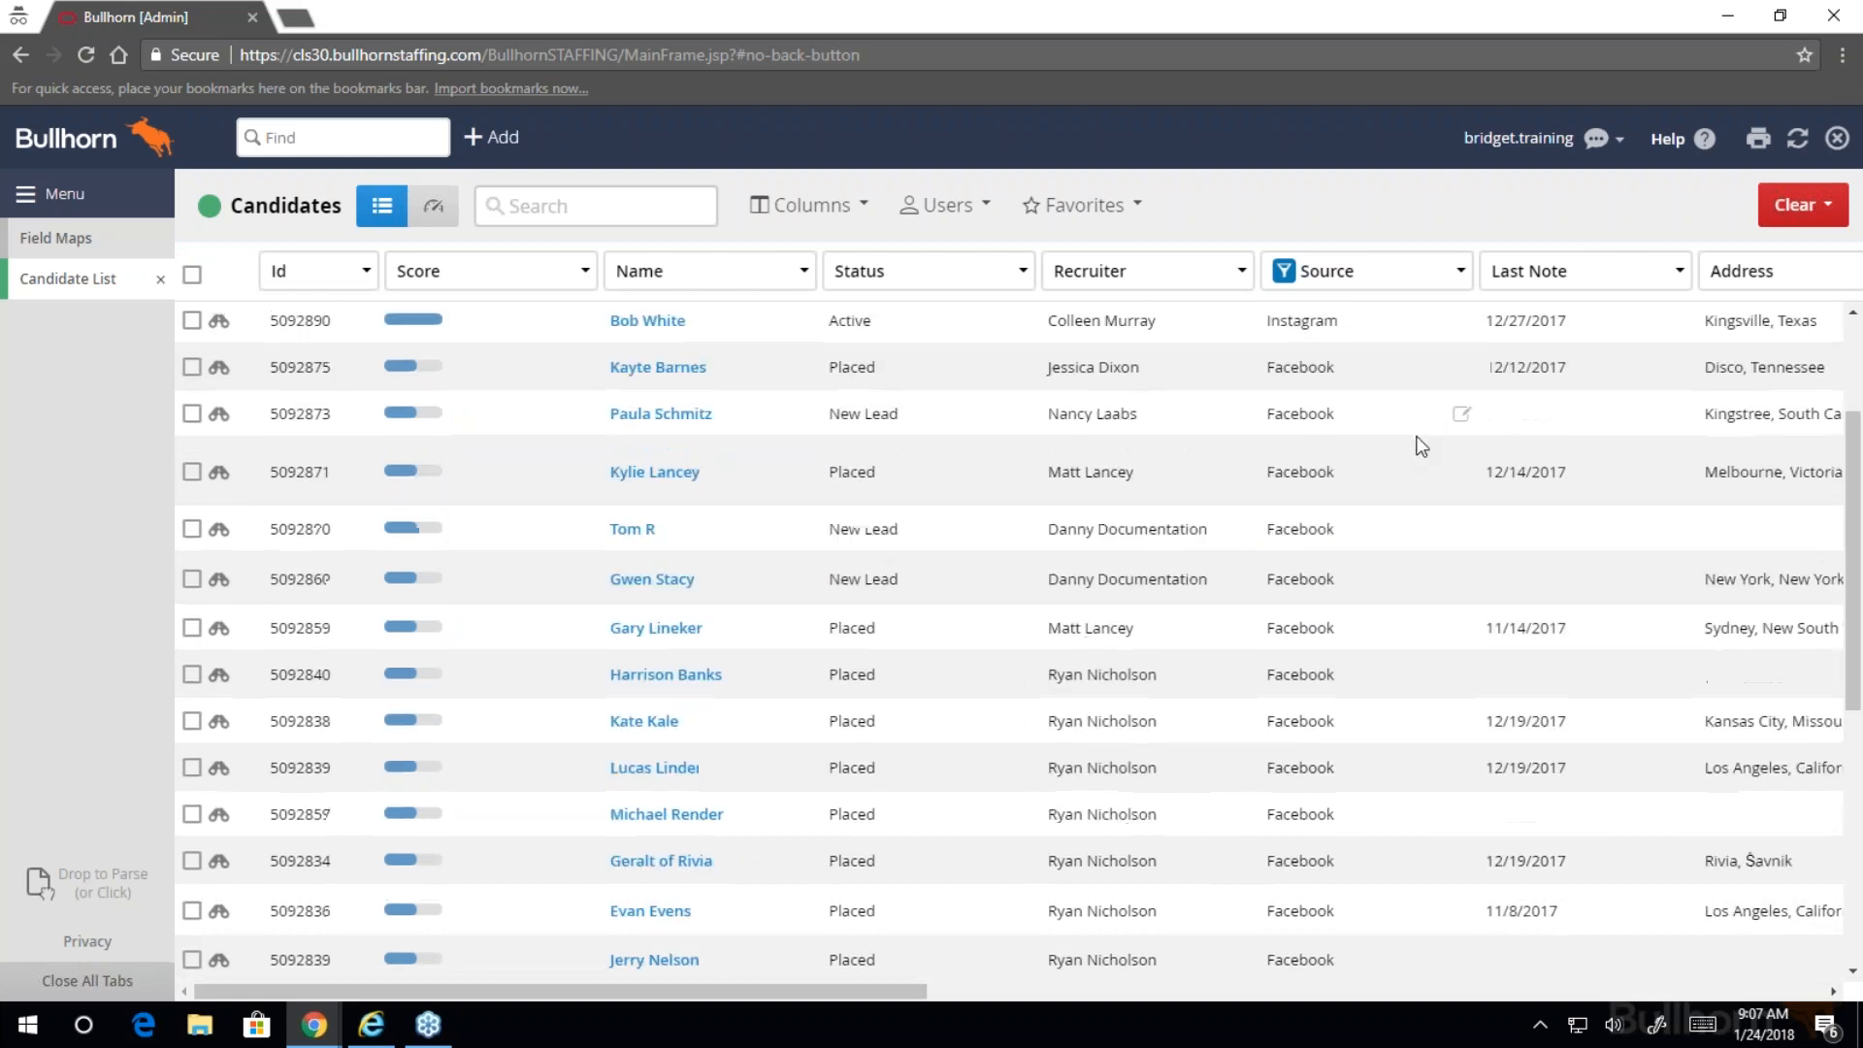
scroll(1422, 447, "down", 5)
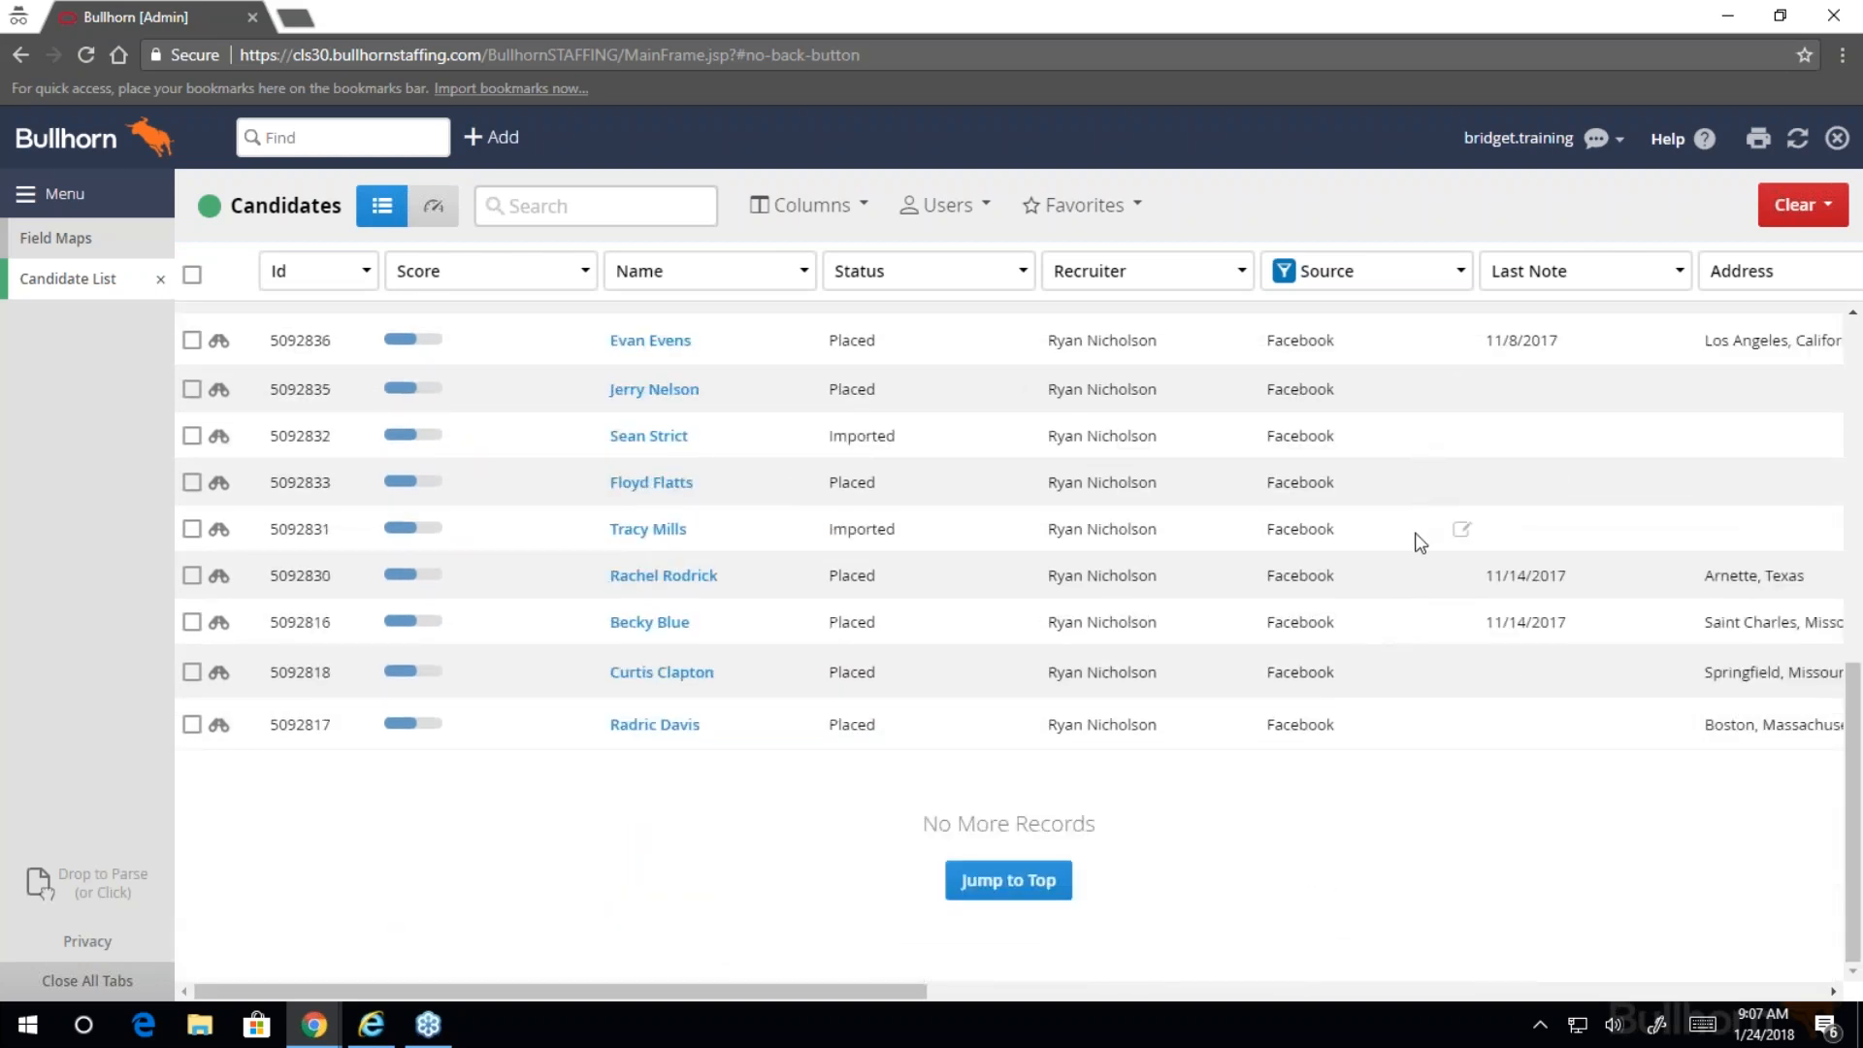
scroll(1419, 540, "up", 6)
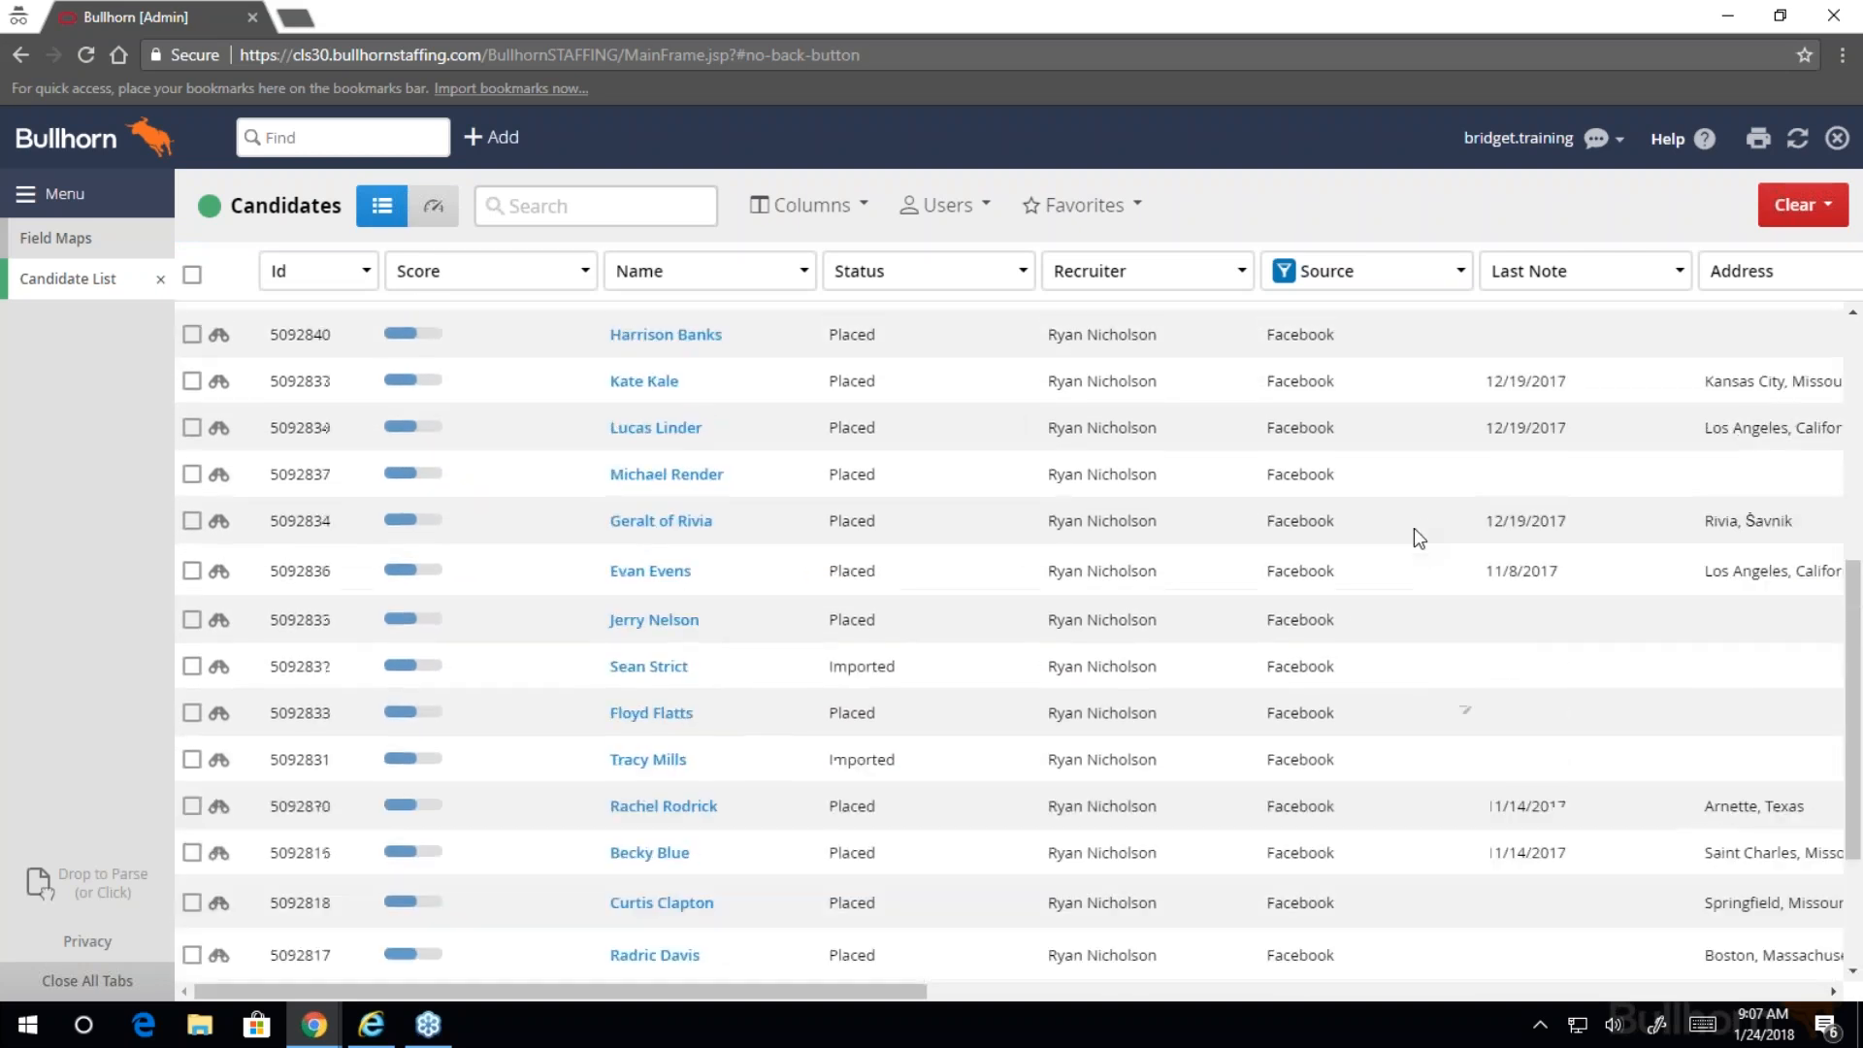
scroll(1413, 528, "up", 2)
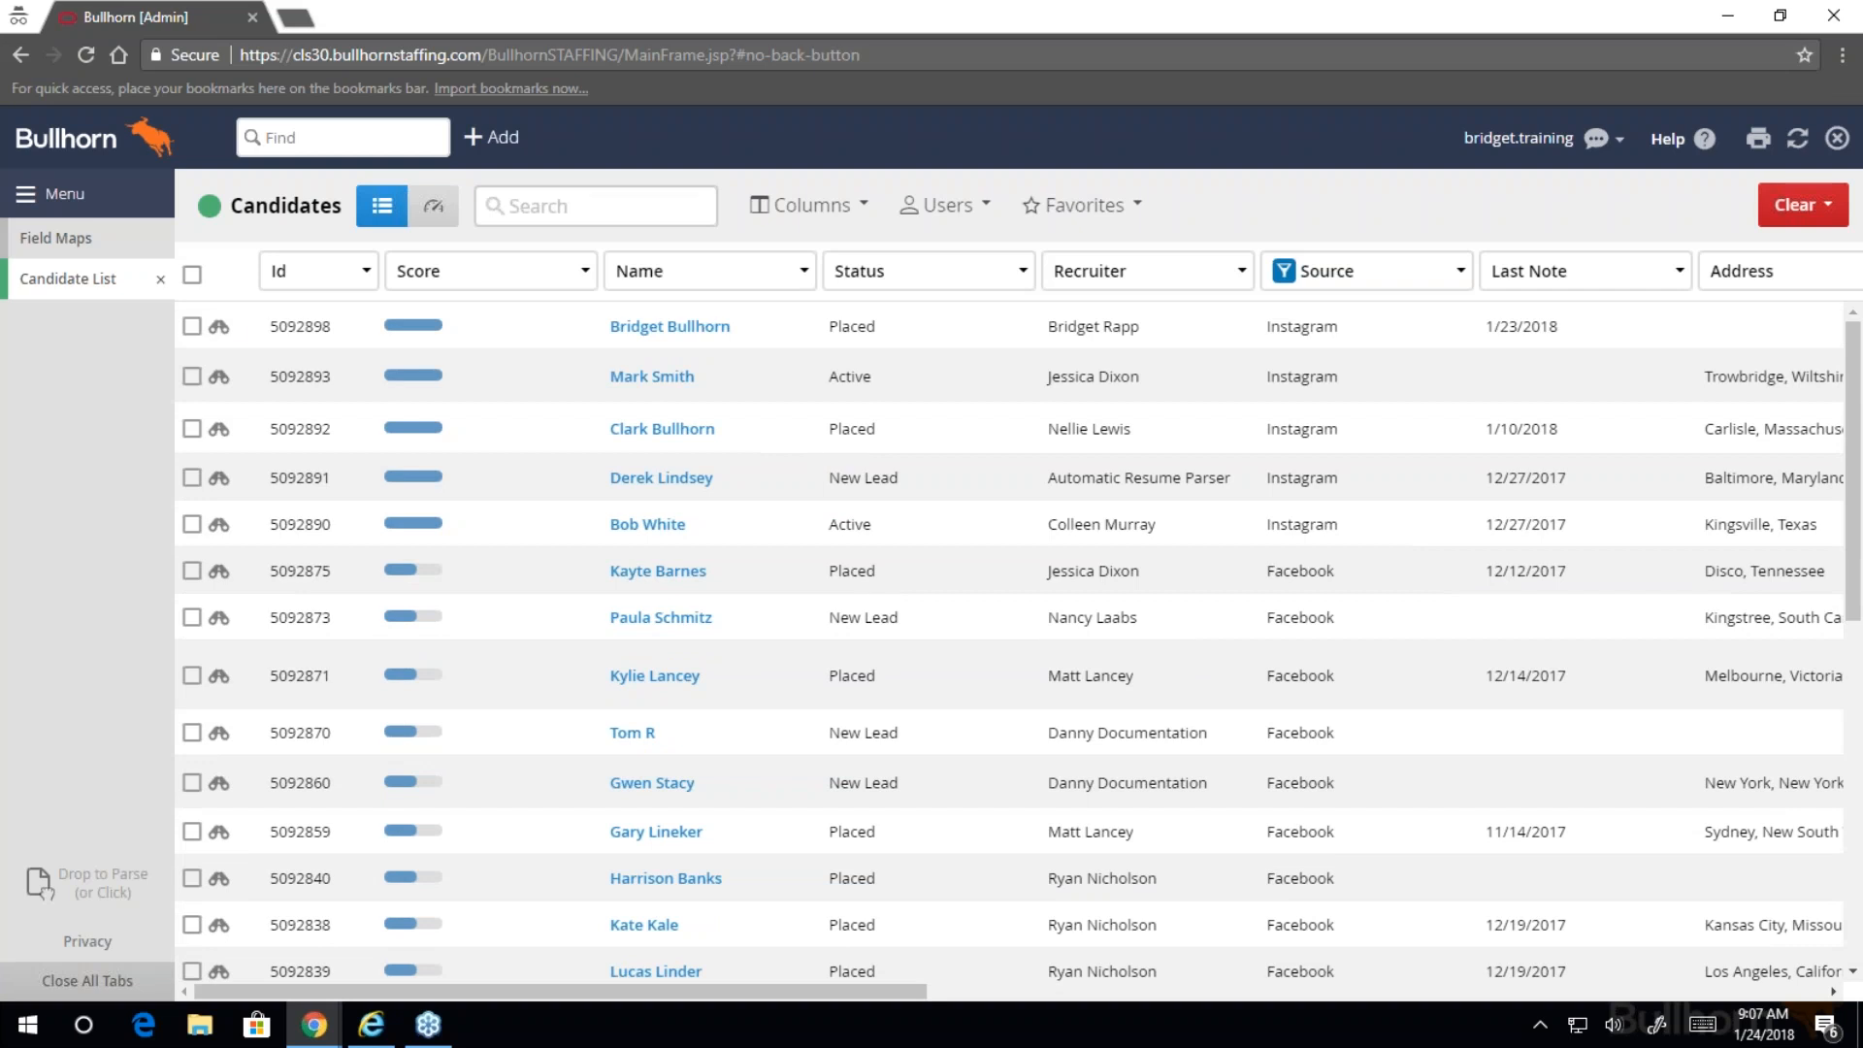
left_click(192, 276)
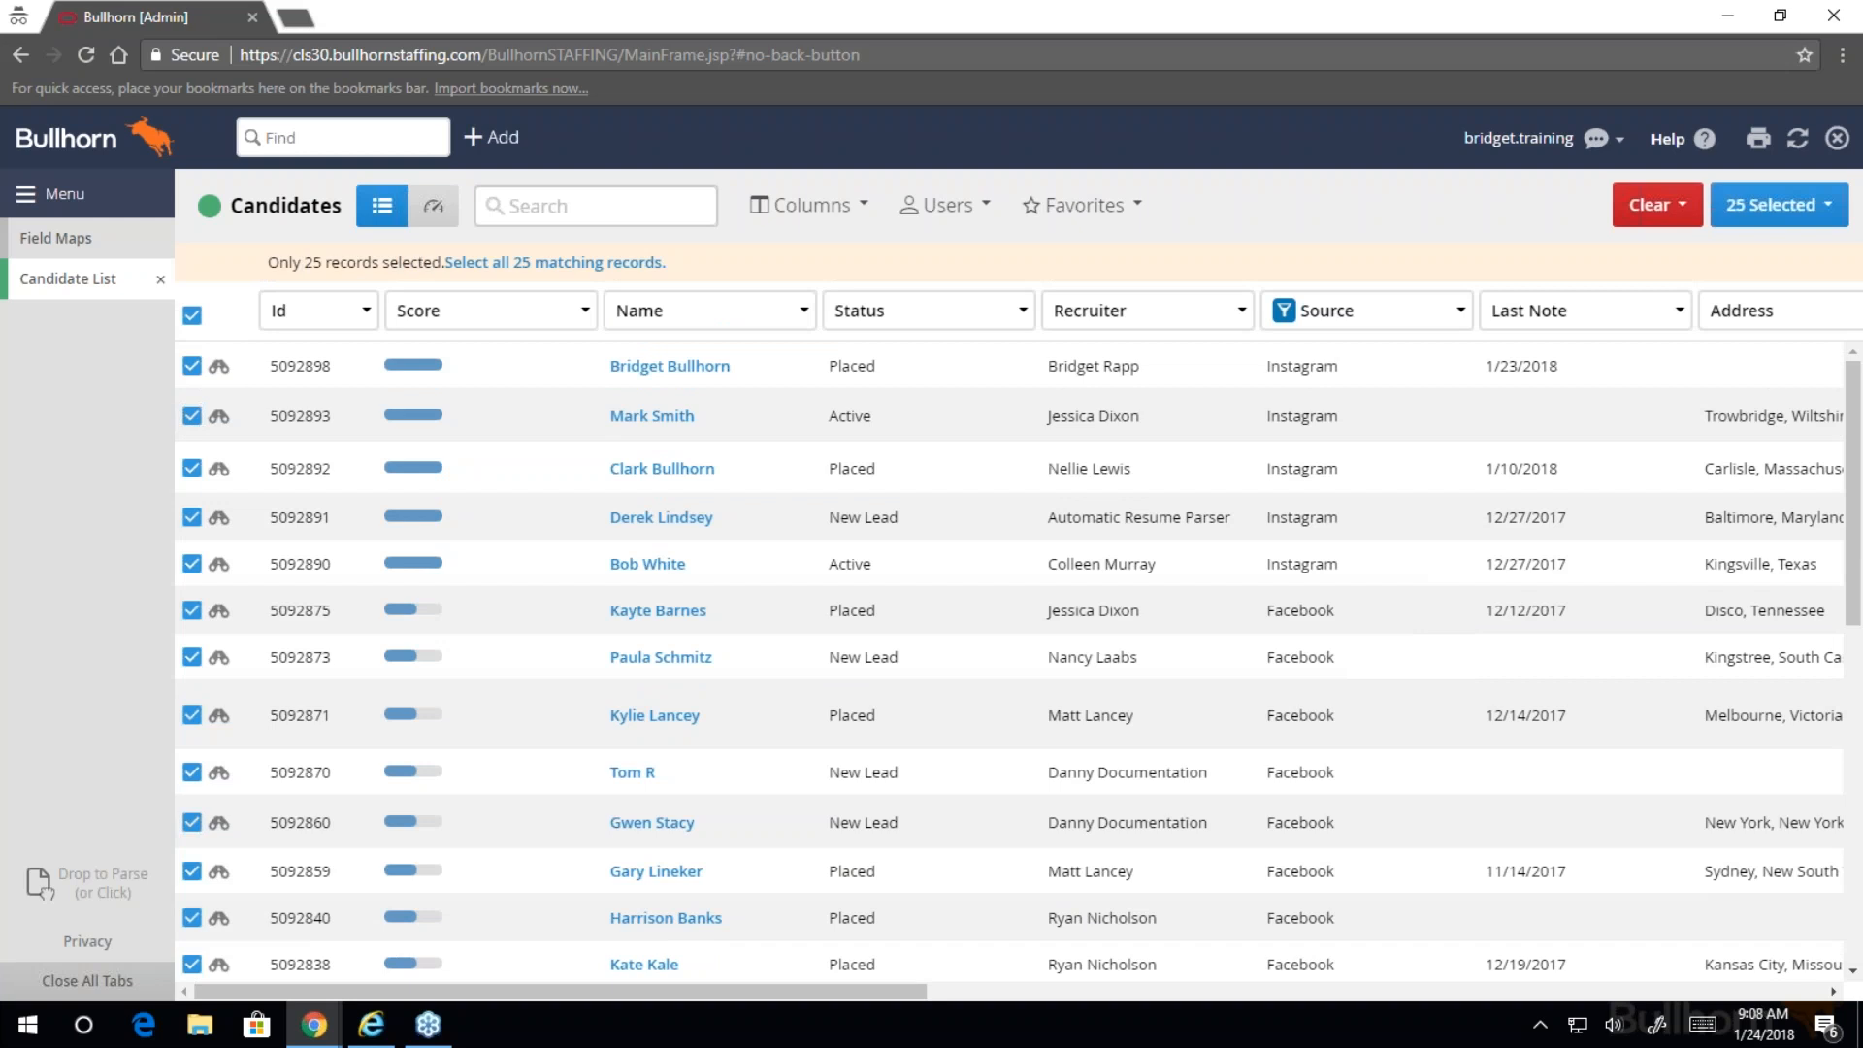
left_click(1791, 211)
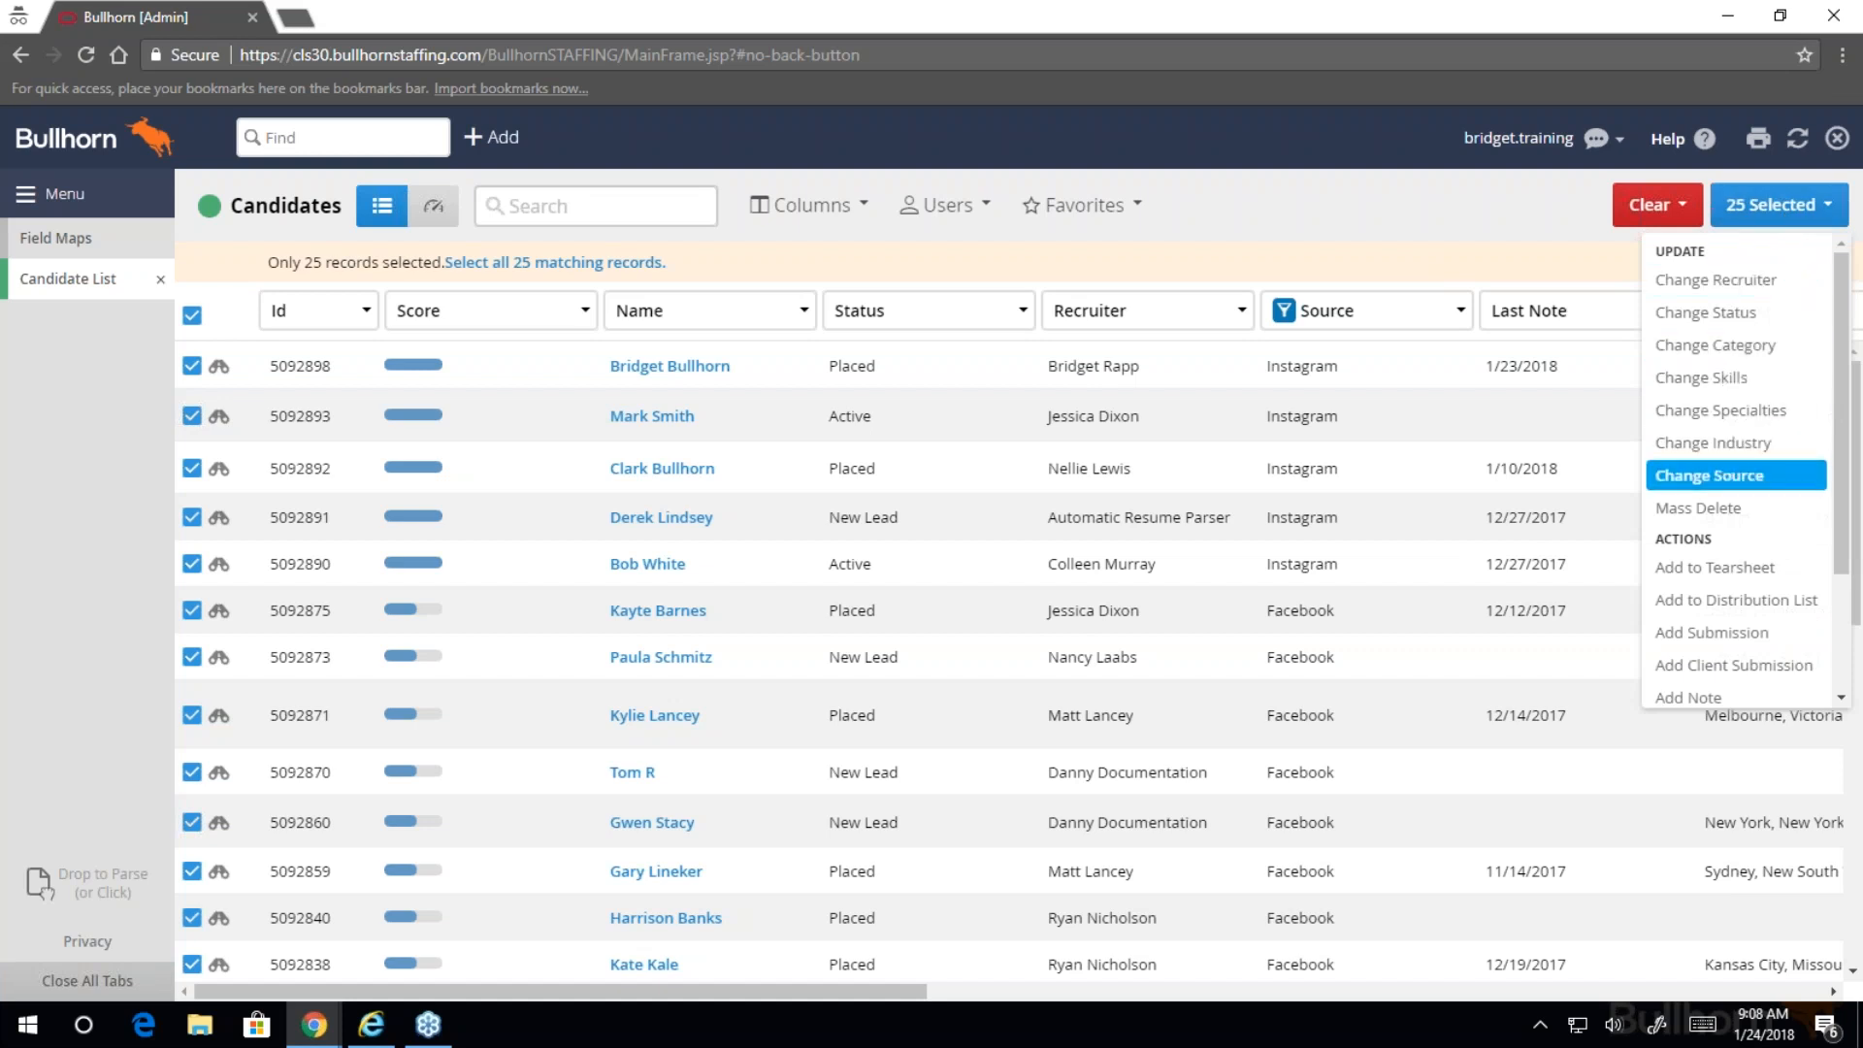
left_click(1787, 475)
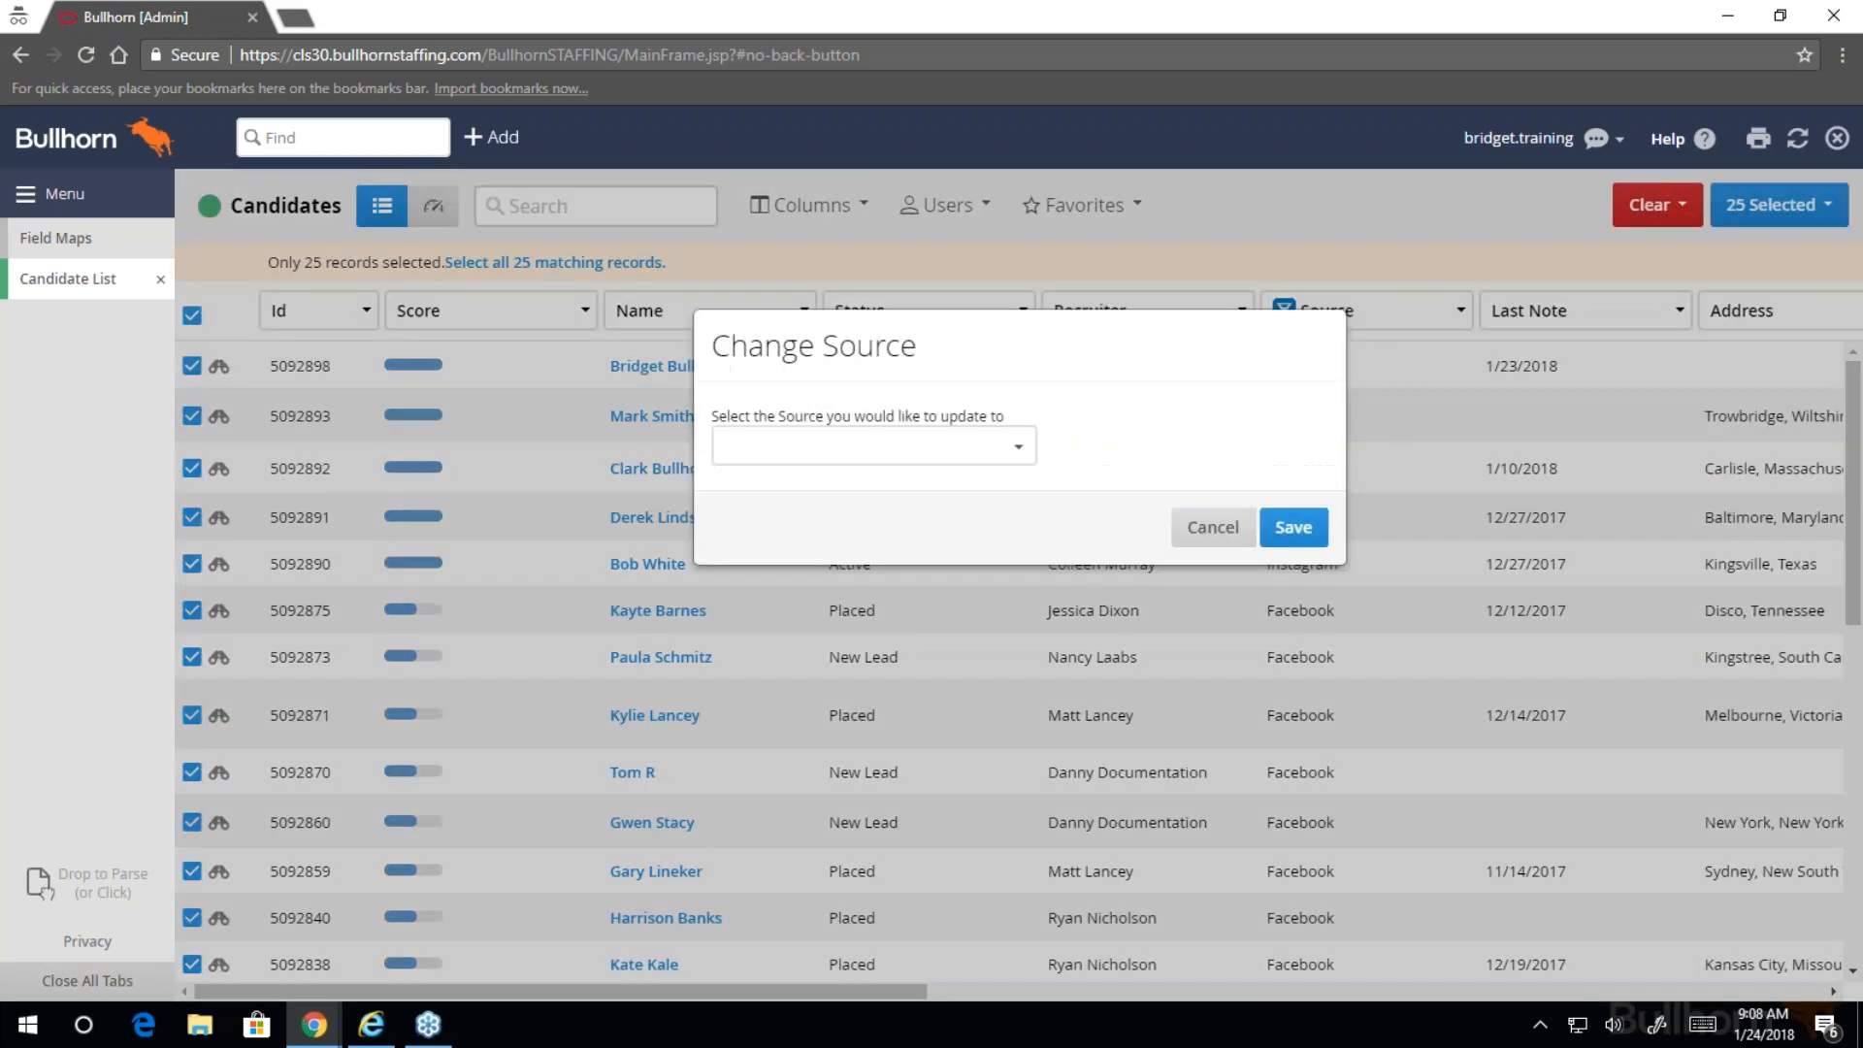
left_click(1018, 457)
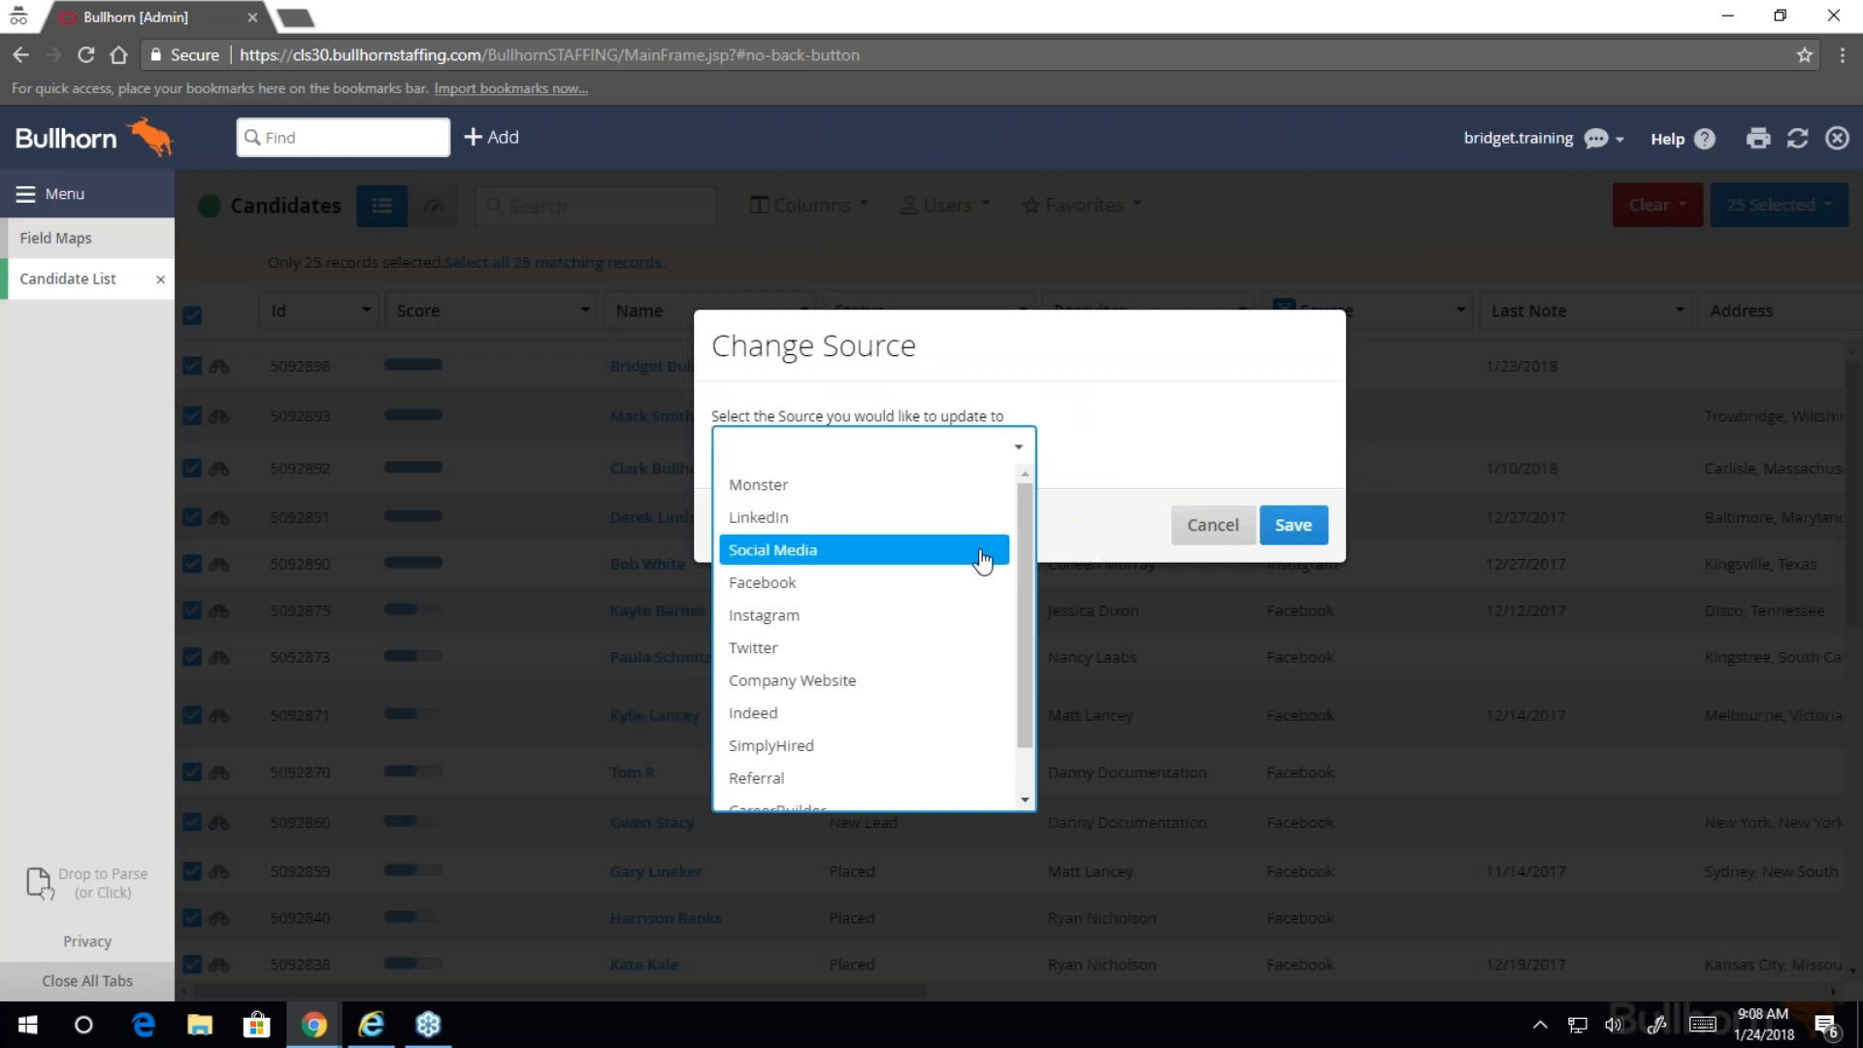
left_click(800, 553)
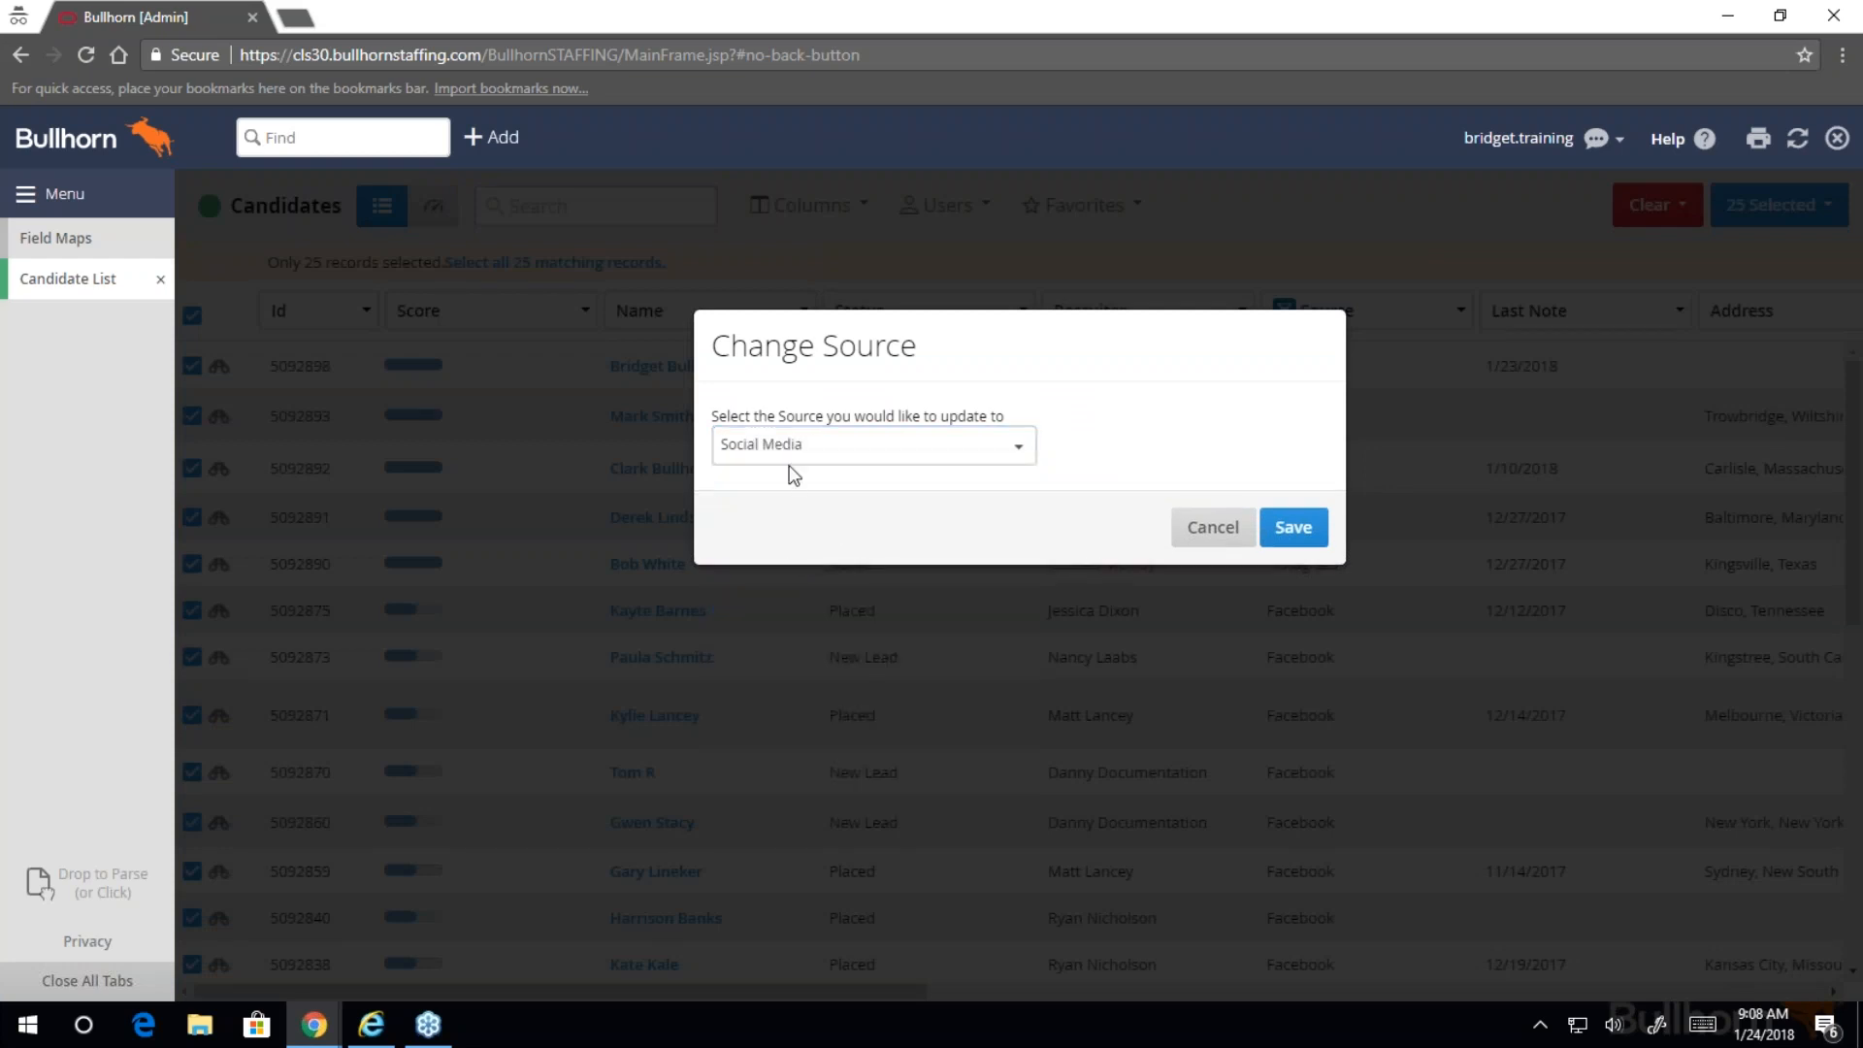
left_click(1294, 529)
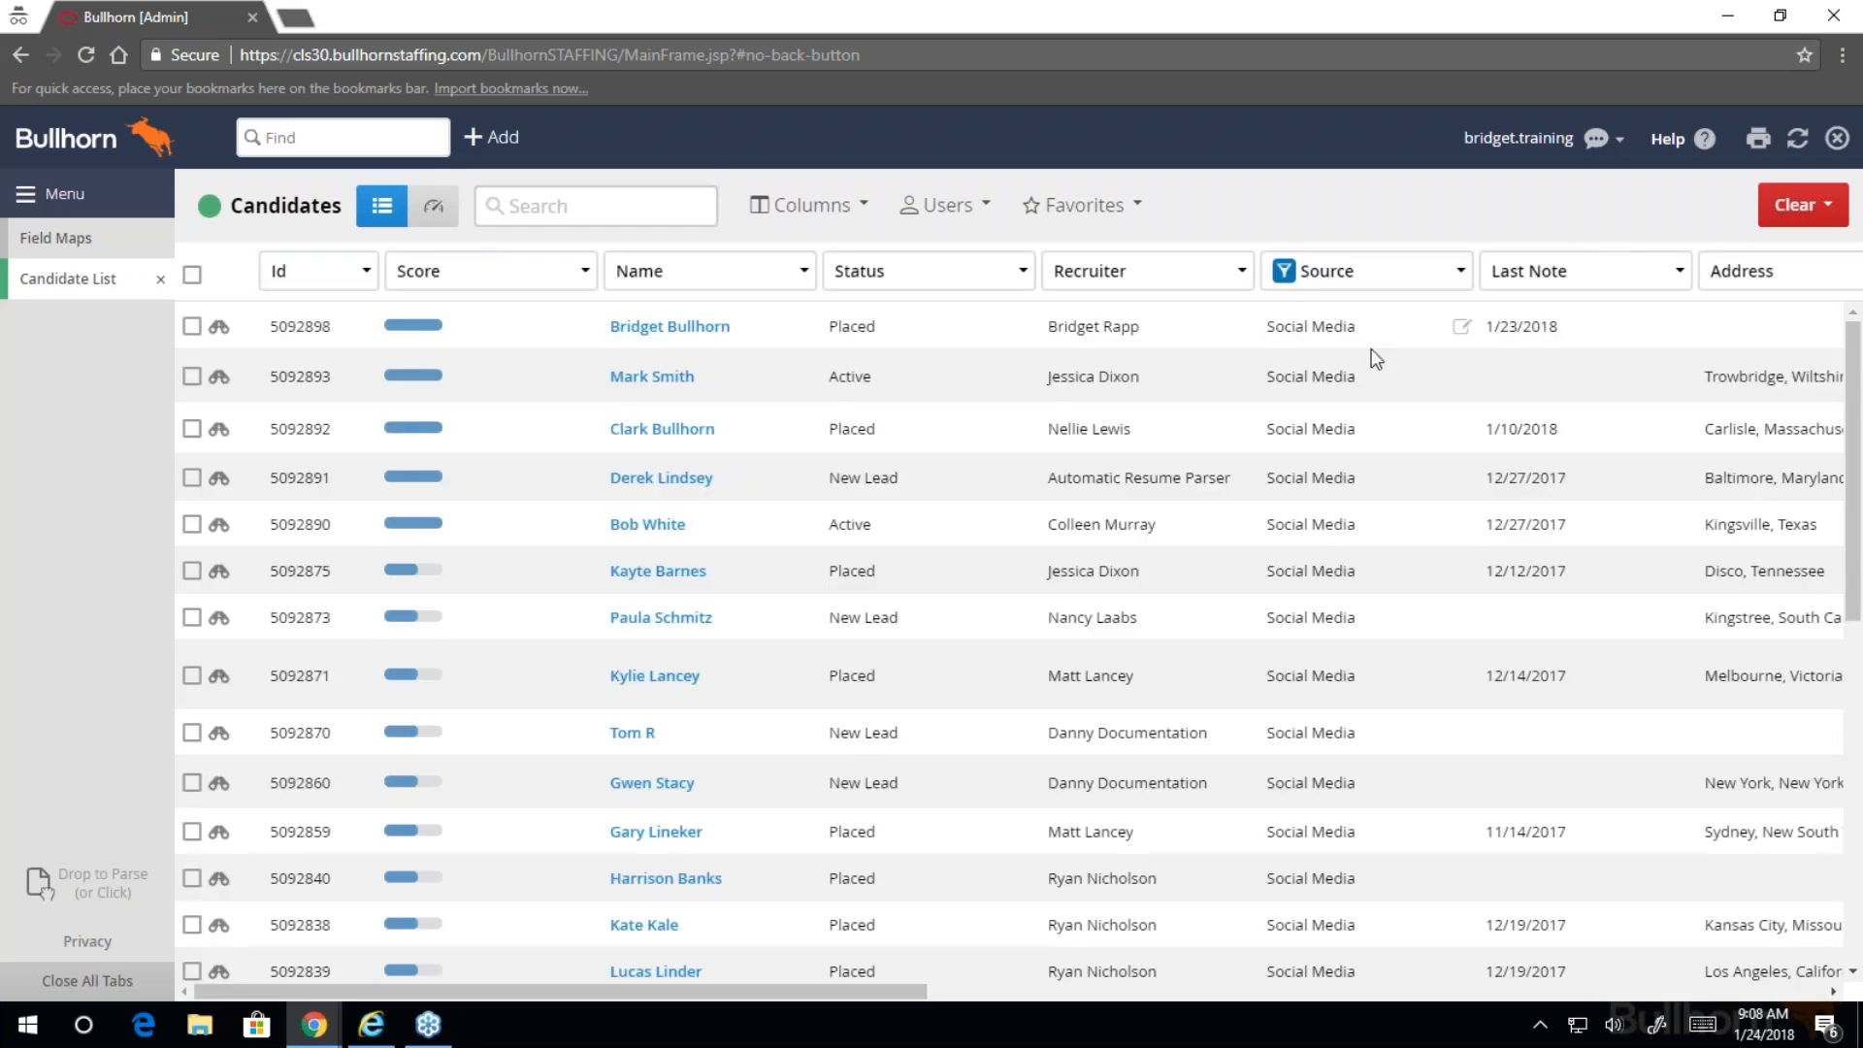
scroll(1374, 819, "down", 1)
scroll(1378, 830, "up", 1)
- Return to the field maps and remove Facebook, Instagram and Twitter from the source field's value list, including their extra commas
left_click(76, 243)
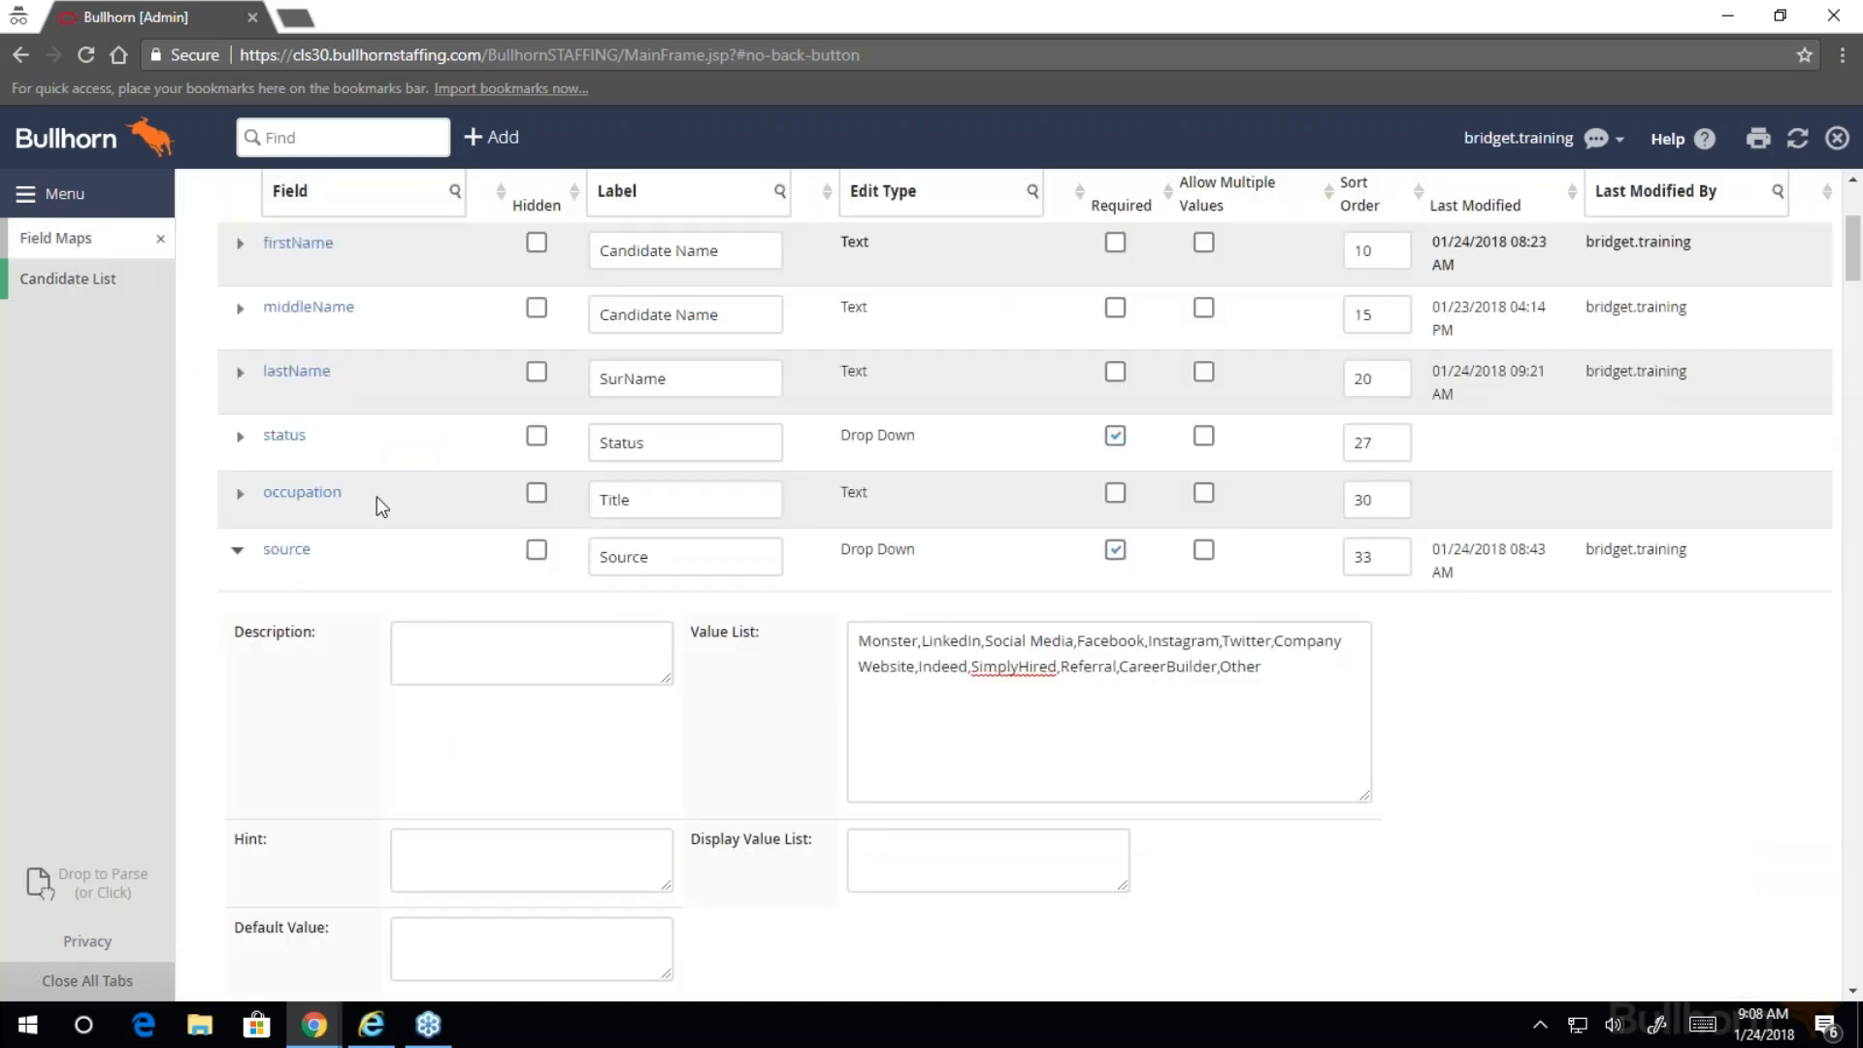
double_click(1244, 644)
key("Delete")
double_click(1185, 640)
key("Delete")
double_click(1116, 642)
key("Delete")
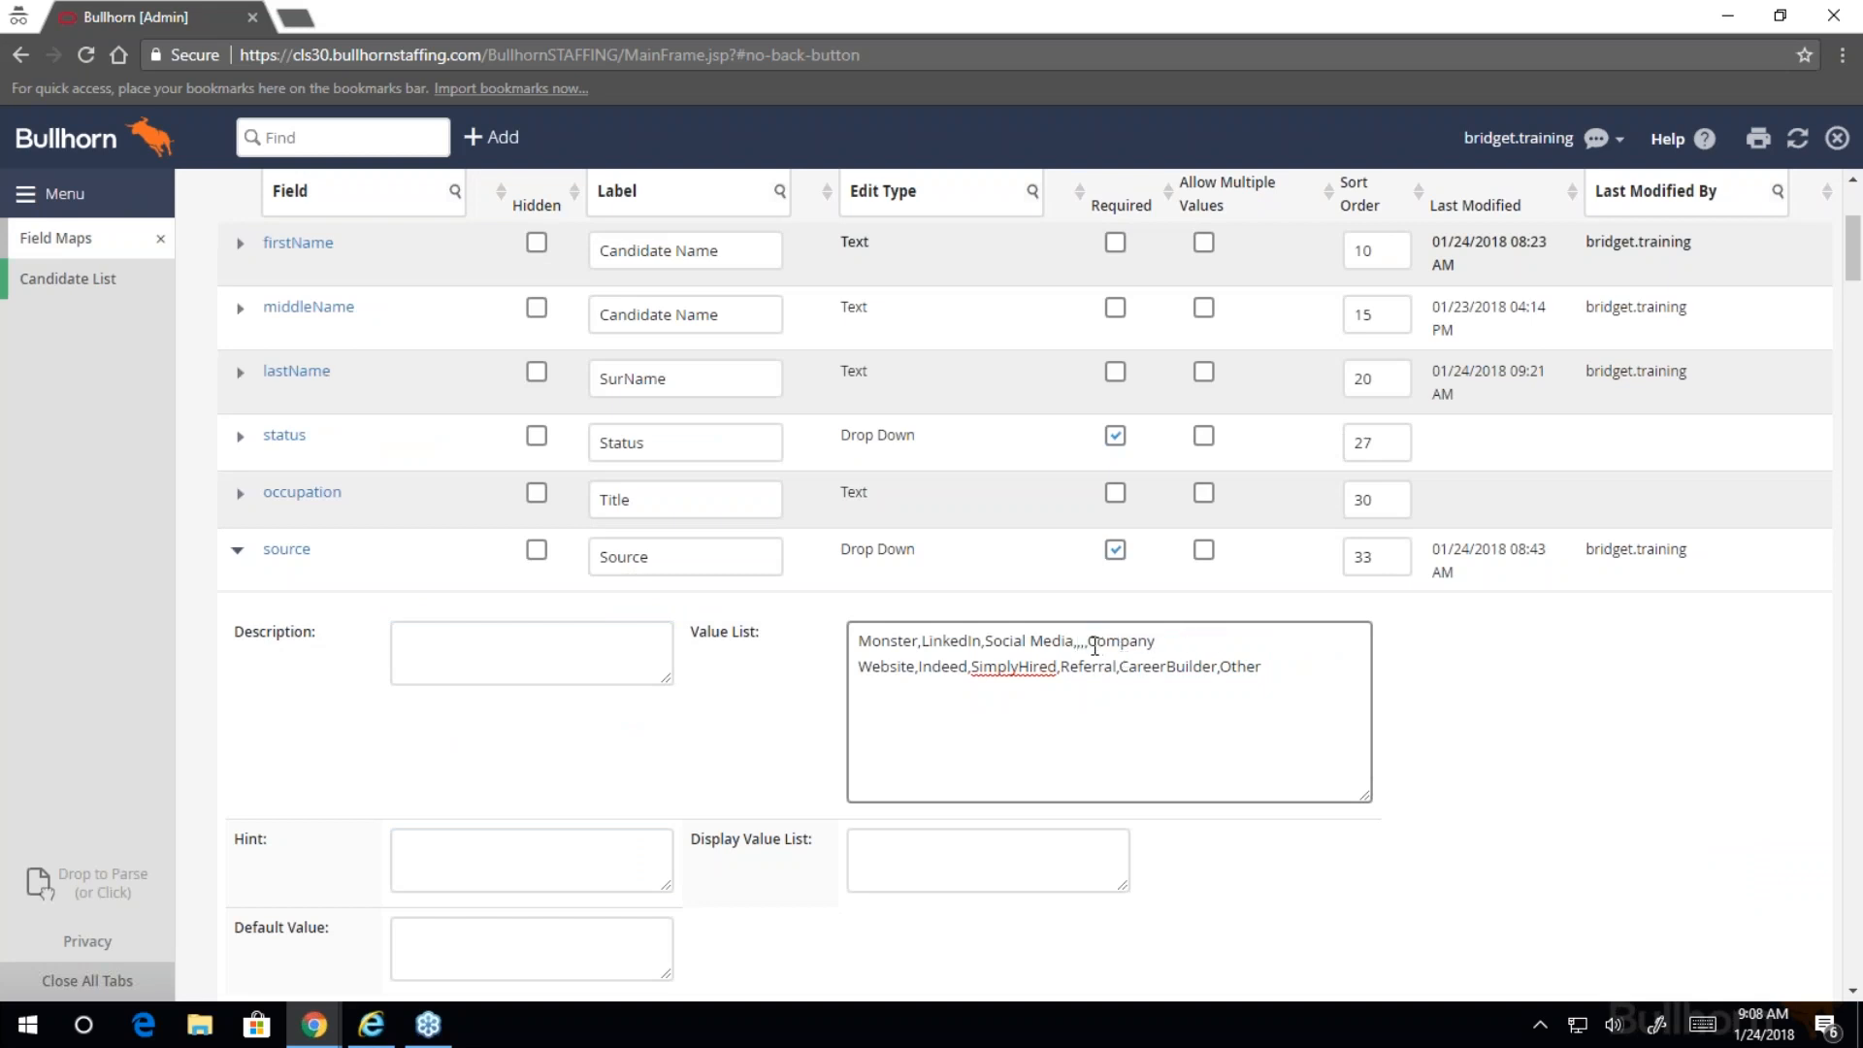
key("BackSpace")
key("BackSpace")
- Move Social Media to the end of the source field's value list, after Other, and save the field maps
left_click_drag(1074, 641, 990, 647)
right_click(1018, 644)
left_click(1077, 660)
left_click(1265, 668)
key("ctrl+v")
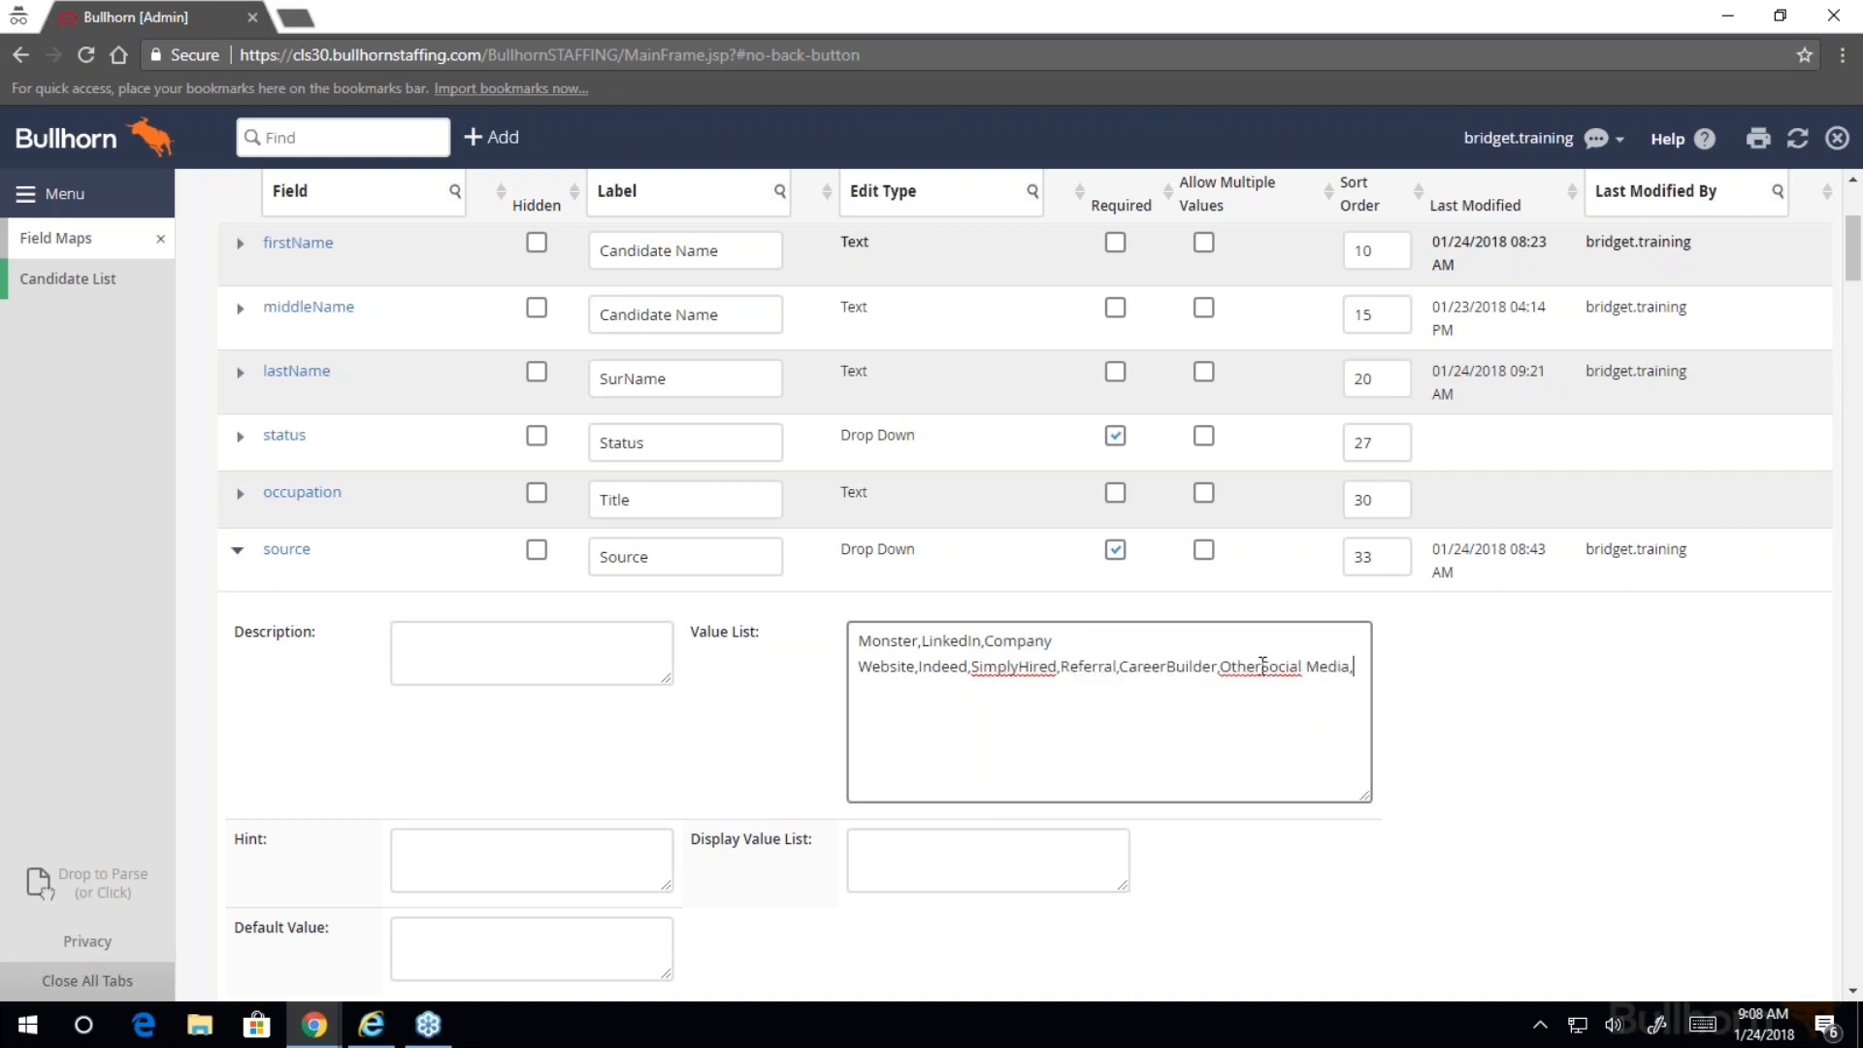
type(",")
left_click_drag(1354, 670, 842, 630)
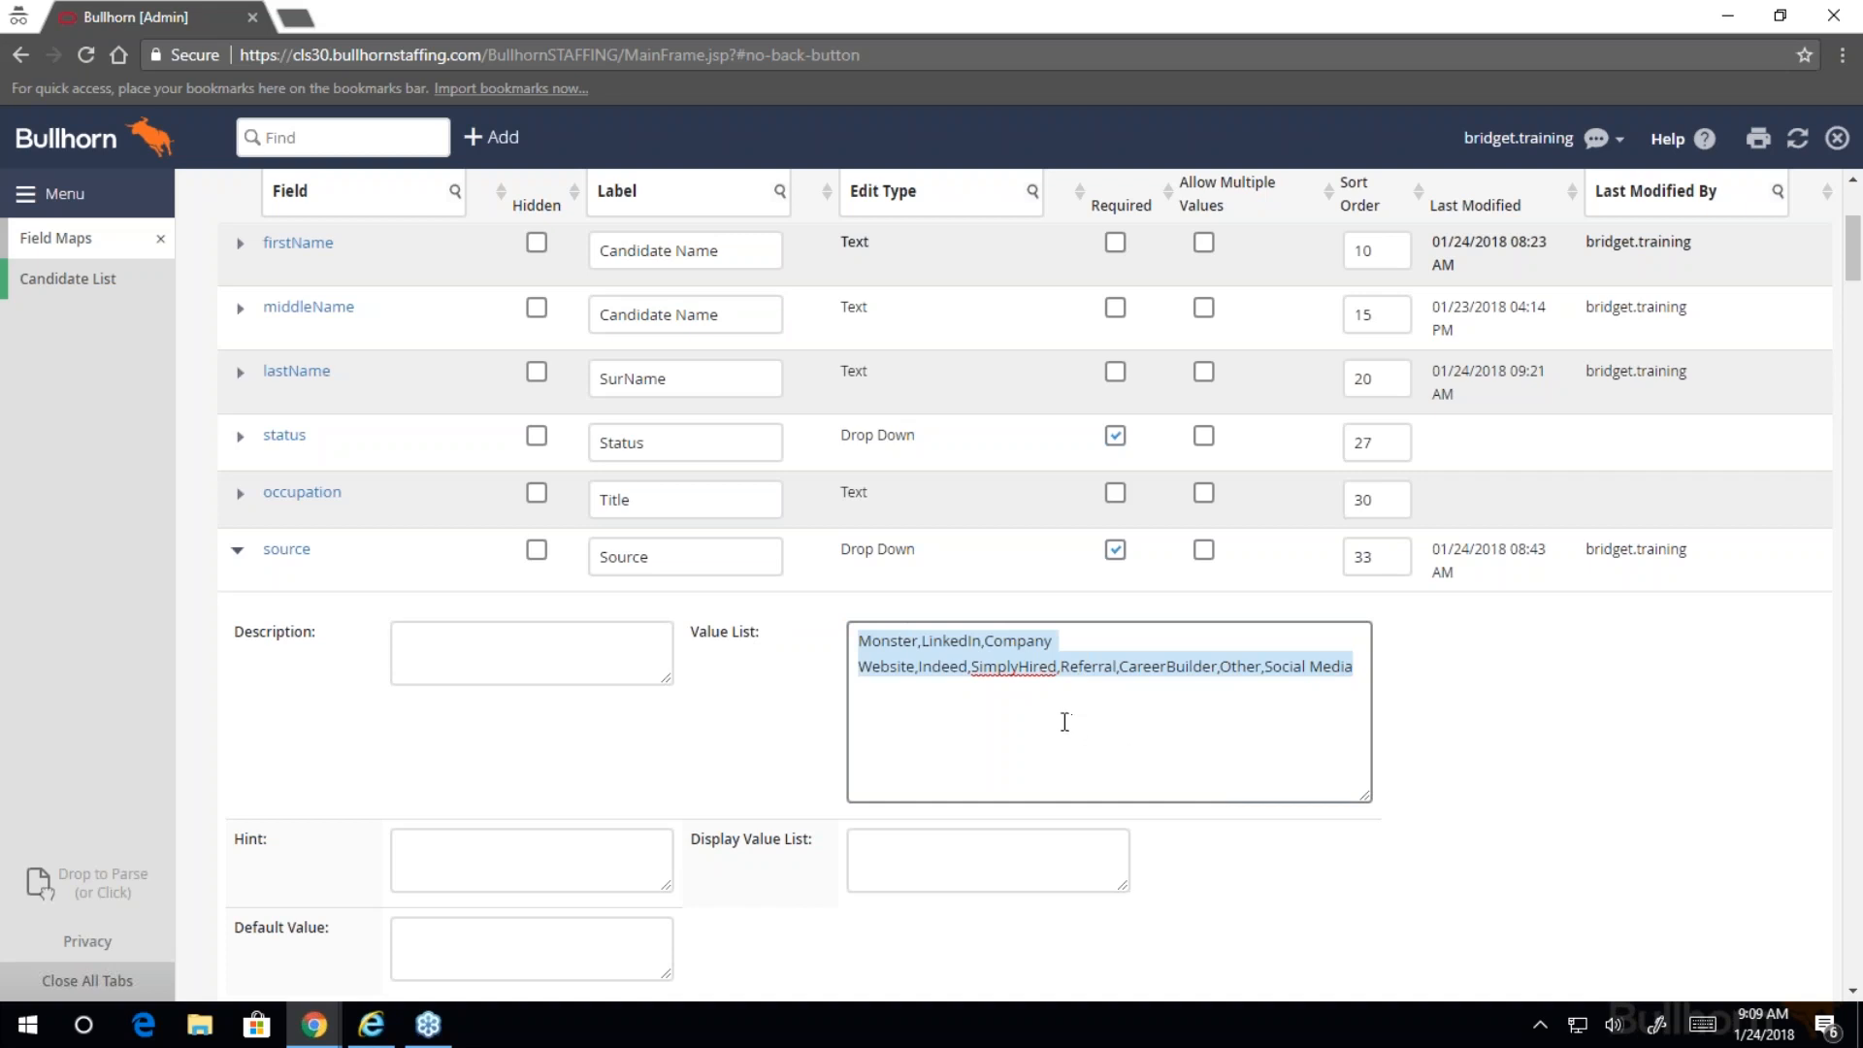
scroll(1067, 723, "up", 1)
scroll(1048, 719, "up", 1)
left_click(217, 249)
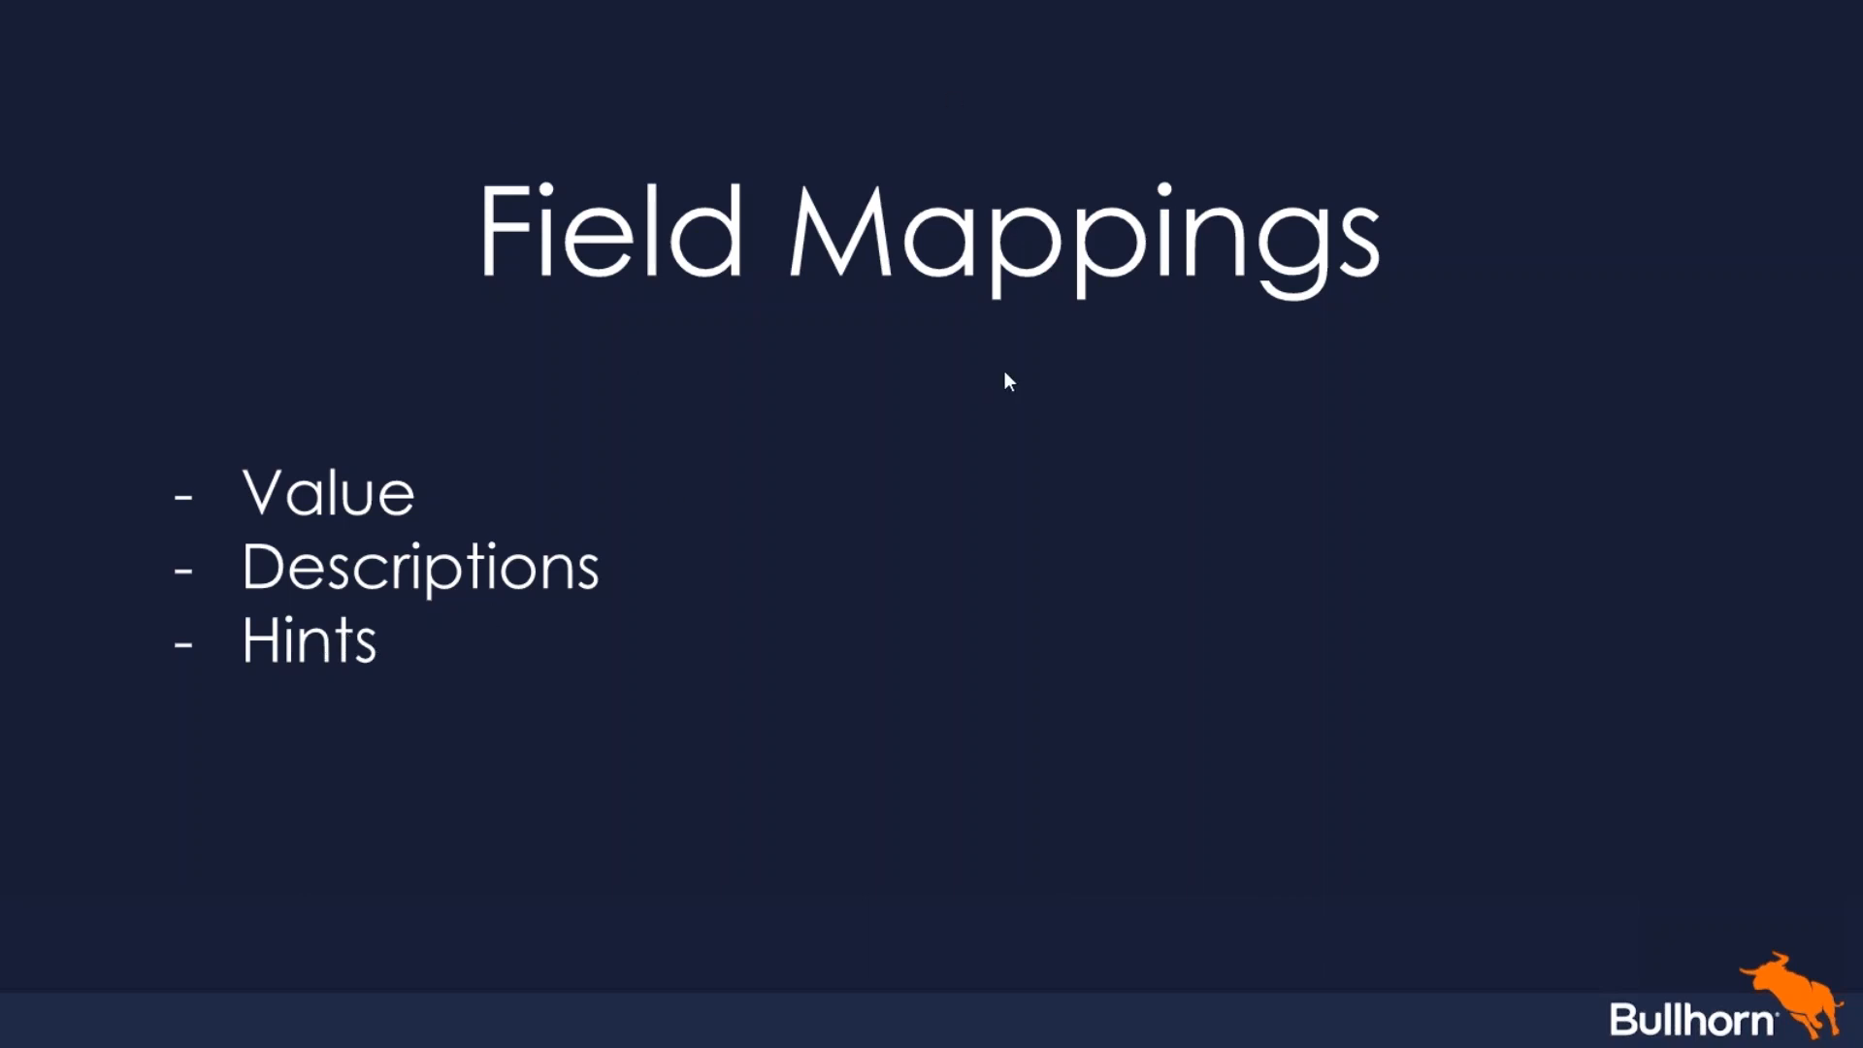
- Switch from the slides back to the field maps and examine the source field's Description, Hint and Value List settings
key("alt+Tab")
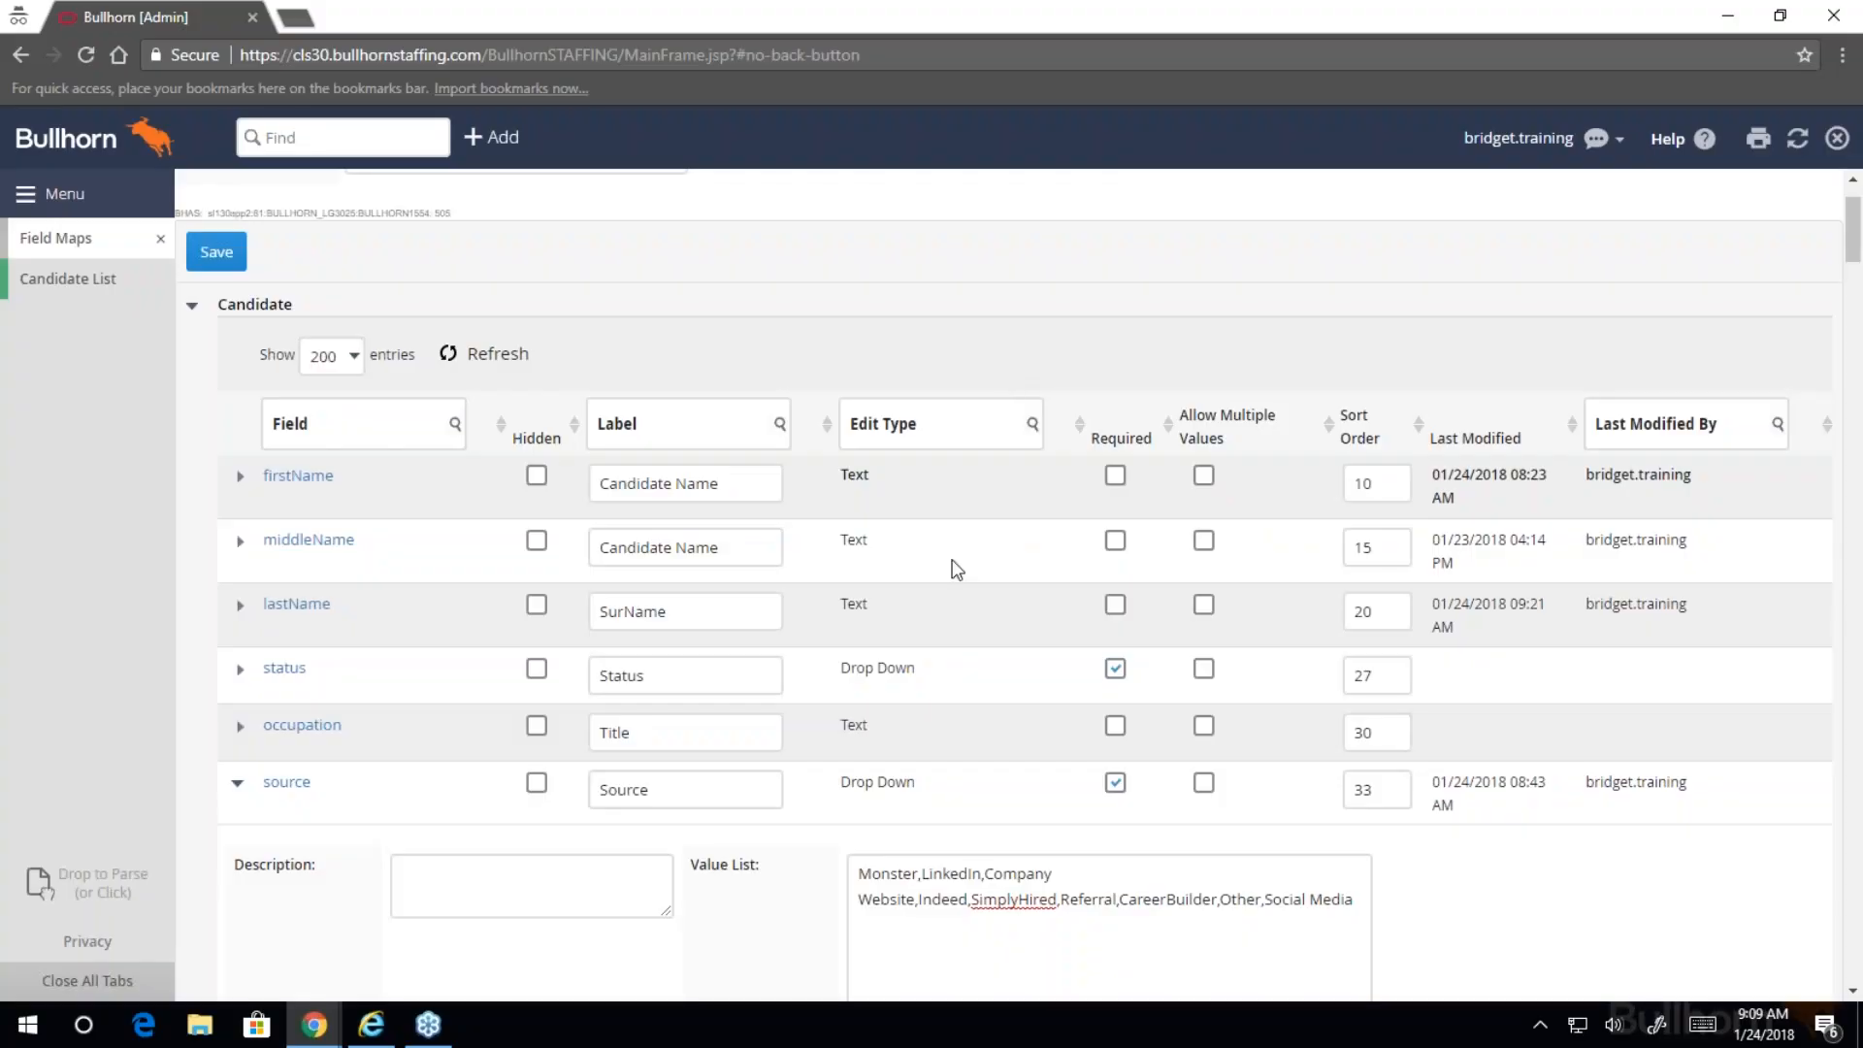
scroll(957, 570, "down", 3)
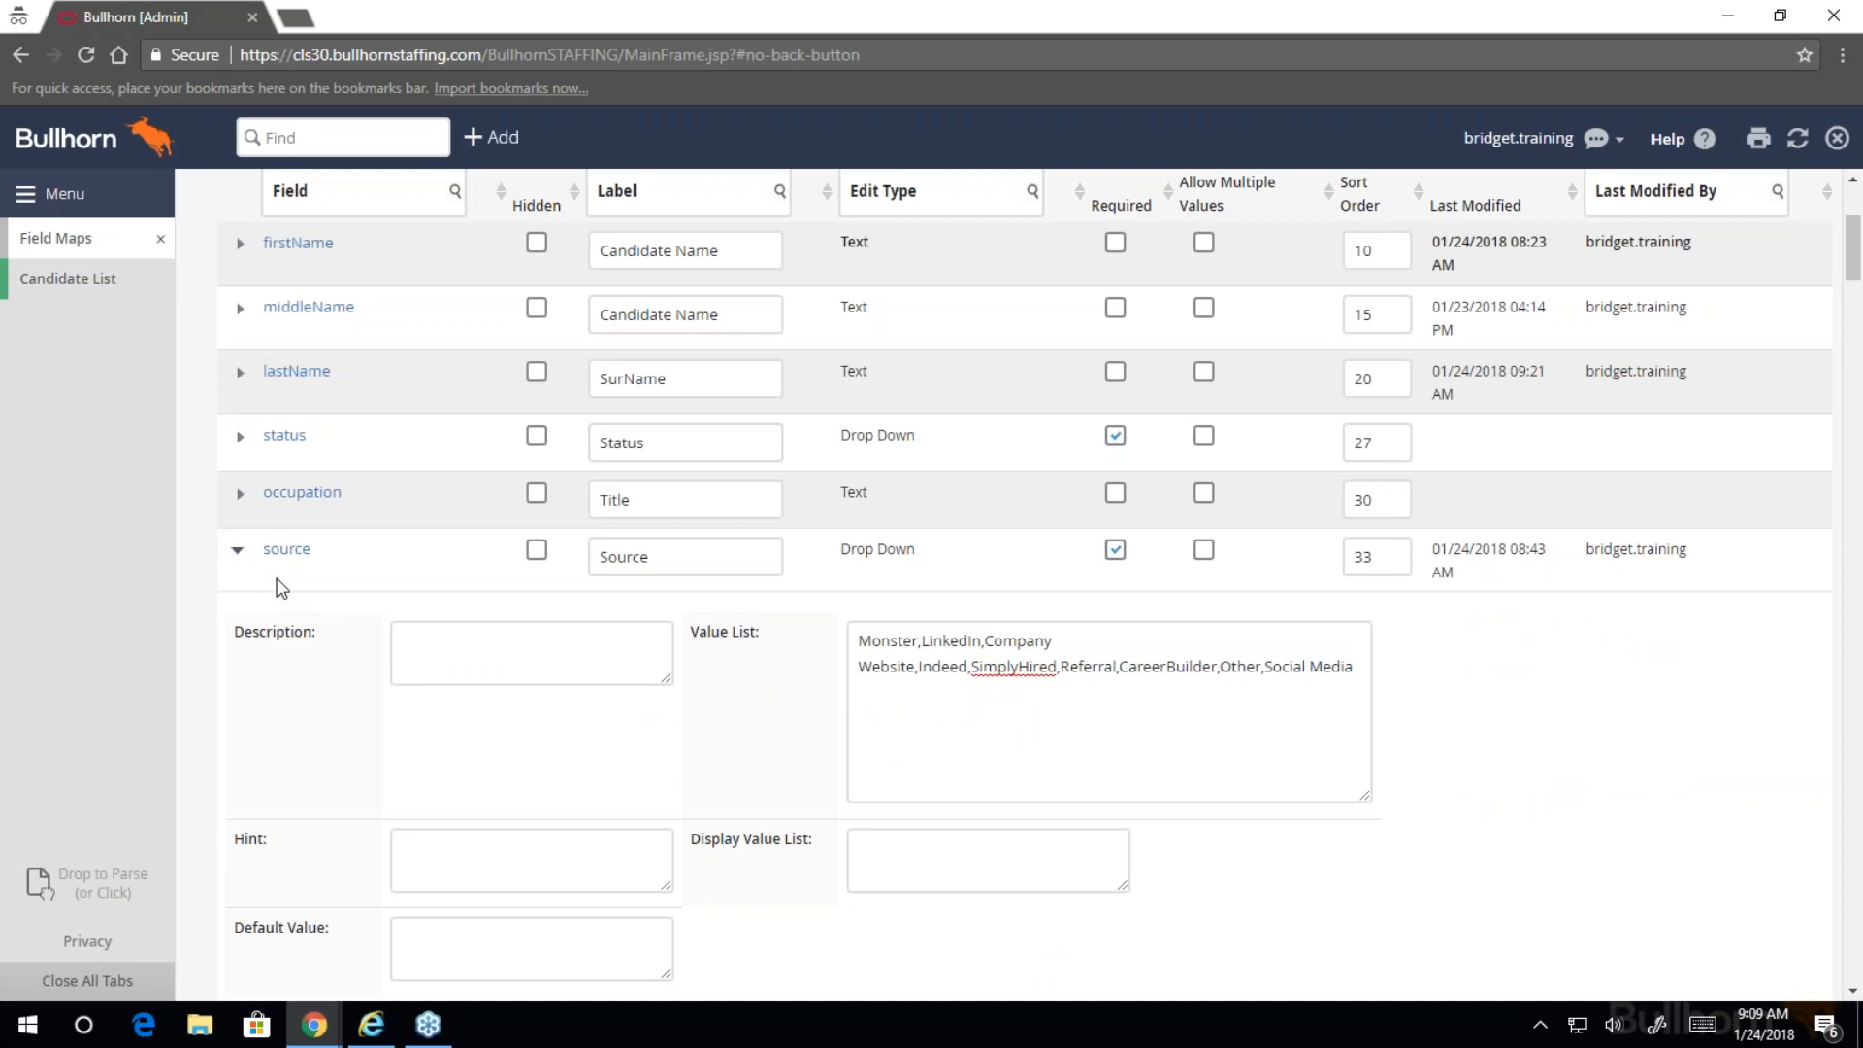
scroll(267, 553, "down", 1)
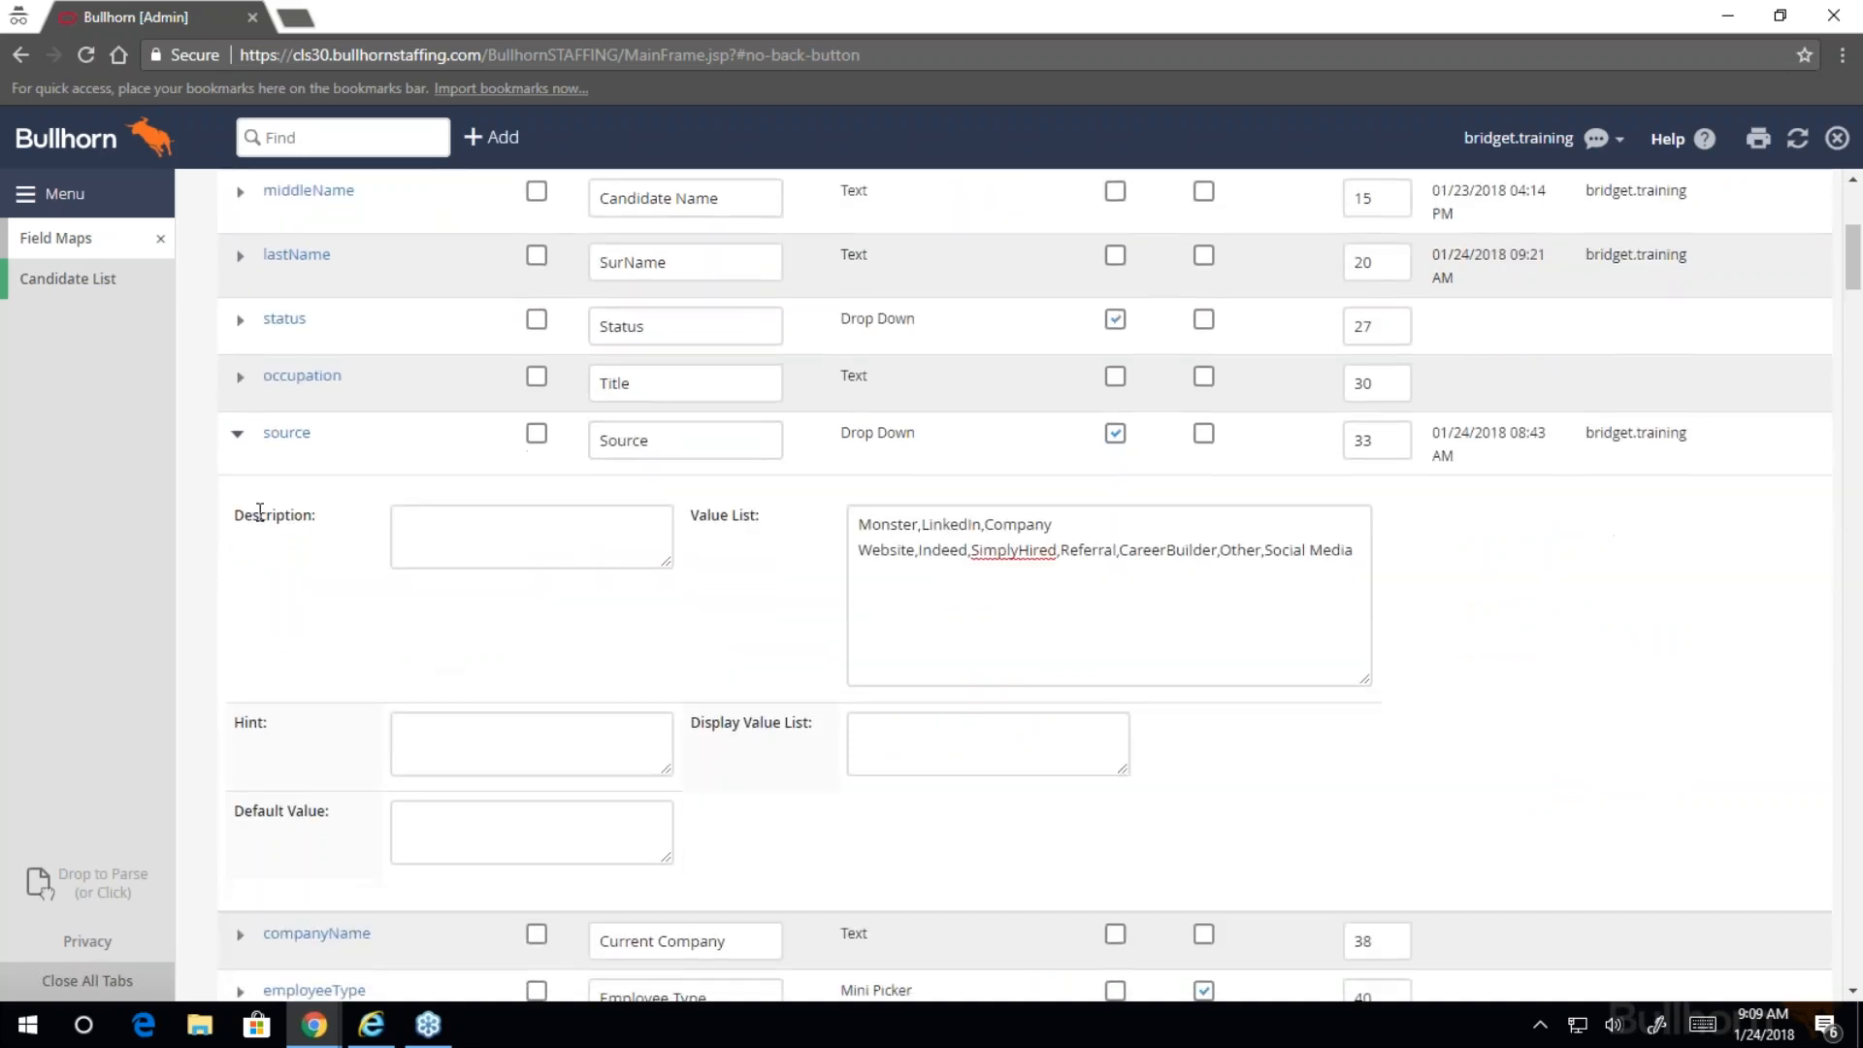
double_click(259, 513)
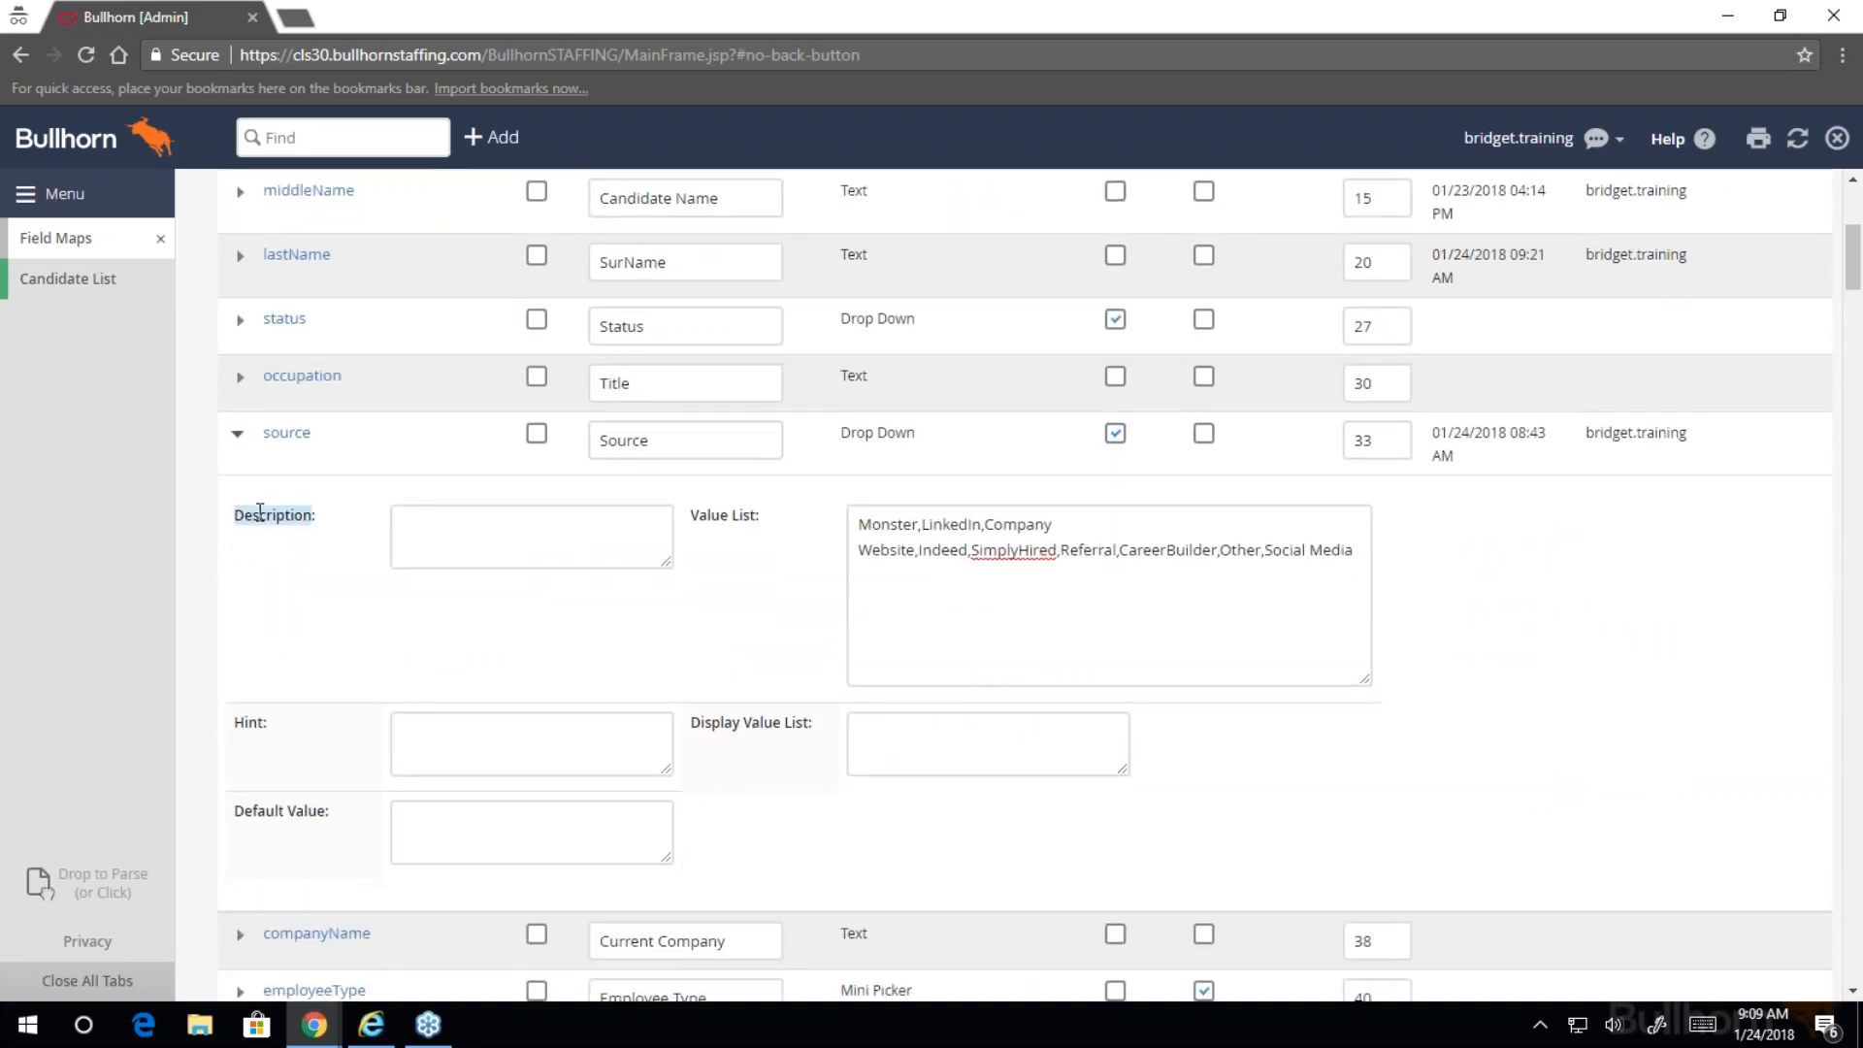
left_click(250, 722)
double_click(249, 722)
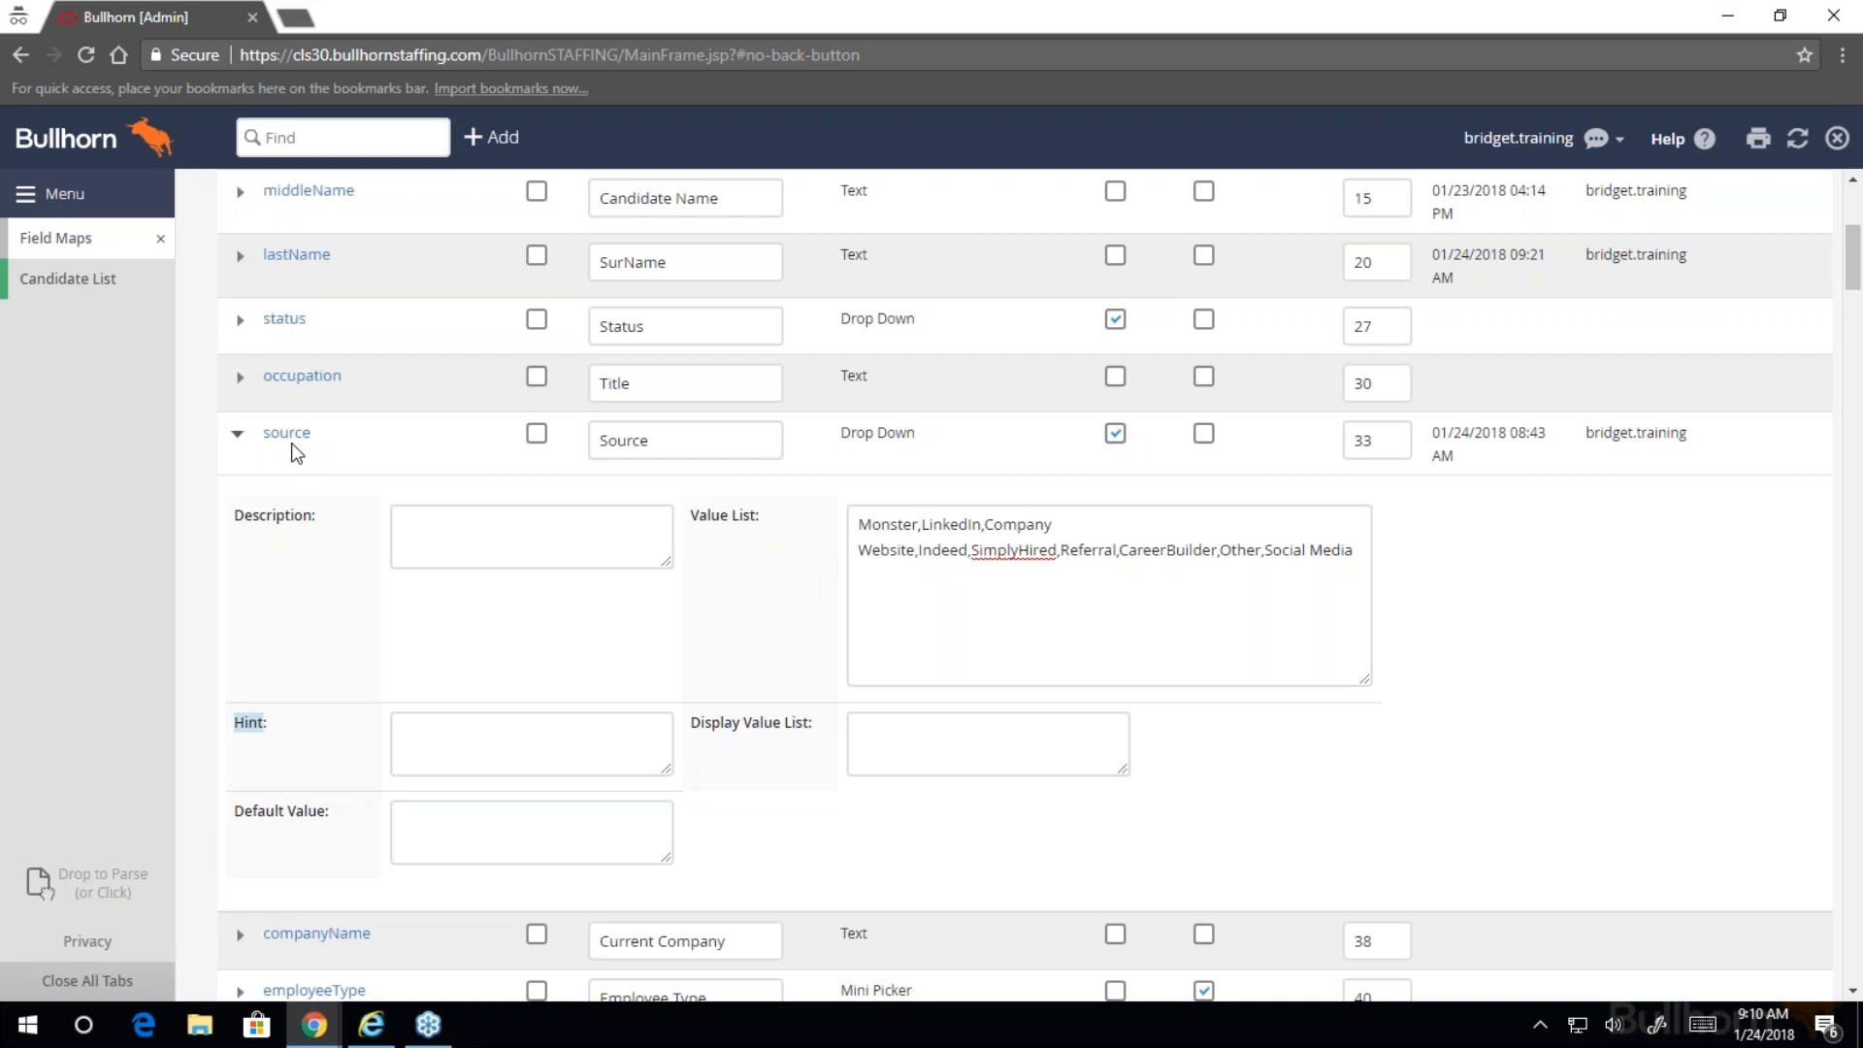
double_click(280, 511)
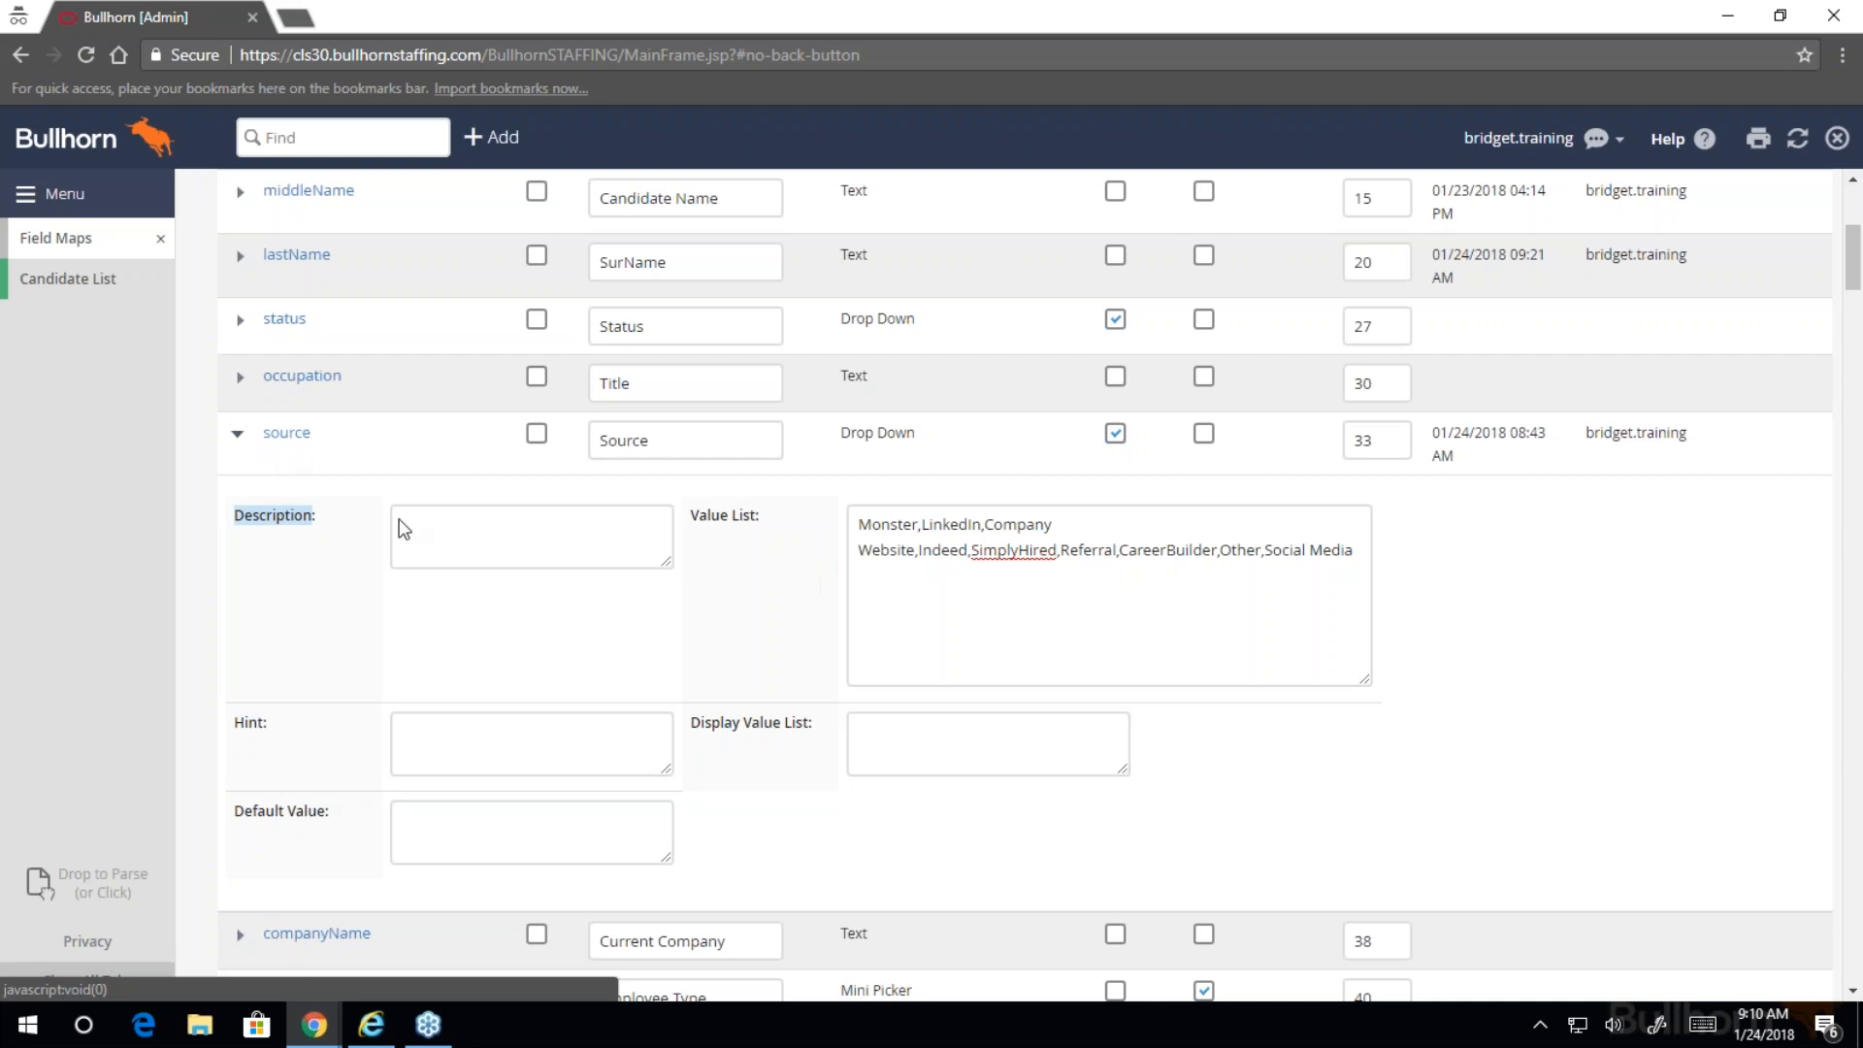
left_click_drag(1357, 552, 814, 521)
- Set the source field's description to "Facebook, Instagram,and twitter are now under Social Media"
left_click(457, 541)
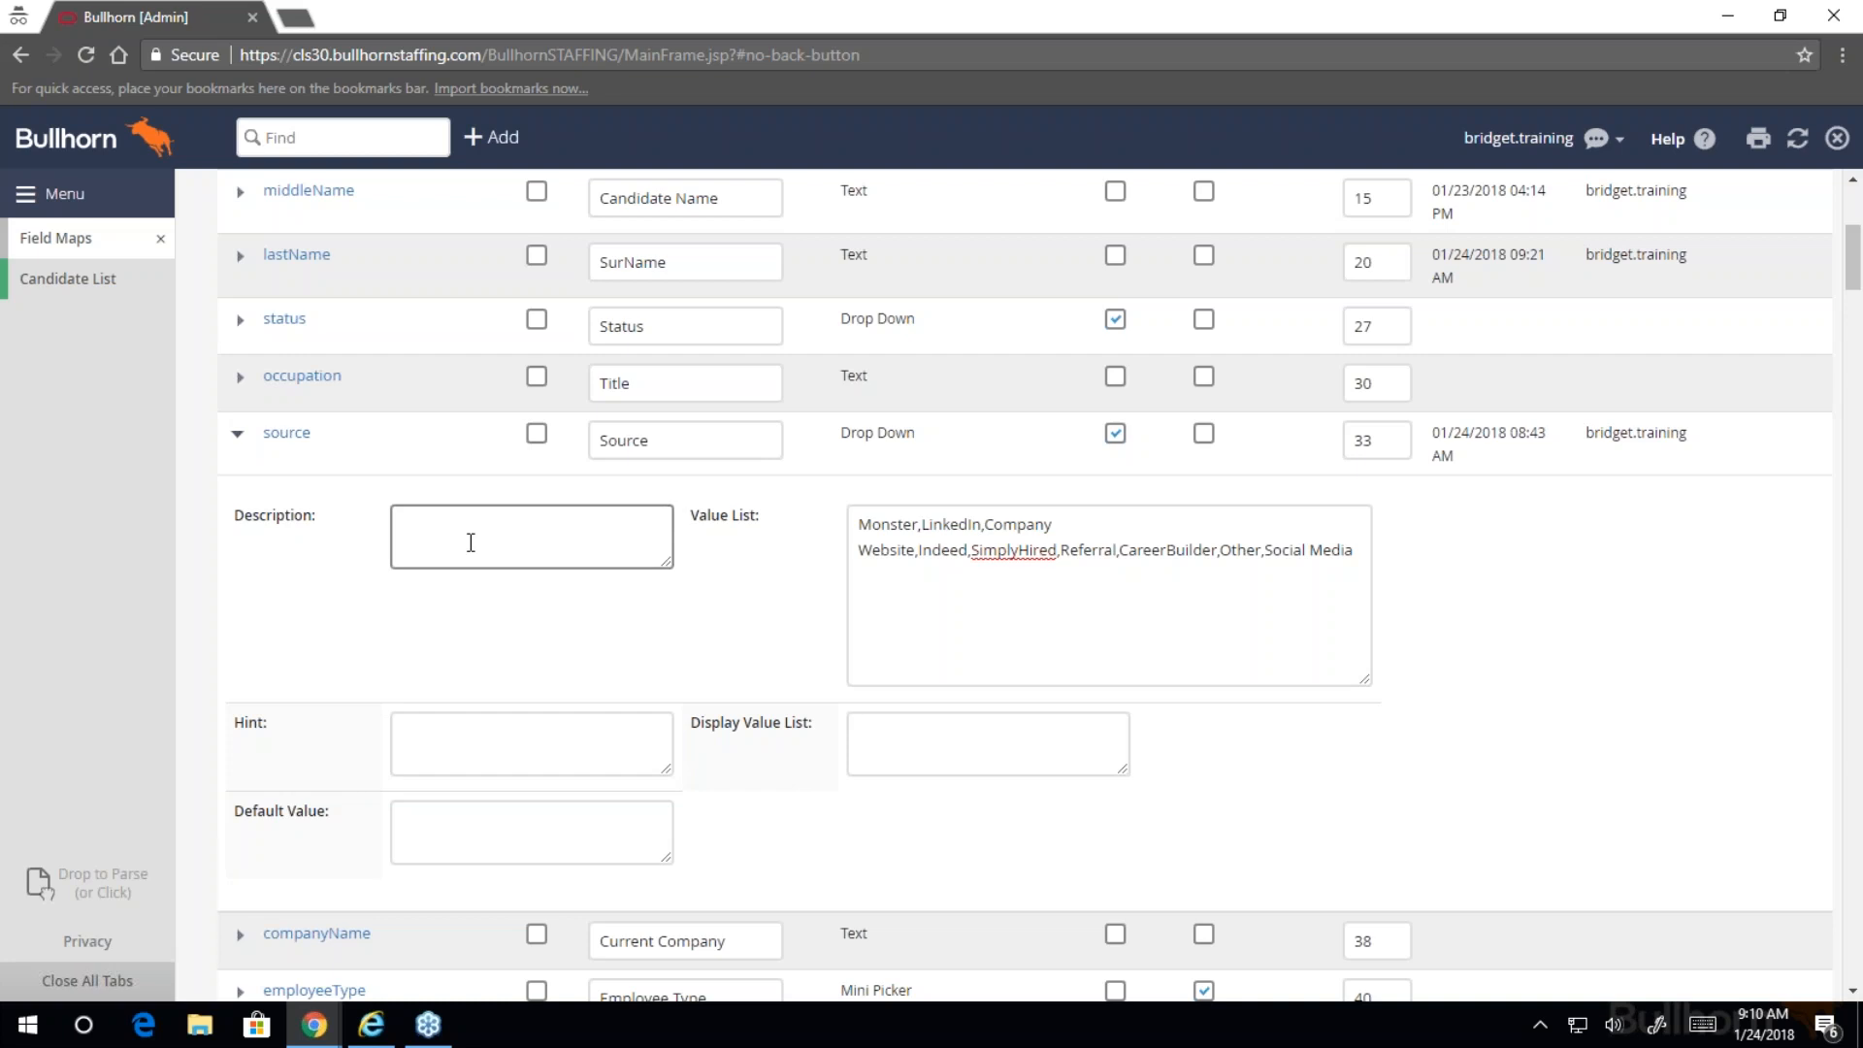
type("Facebook, Instagramm")
key("BackSpace")
type(",and twitter are now under S")
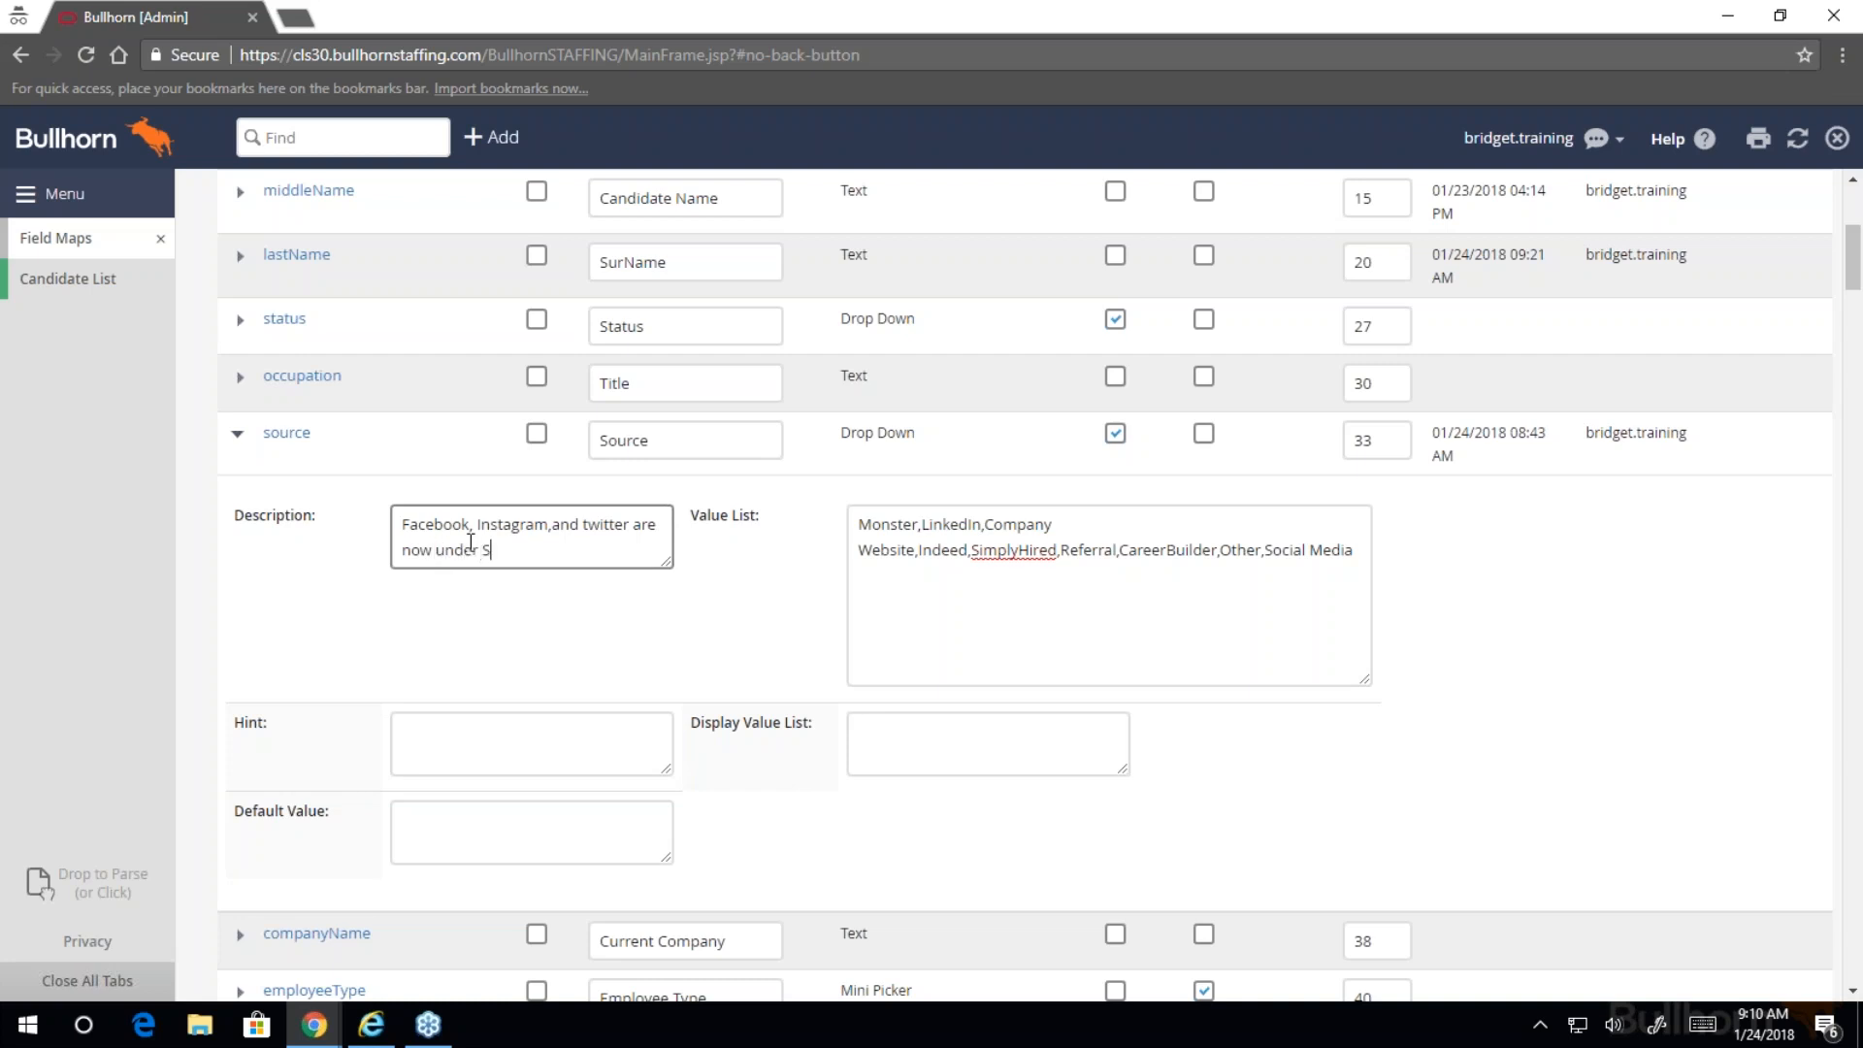
type("ocial Media")
- Set the source field's hint to "when no applicable option available select Other and notify admin" and save the field maps
double_click(268, 724)
left_click(492, 745)
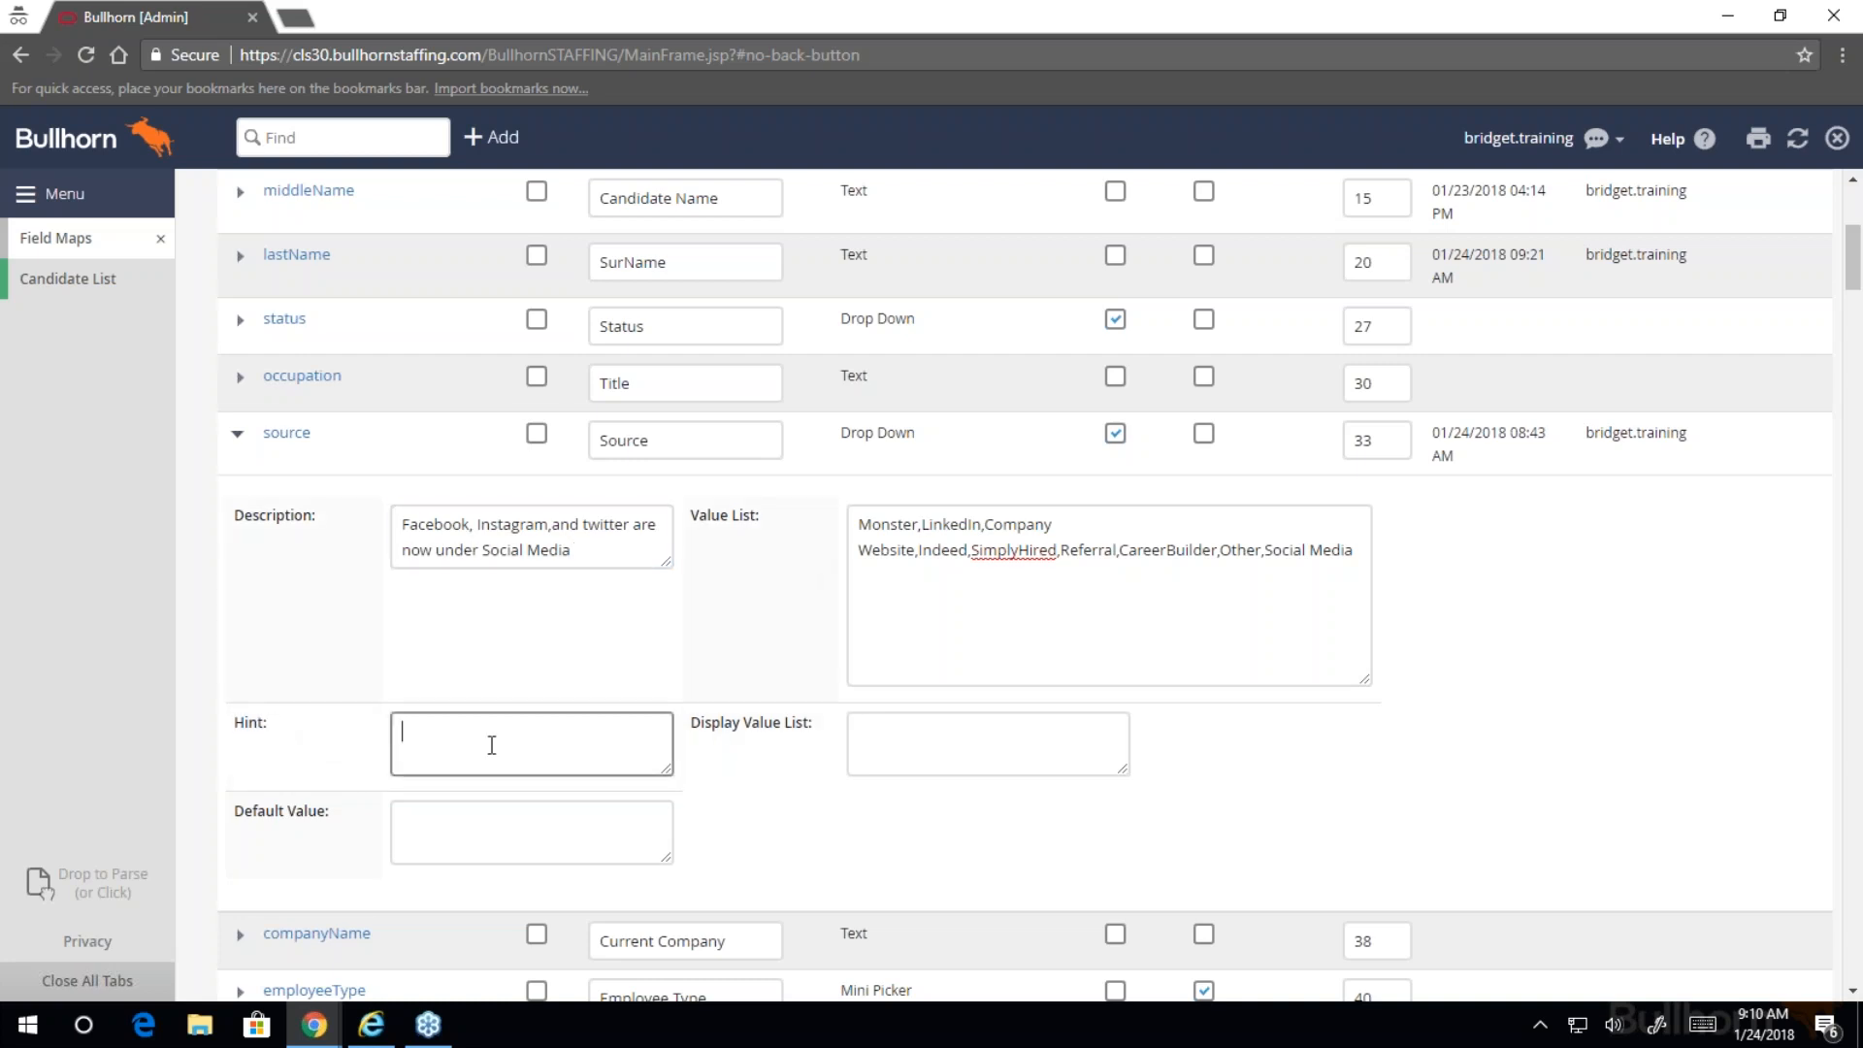
scroll(492, 746, "down", 1)
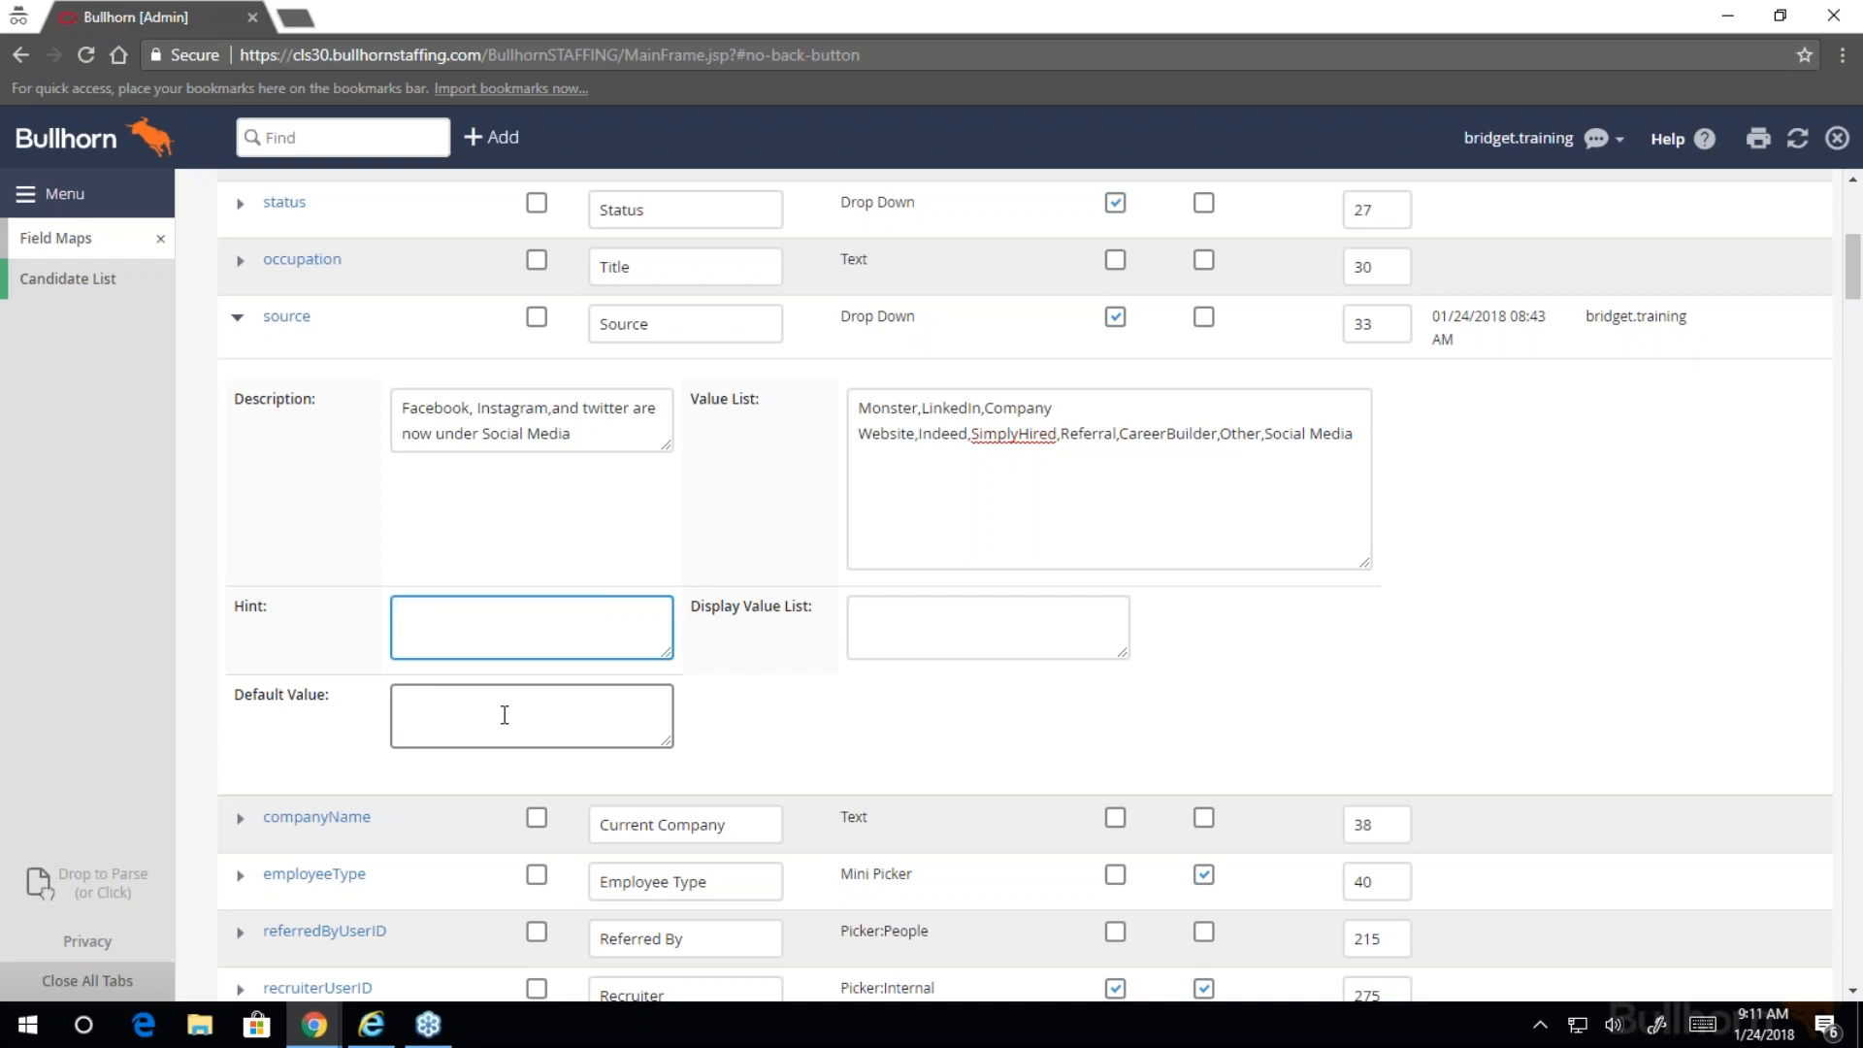
type("when no applicableoption ")
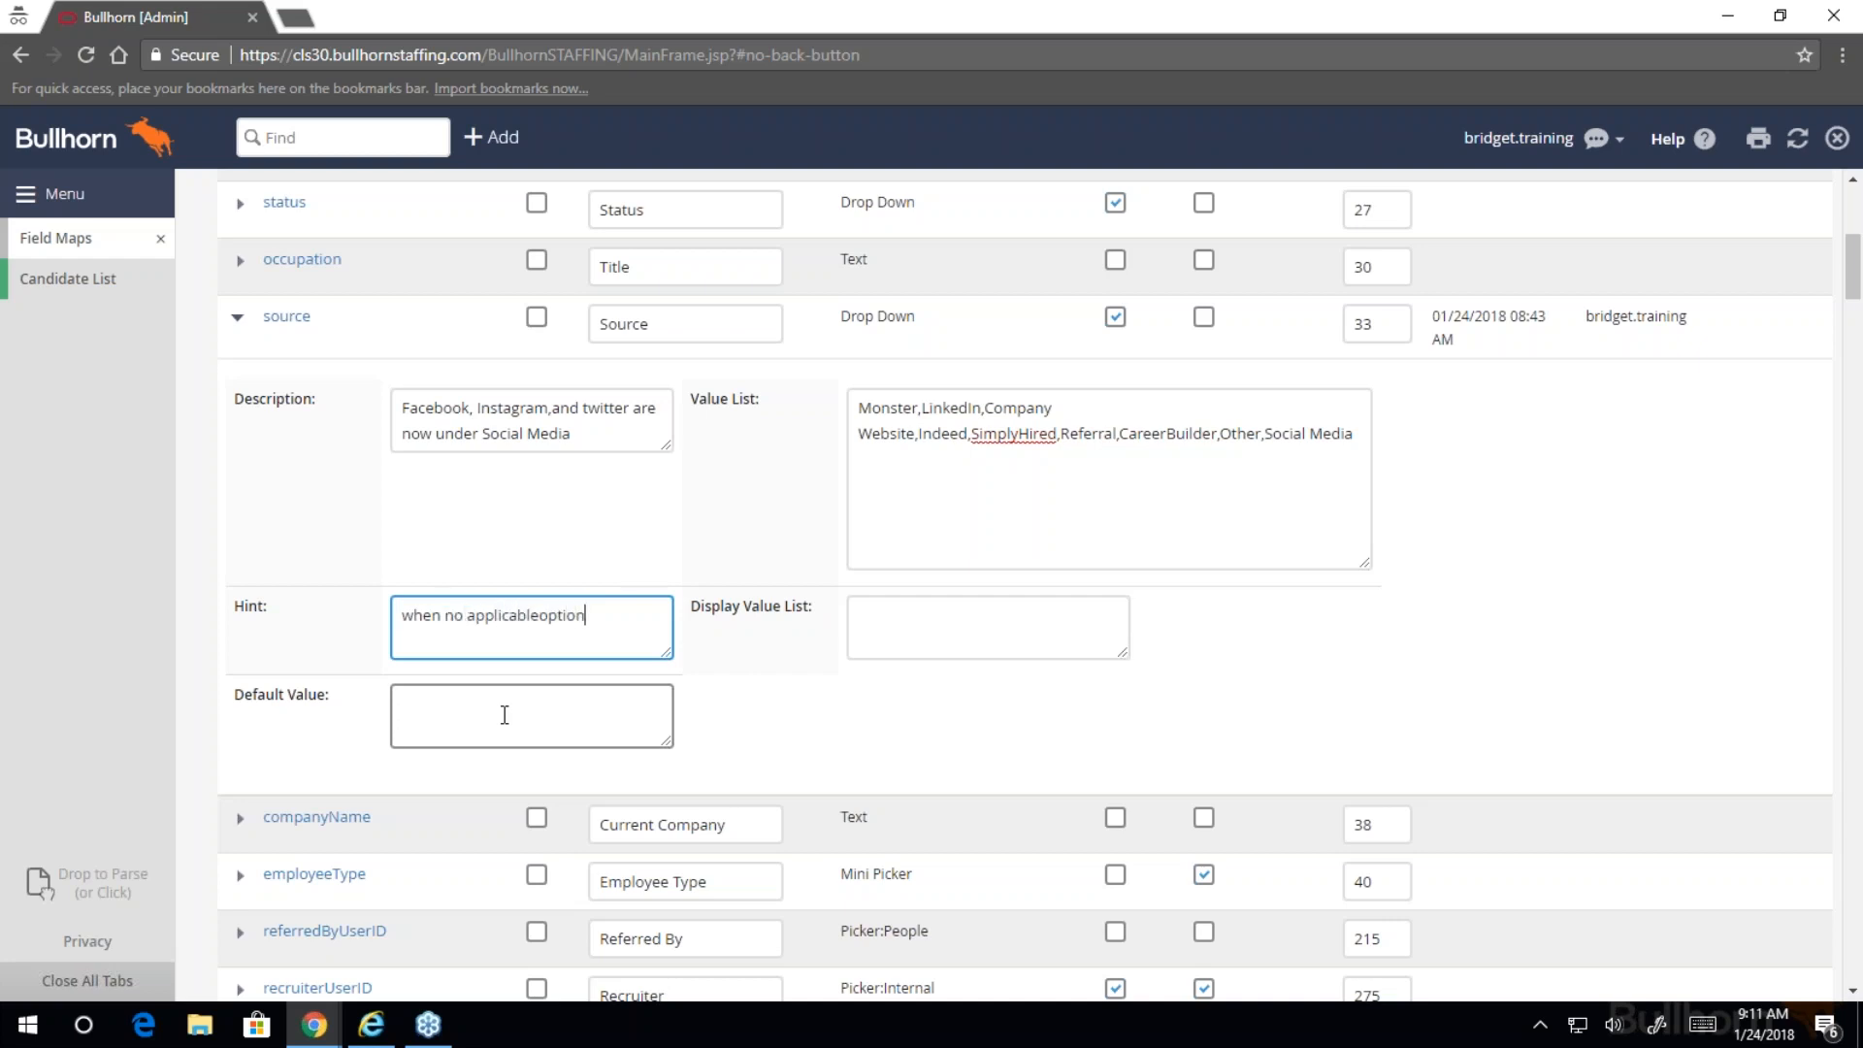
type("available")
left_click(540, 615)
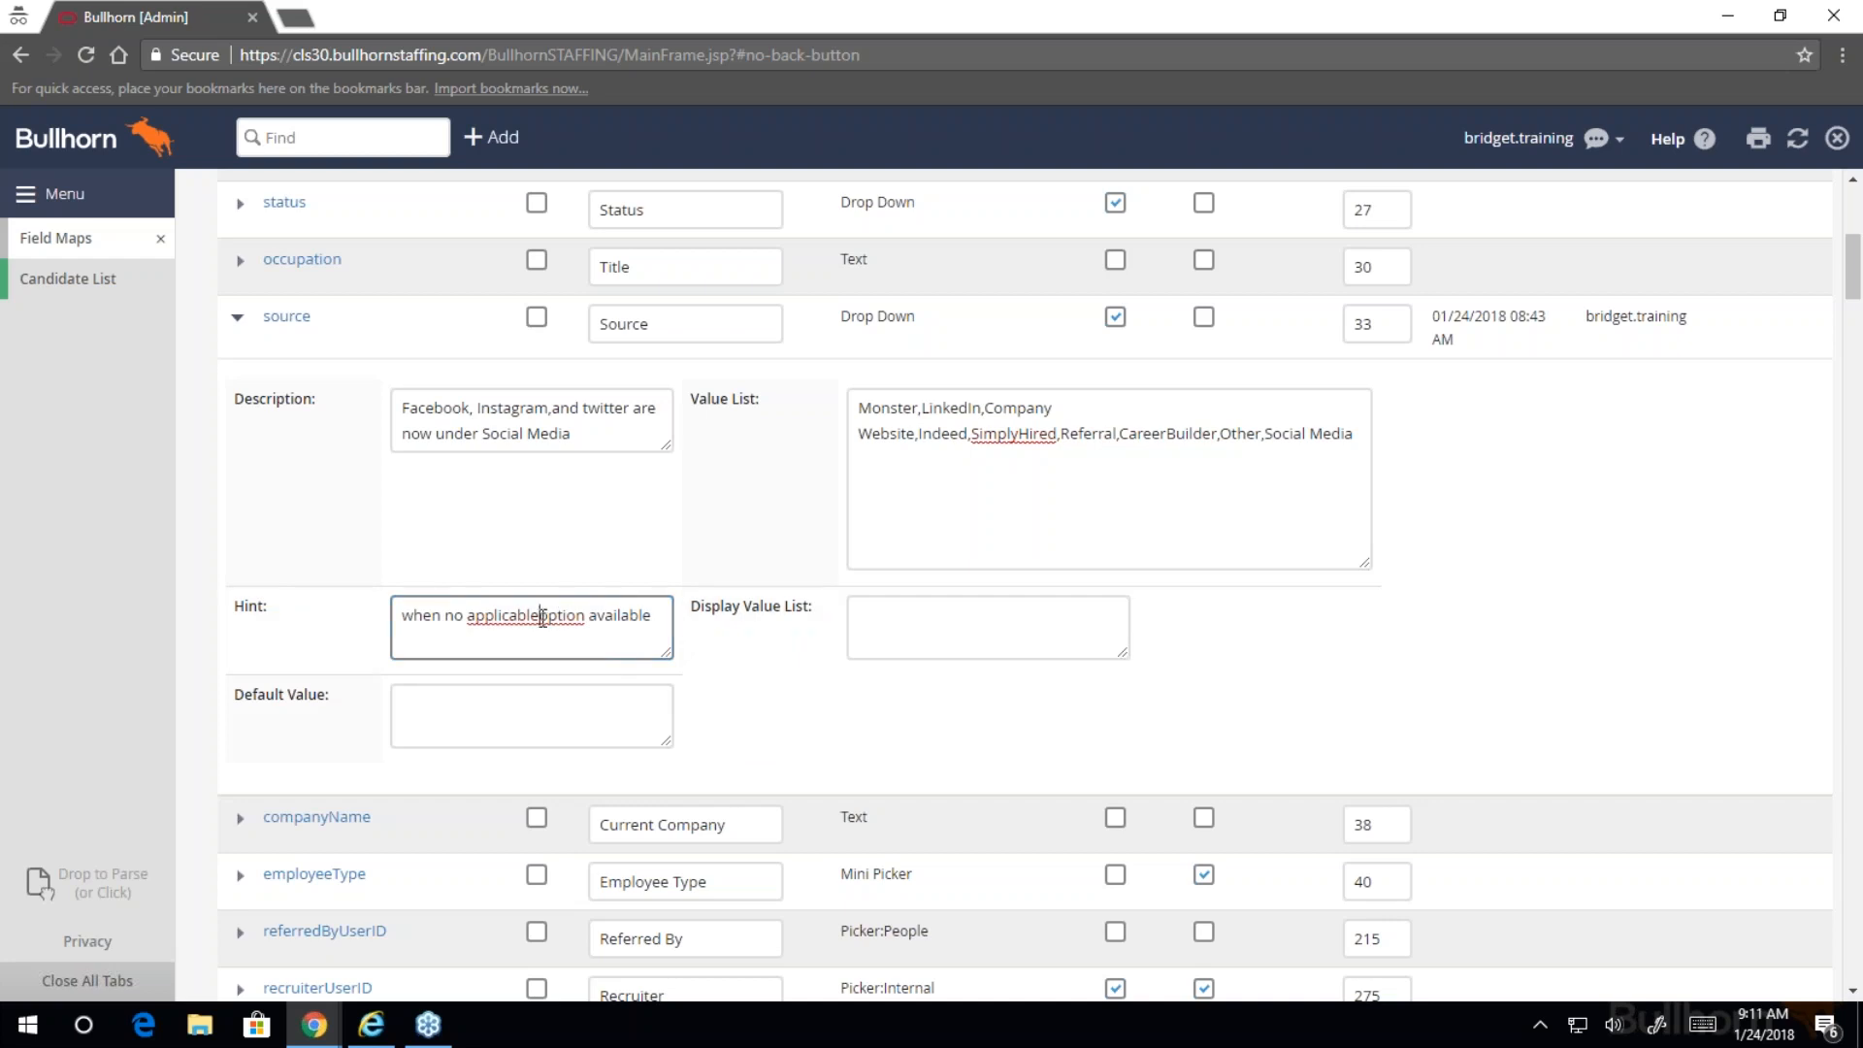
left_click(656, 621)
type("select Other and notfiy admin")
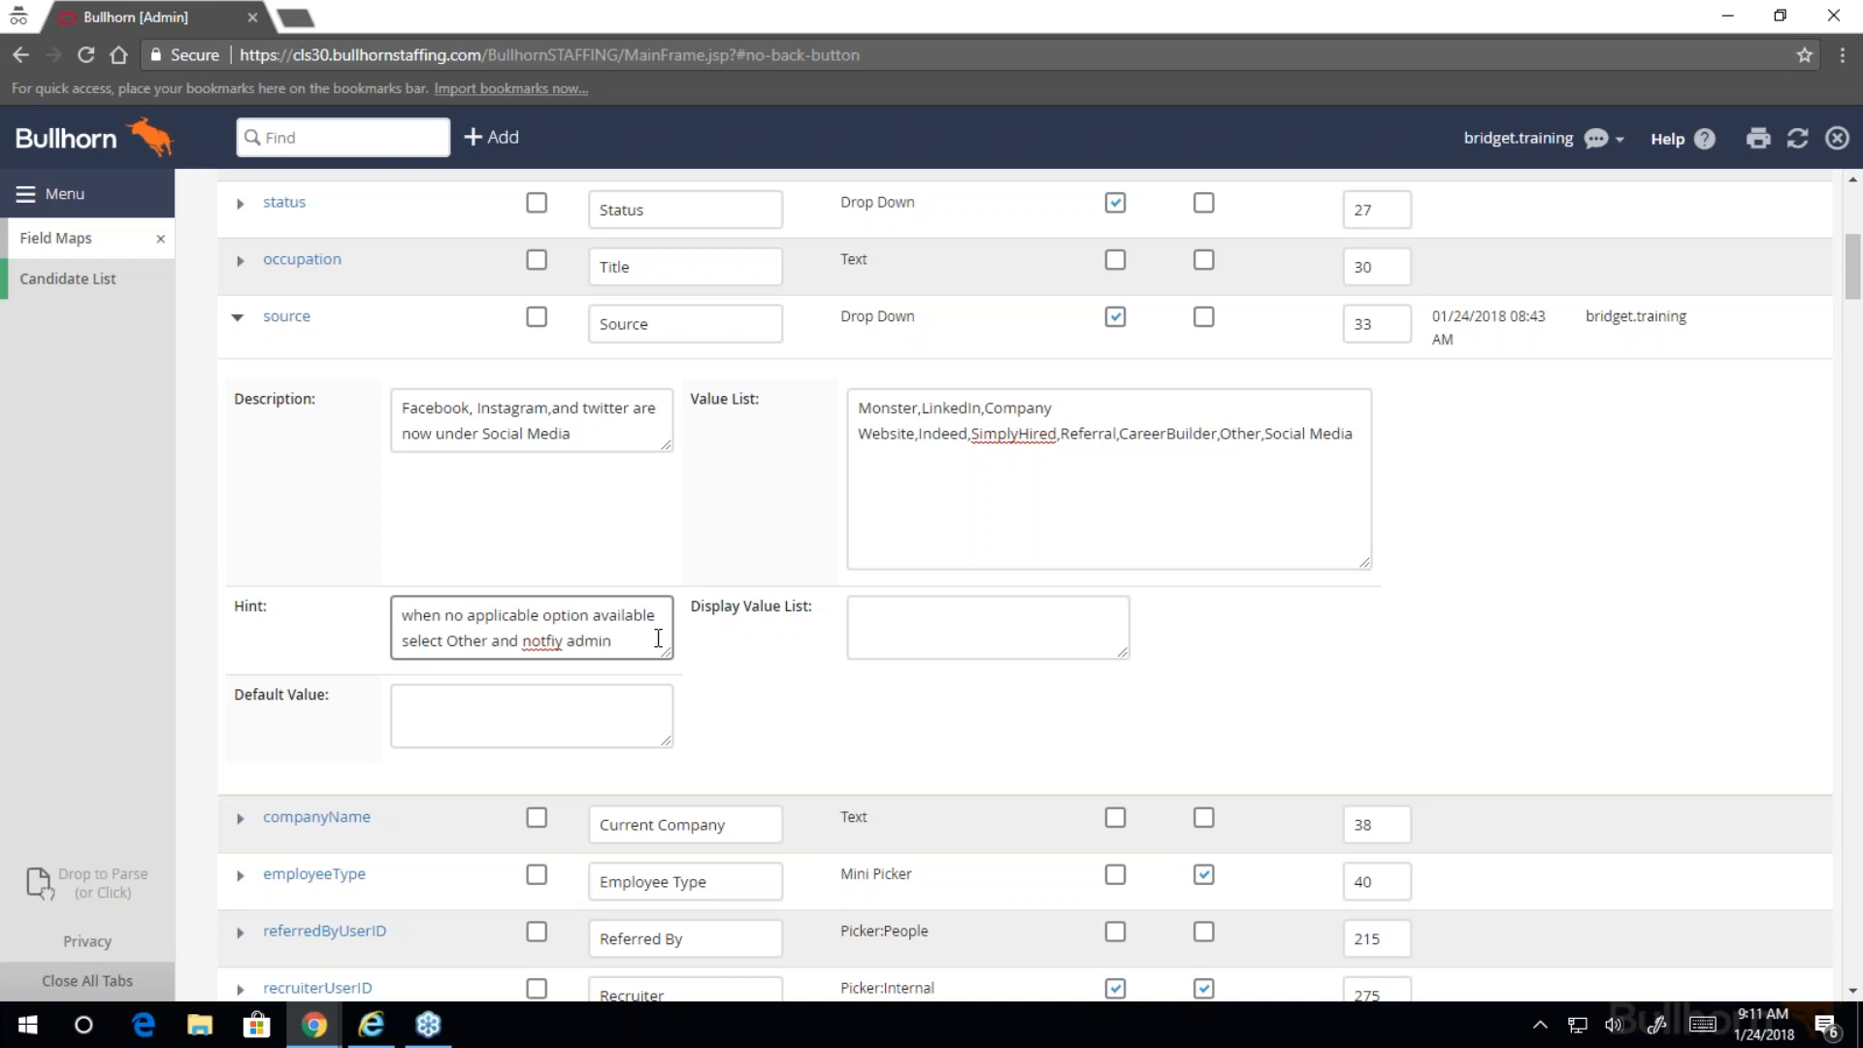
right_click(550, 642)
left_click(611, 656)
scroll(641, 628, "up", 8)
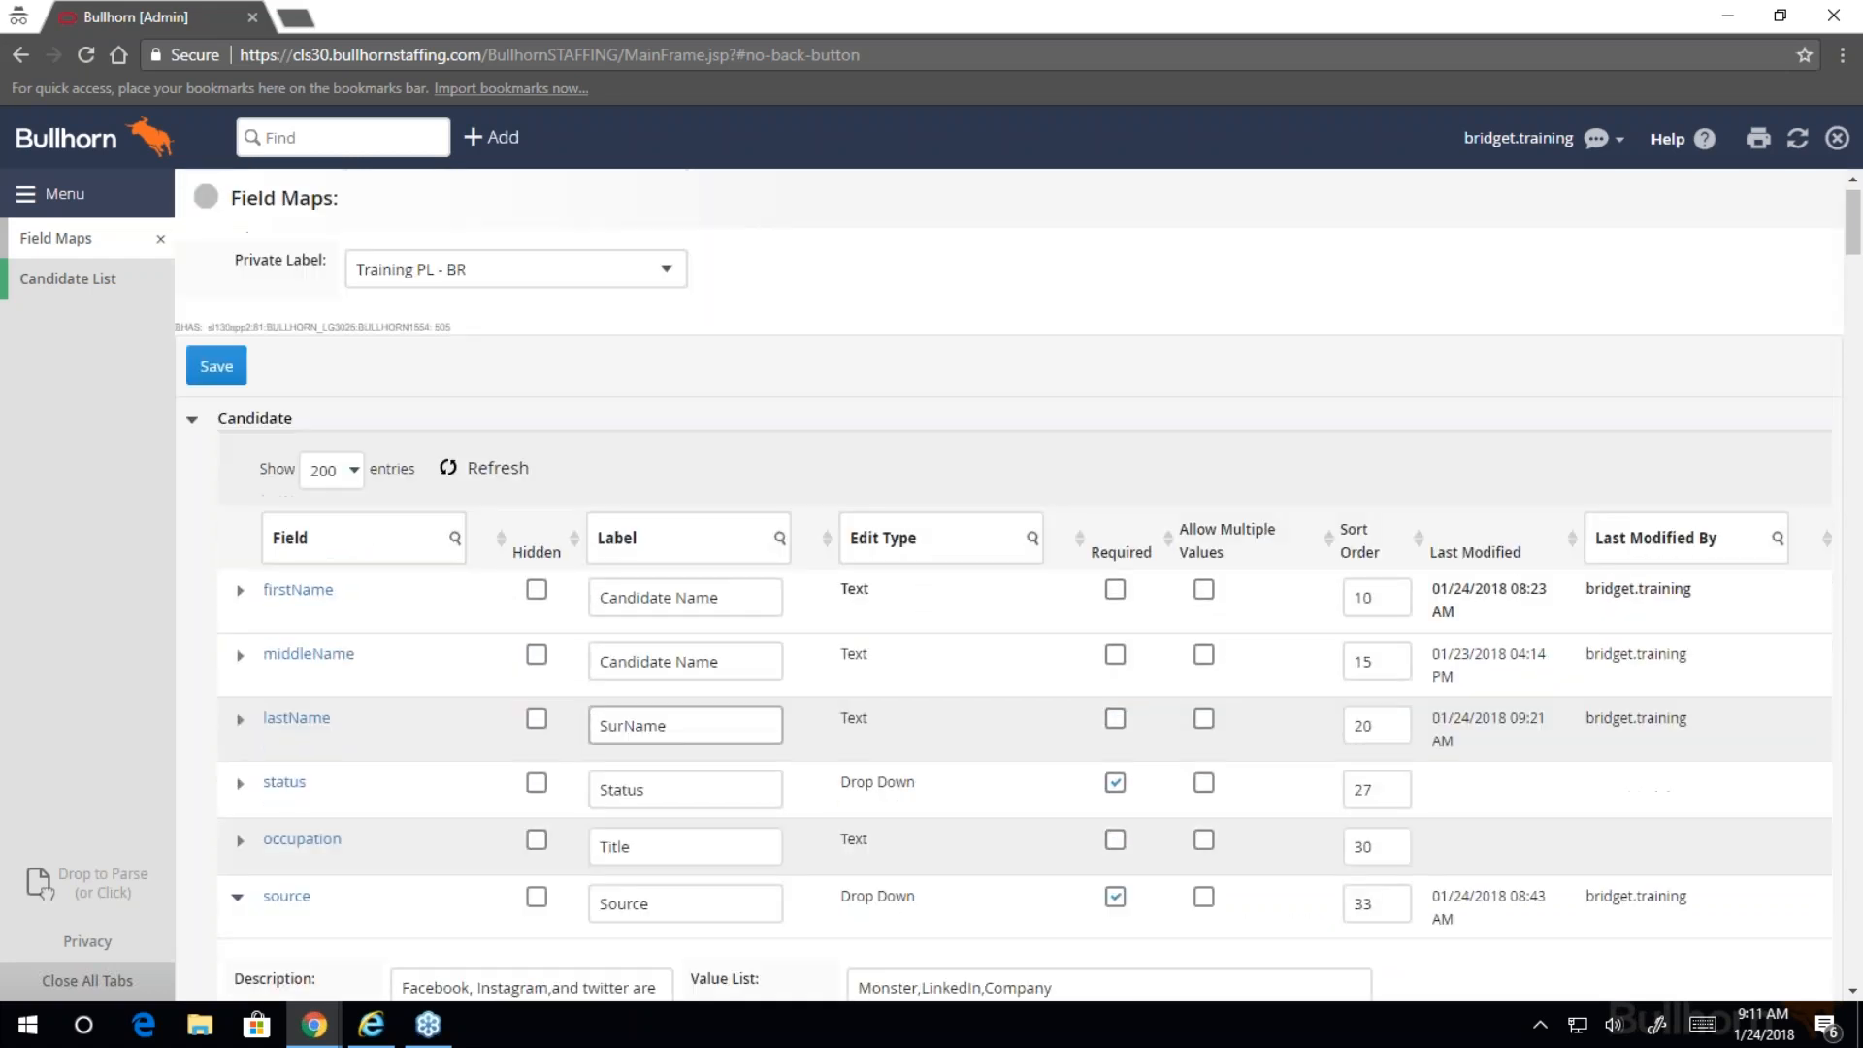
left_click(242, 376)
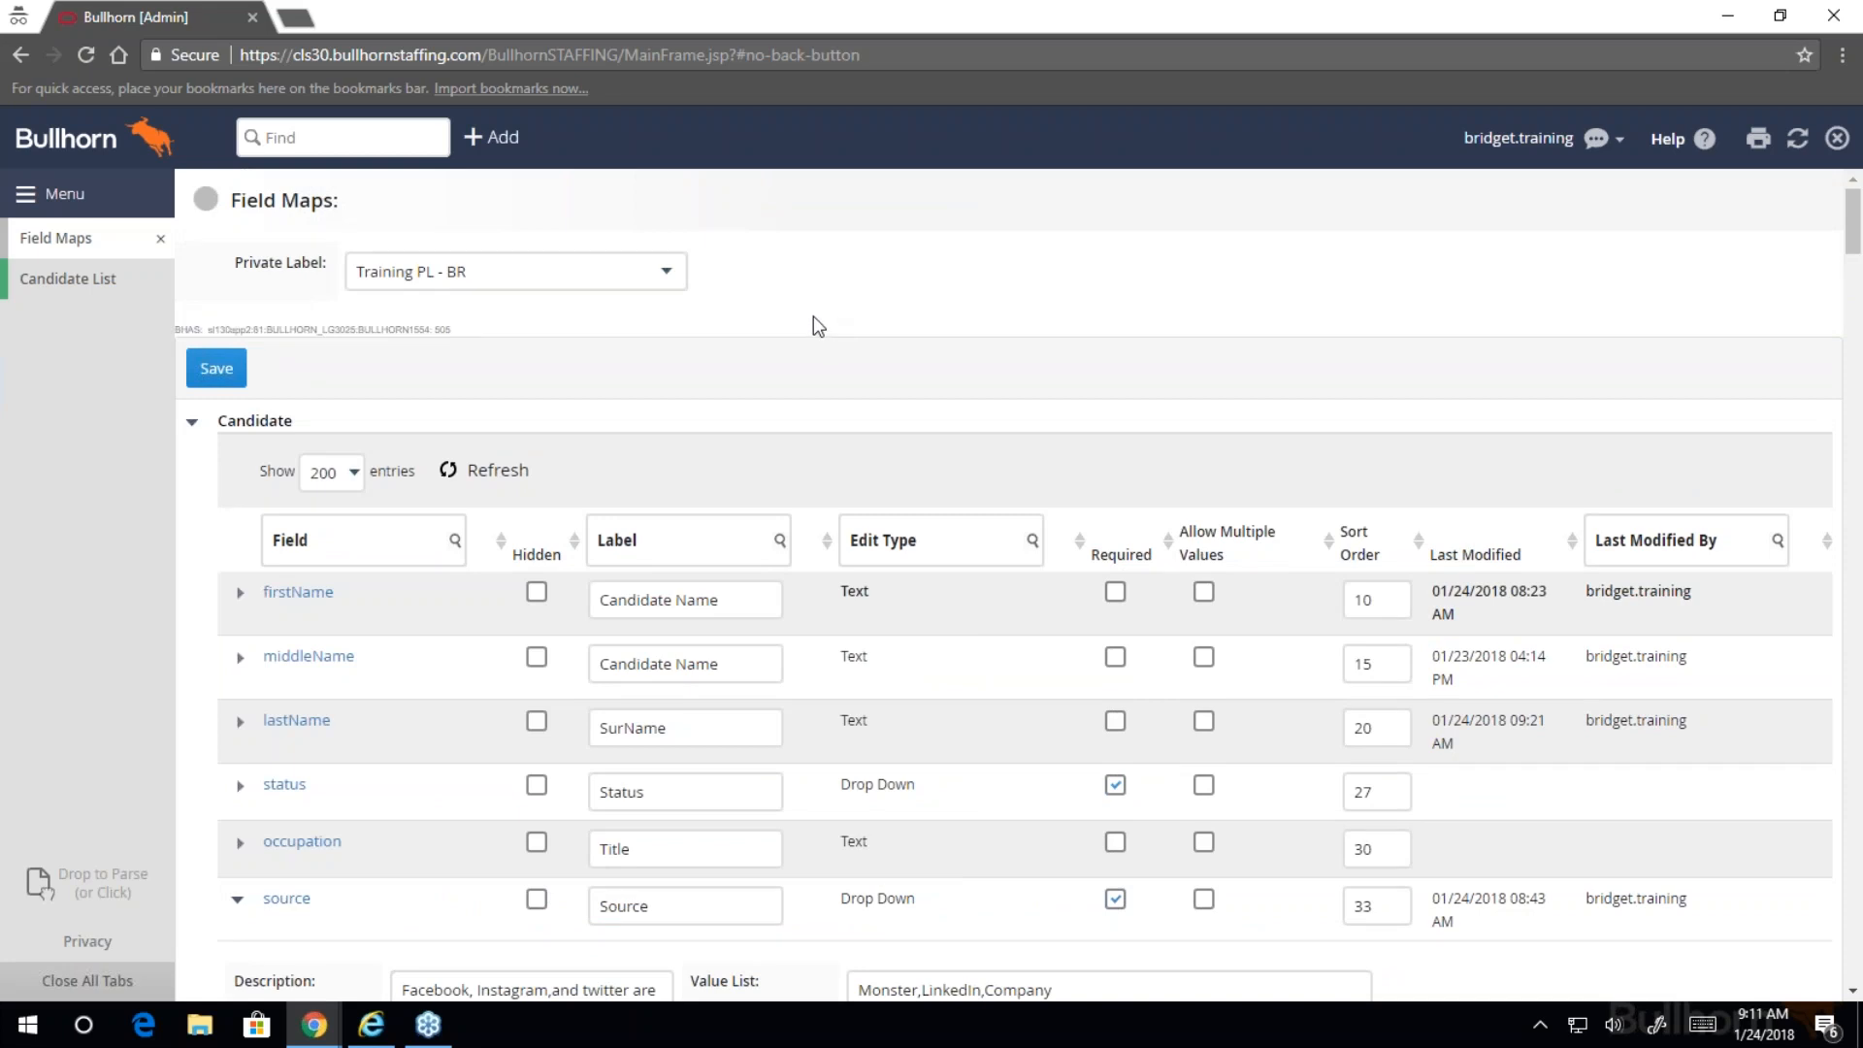
- Open a new candidate form and examine the Source field's label, required marker and description text
left_click(510, 153)
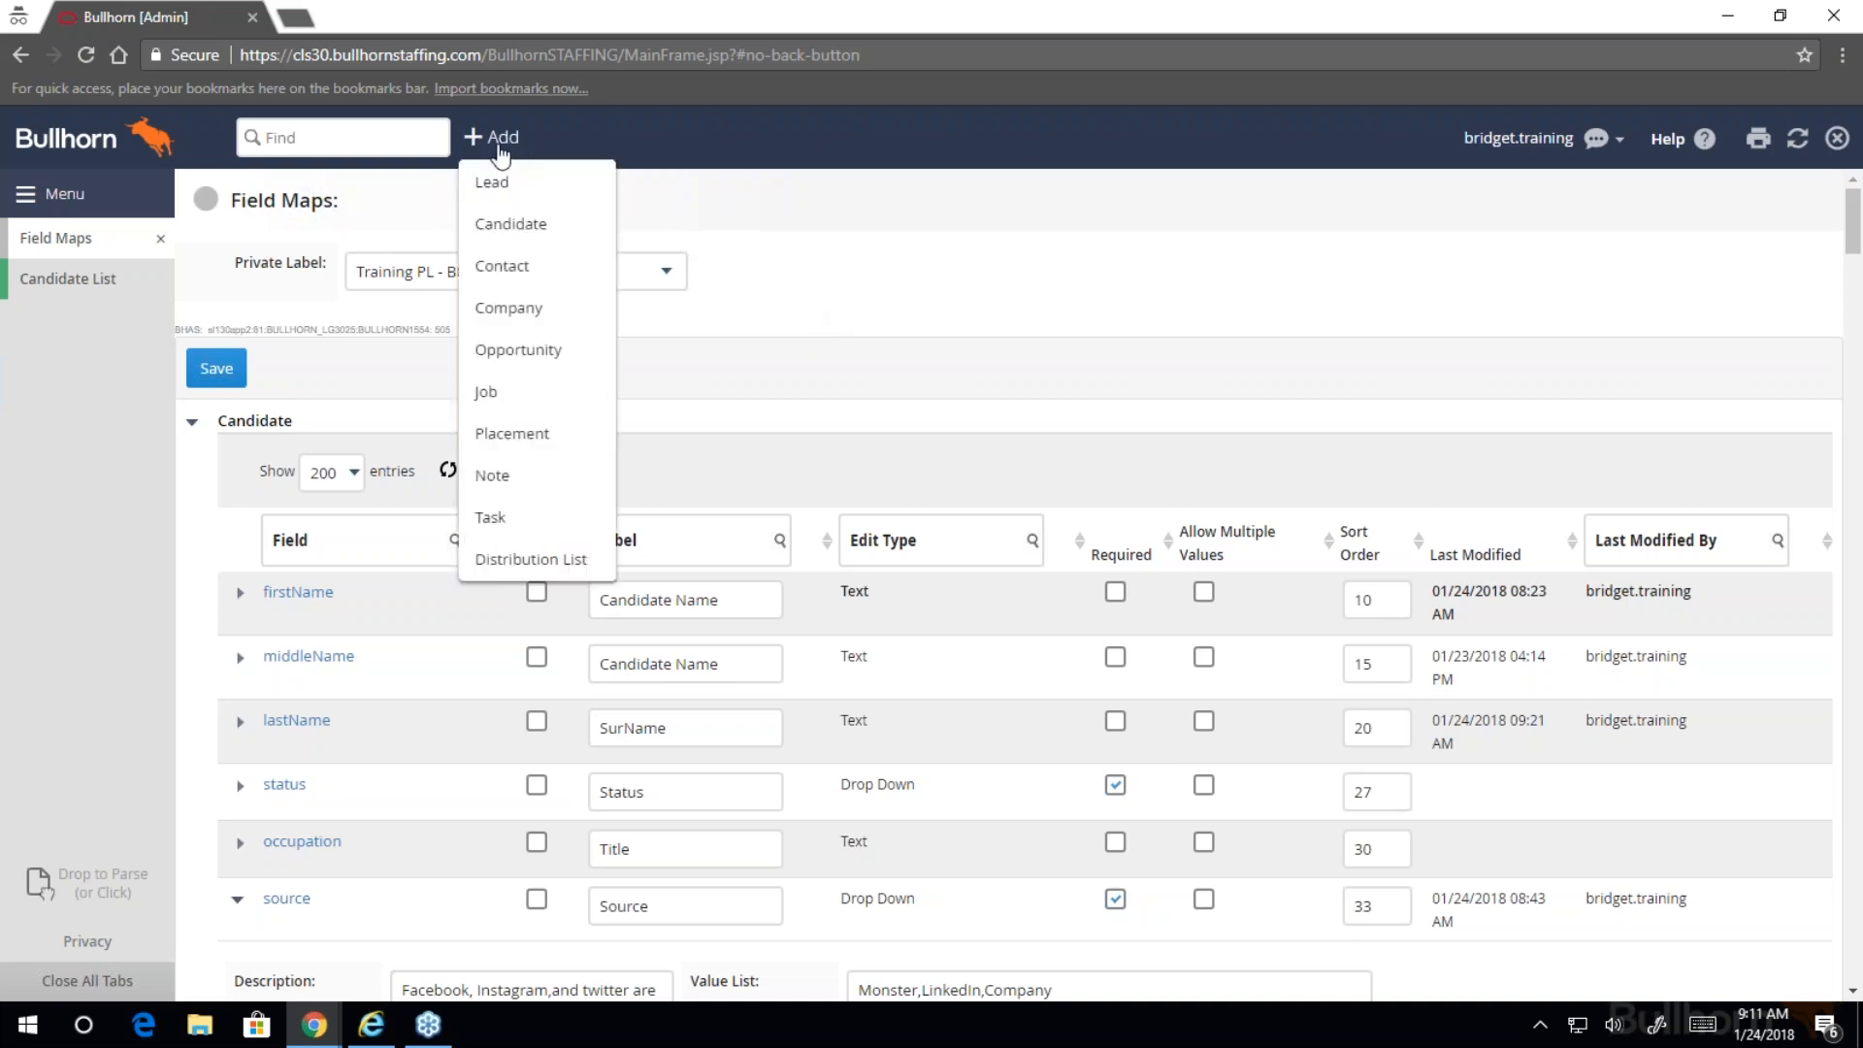
left_click(517, 233)
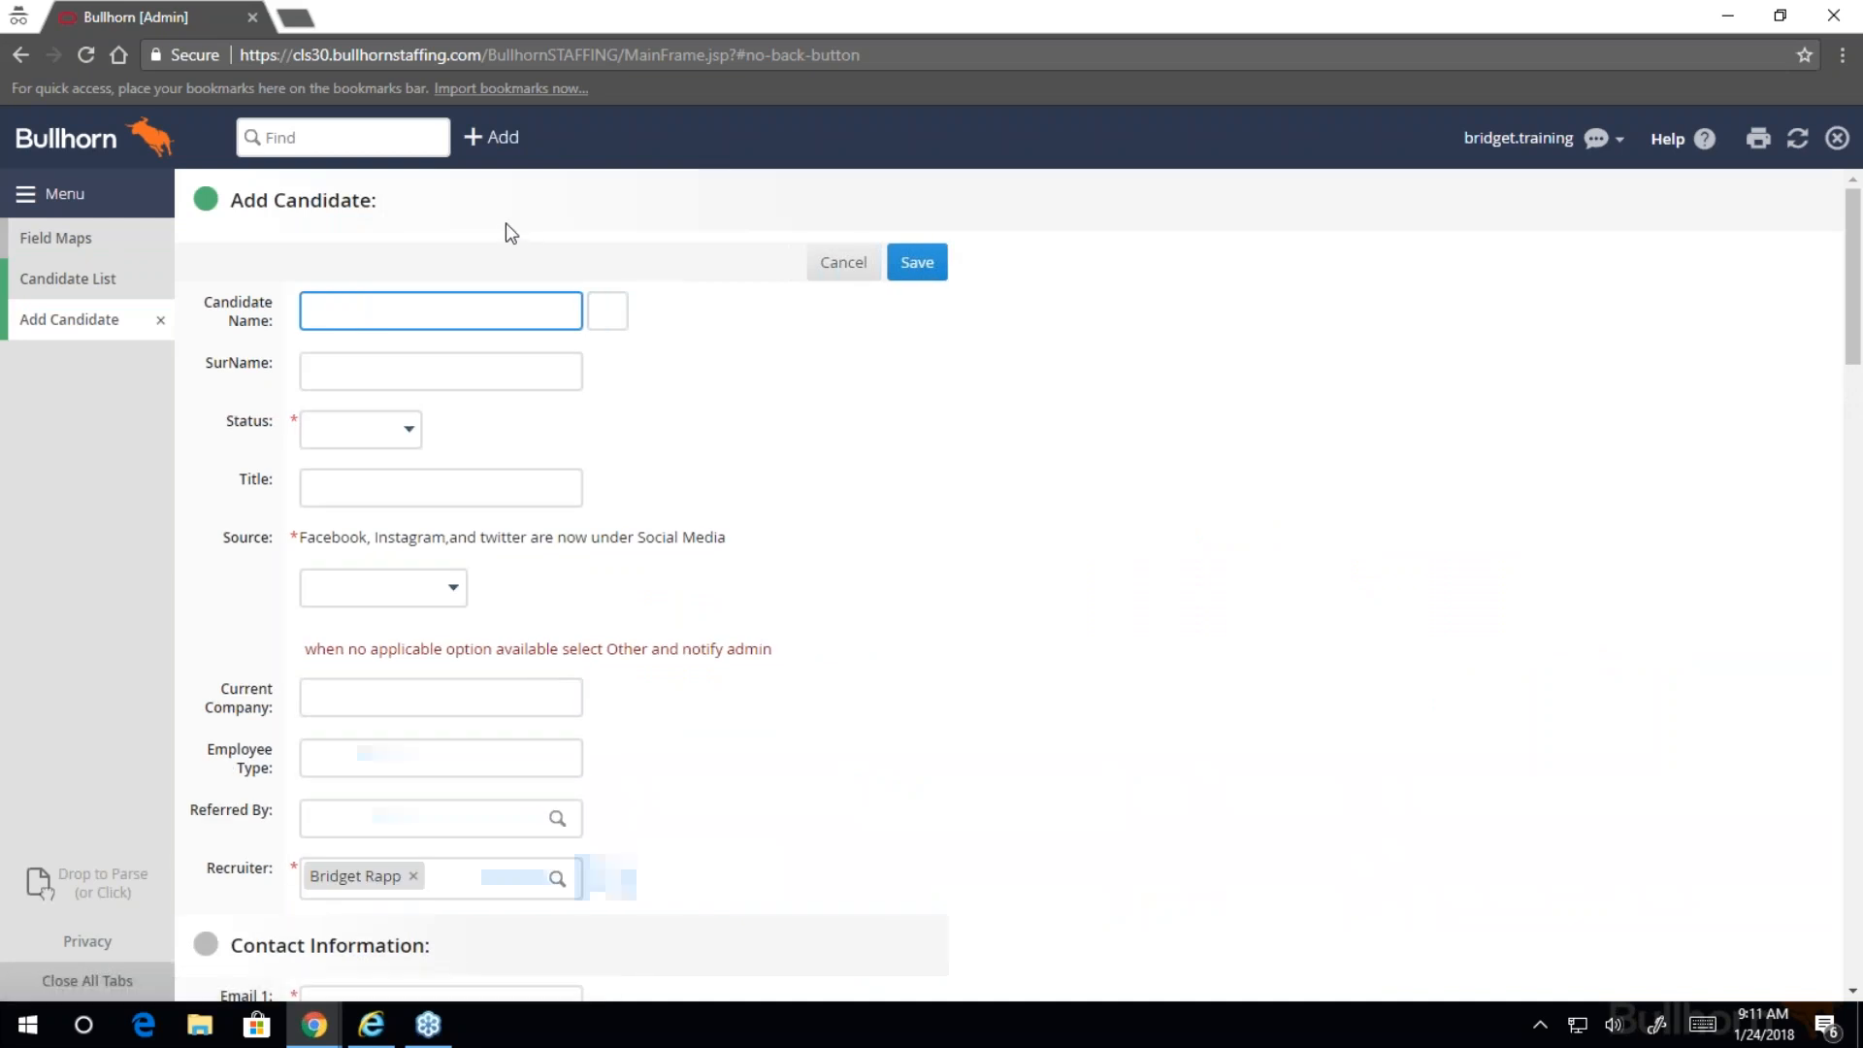
left_click(255, 539)
double_click(248, 542)
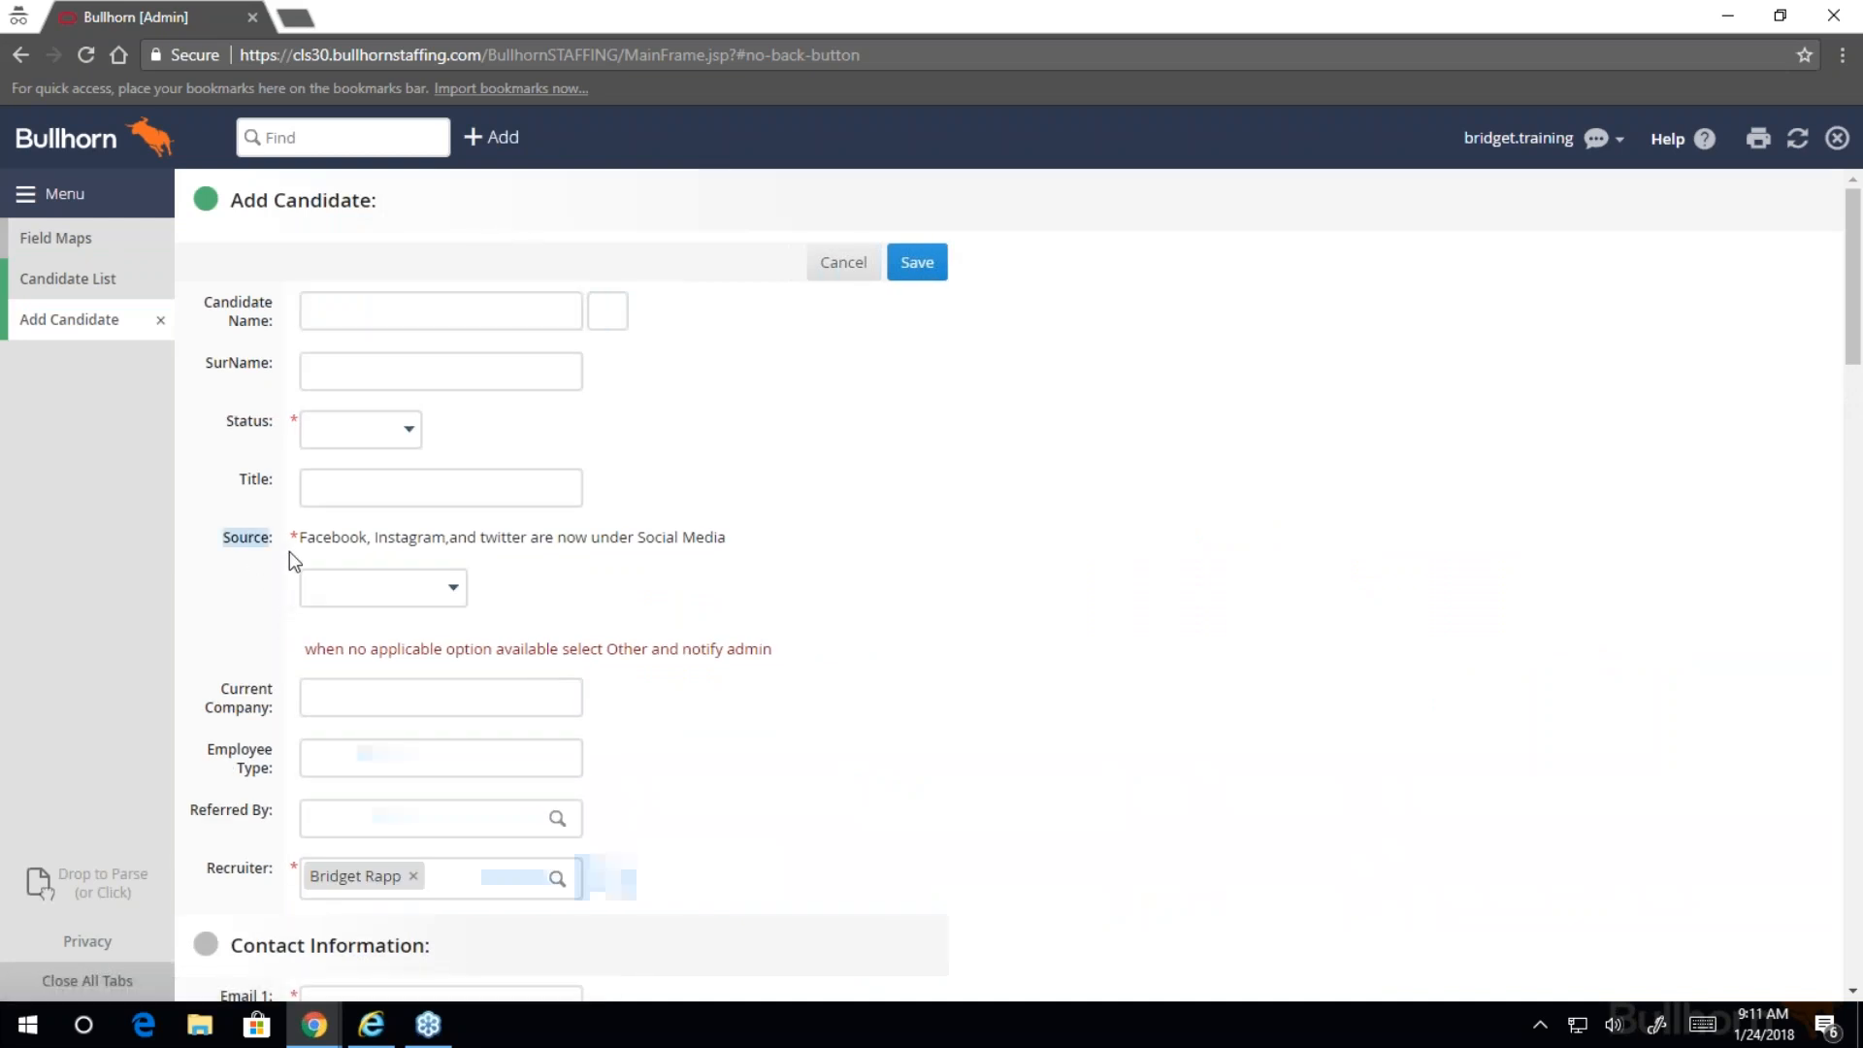
double_click(291, 539)
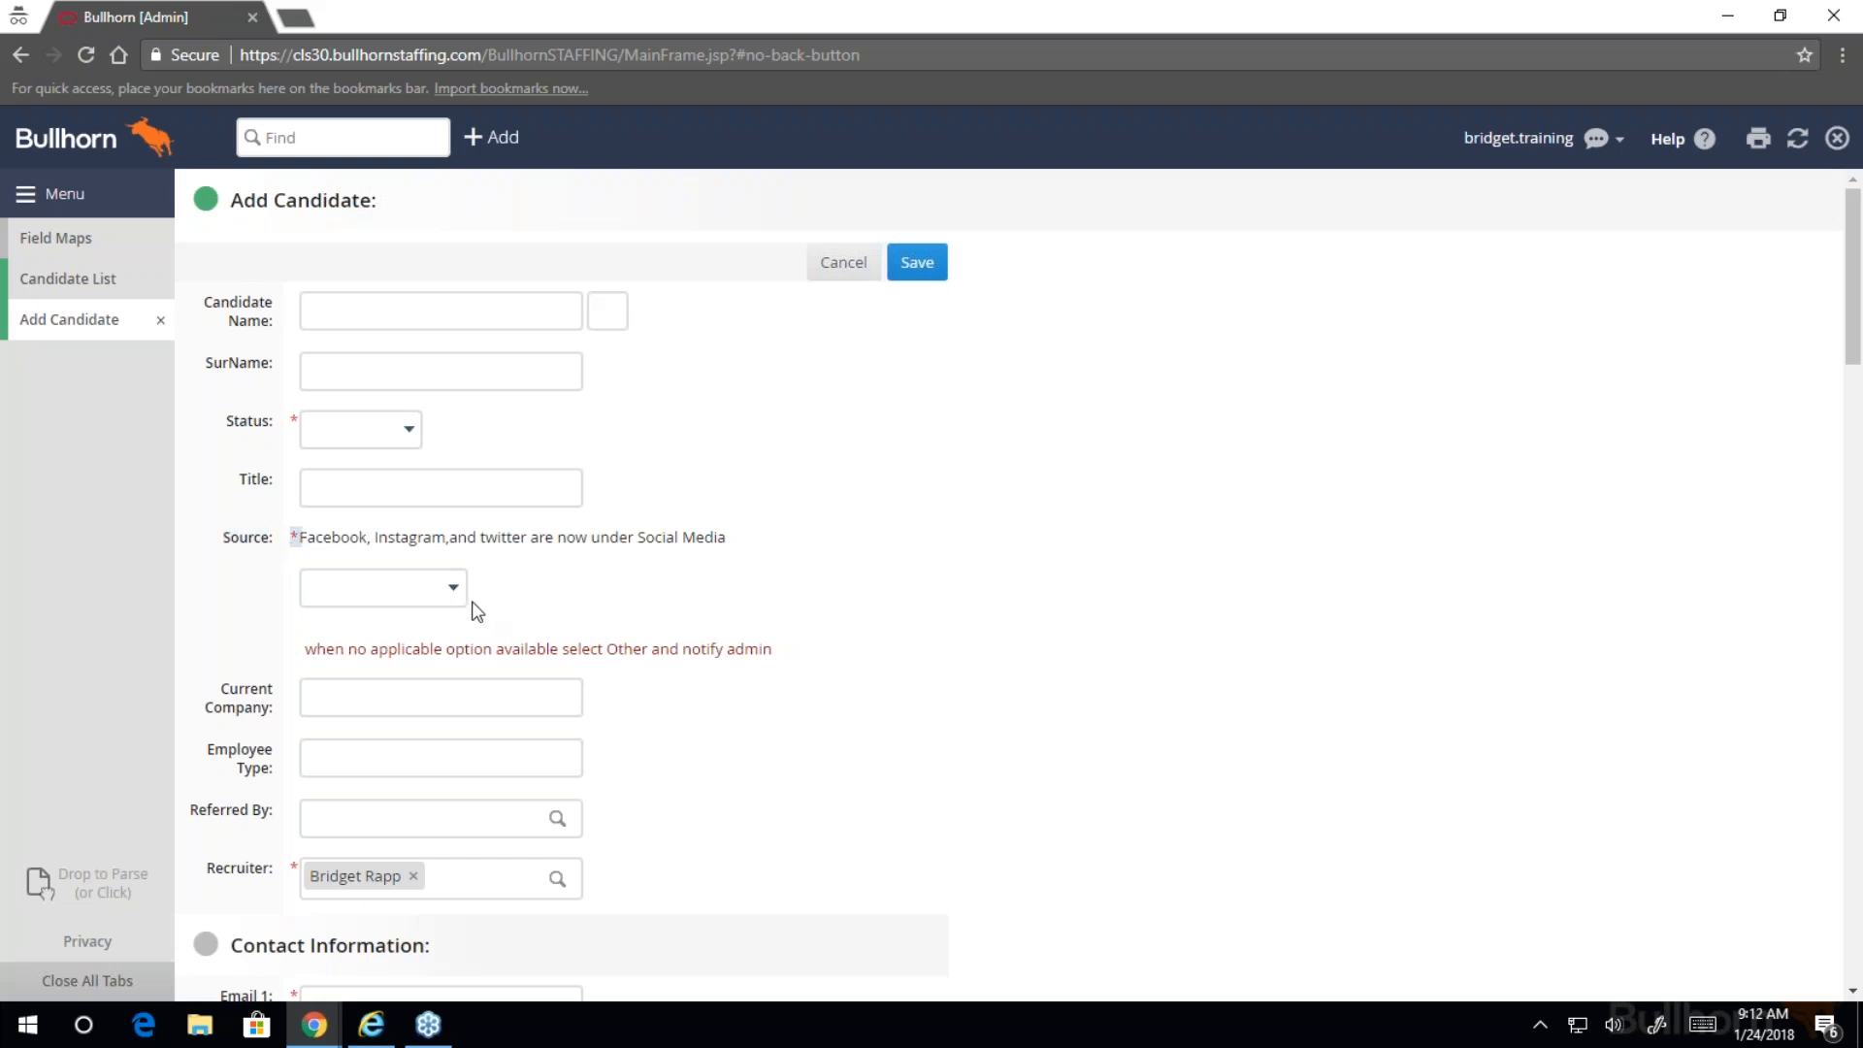
left_click_drag(306, 538, 741, 564)
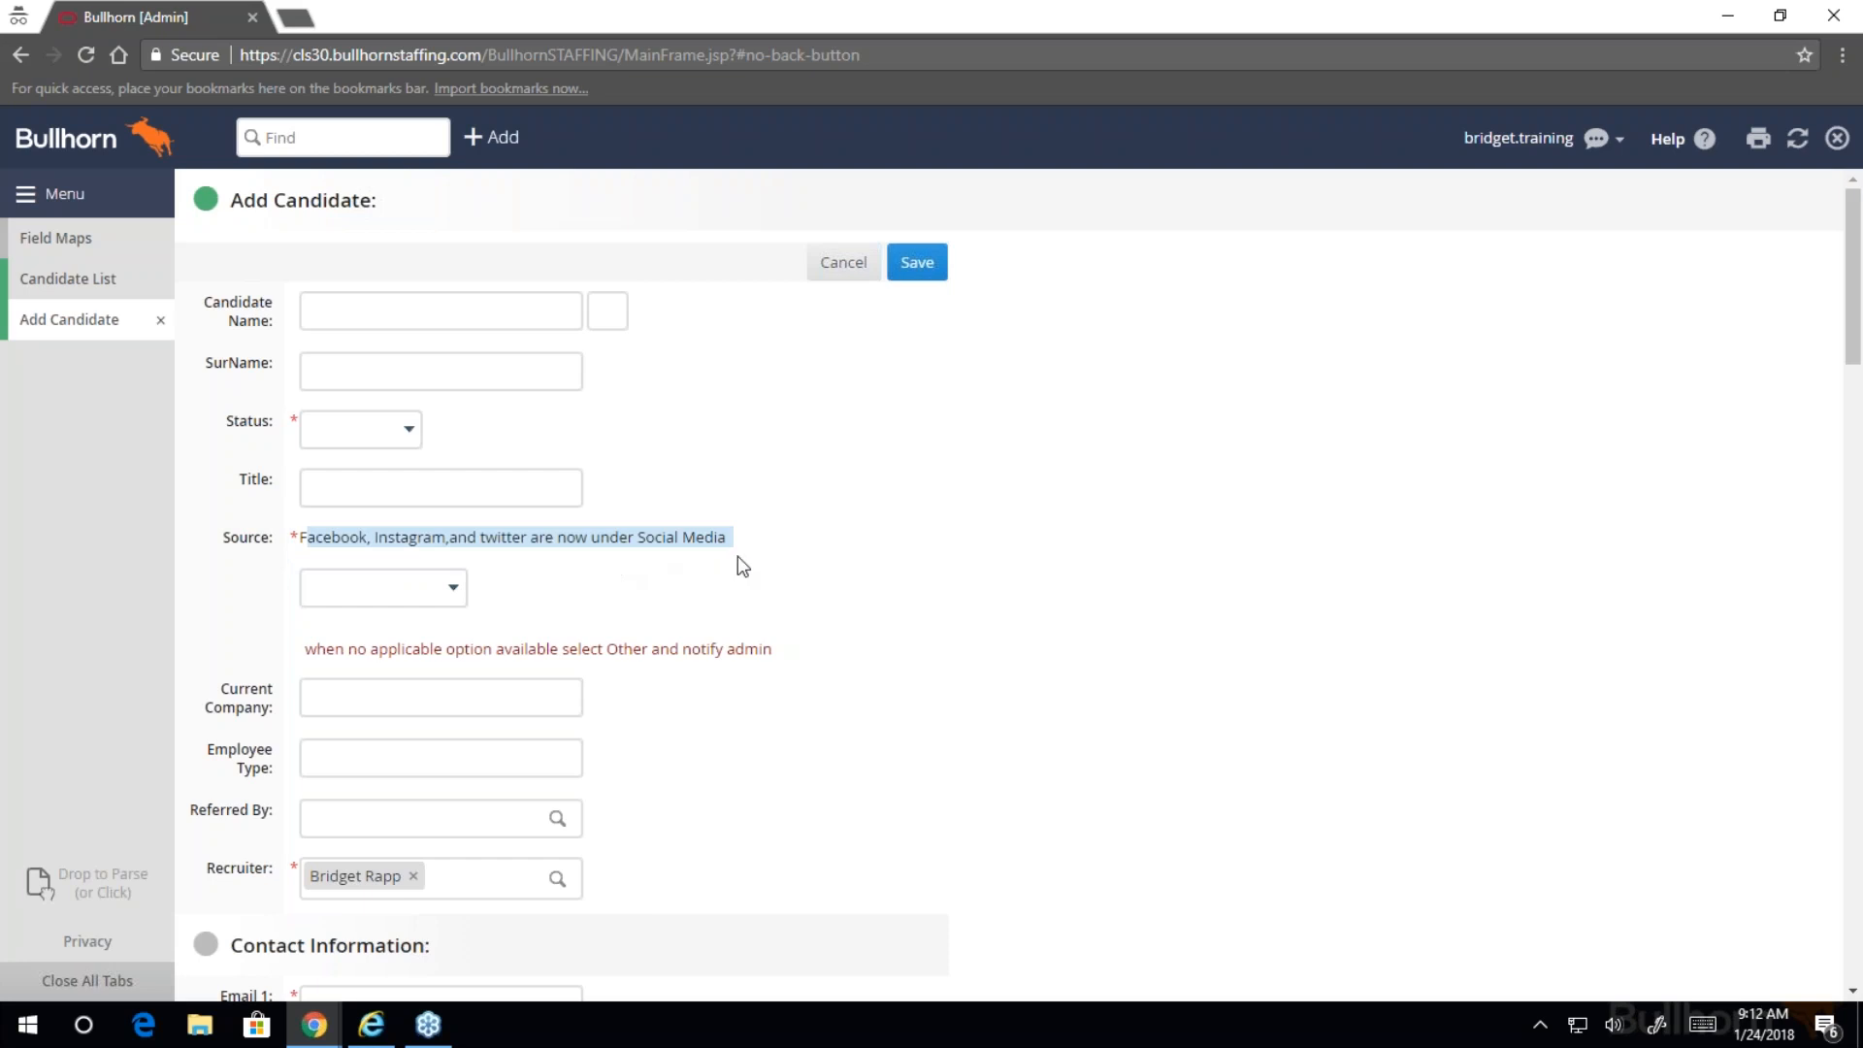
- Examine the Source field's list of options and its hint text on the new candidate form
left_click(458, 595)
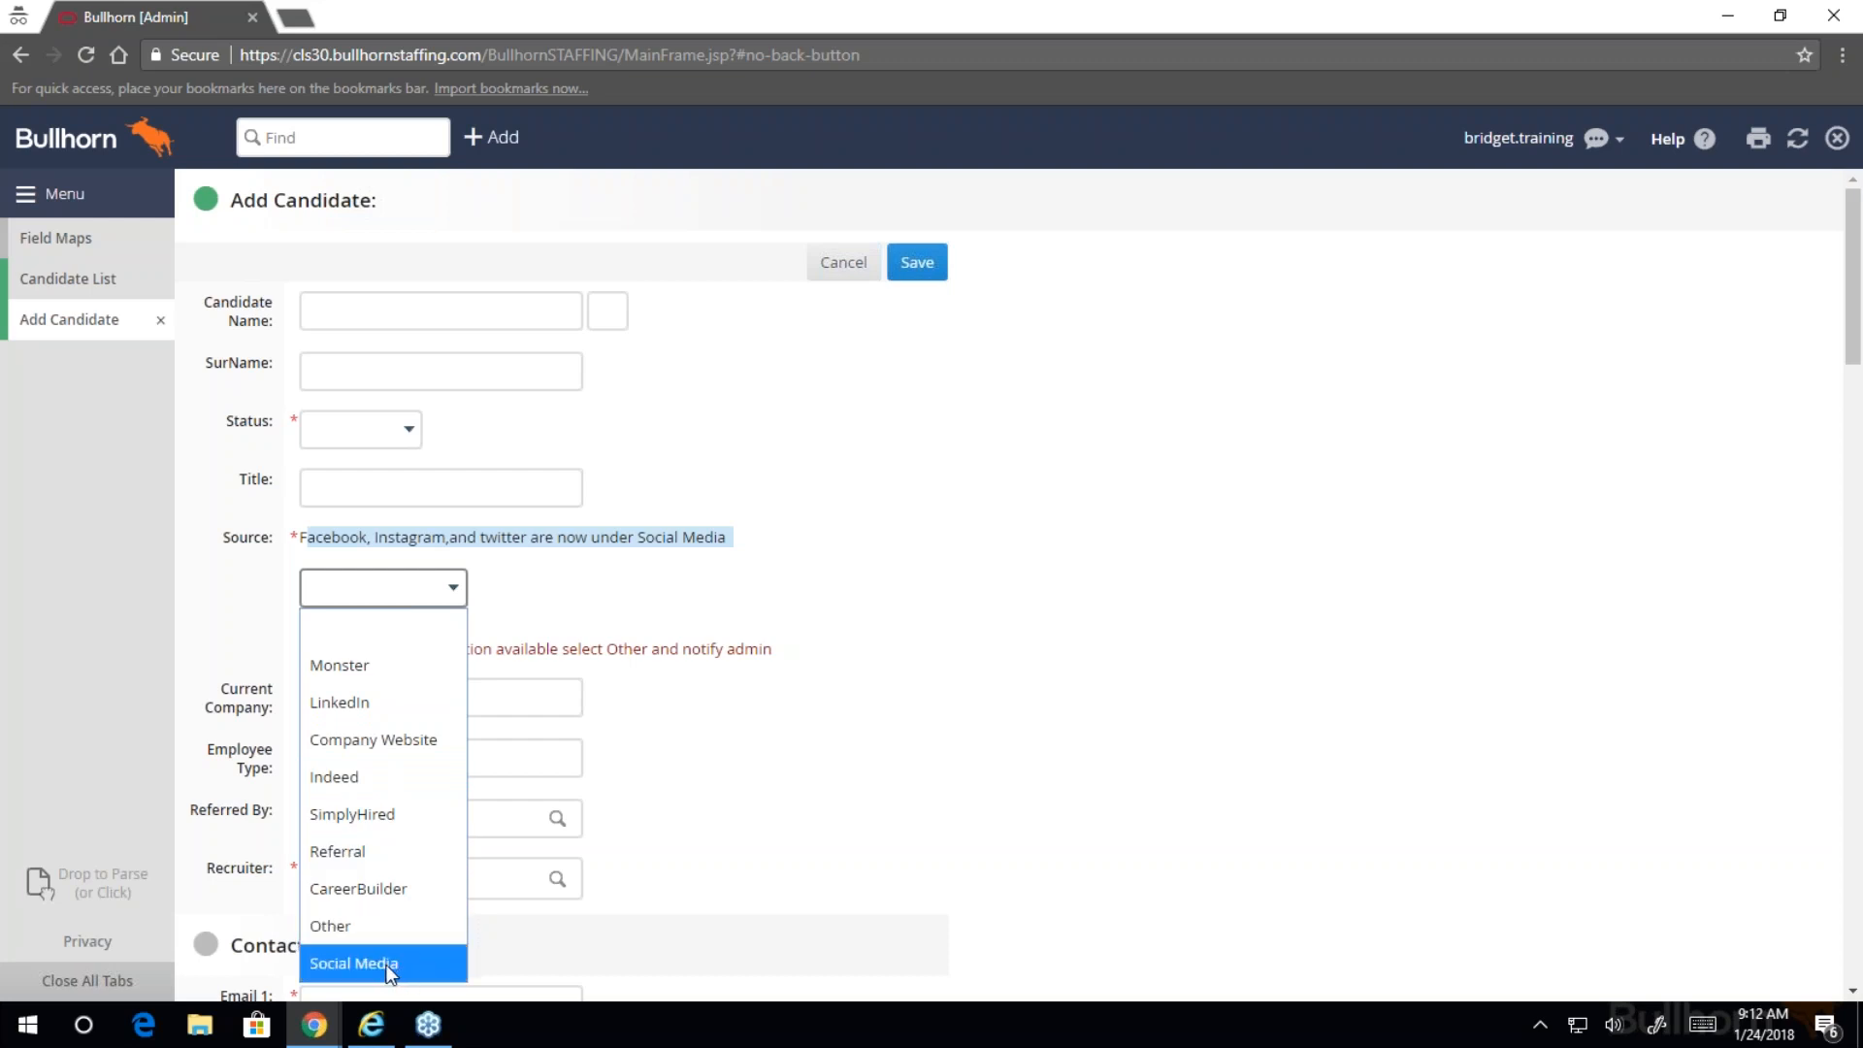
left_click(797, 783)
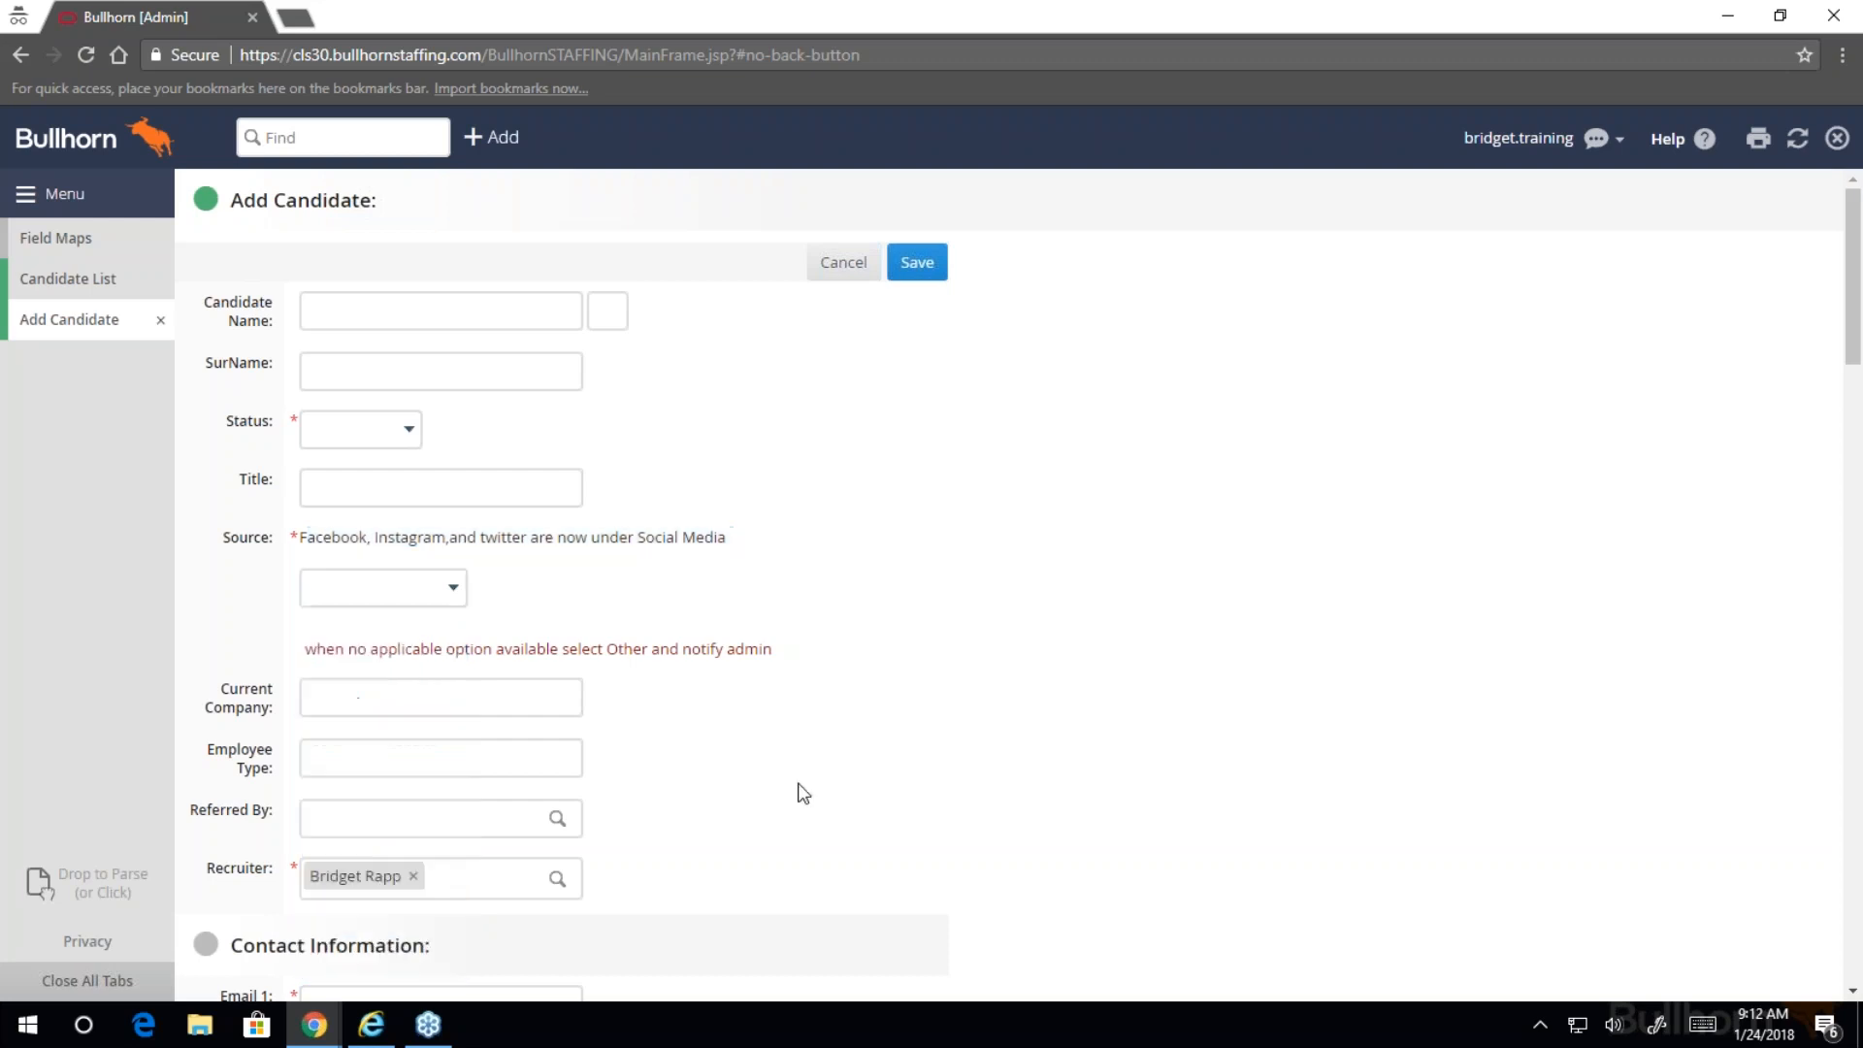
left_click_drag(310, 646, 775, 648)
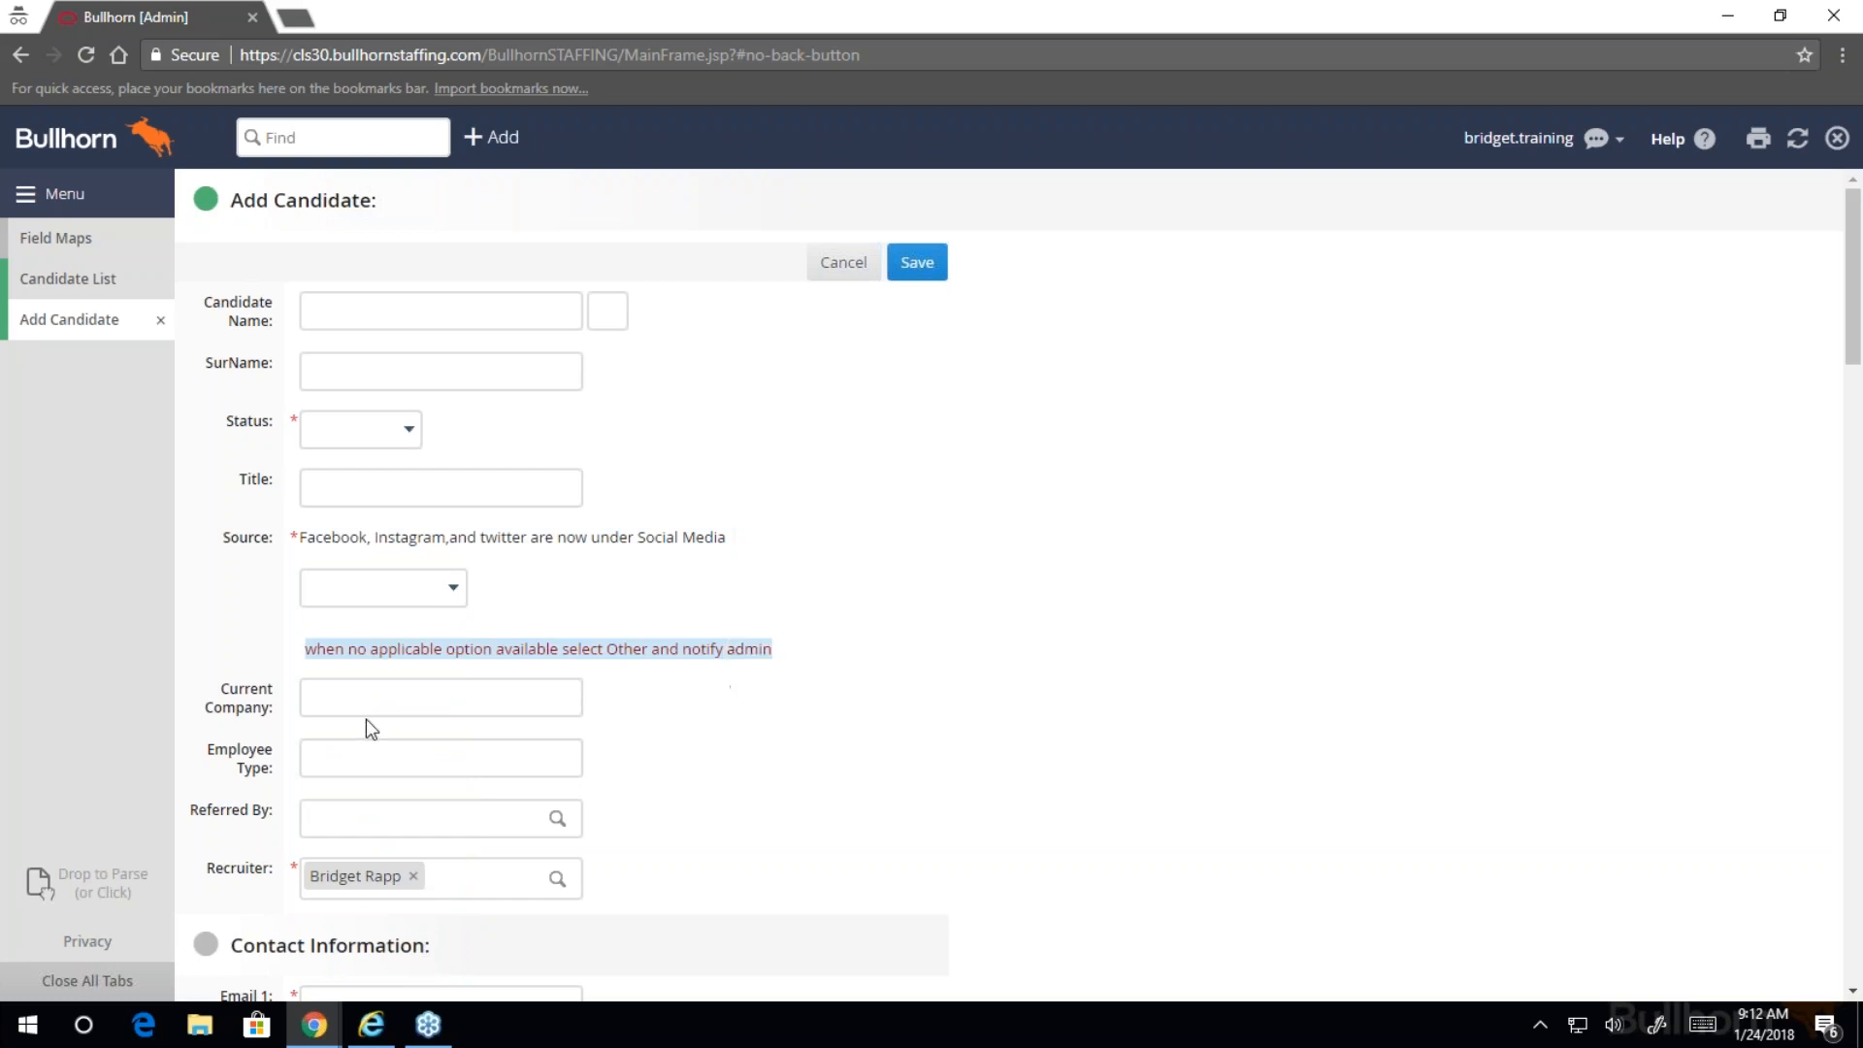
left_click(798, 618)
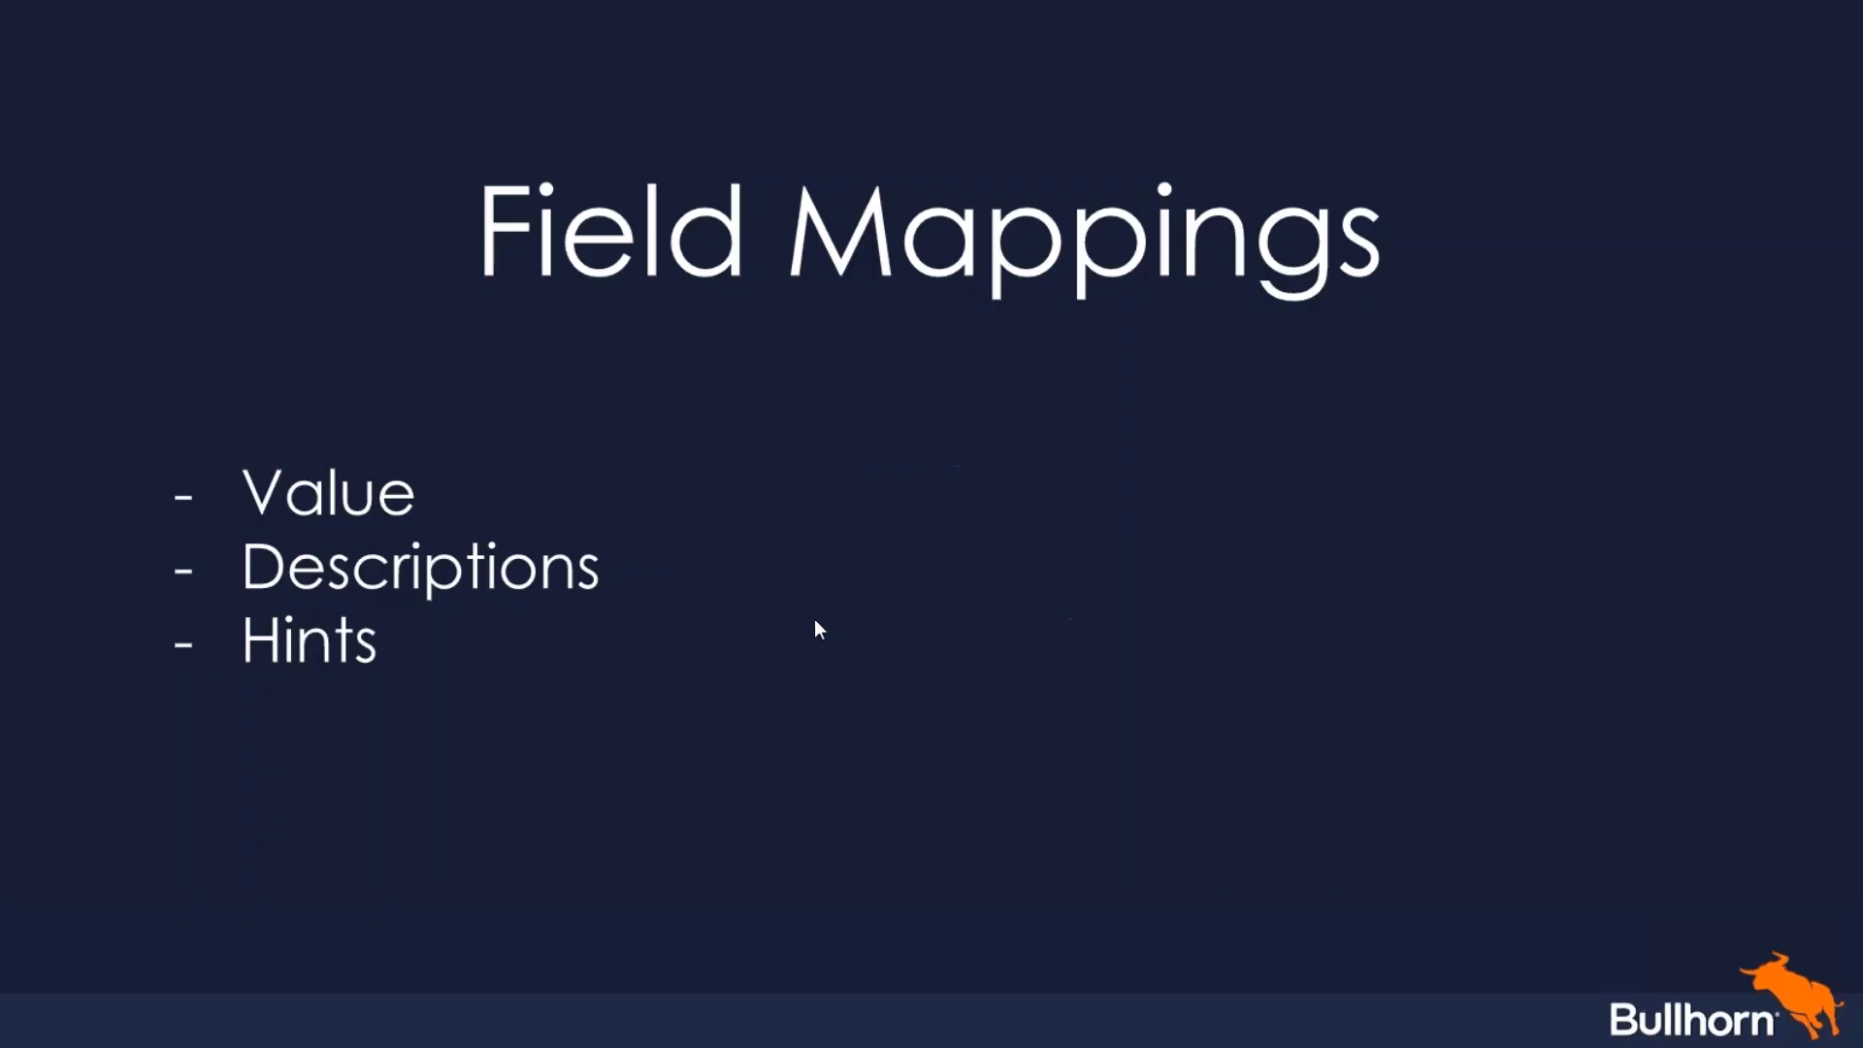
left_click(811, 613)
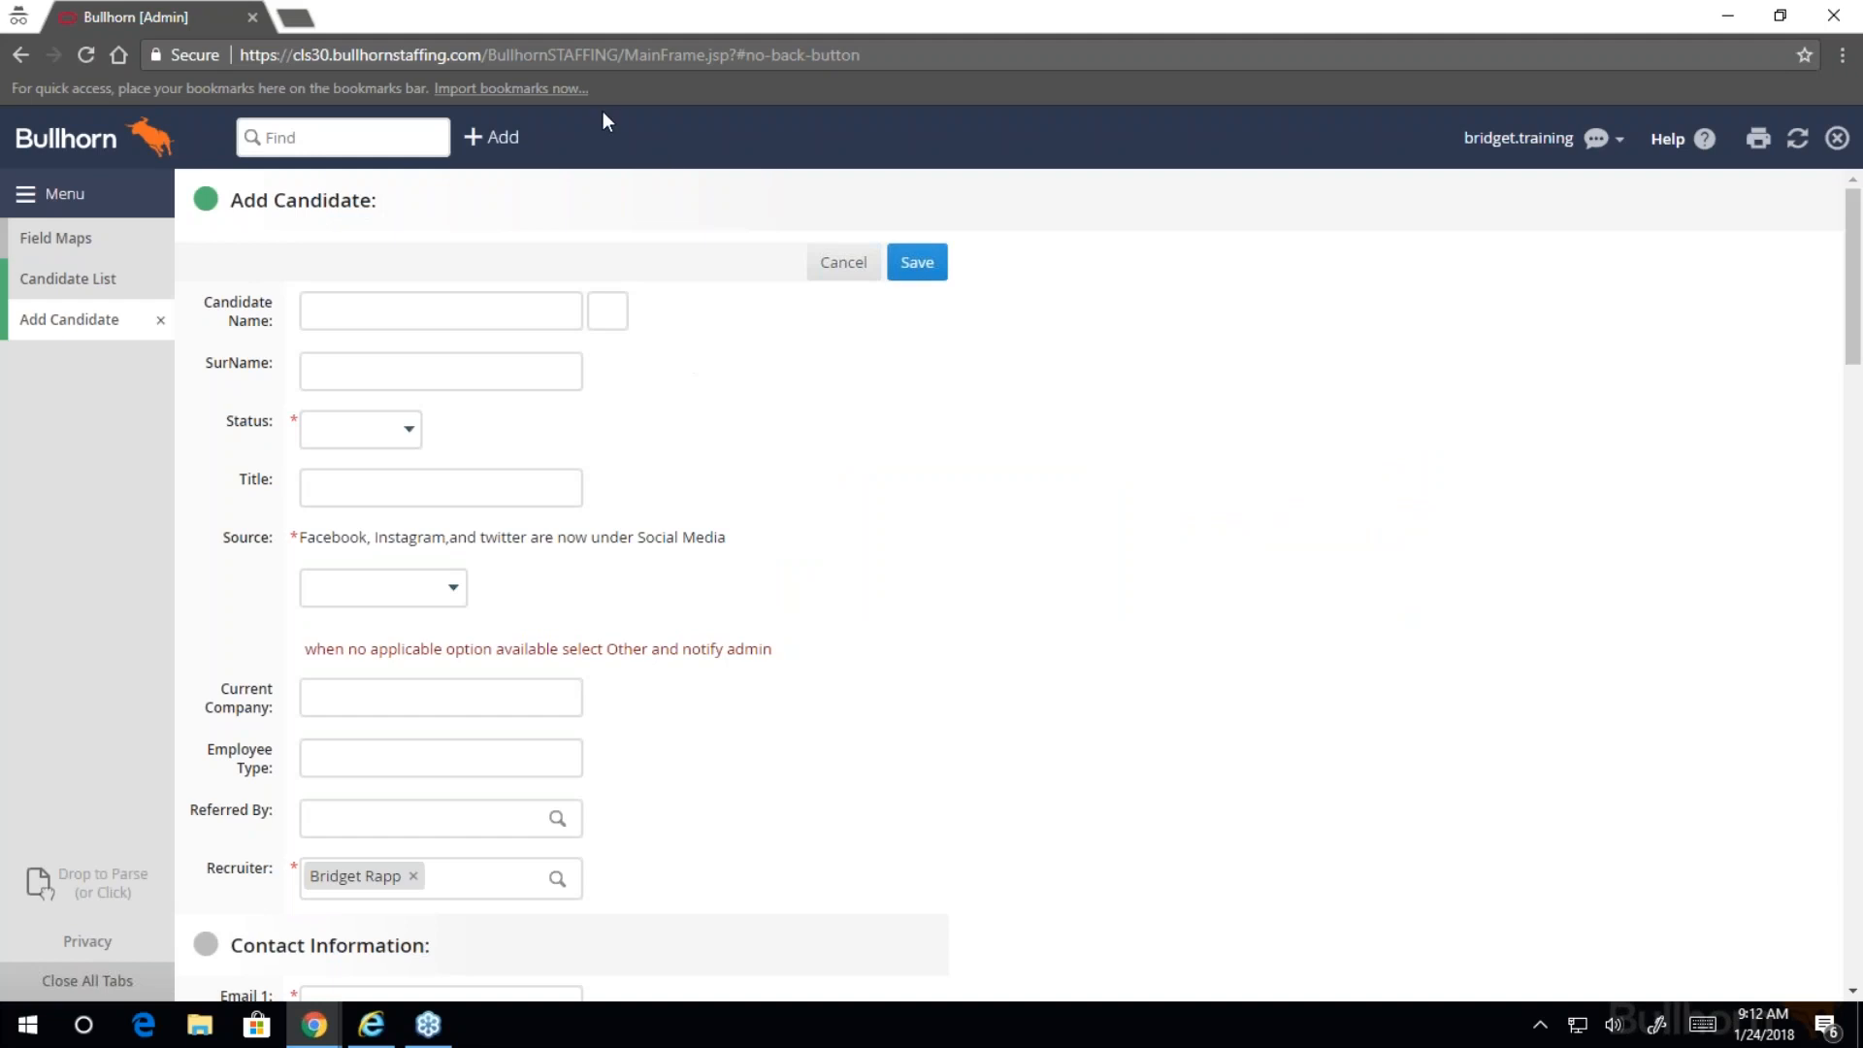
- Close the candidate form, candidate list and field maps, and open the System Settings
left_click(160, 322)
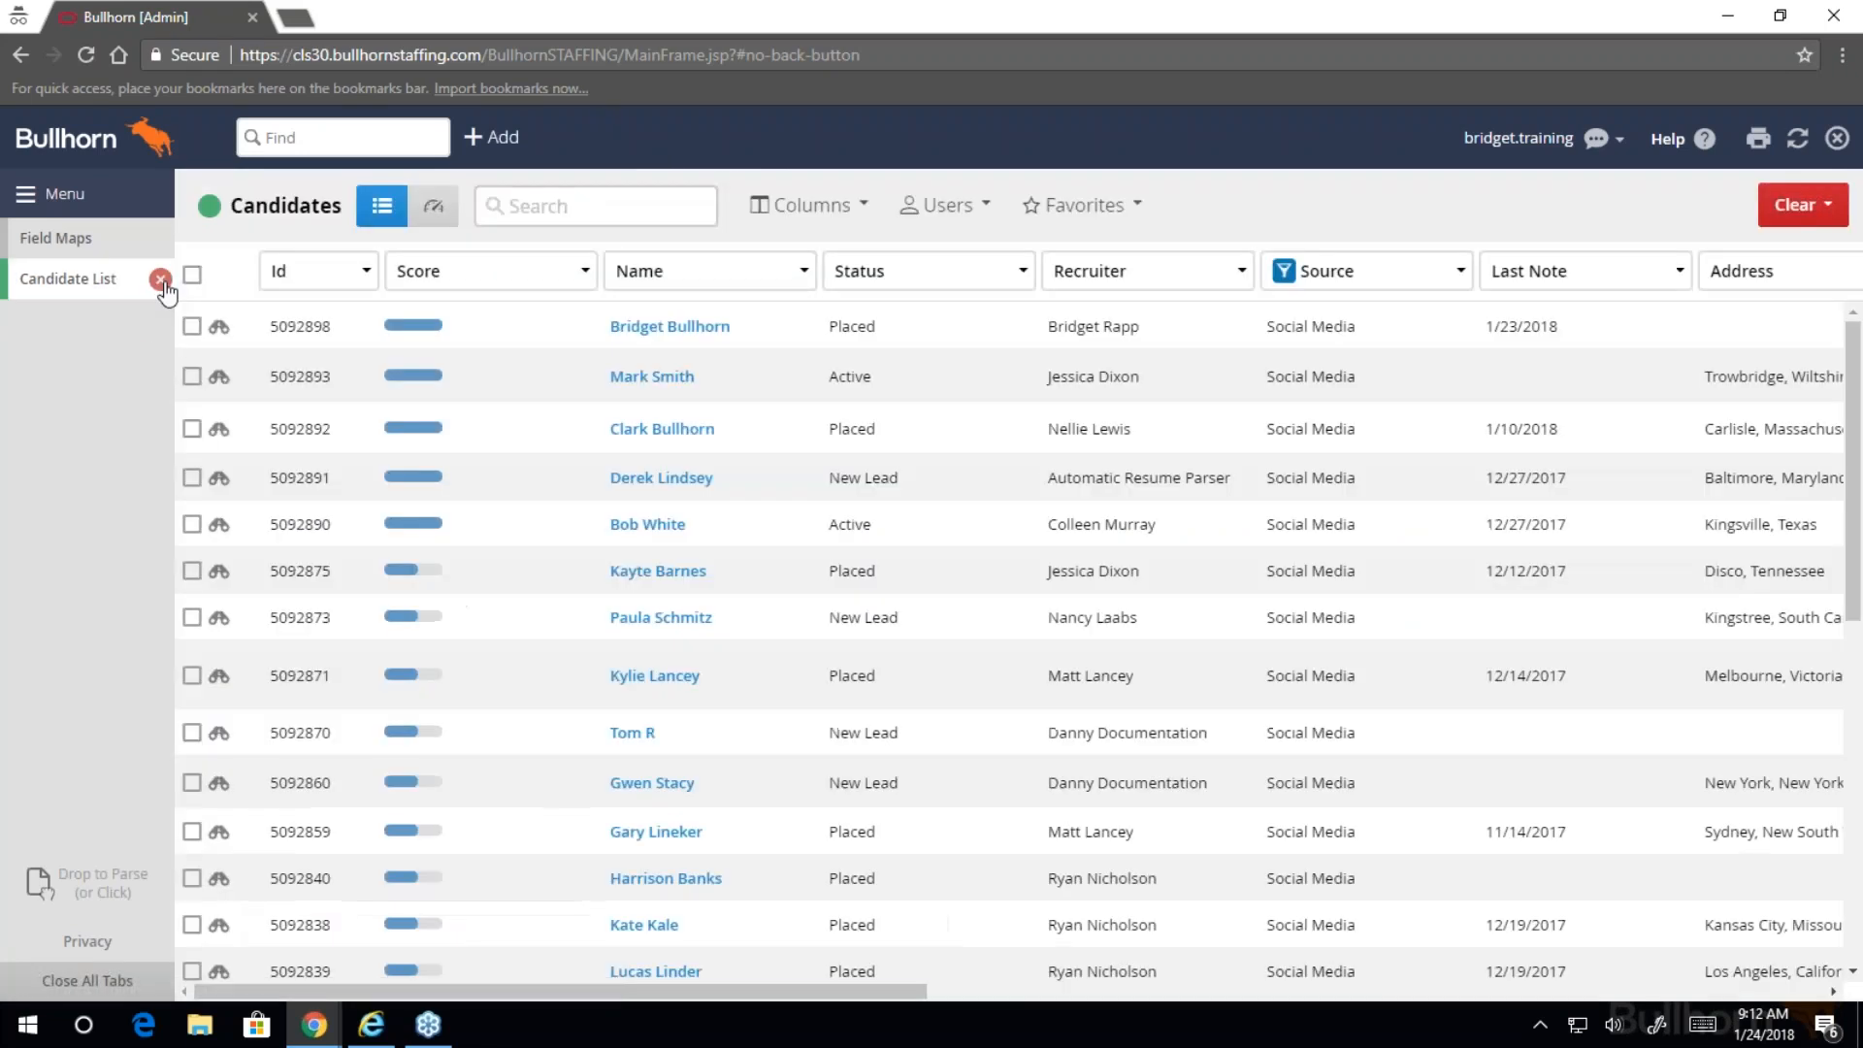
left_click(161, 279)
left_click(160, 239)
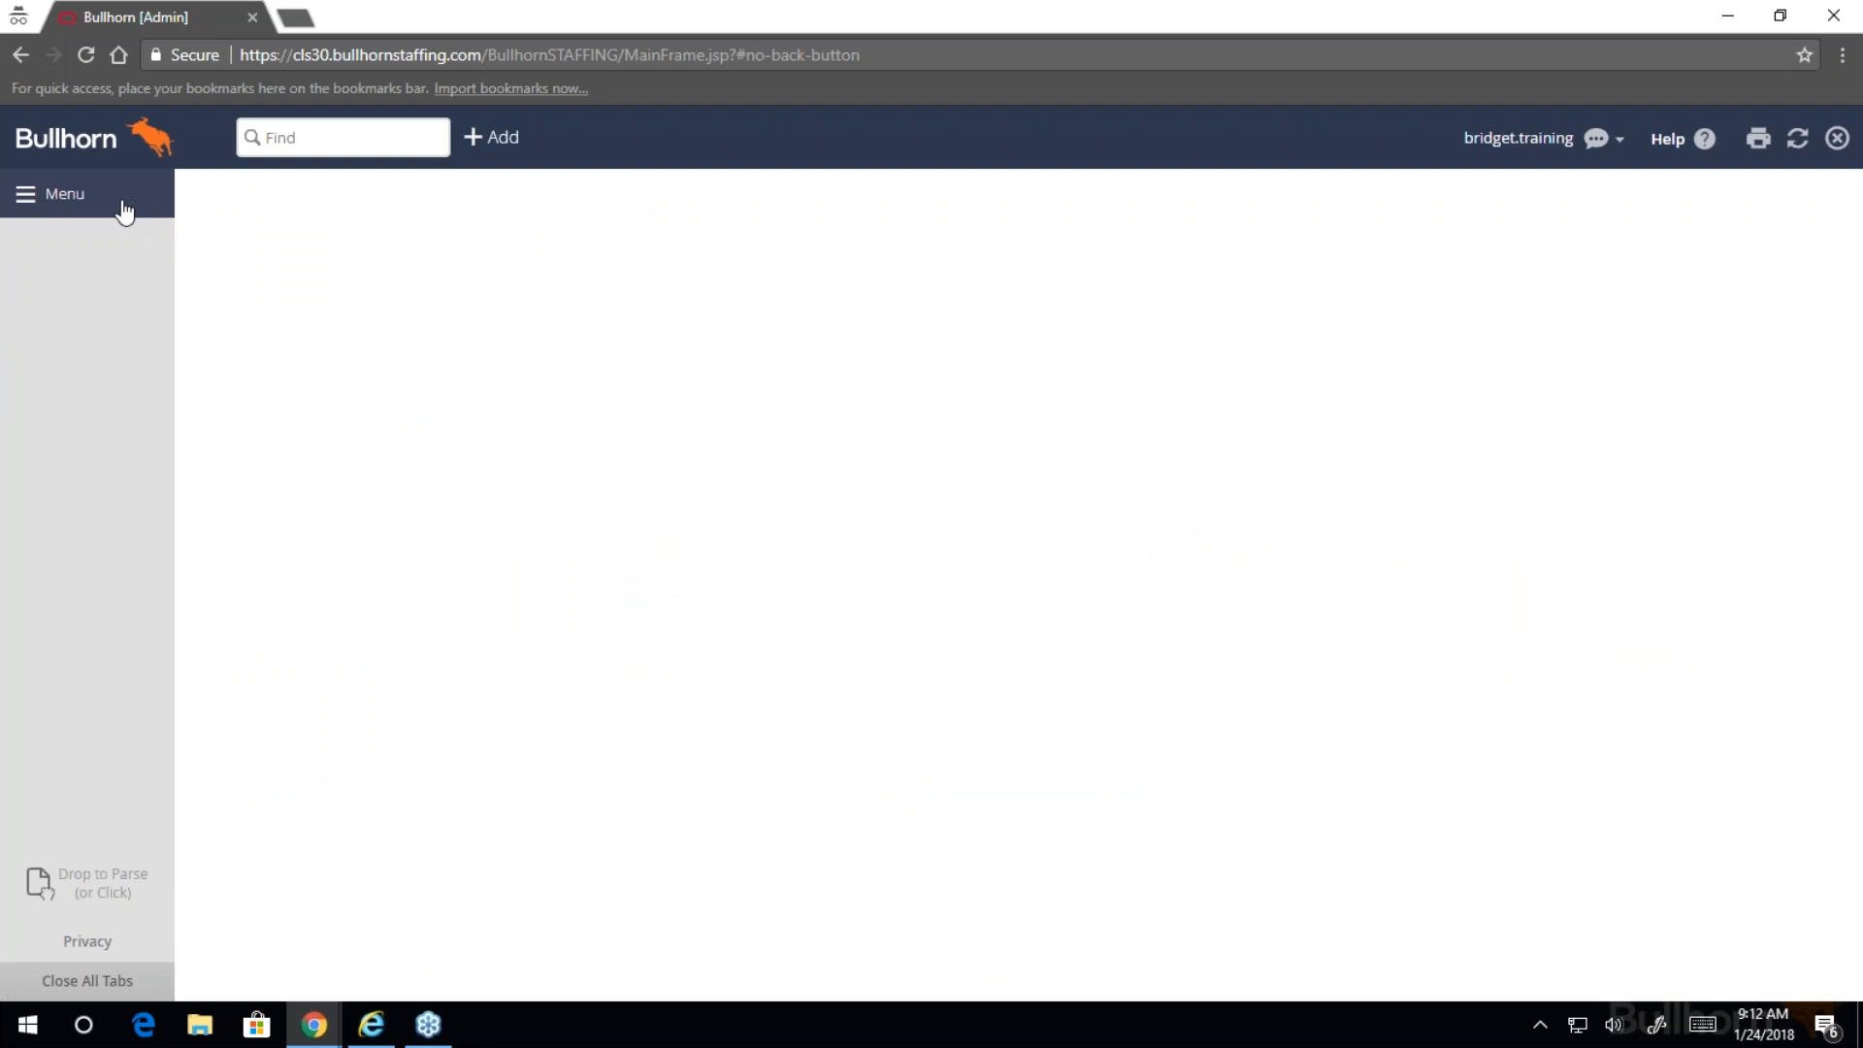
left_click(62, 200)
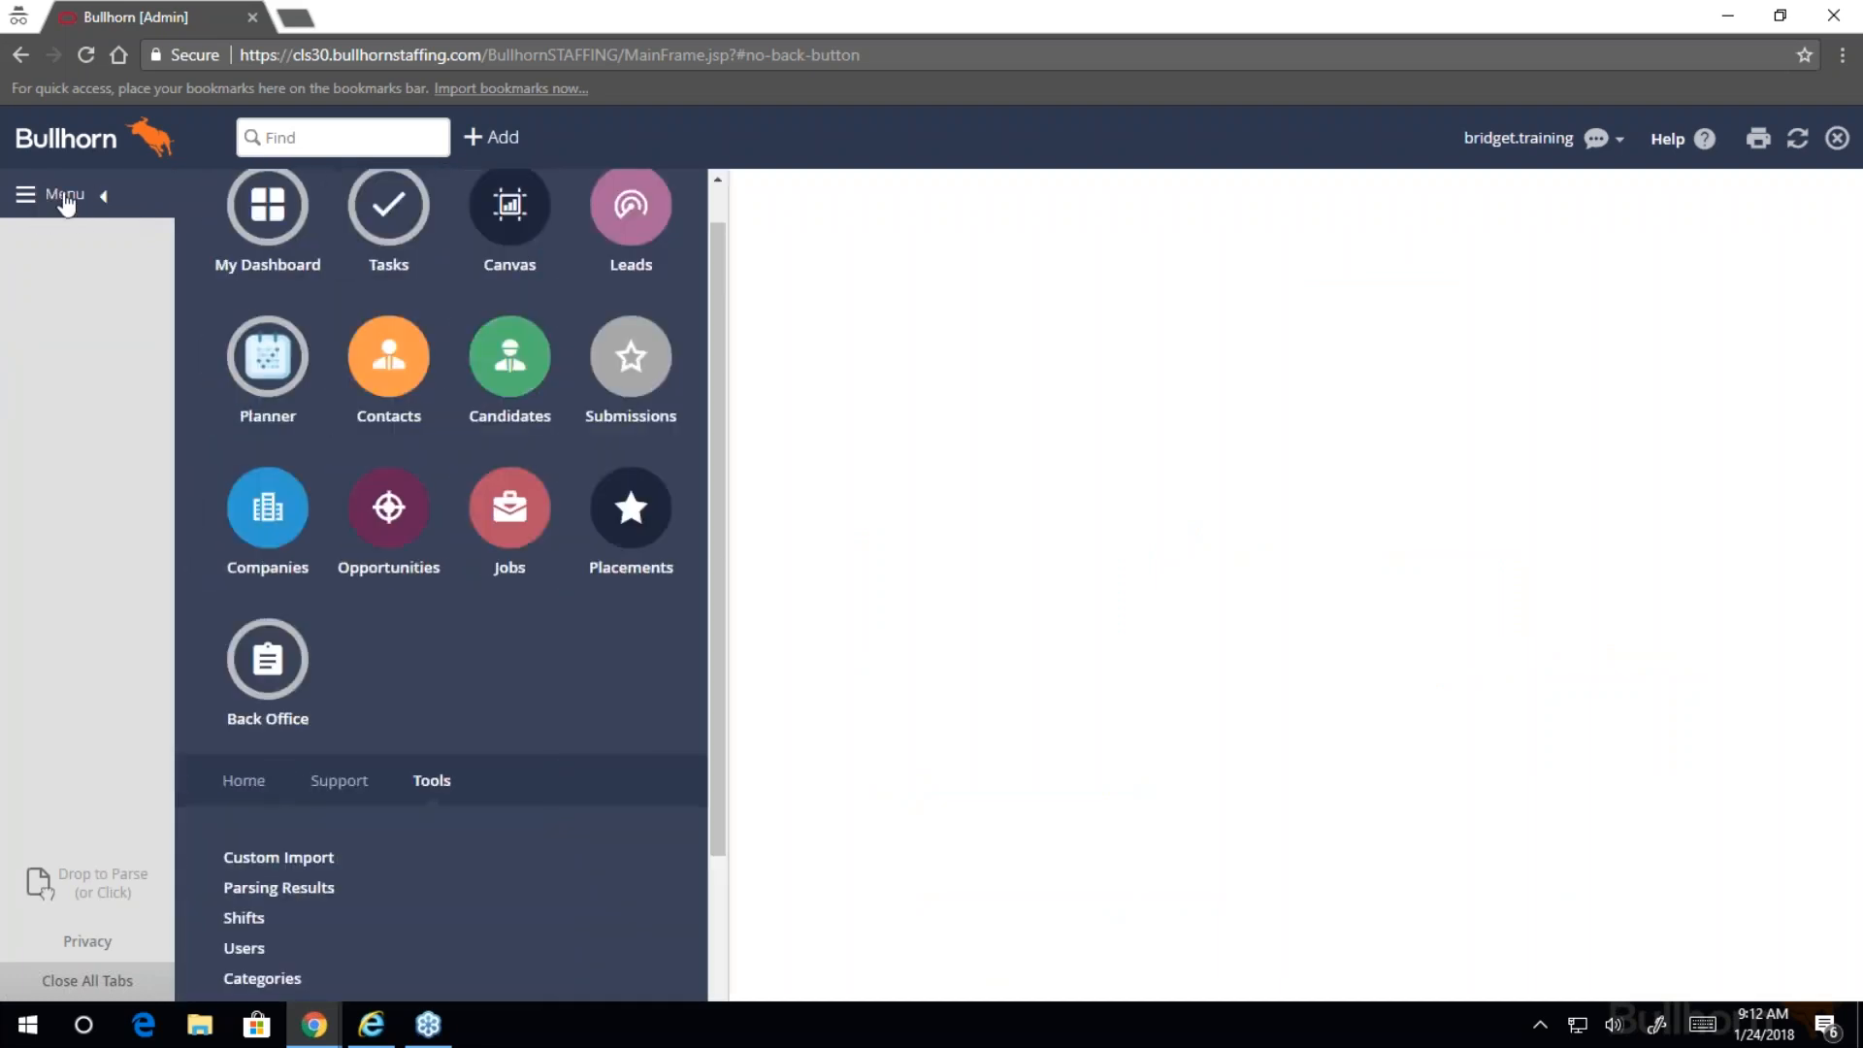
scroll(533, 667, "down", 1)
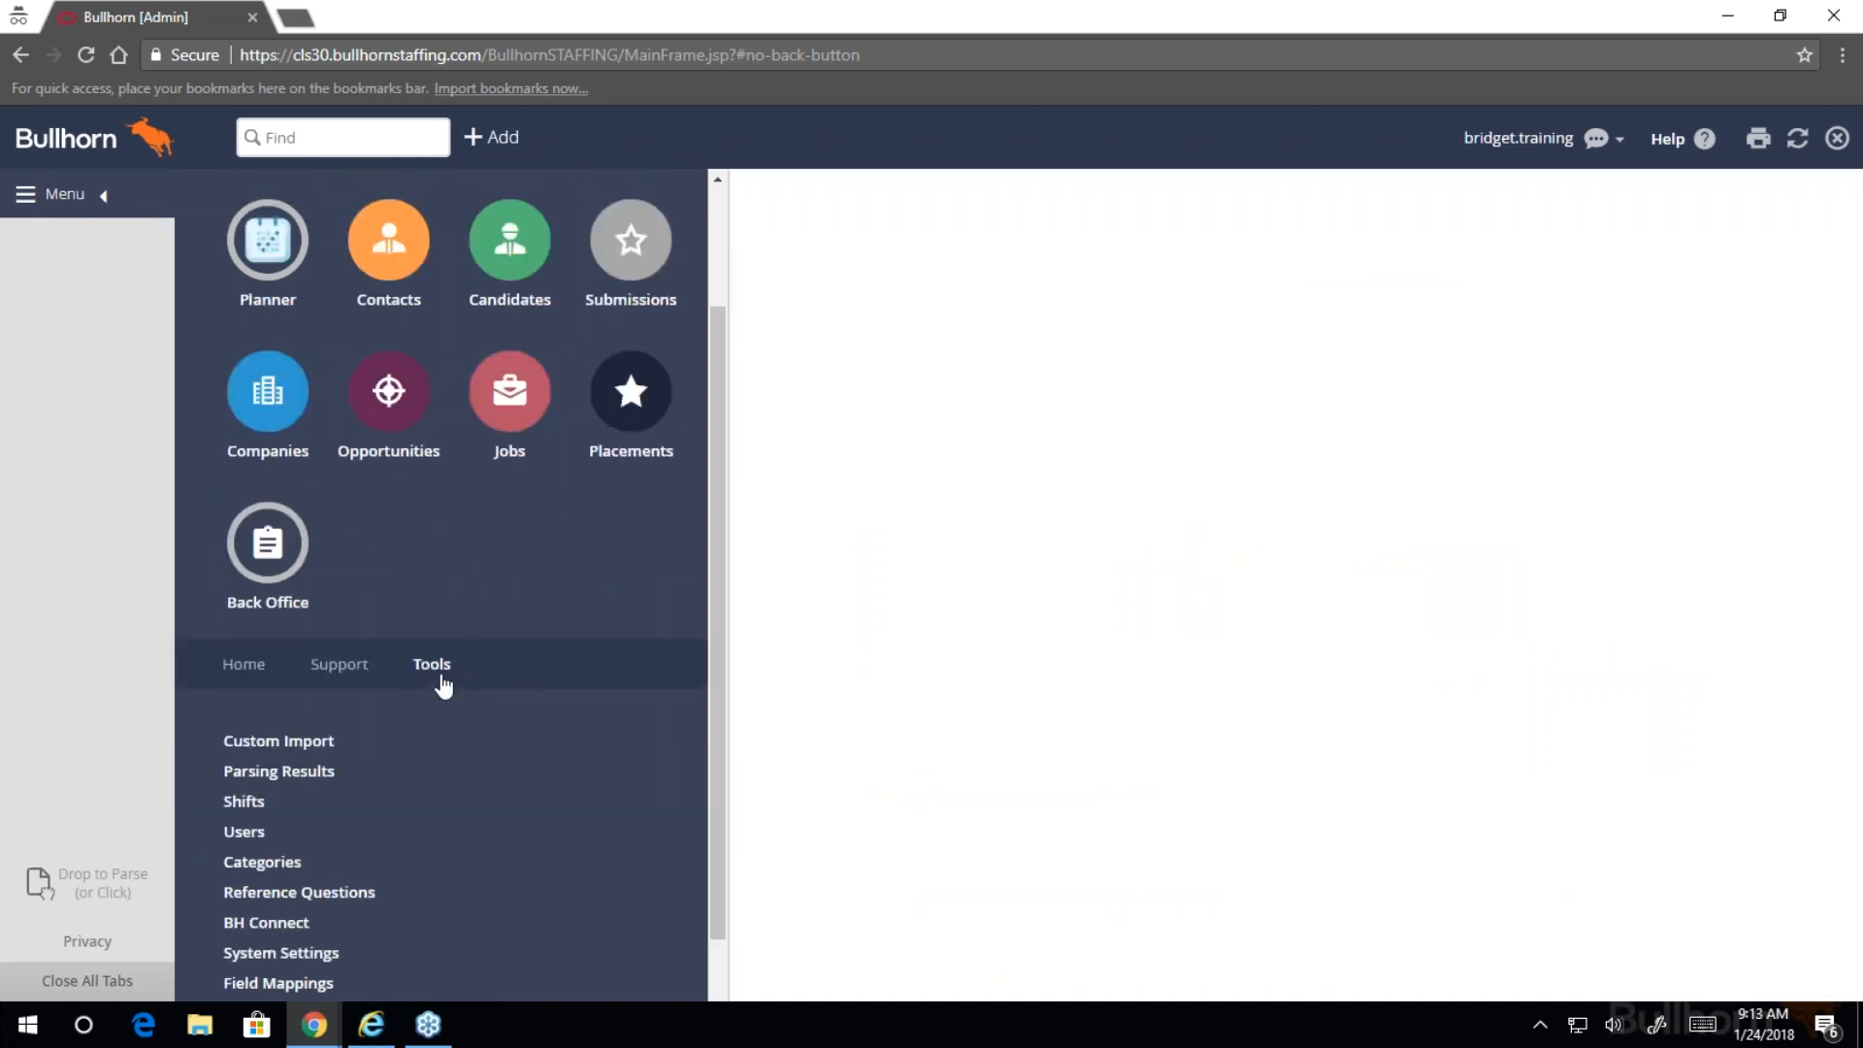
scroll(446, 679, "down", 1)
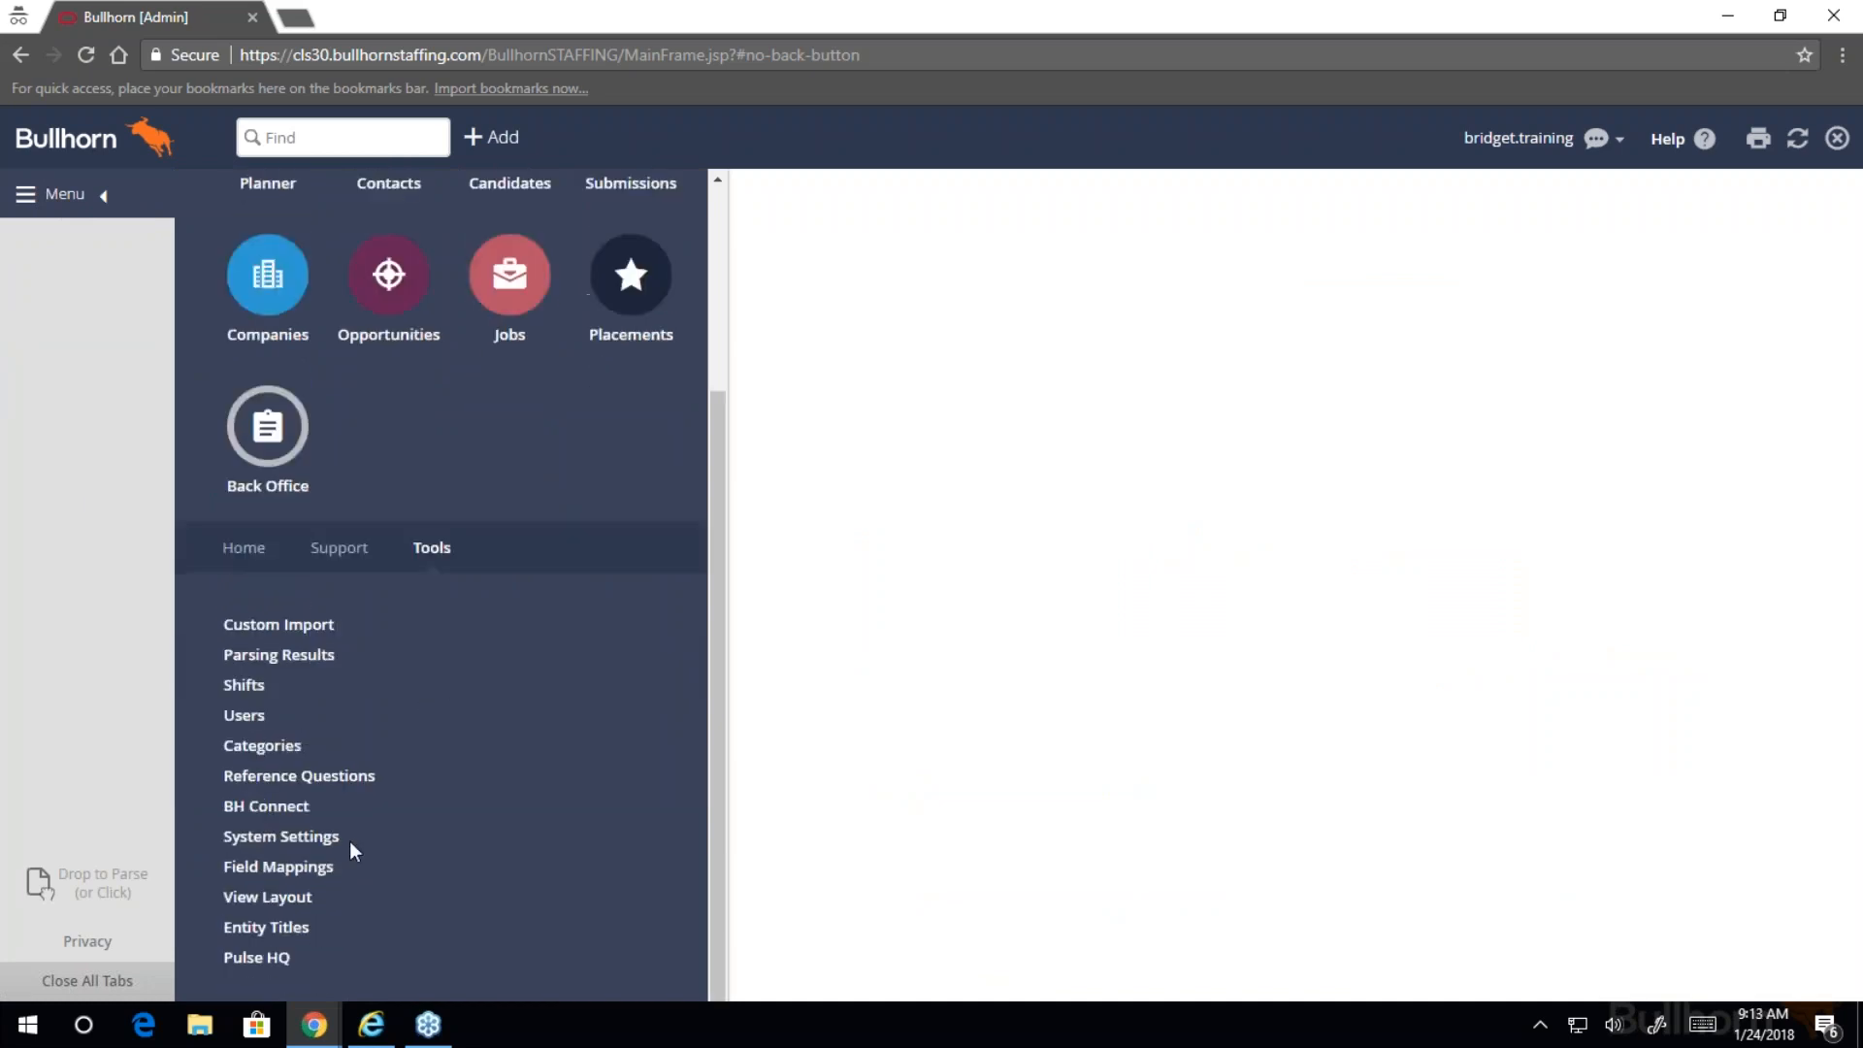
left_click(289, 838)
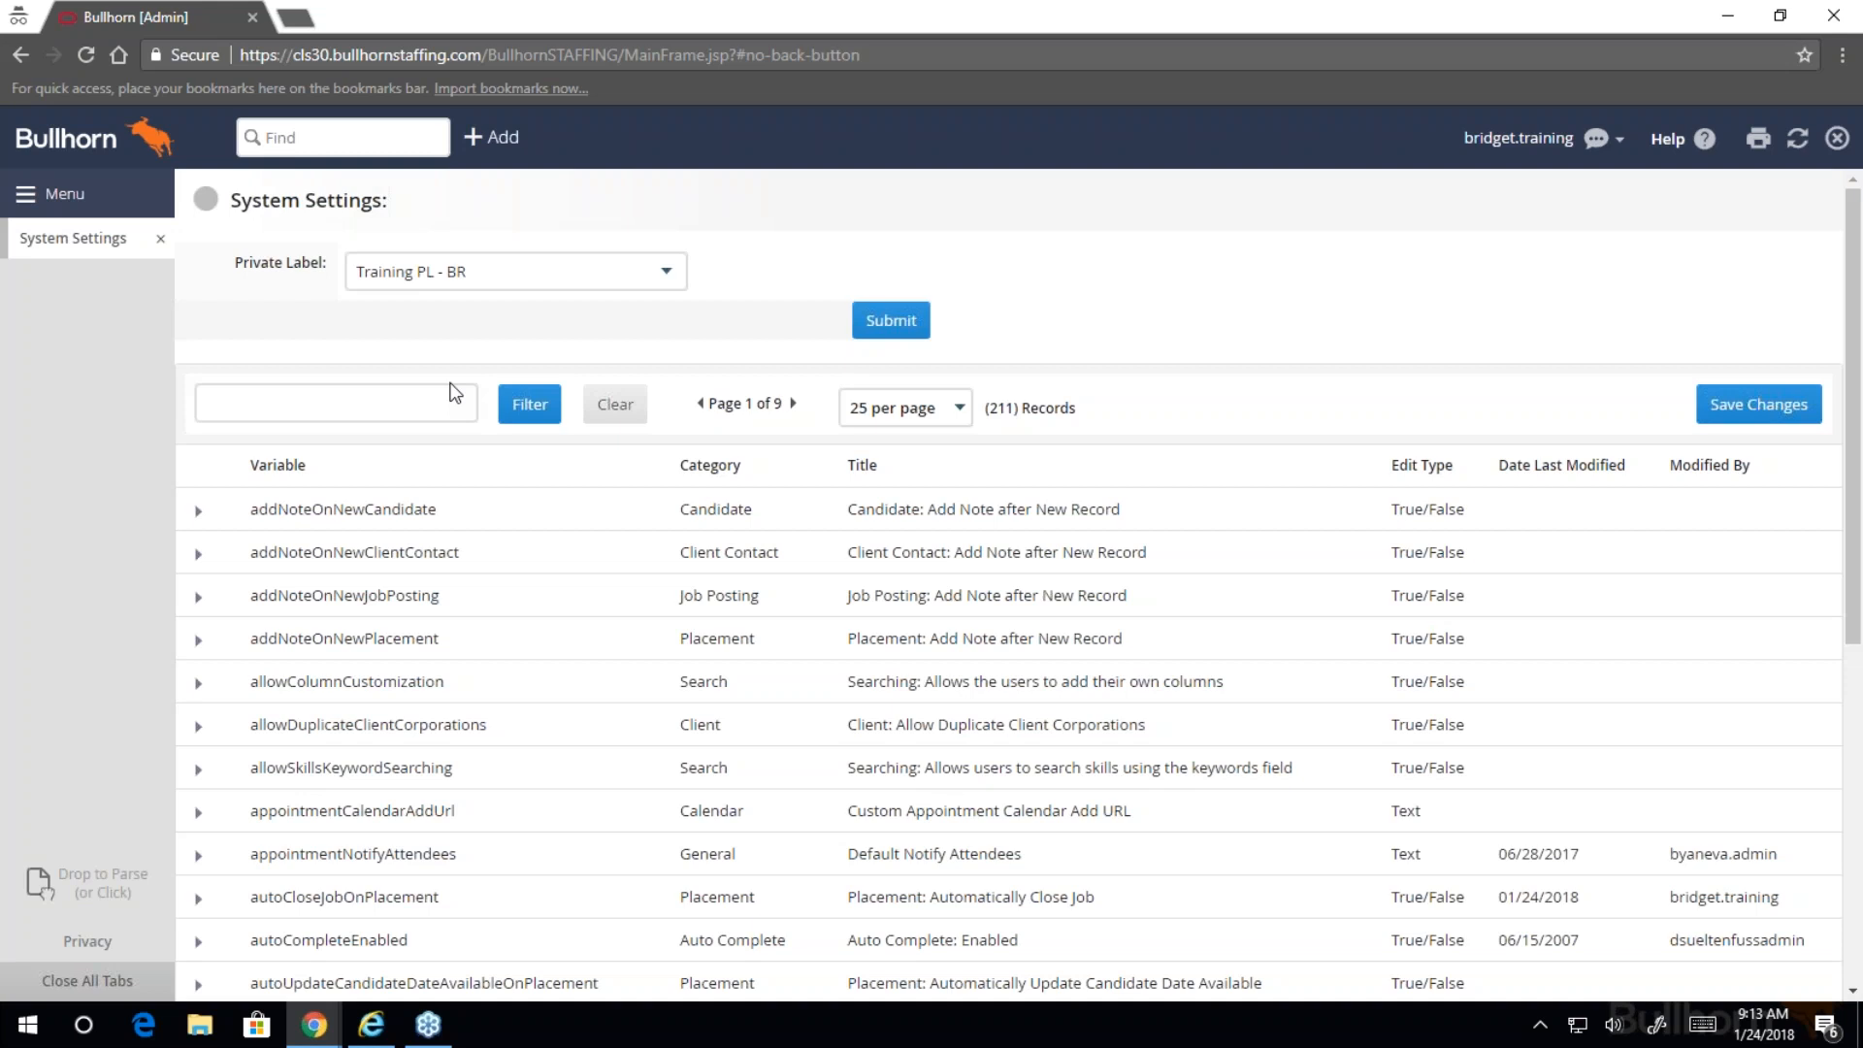
- Filter the system settings by "context"
scroll(1182, 579, "down", 4)
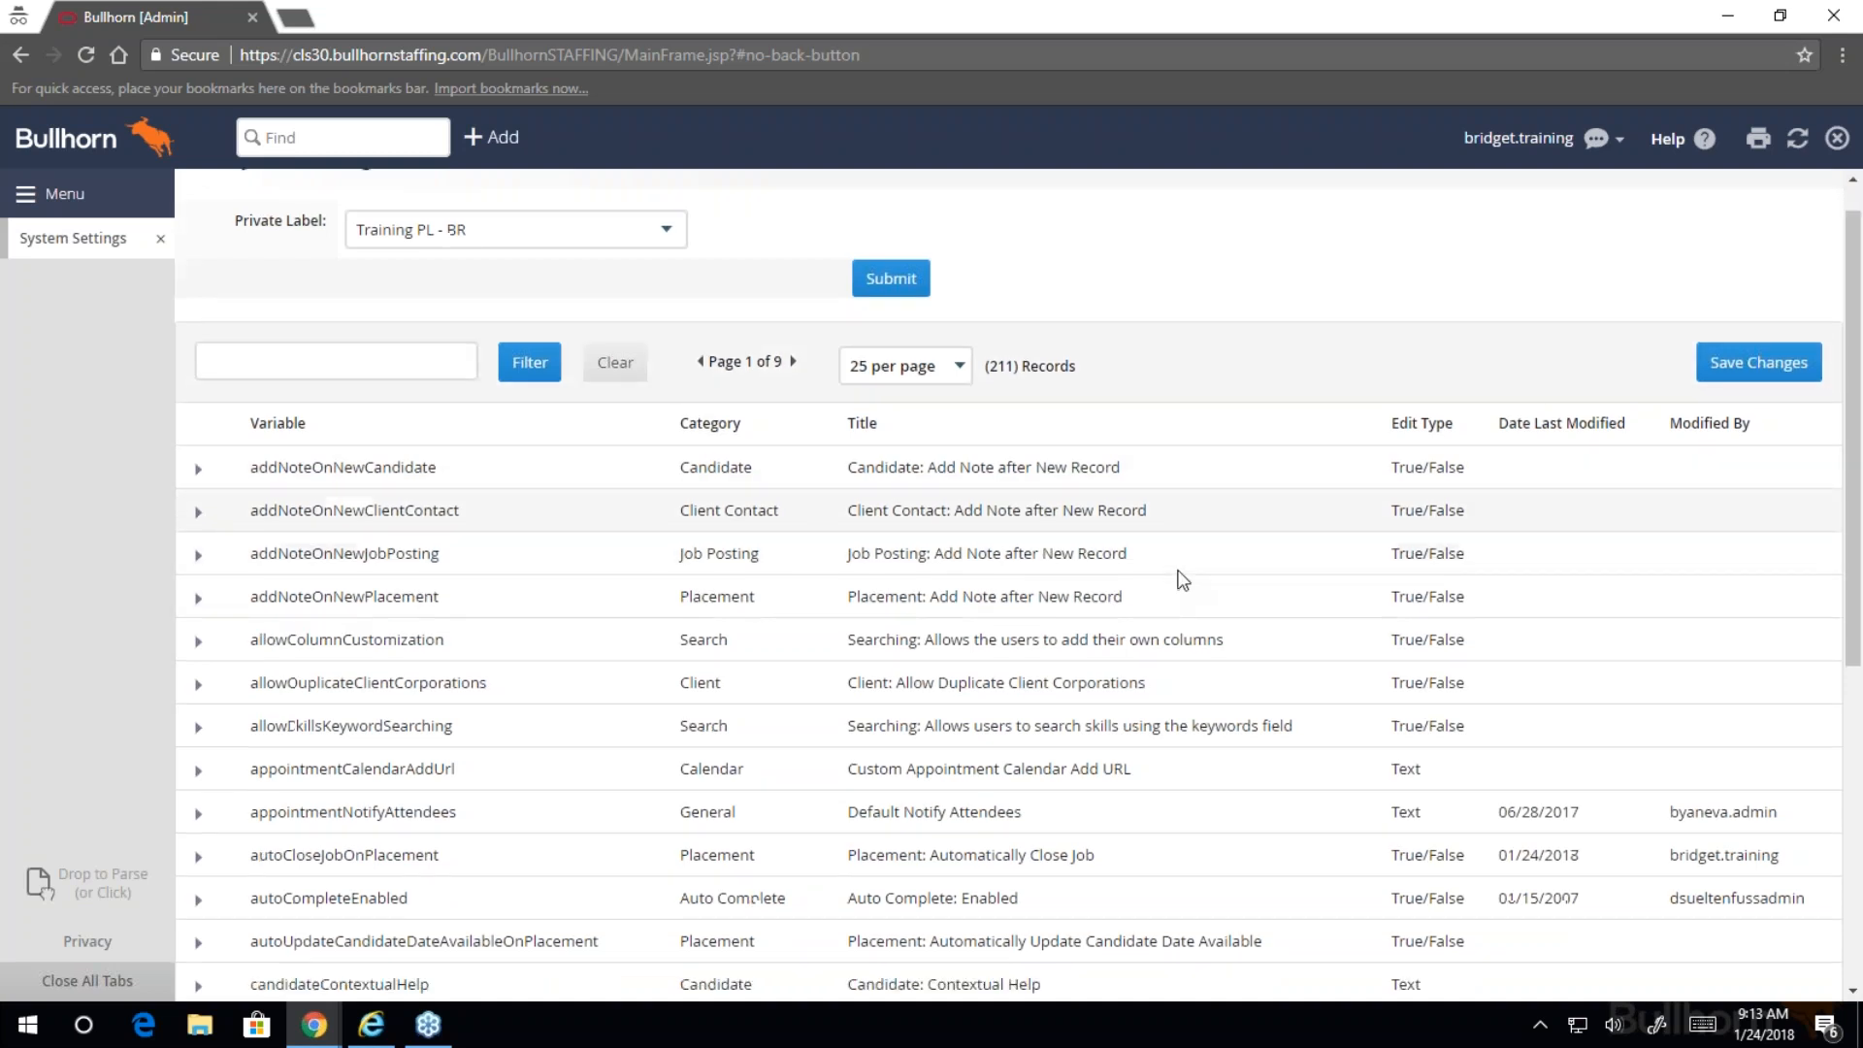
scroll(1182, 579, "up", 3)
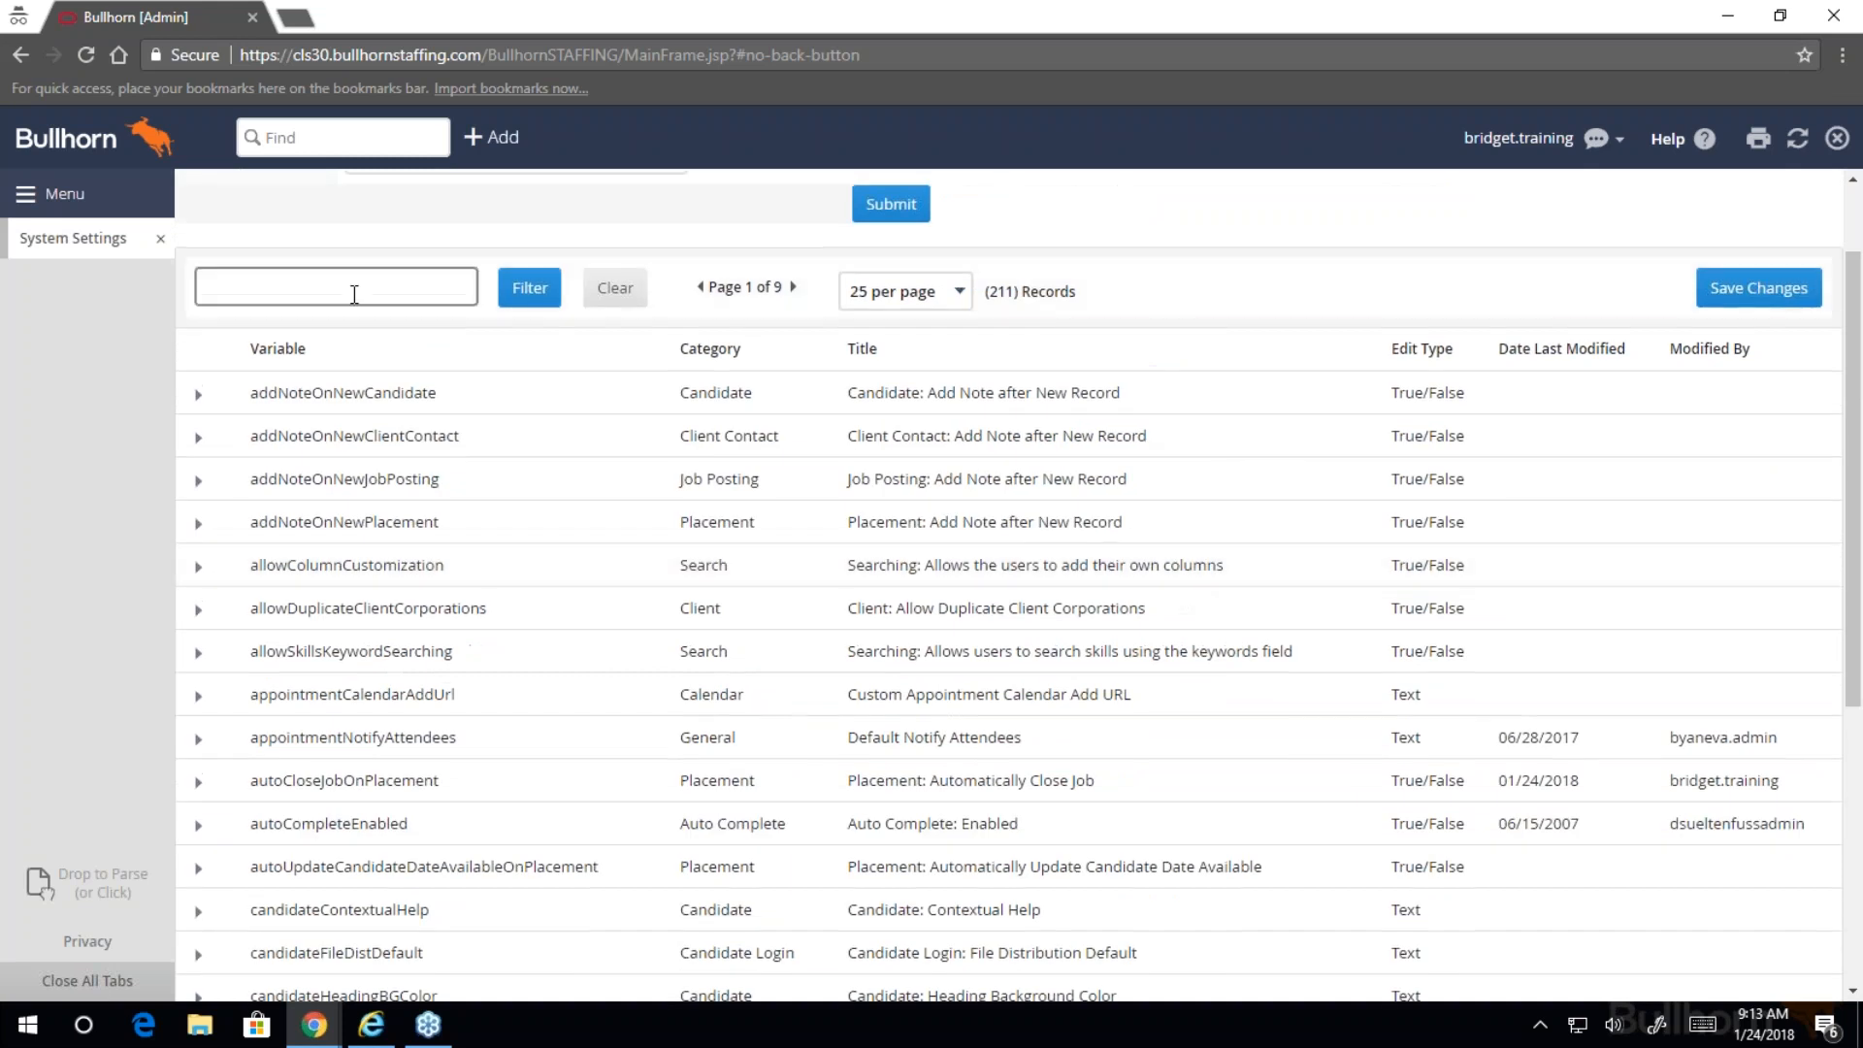
scroll(366, 303, "up", 1)
left_click(374, 406)
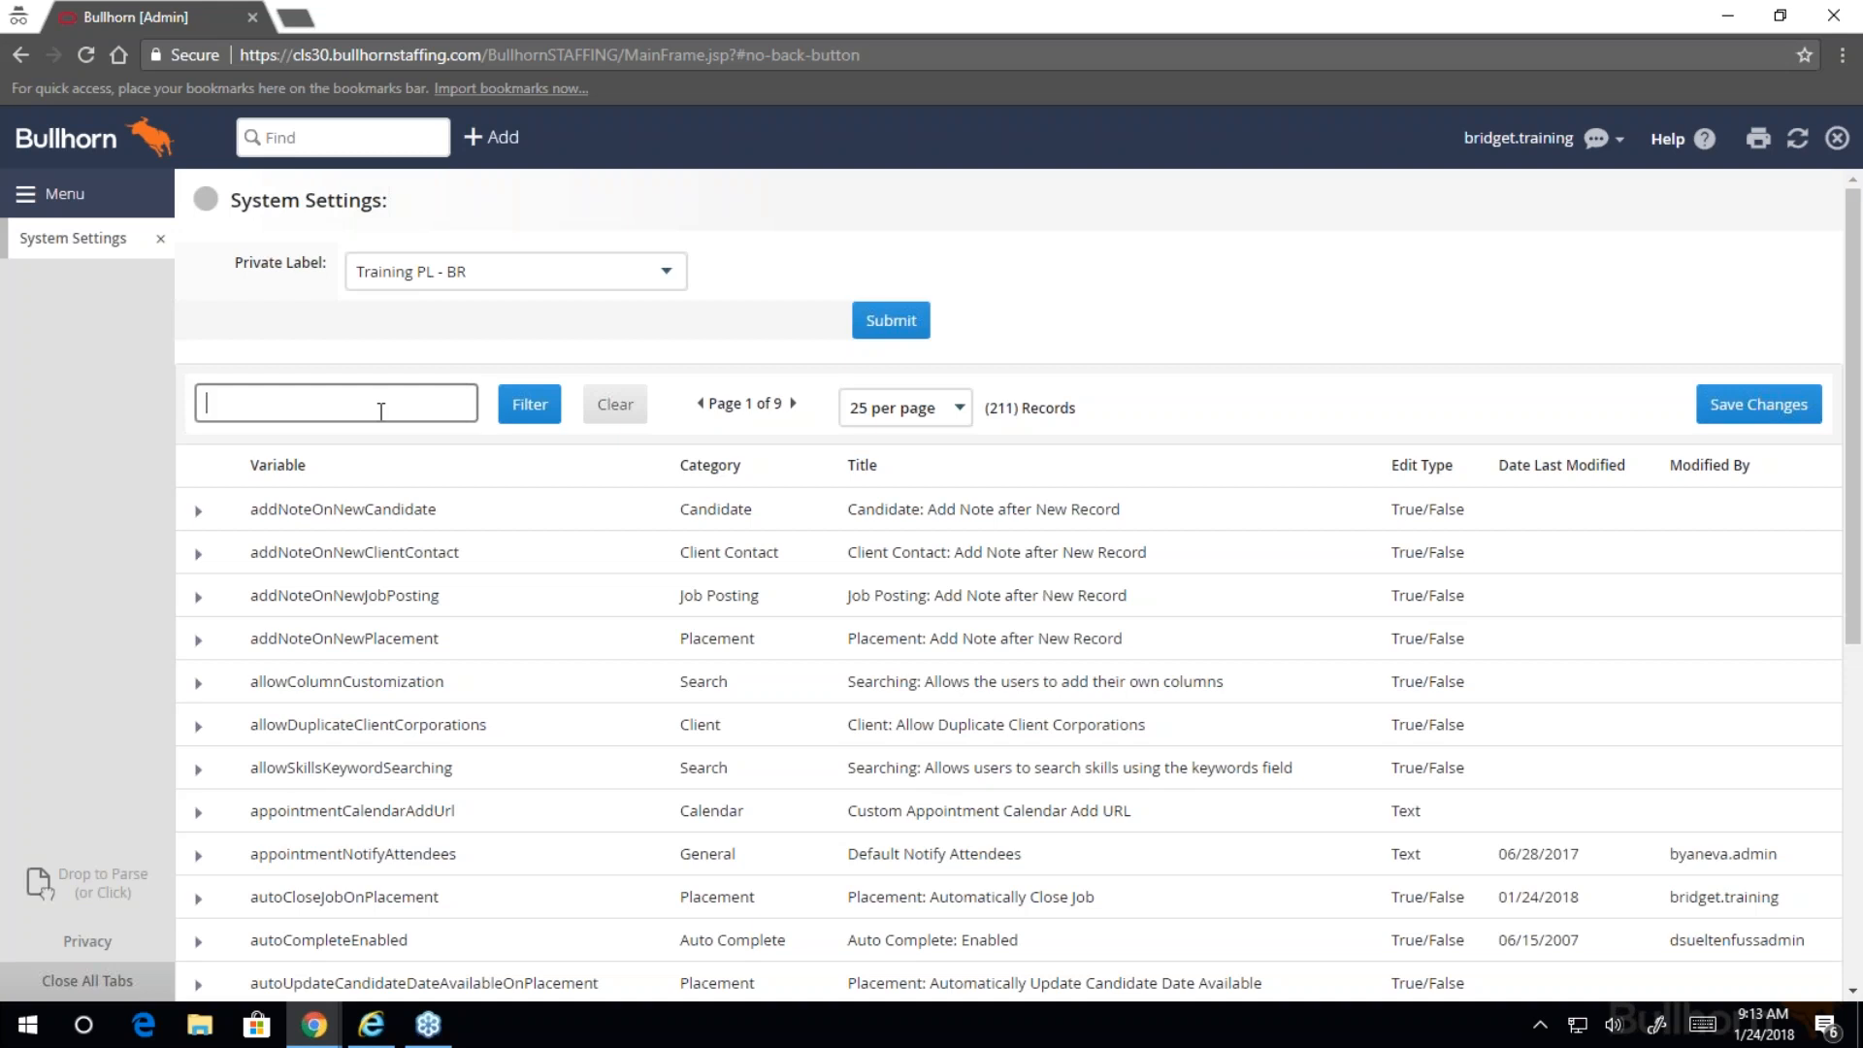
type("context")
key("Return")
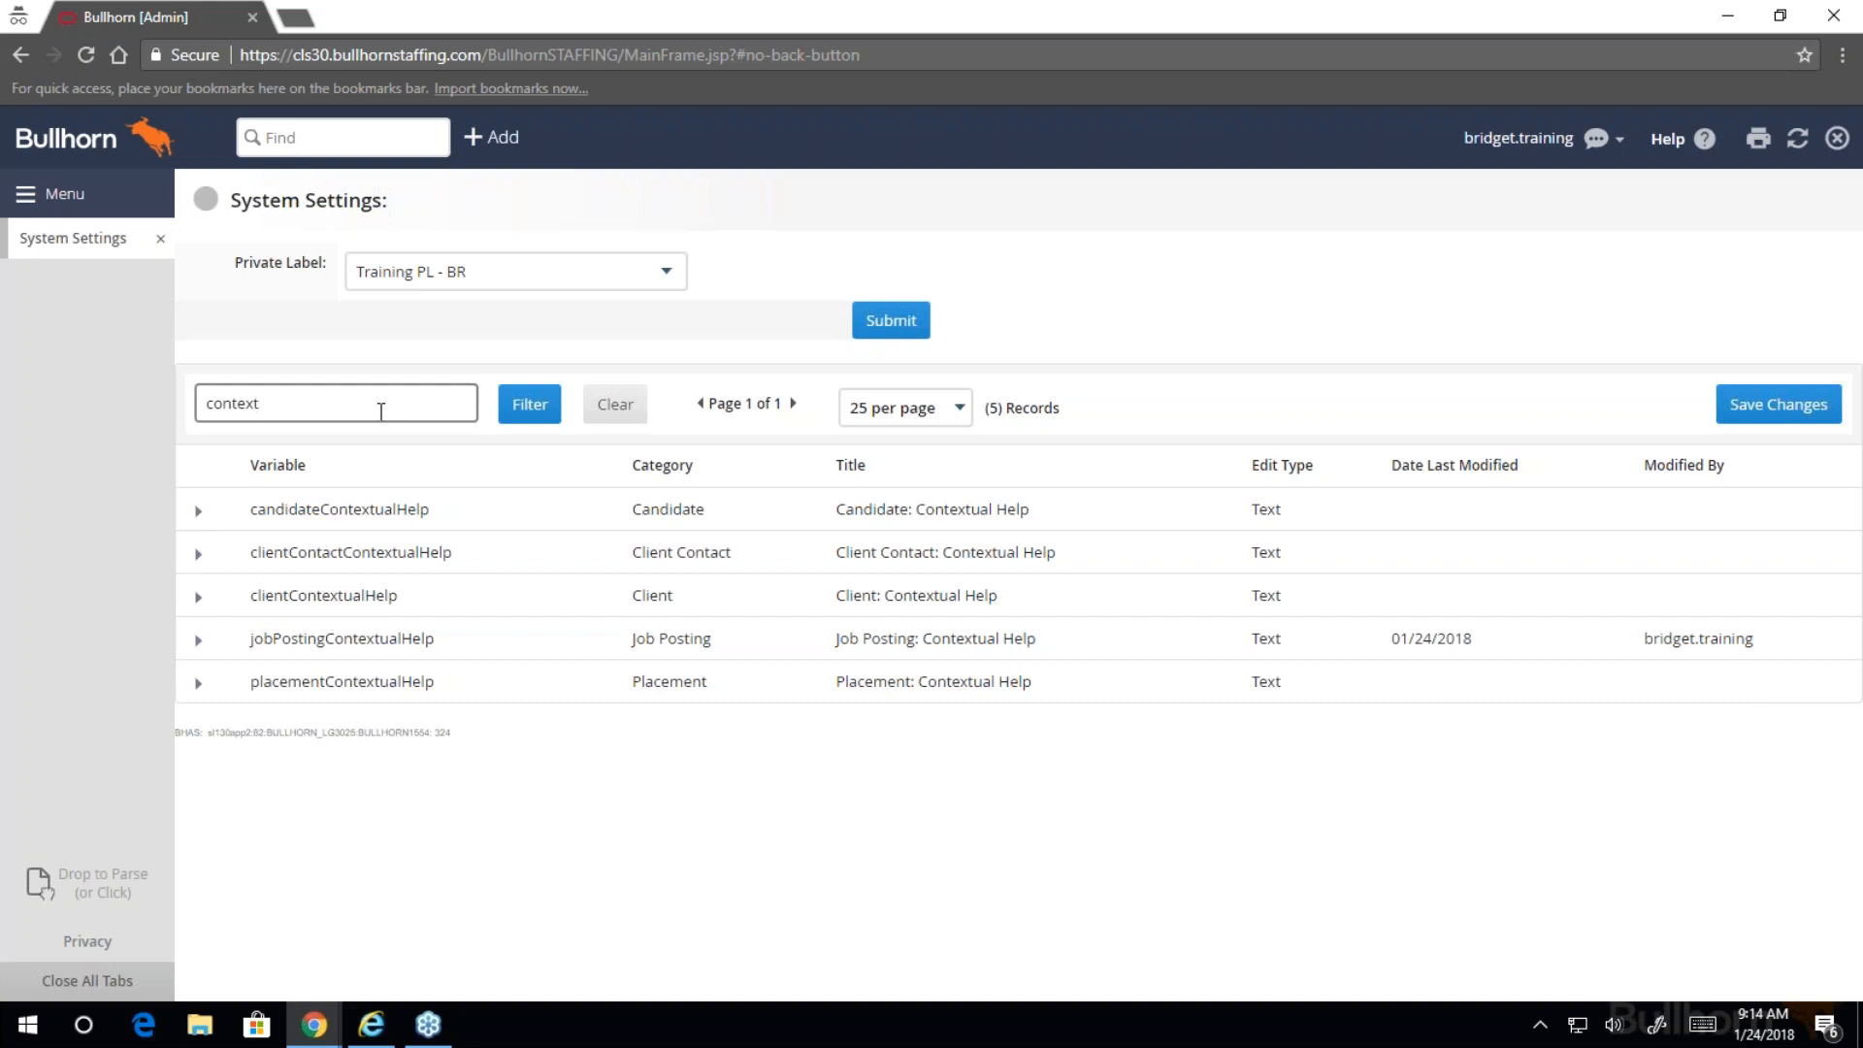
- Expand the jobPostingContextualHelp setting and enlarge its value box
left_click_drag(435, 638, 244, 636)
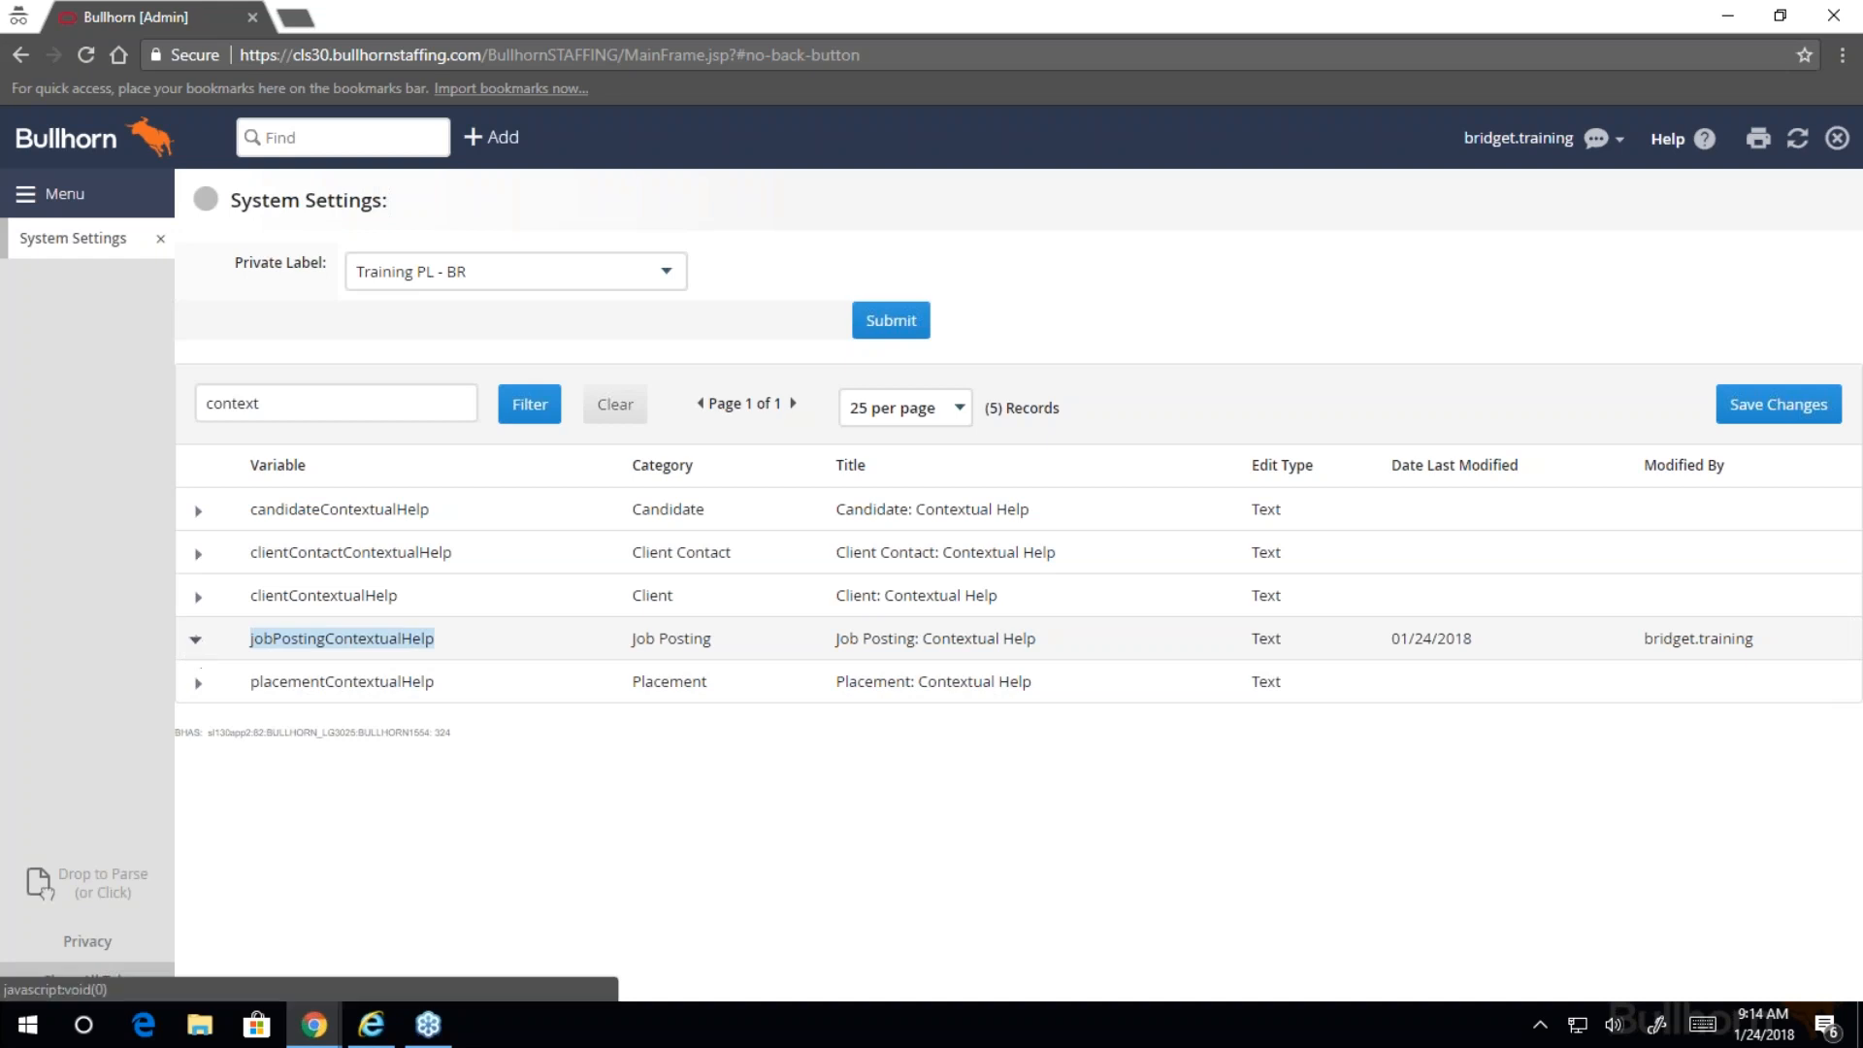
left_click(198, 640)
left_click_drag(920, 755, 971, 844)
left_click(800, 777)
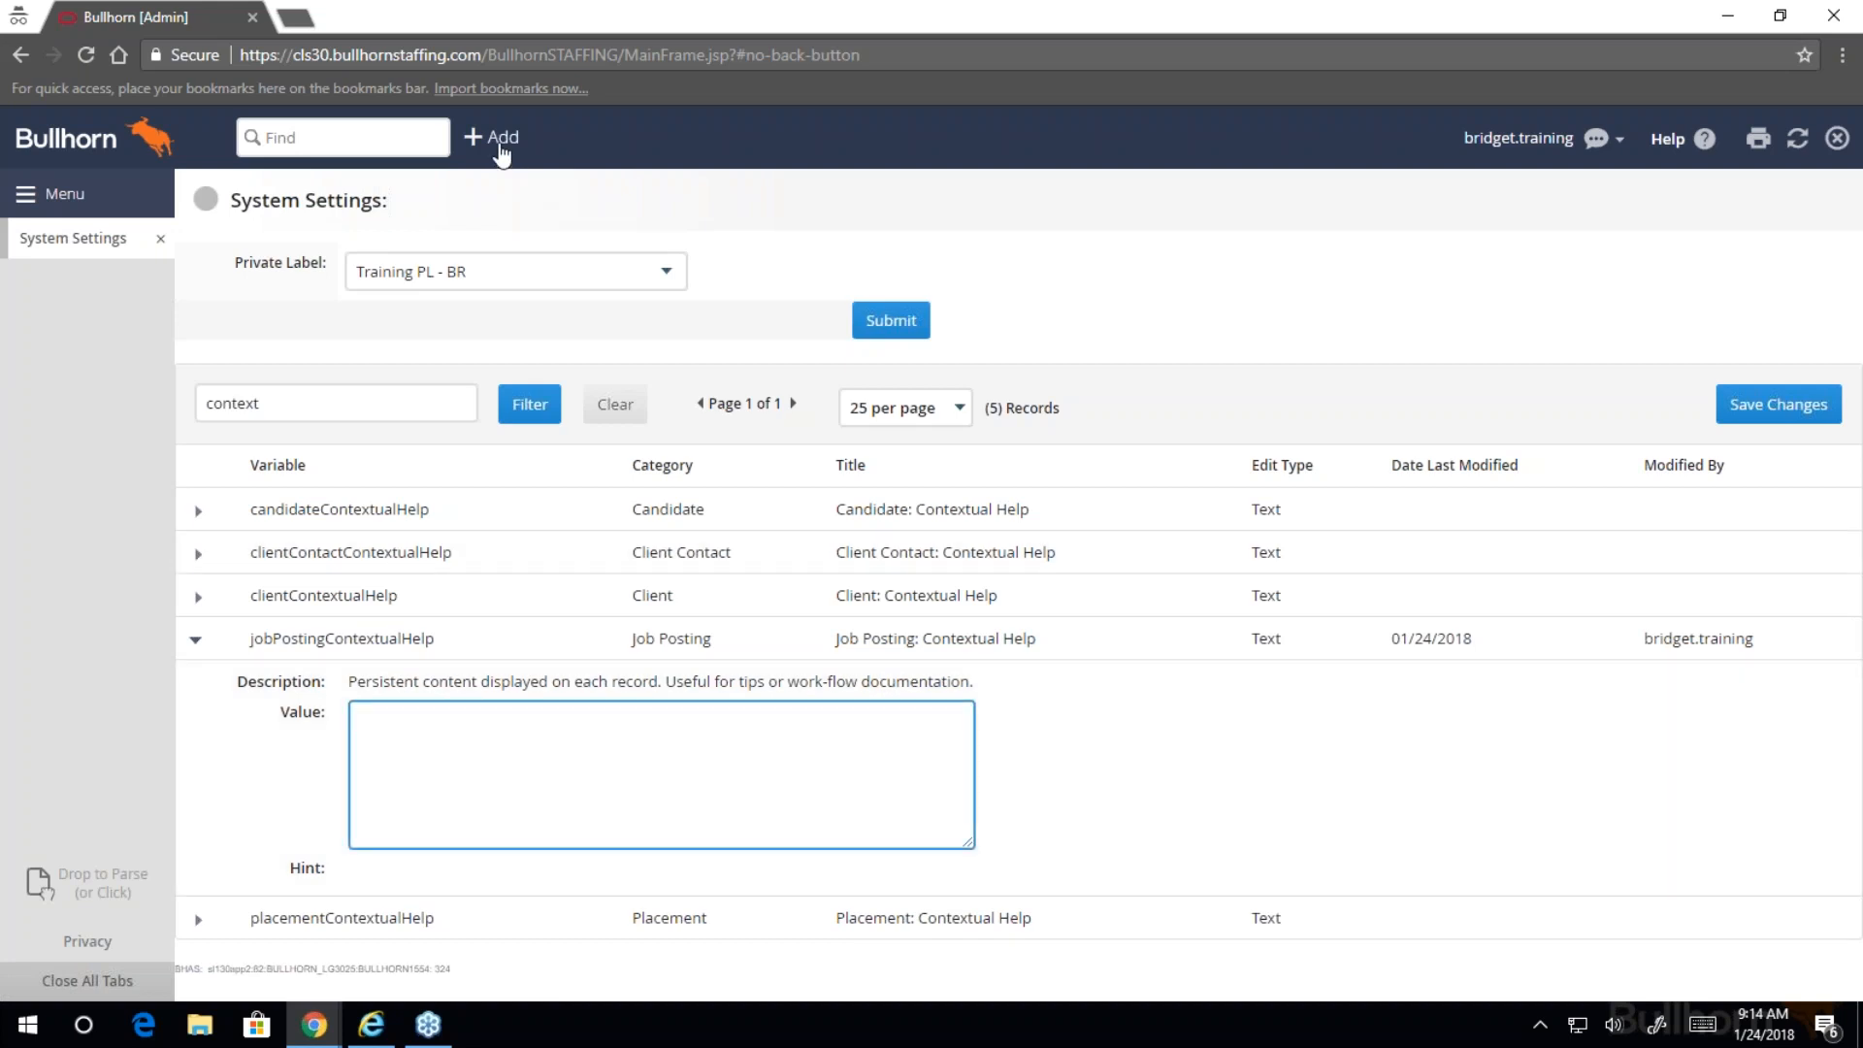
- Open the first Java Developer job from the job list and examine its overview
left_click(87, 195)
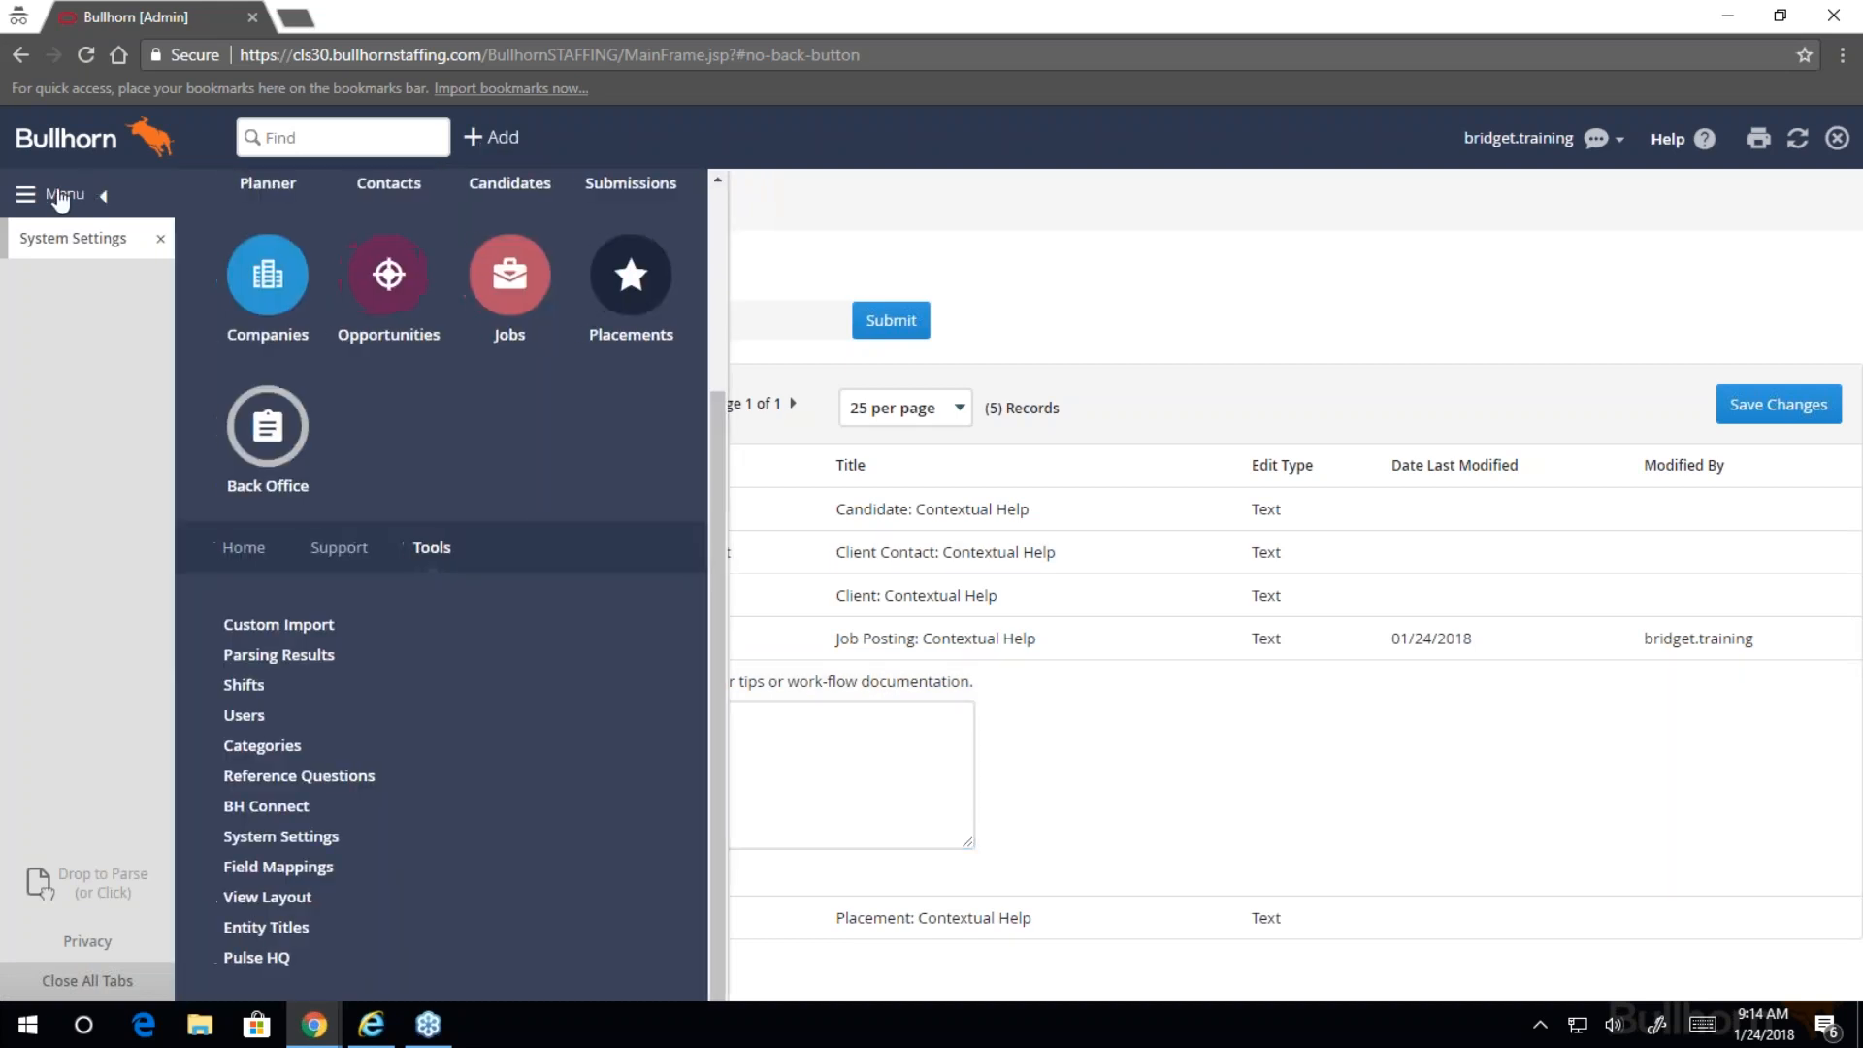
left_click(528, 301)
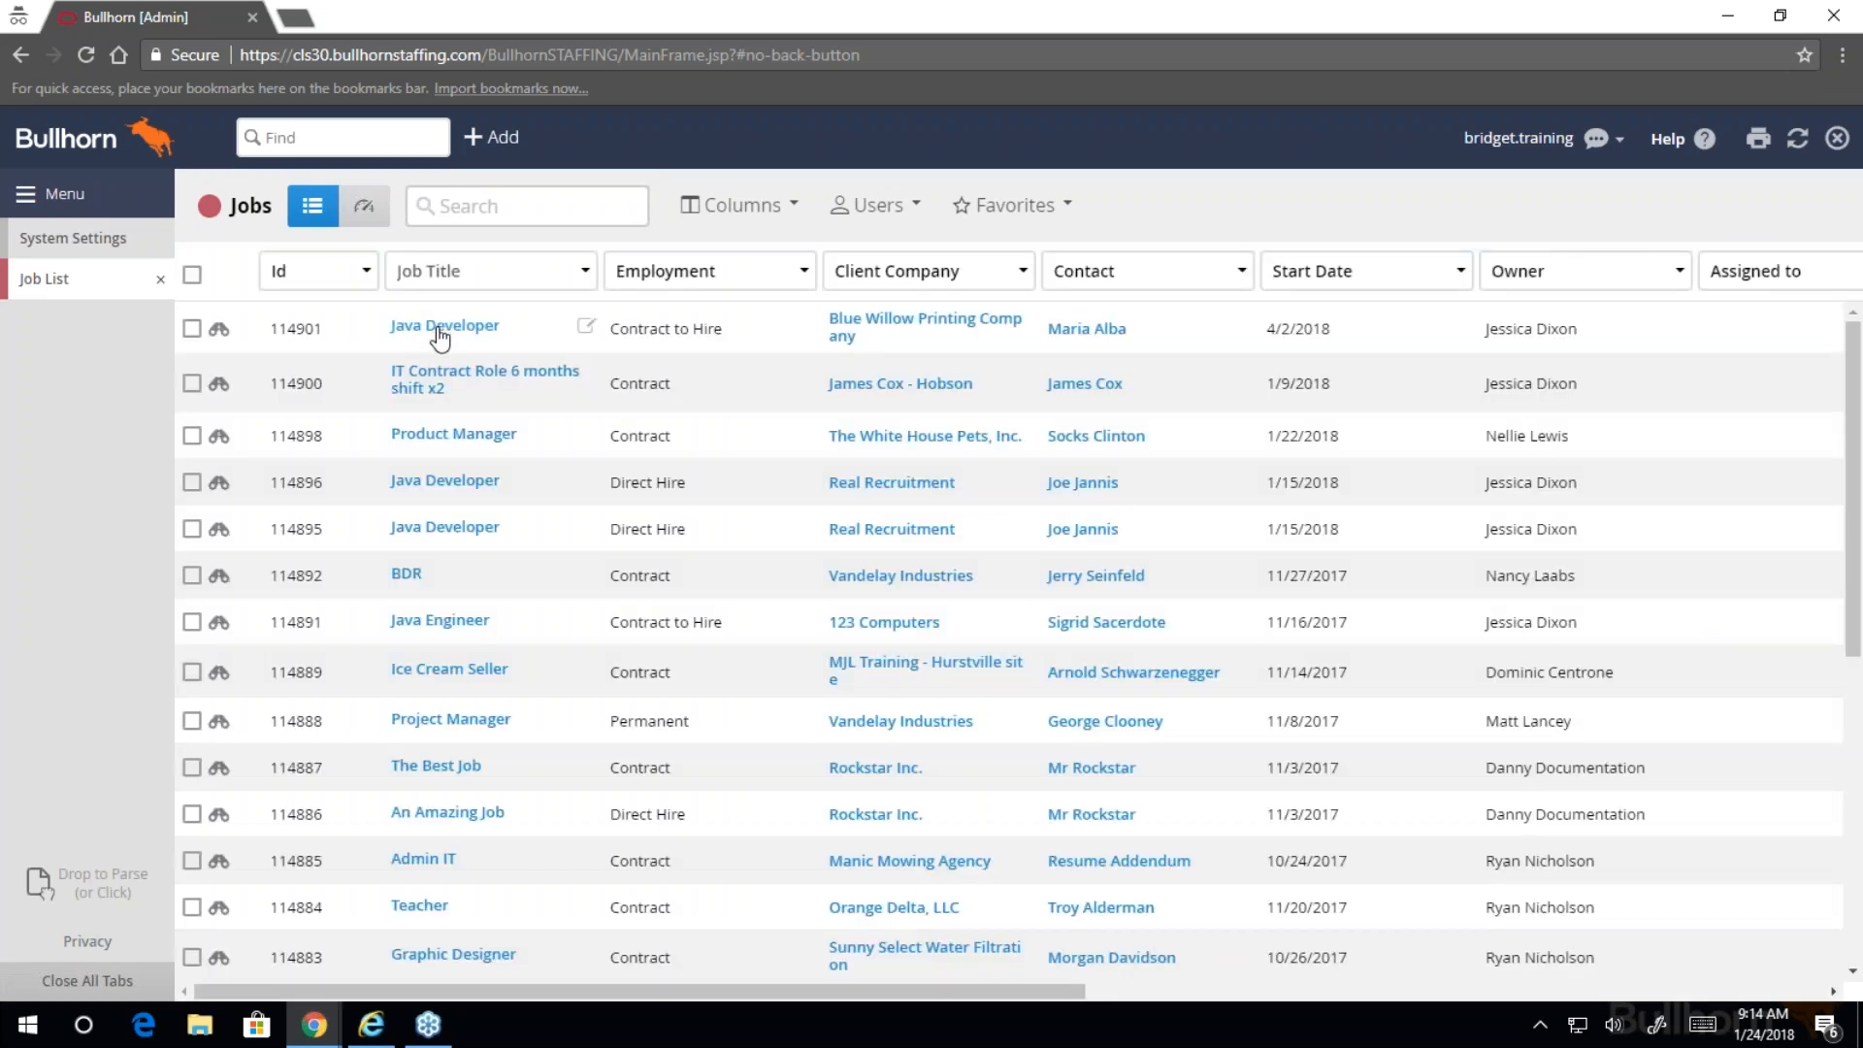
left_click(439, 330)
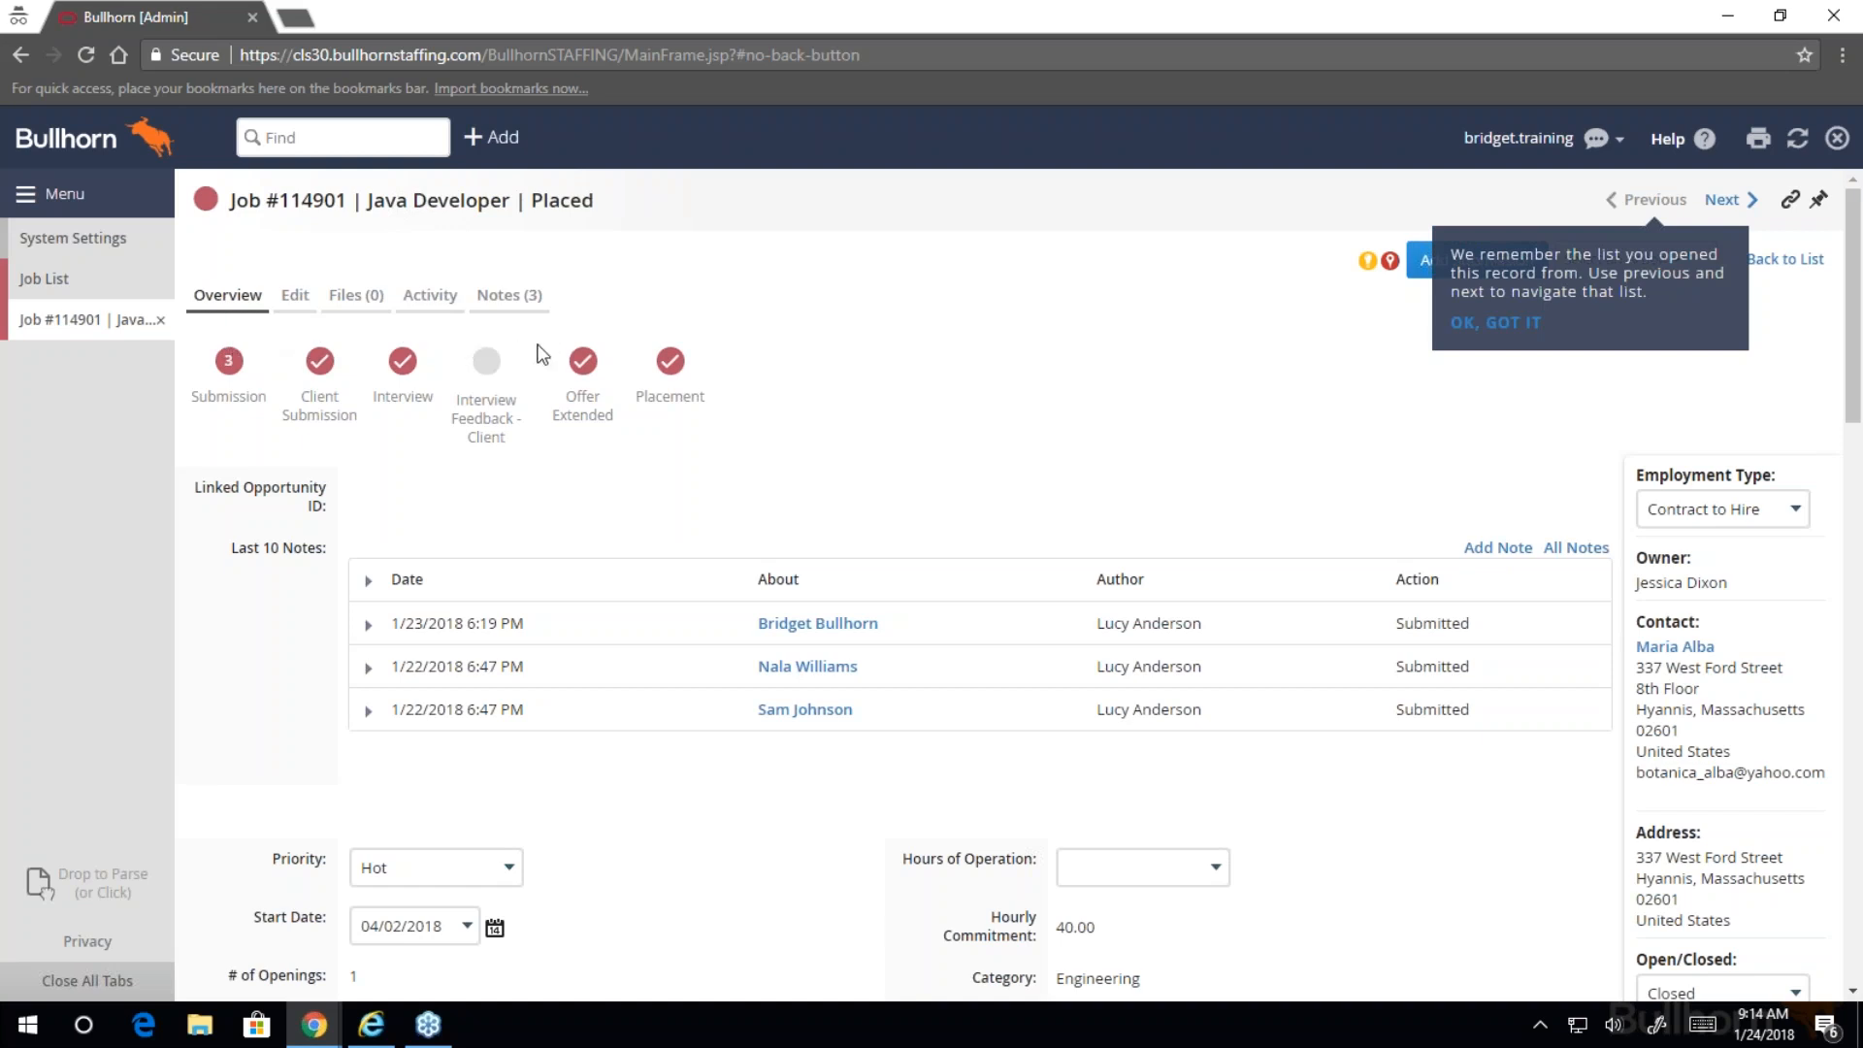
- Return to the system settings, set the jobPostingContextualHelp value to "All submissions require a checklist" and save the changes
left_click(78, 243)
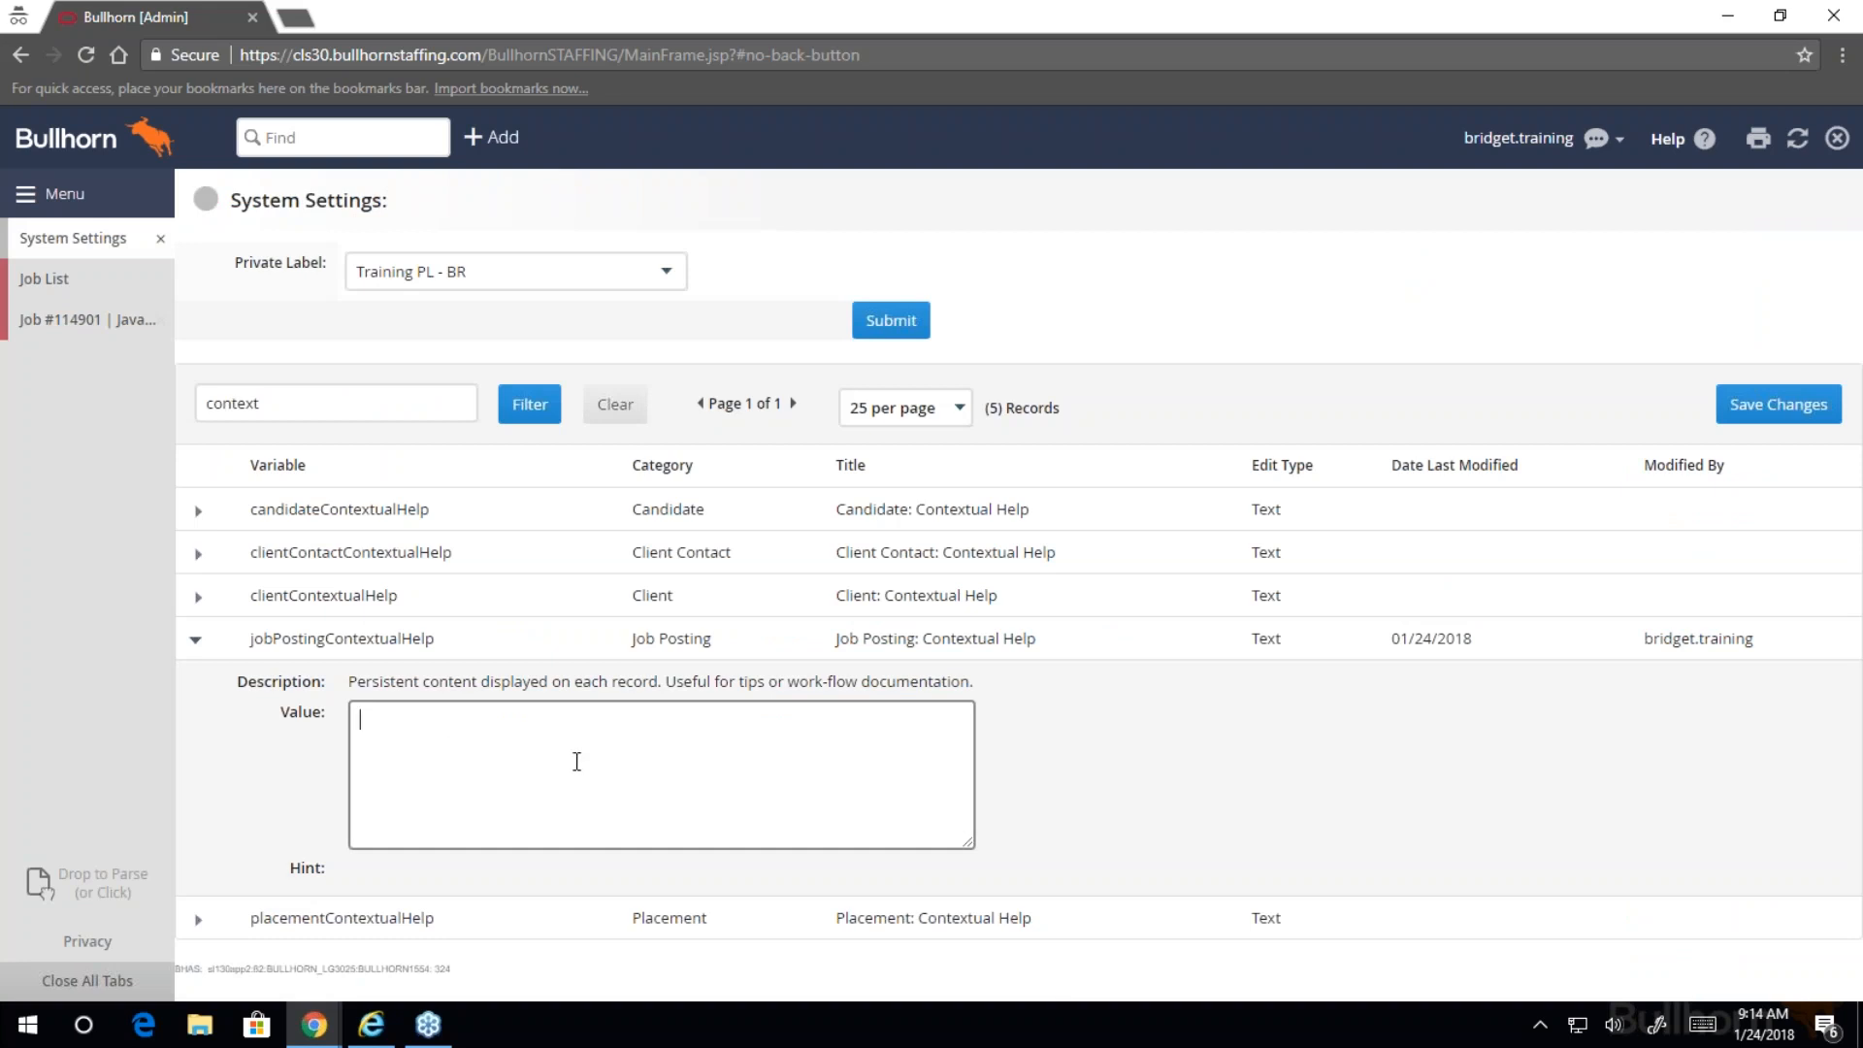
type("All submissions require a checklist")
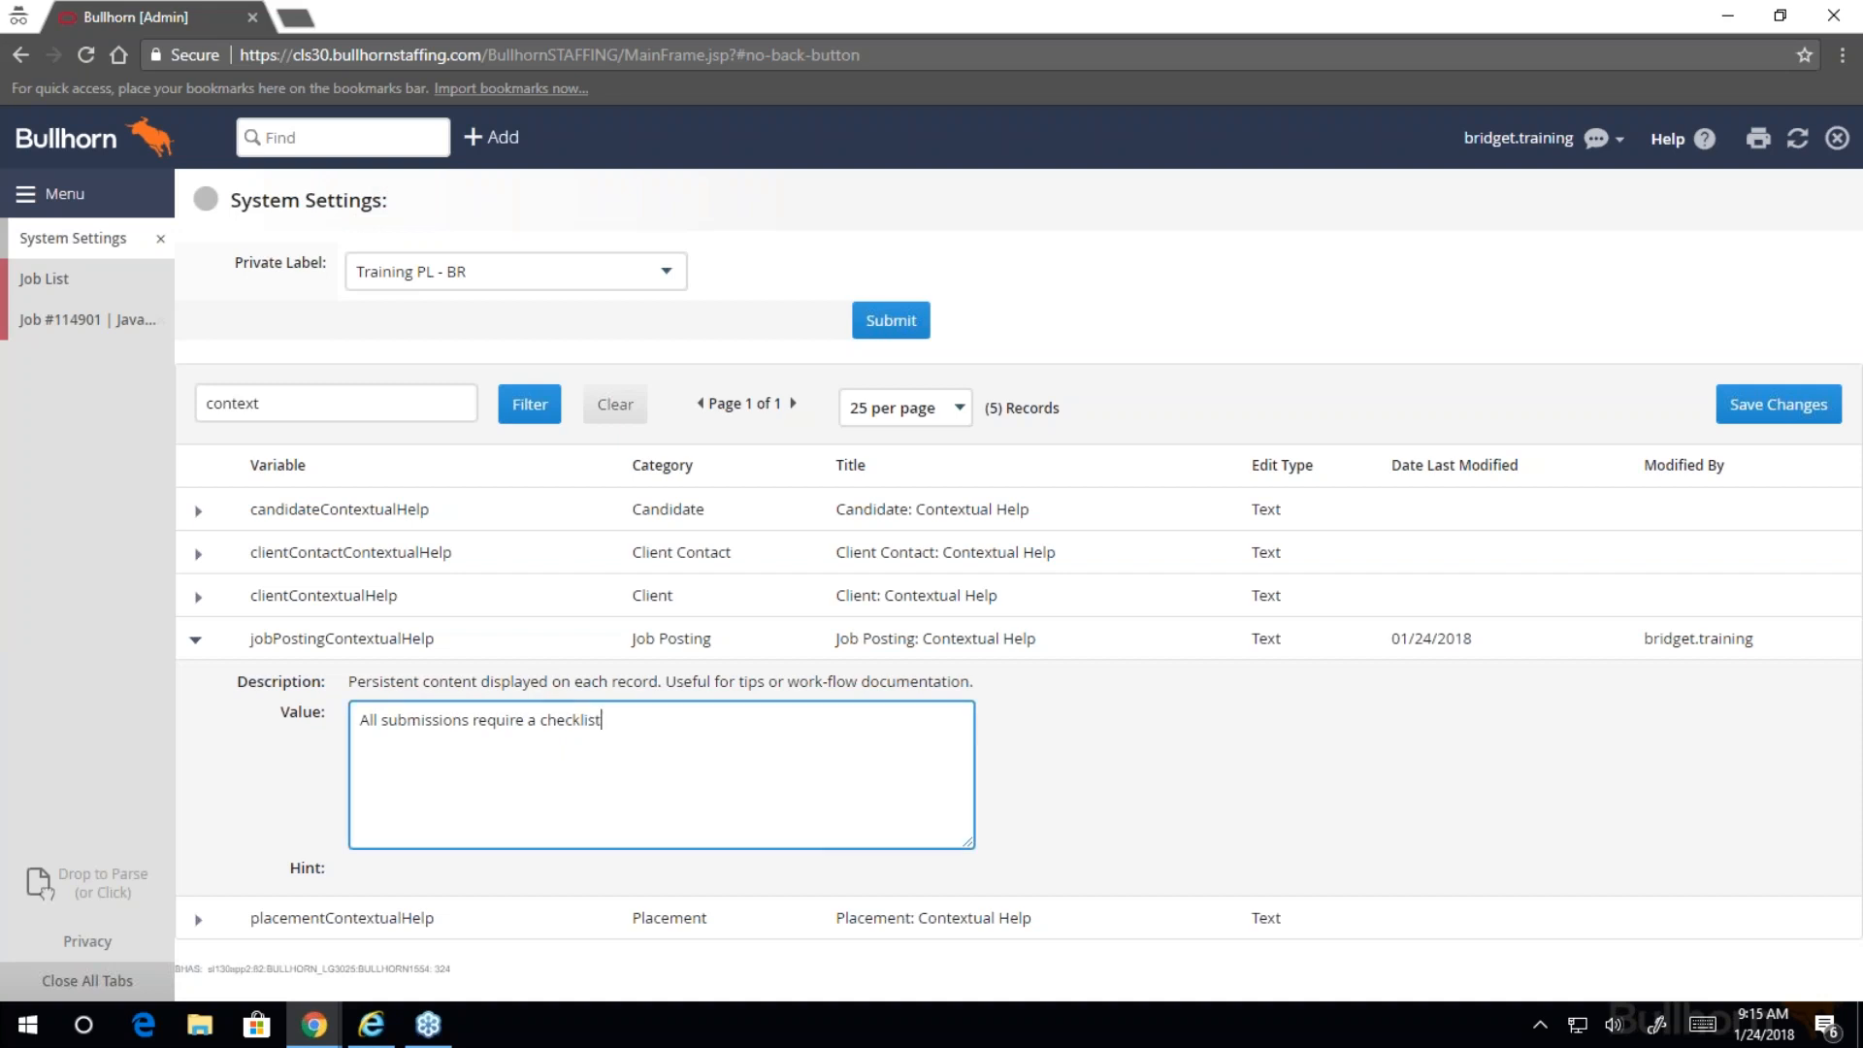
left_click(1748, 419)
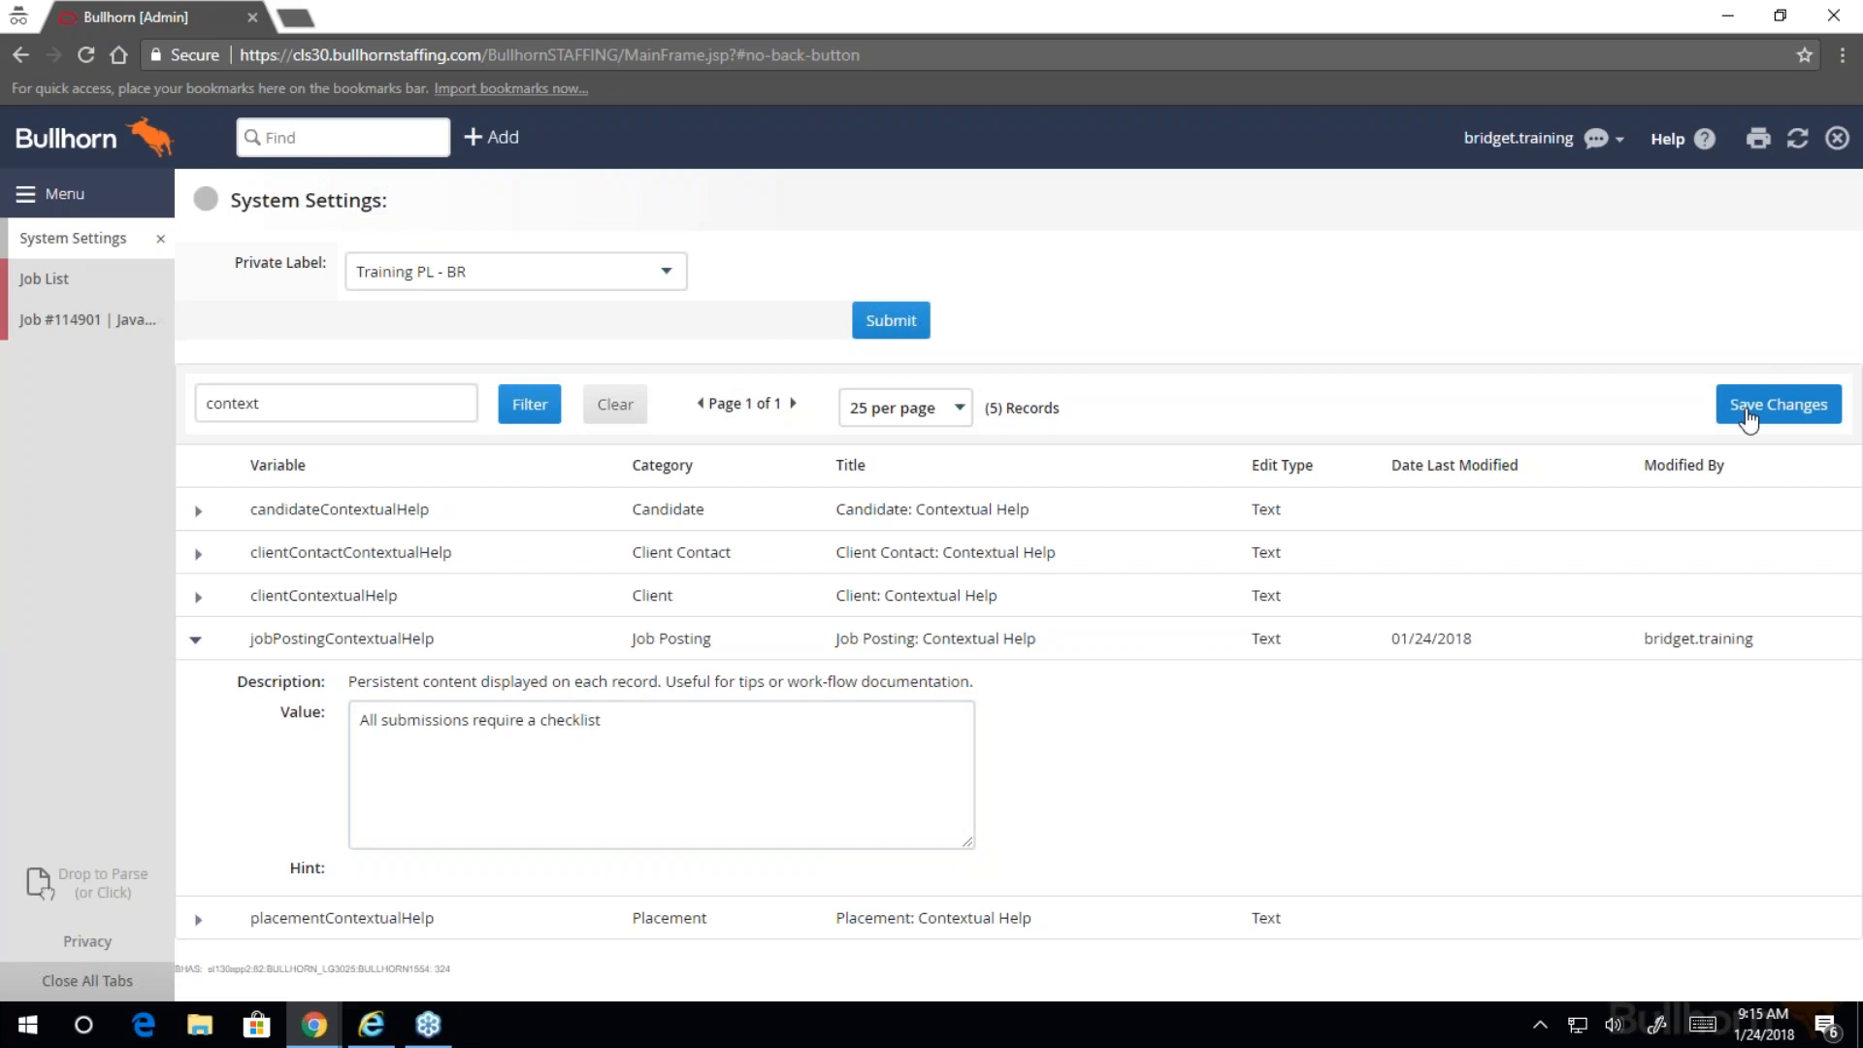
- Refresh the job list and reopen the first Java Developer job to examine the contextual help text on its overview
left_click(160, 320)
left_click(82, 289)
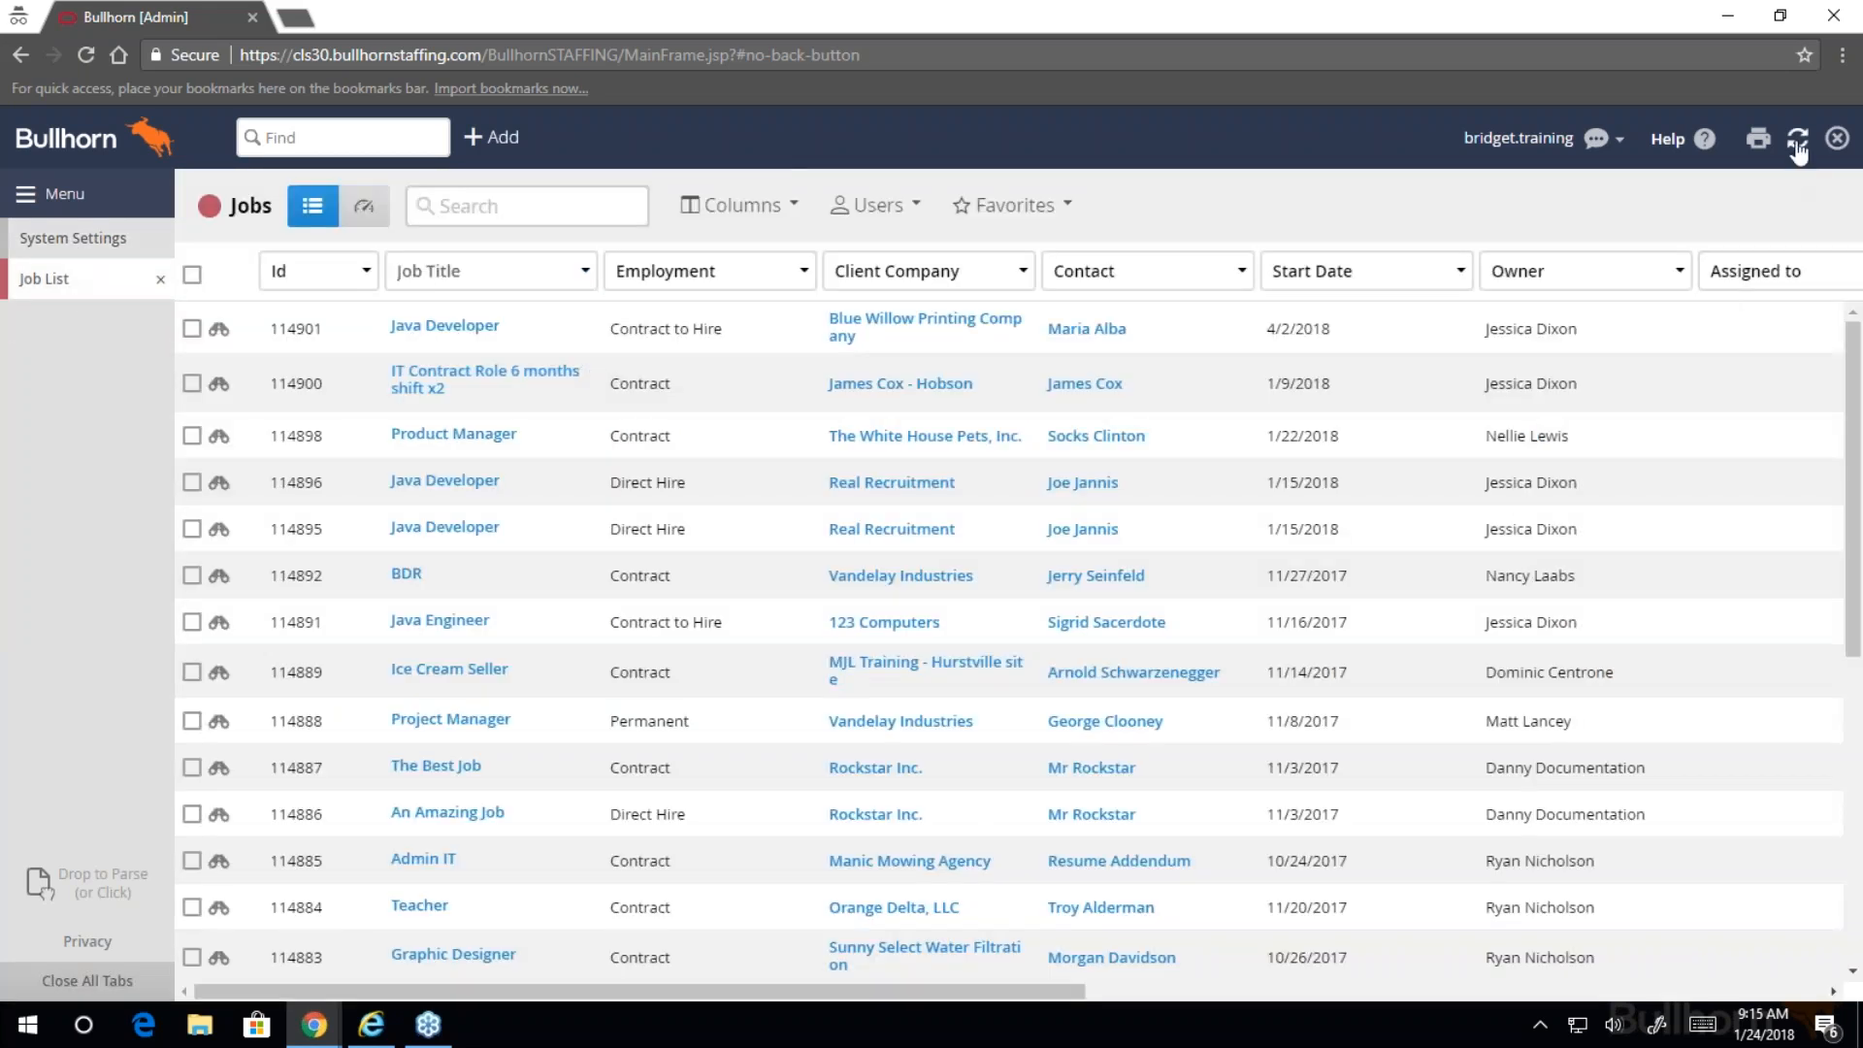
left_click(1797, 138)
left_click(459, 330)
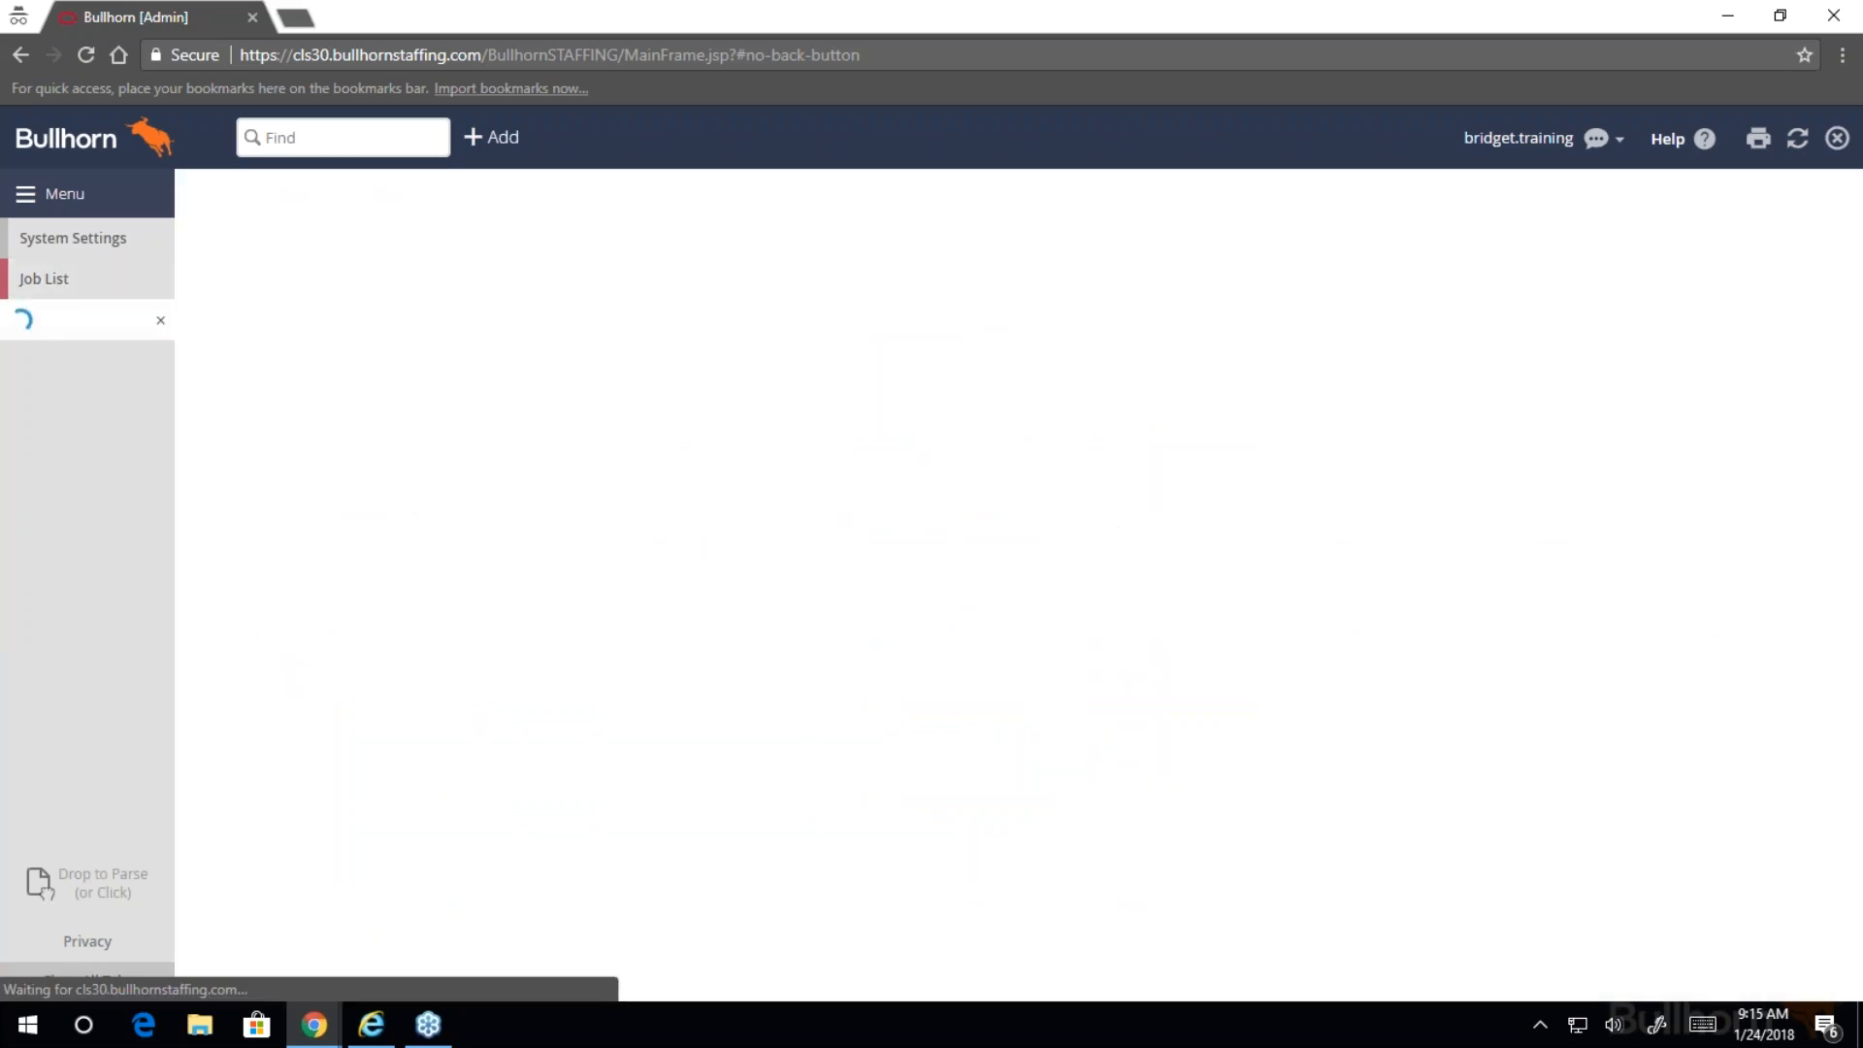
left_click_drag(430, 342, 189, 344)
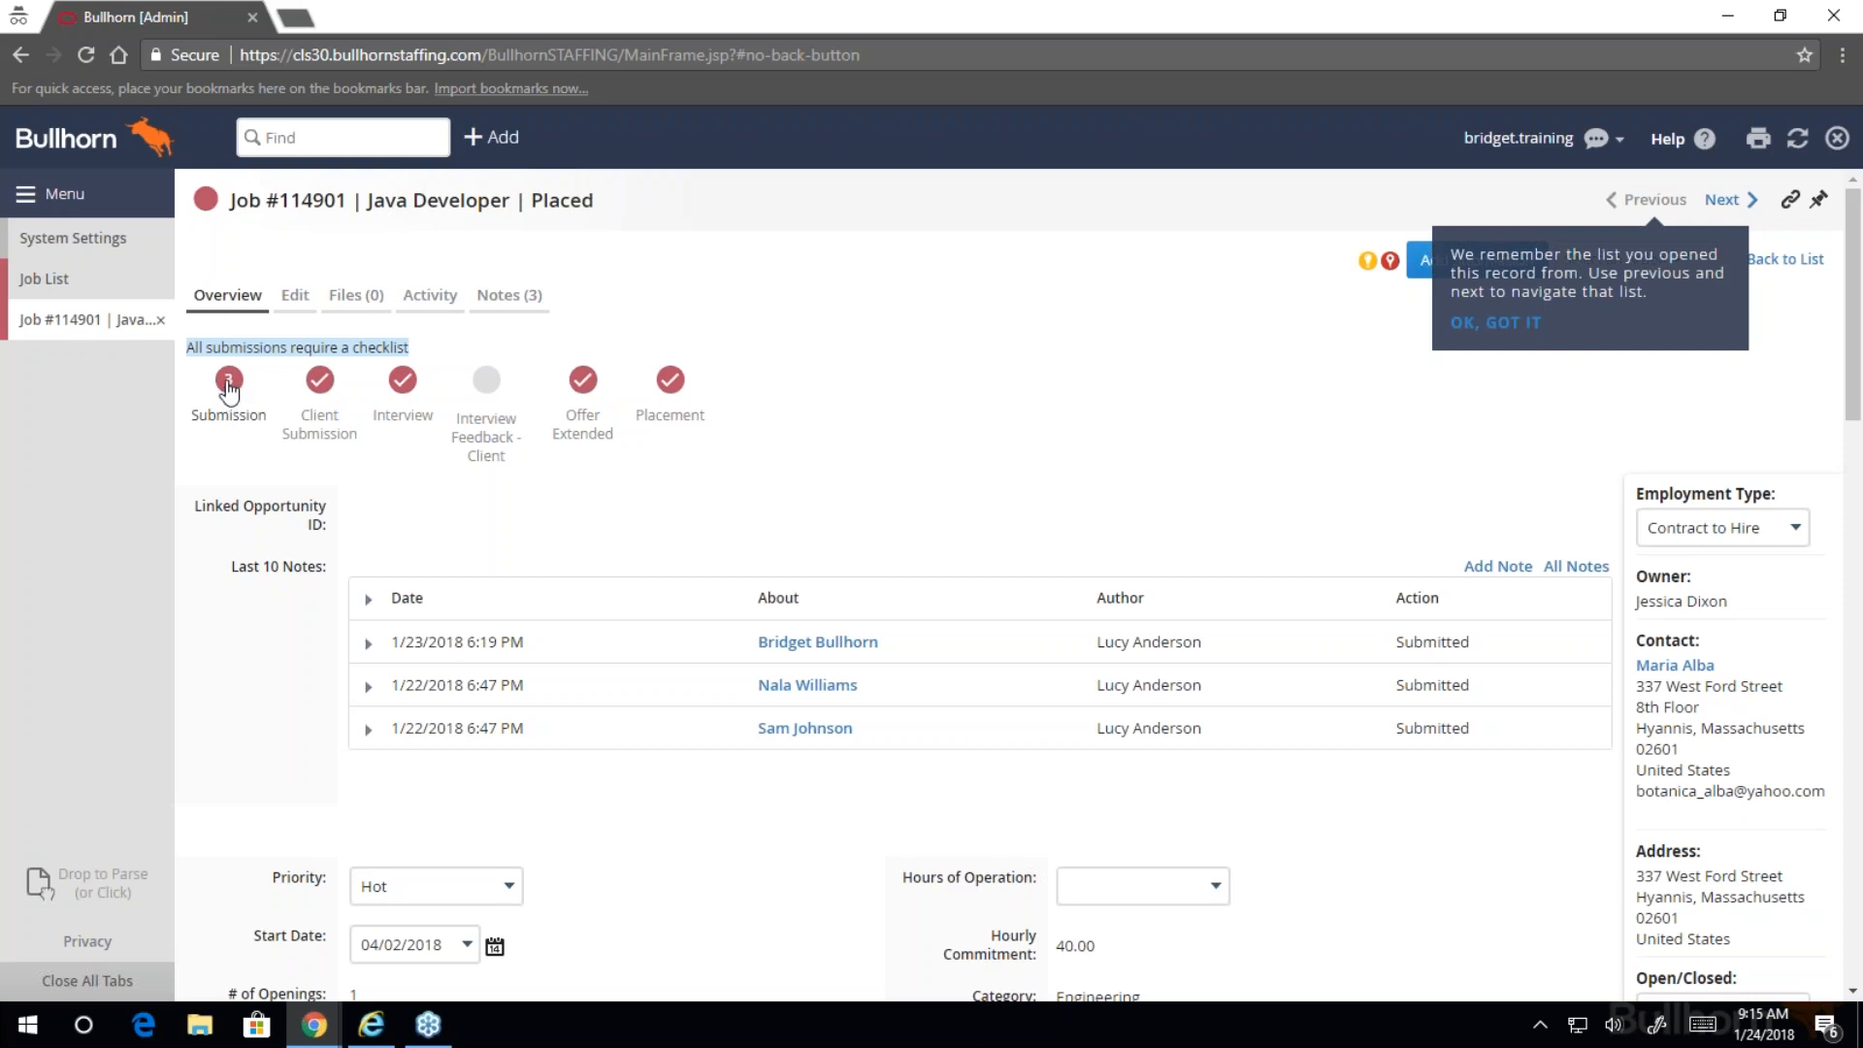
- Return to the system settings and filter them by "auto"
left_click(70, 242)
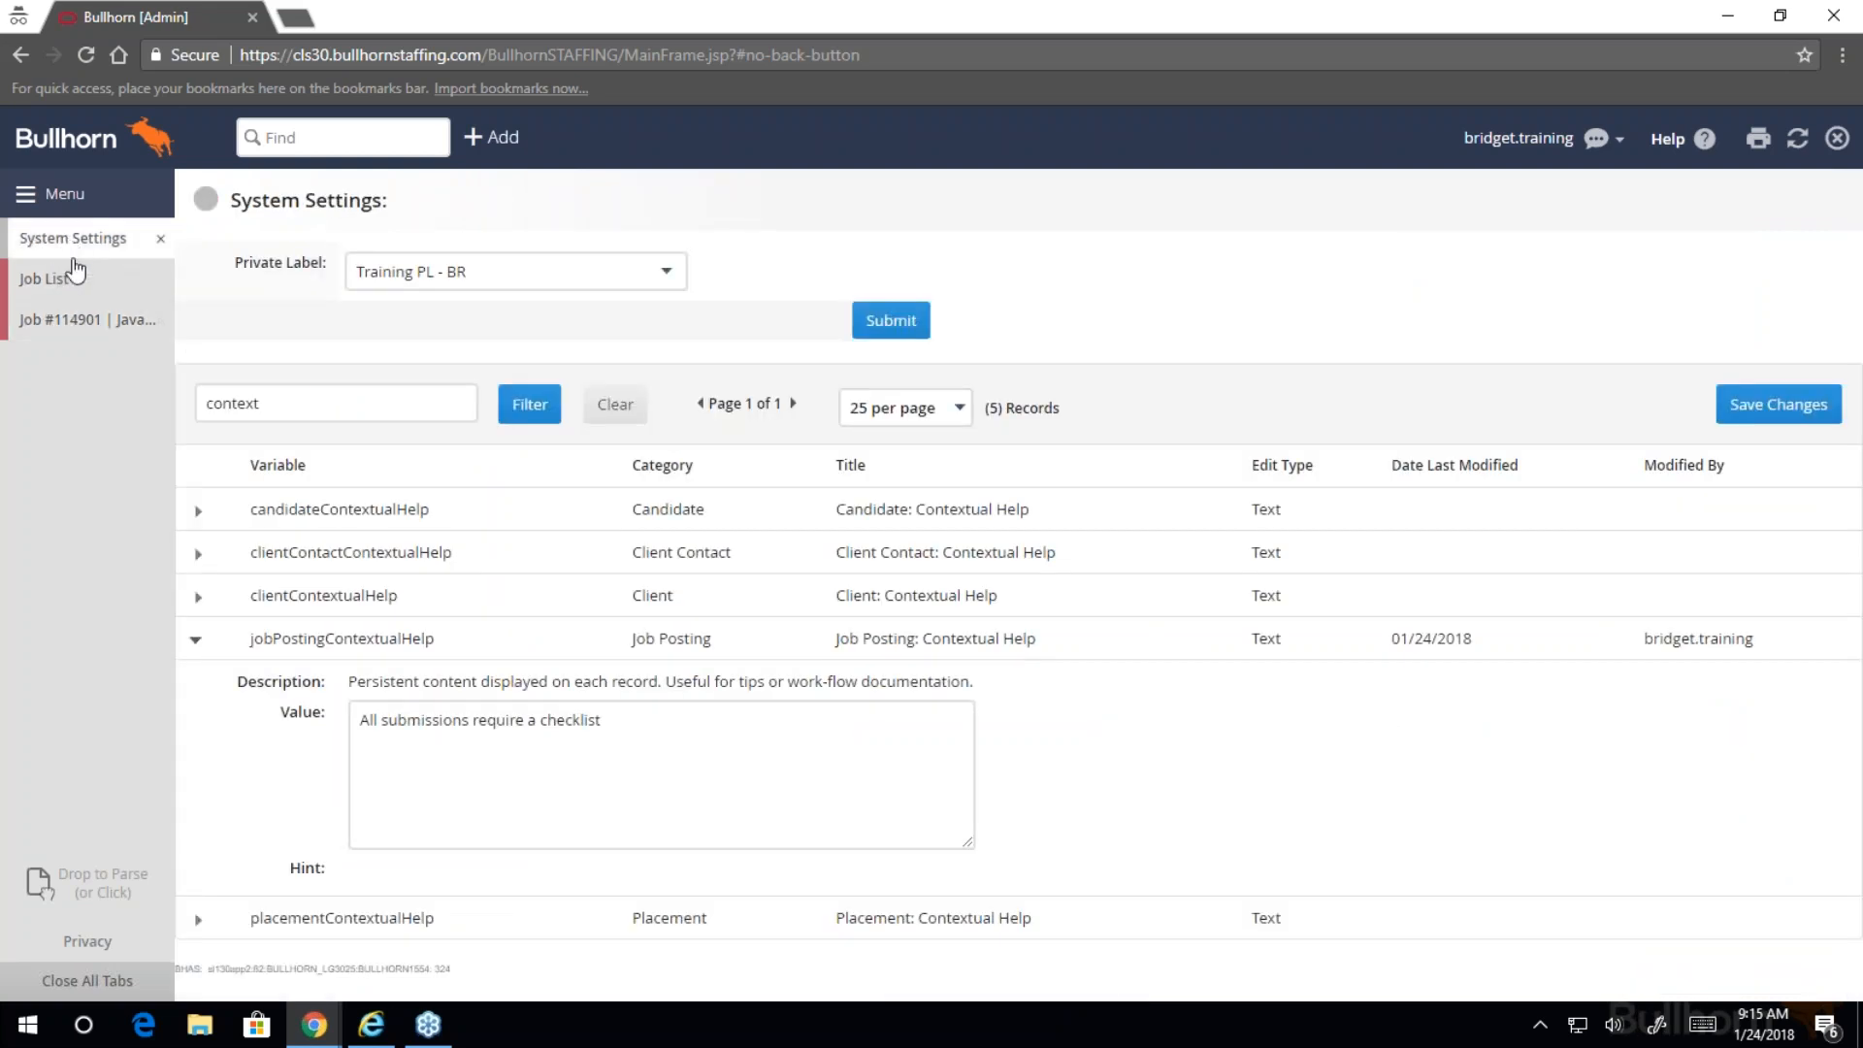
left_click_drag(317, 406, 221, 408)
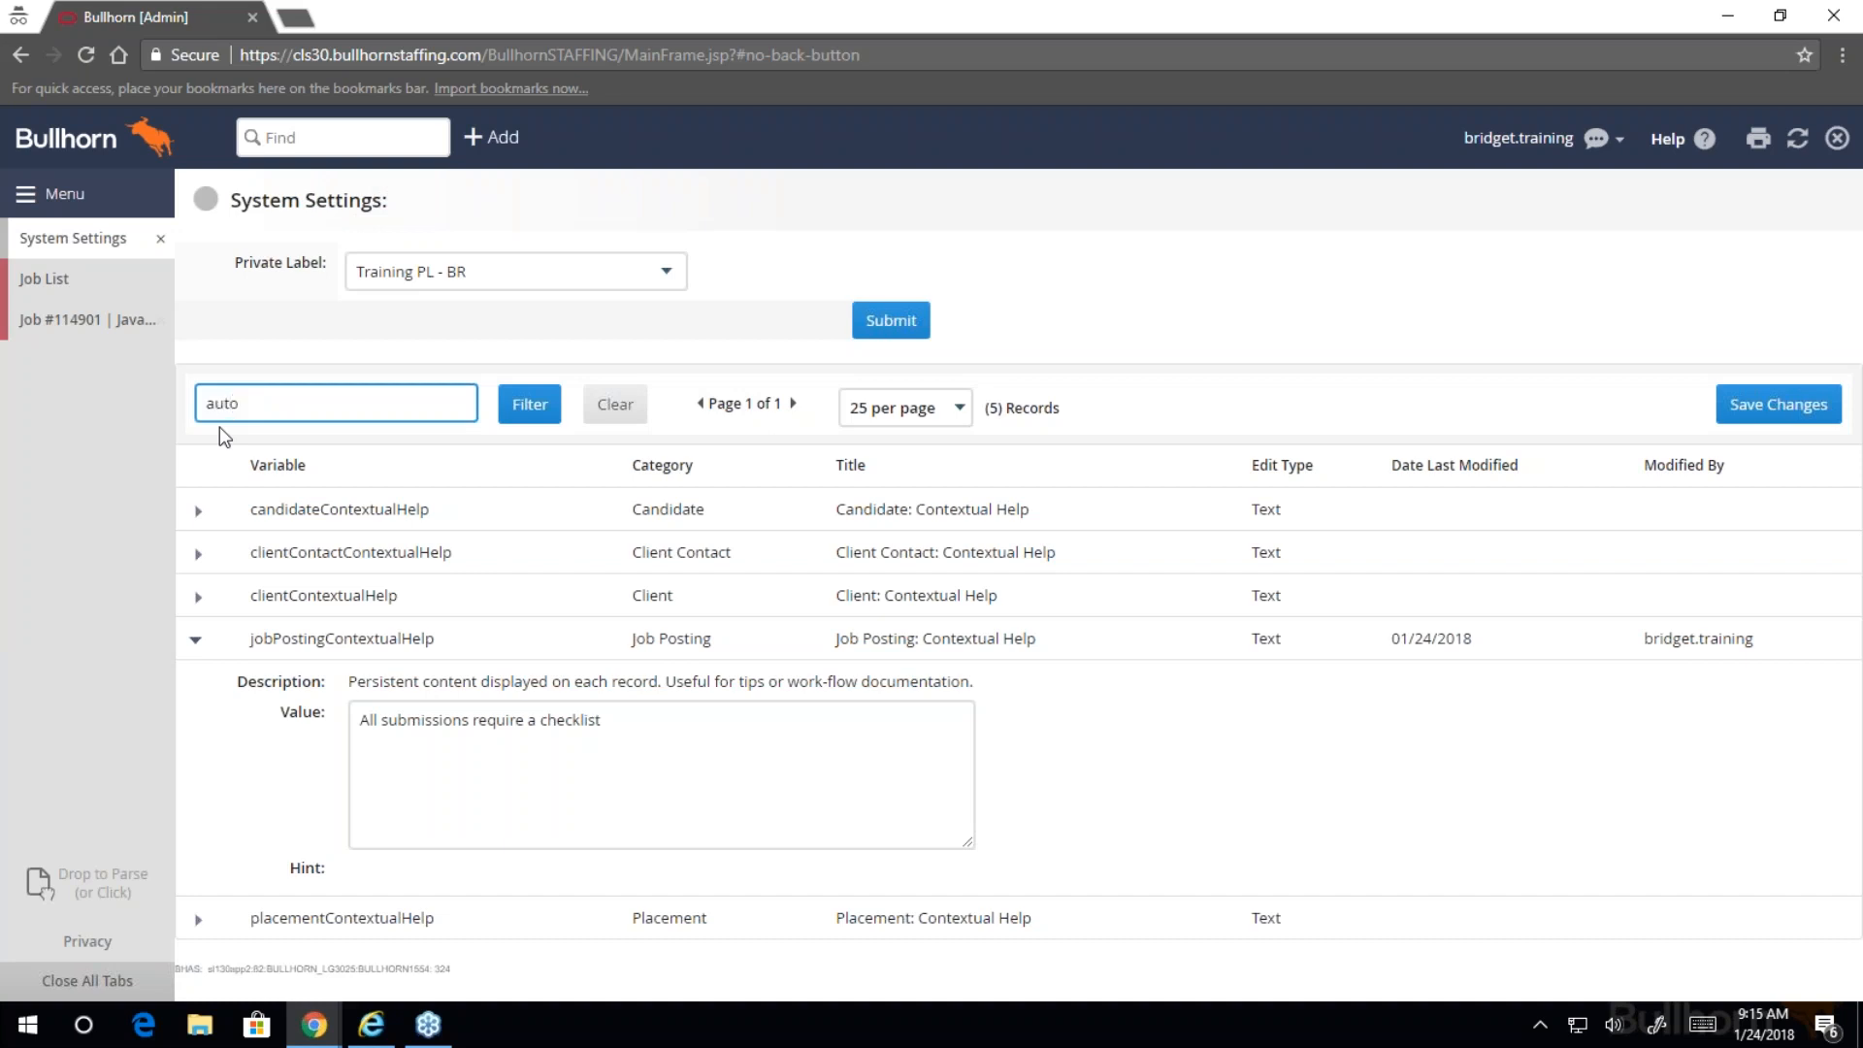
key("Return")
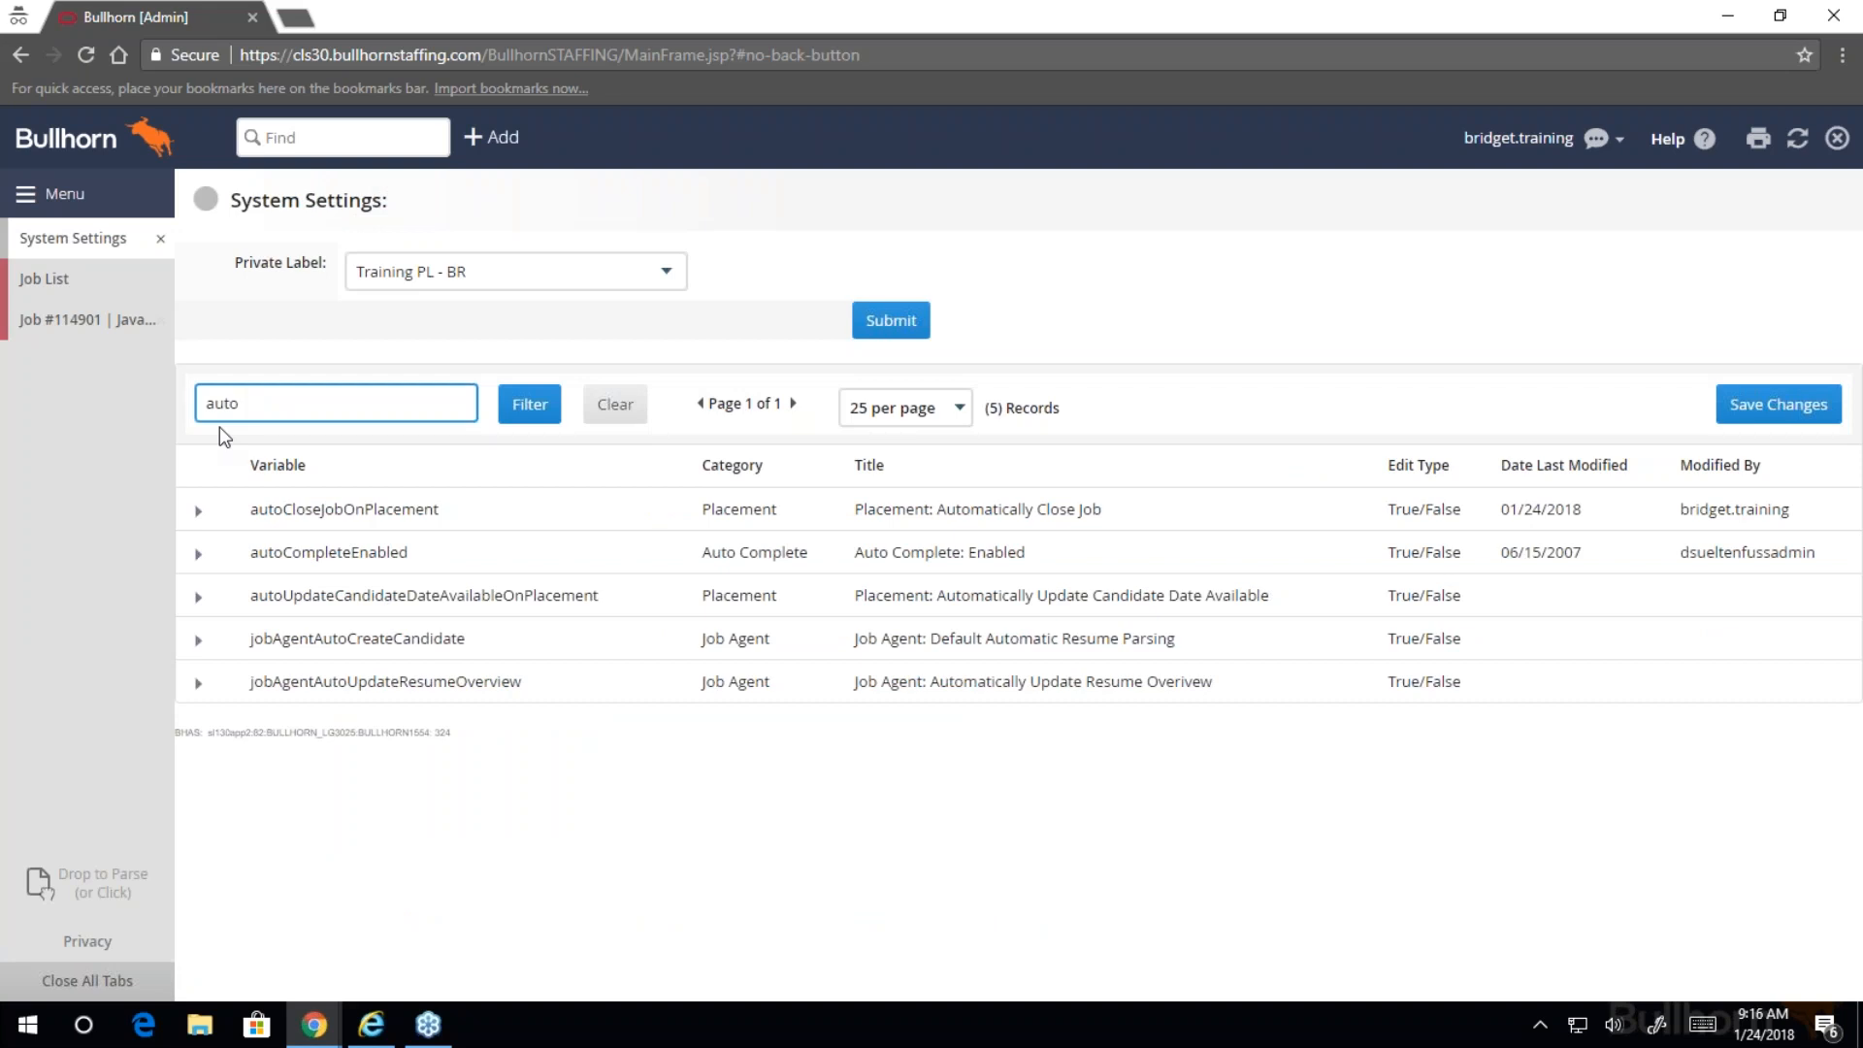
- Set the autoCloseJobOnPlacement value to False and save the changes
left_click_drag(464, 508, 253, 512)
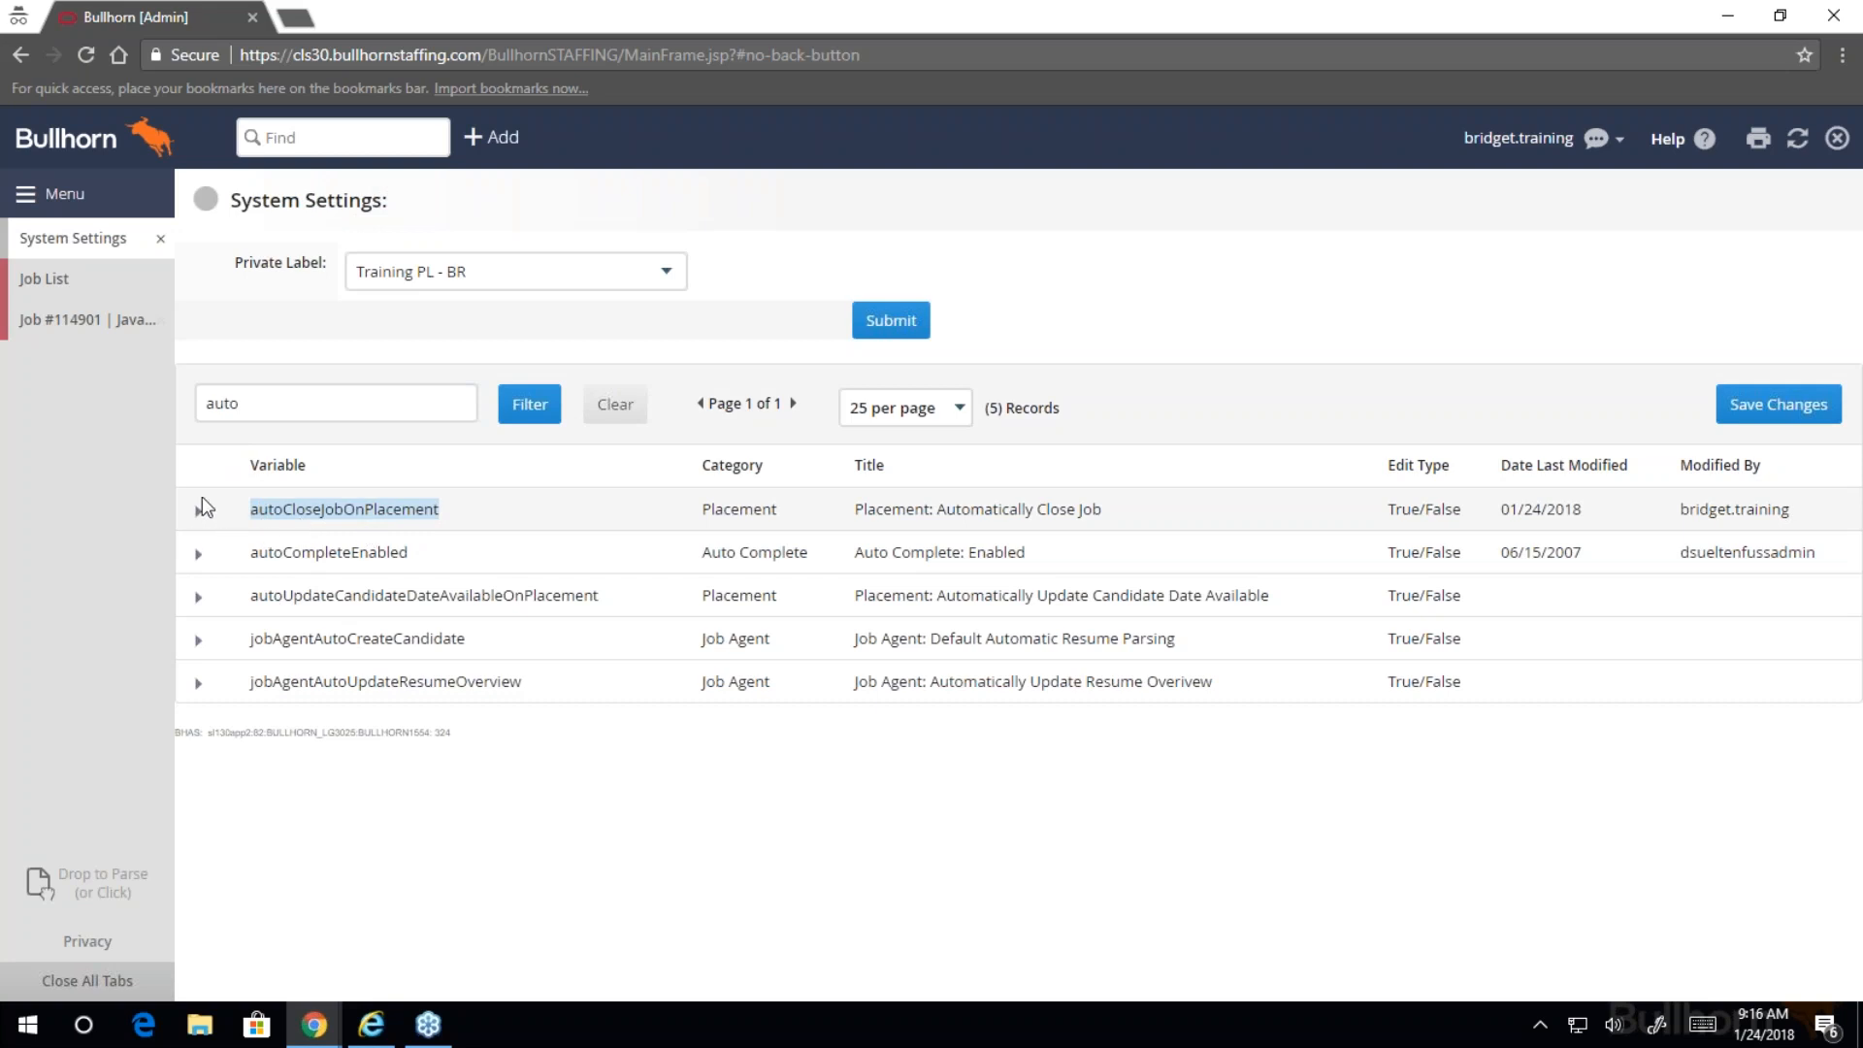
left_click(197, 513)
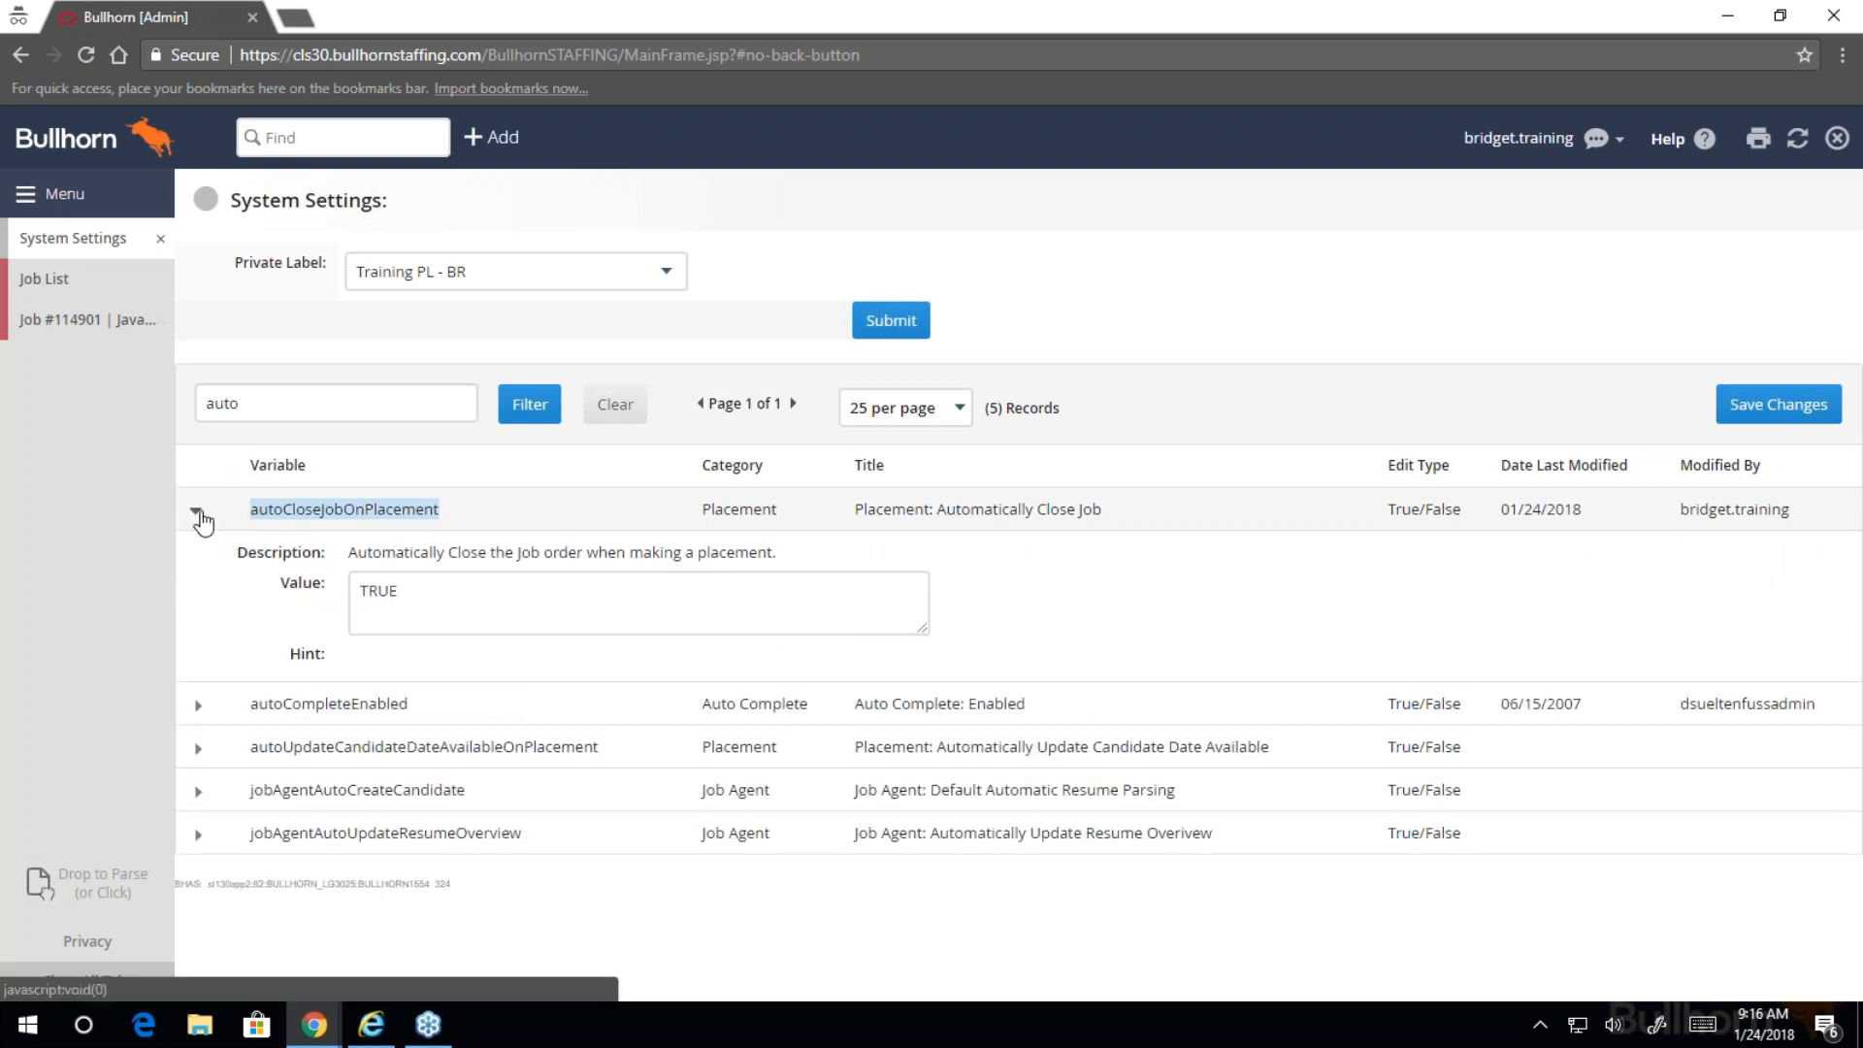
left_click_drag(418, 590, 303, 582)
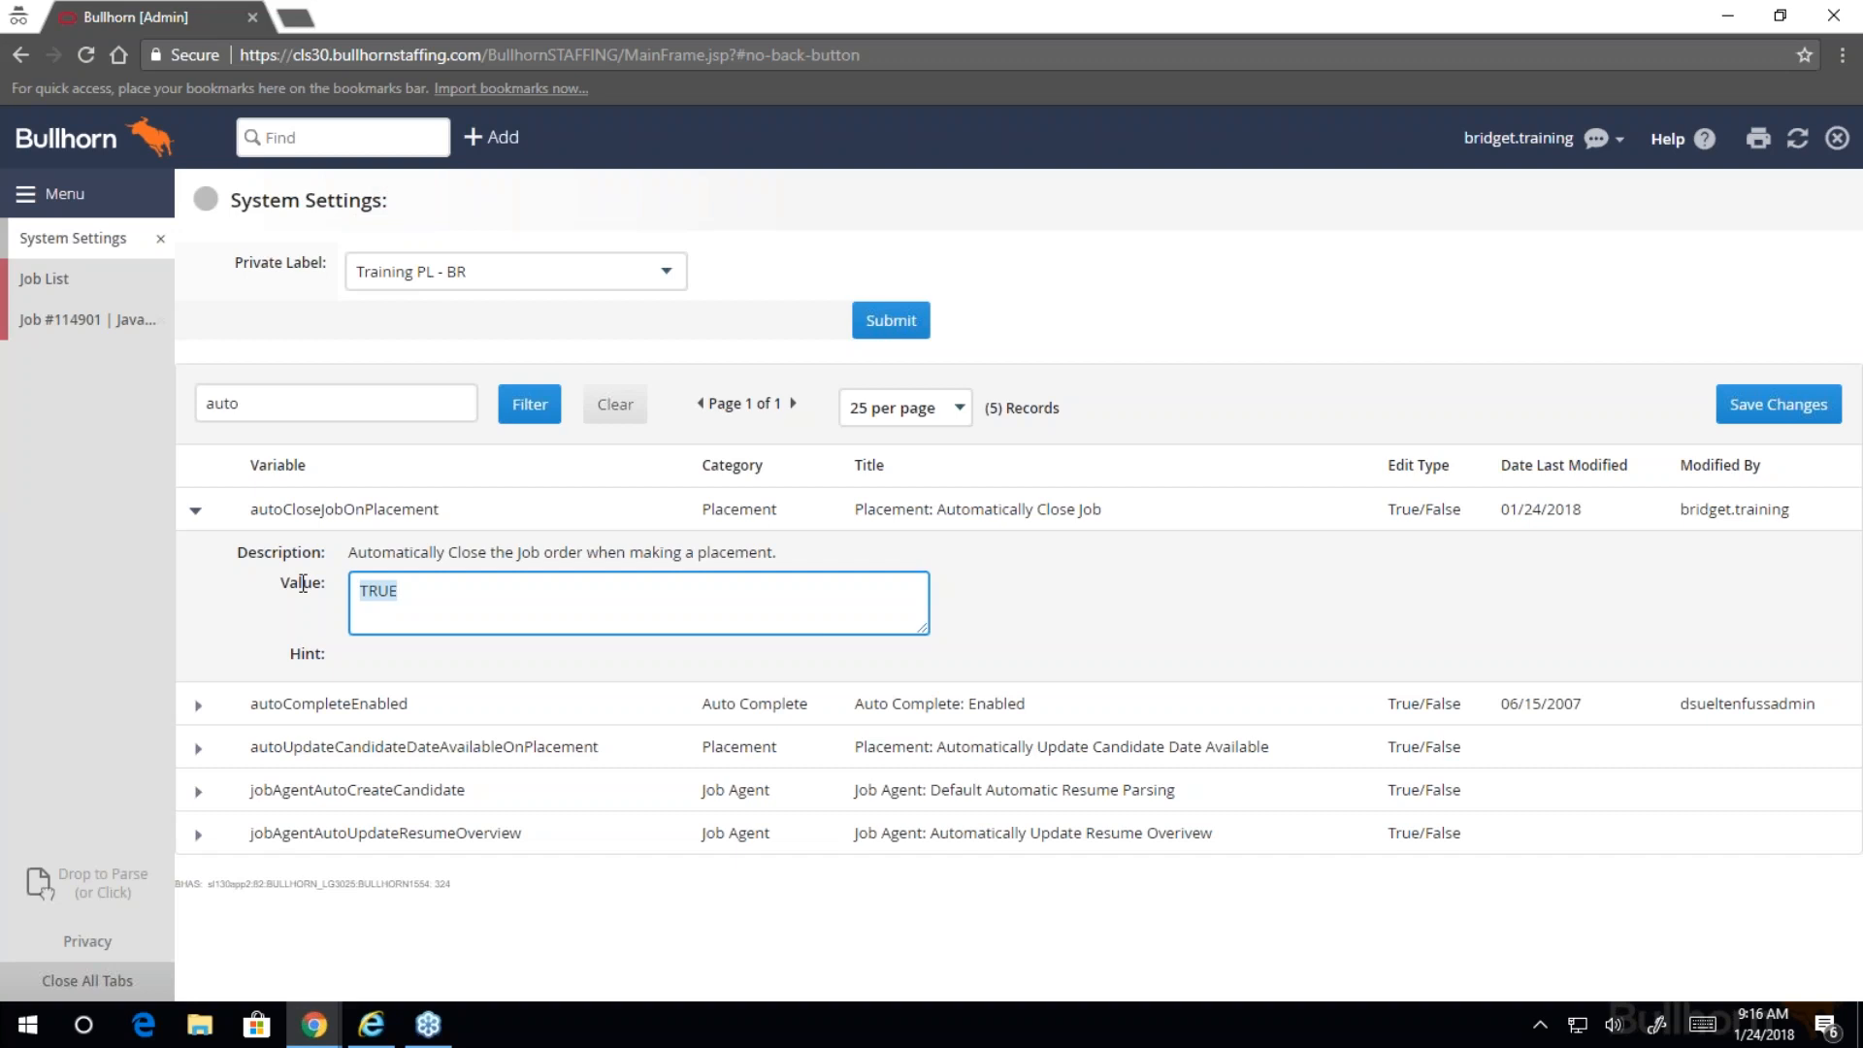
type("False")
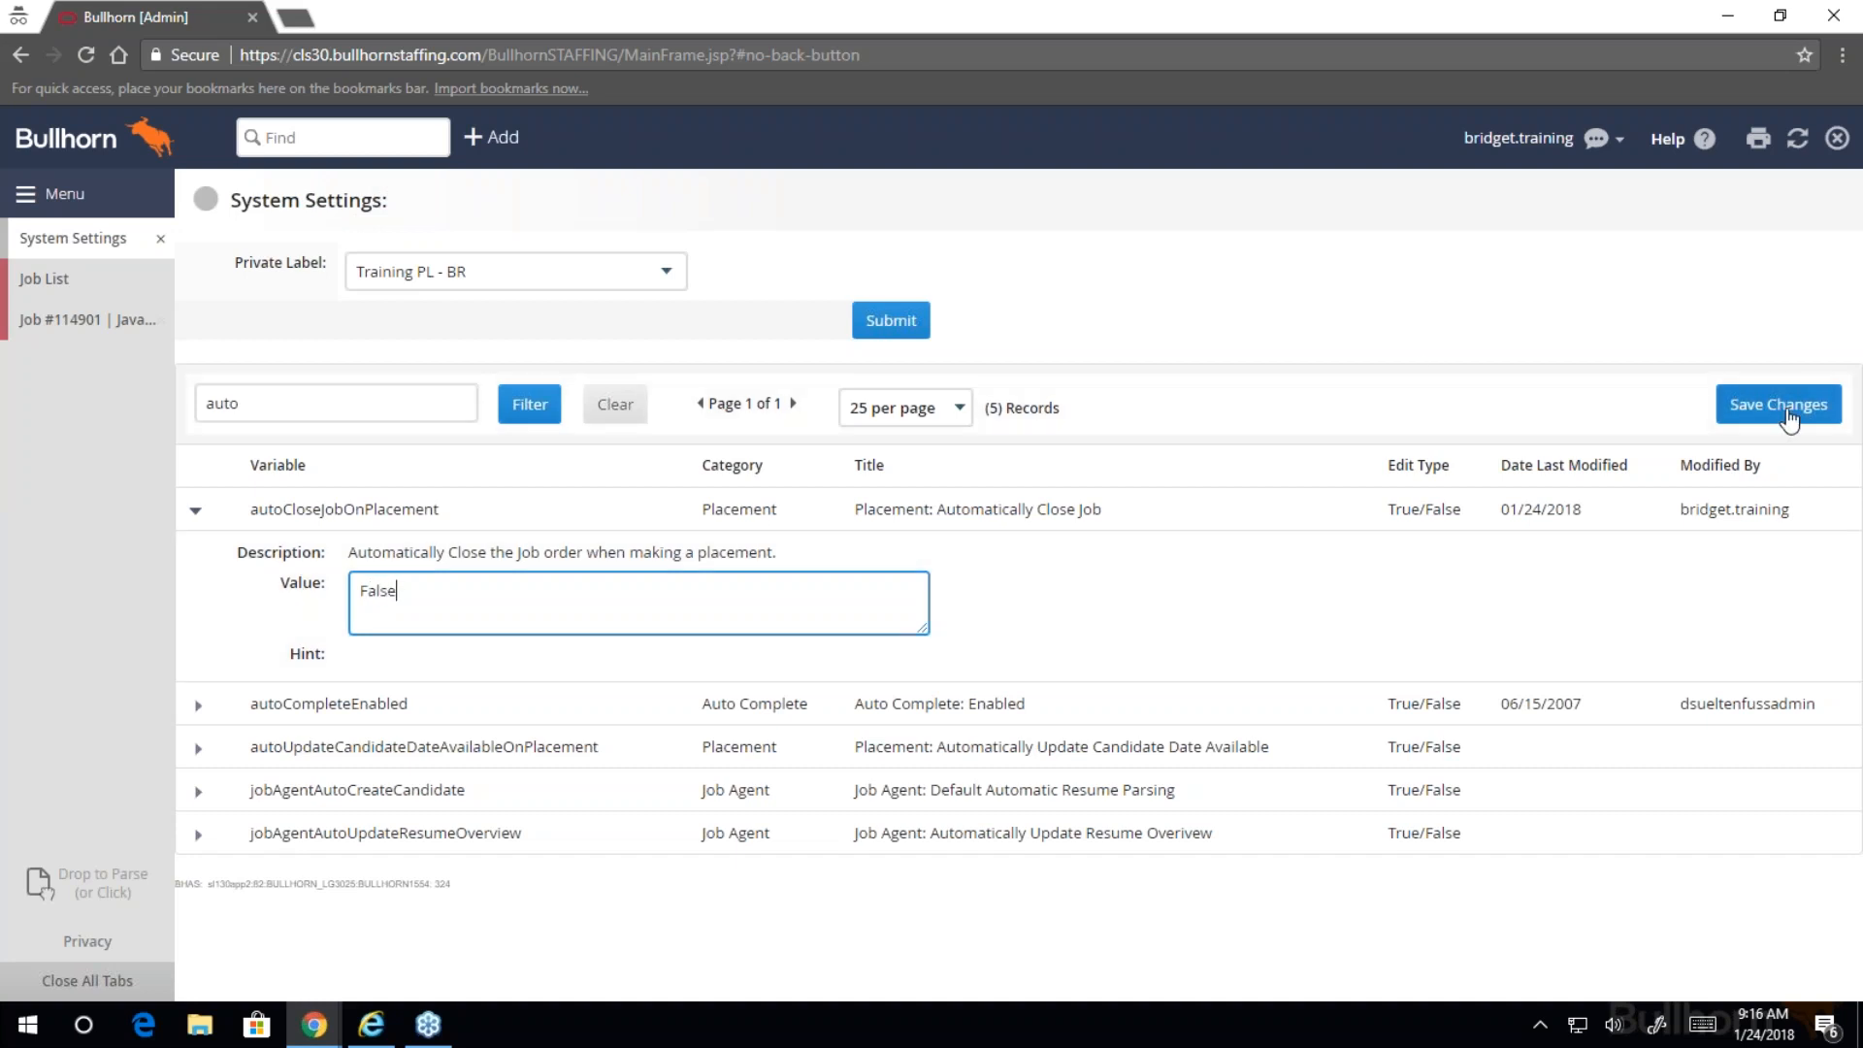
left_click(1789, 419)
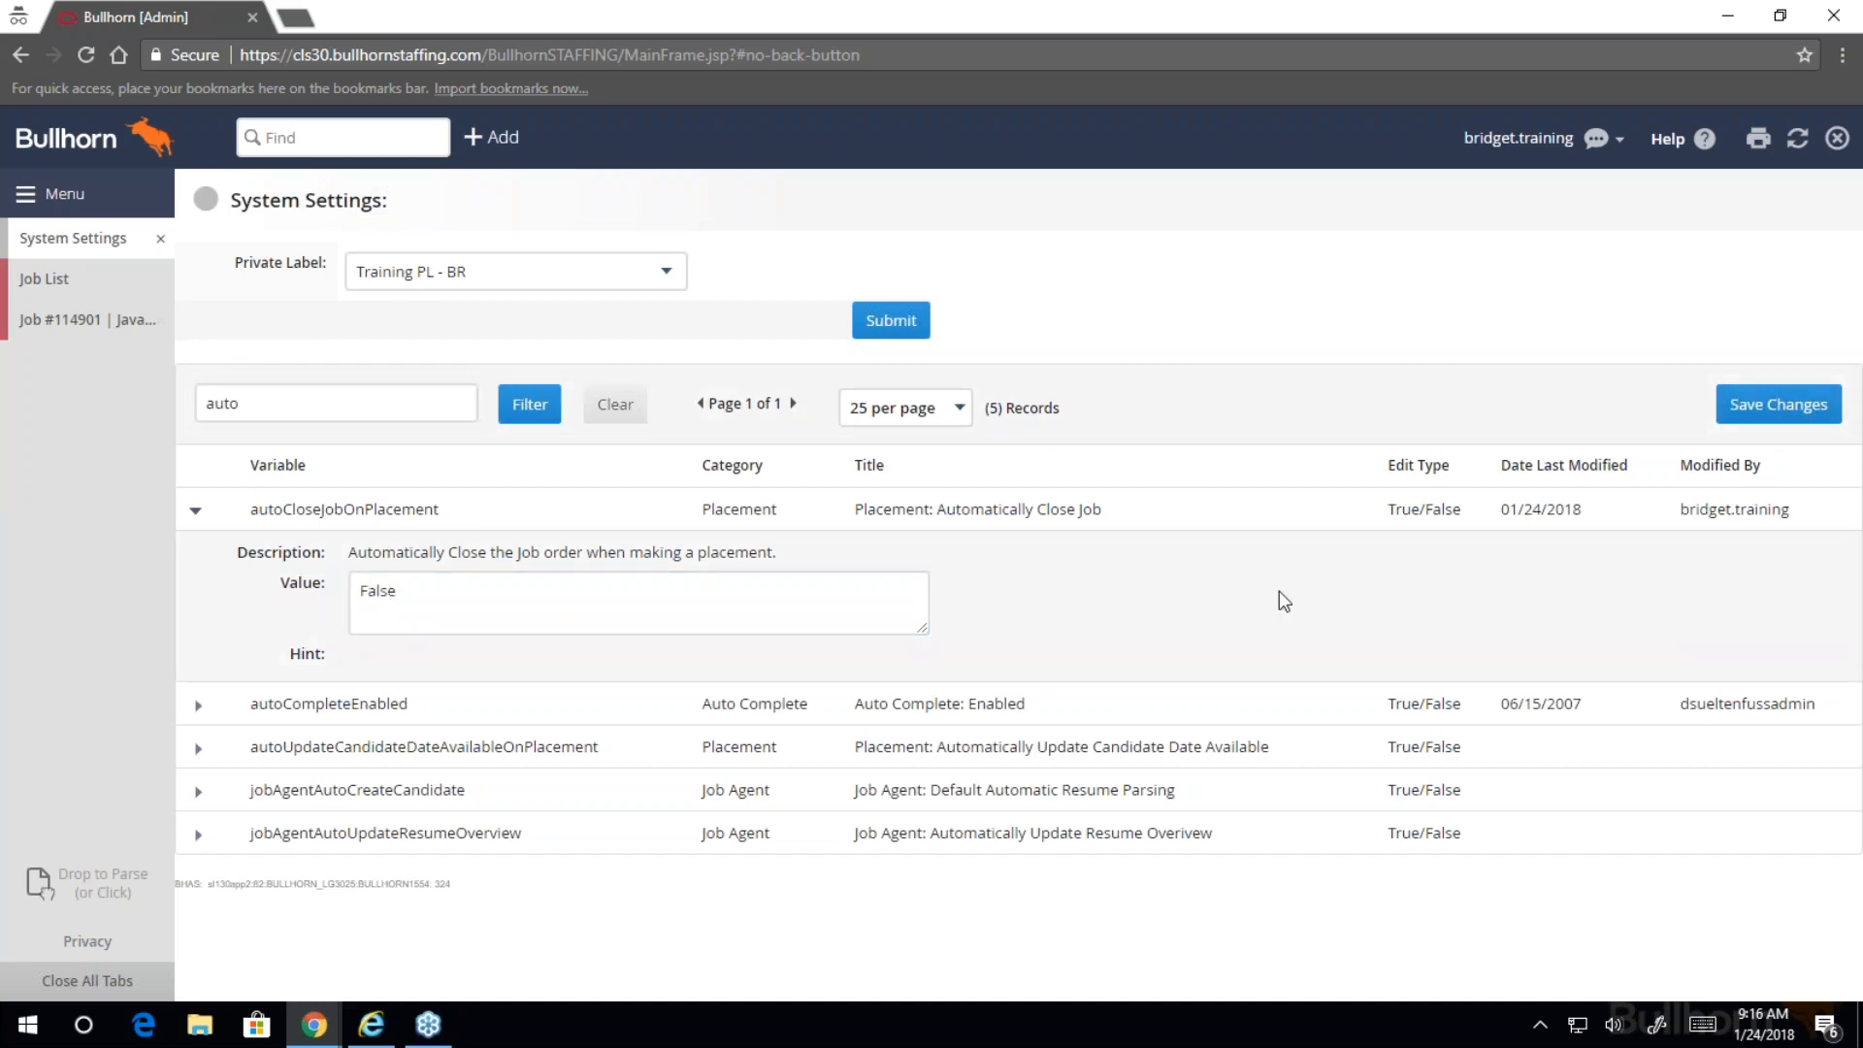
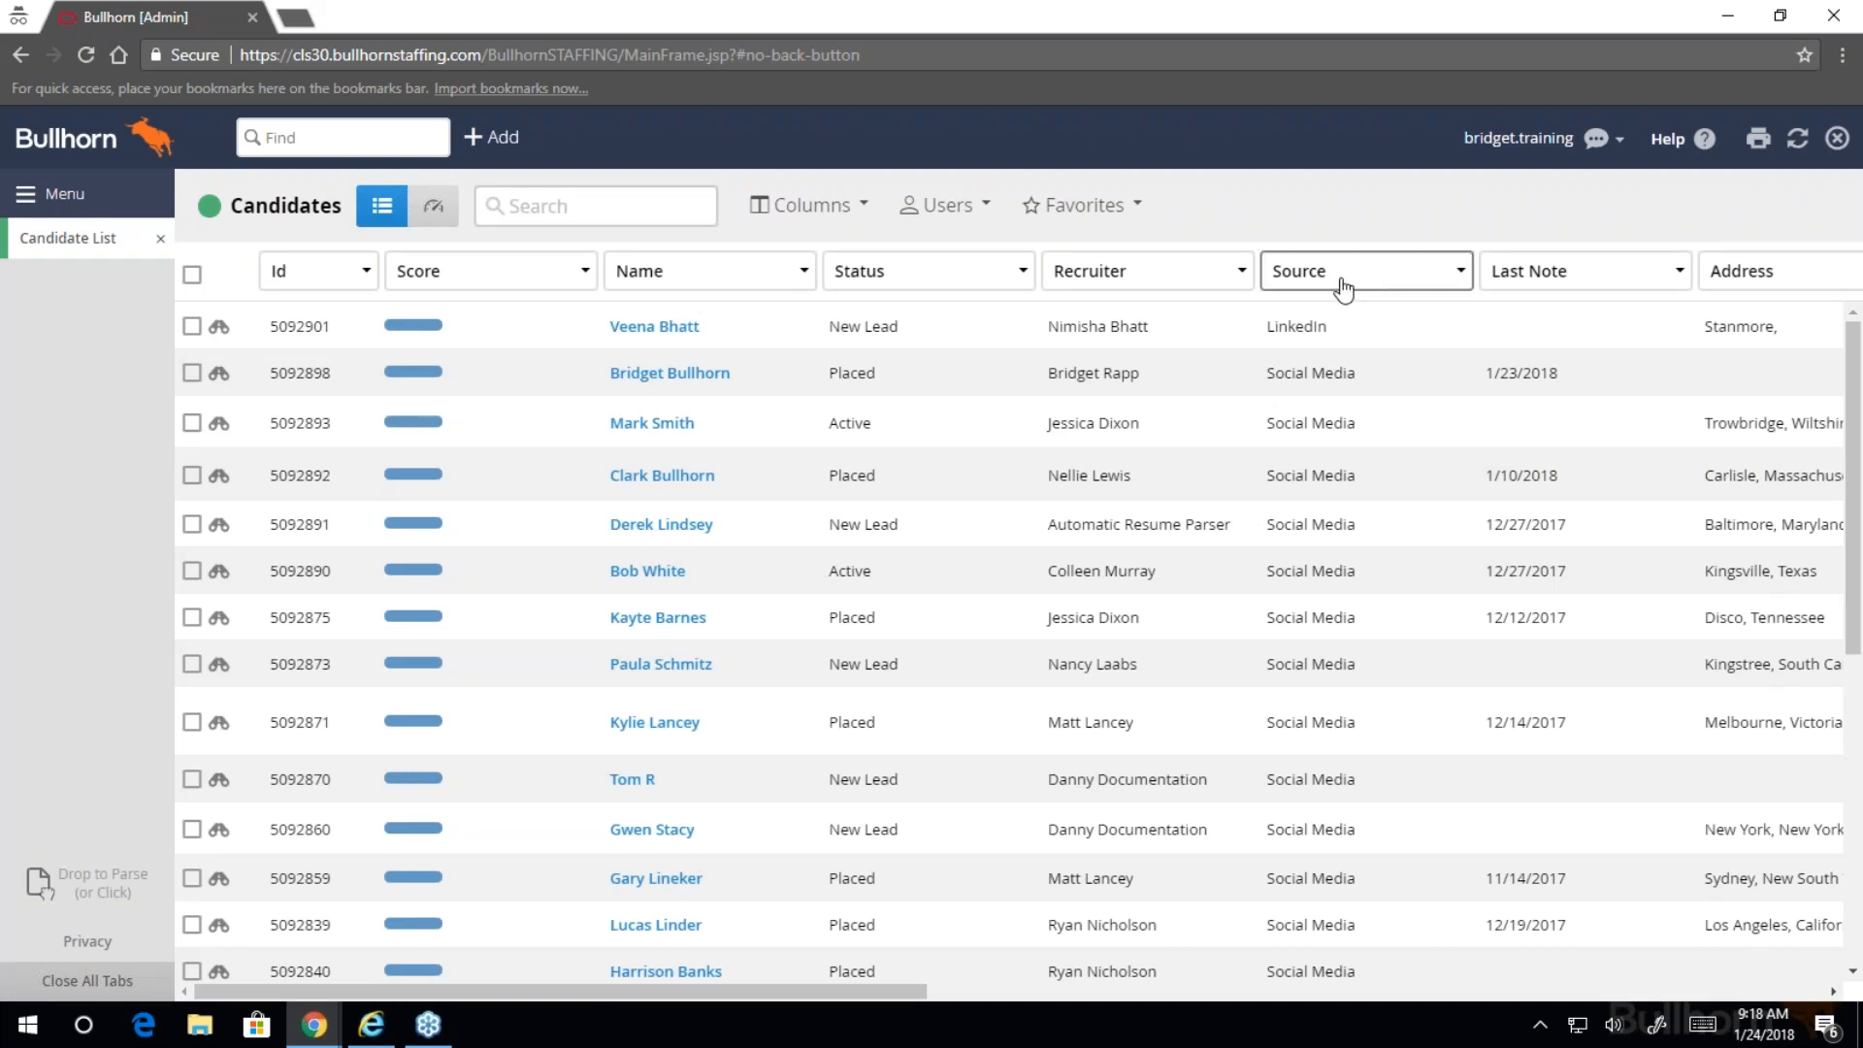
- Set up a candidate search whose Source criterion is Include All with the value Facebook, and close the search without running it
left_click(609, 218)
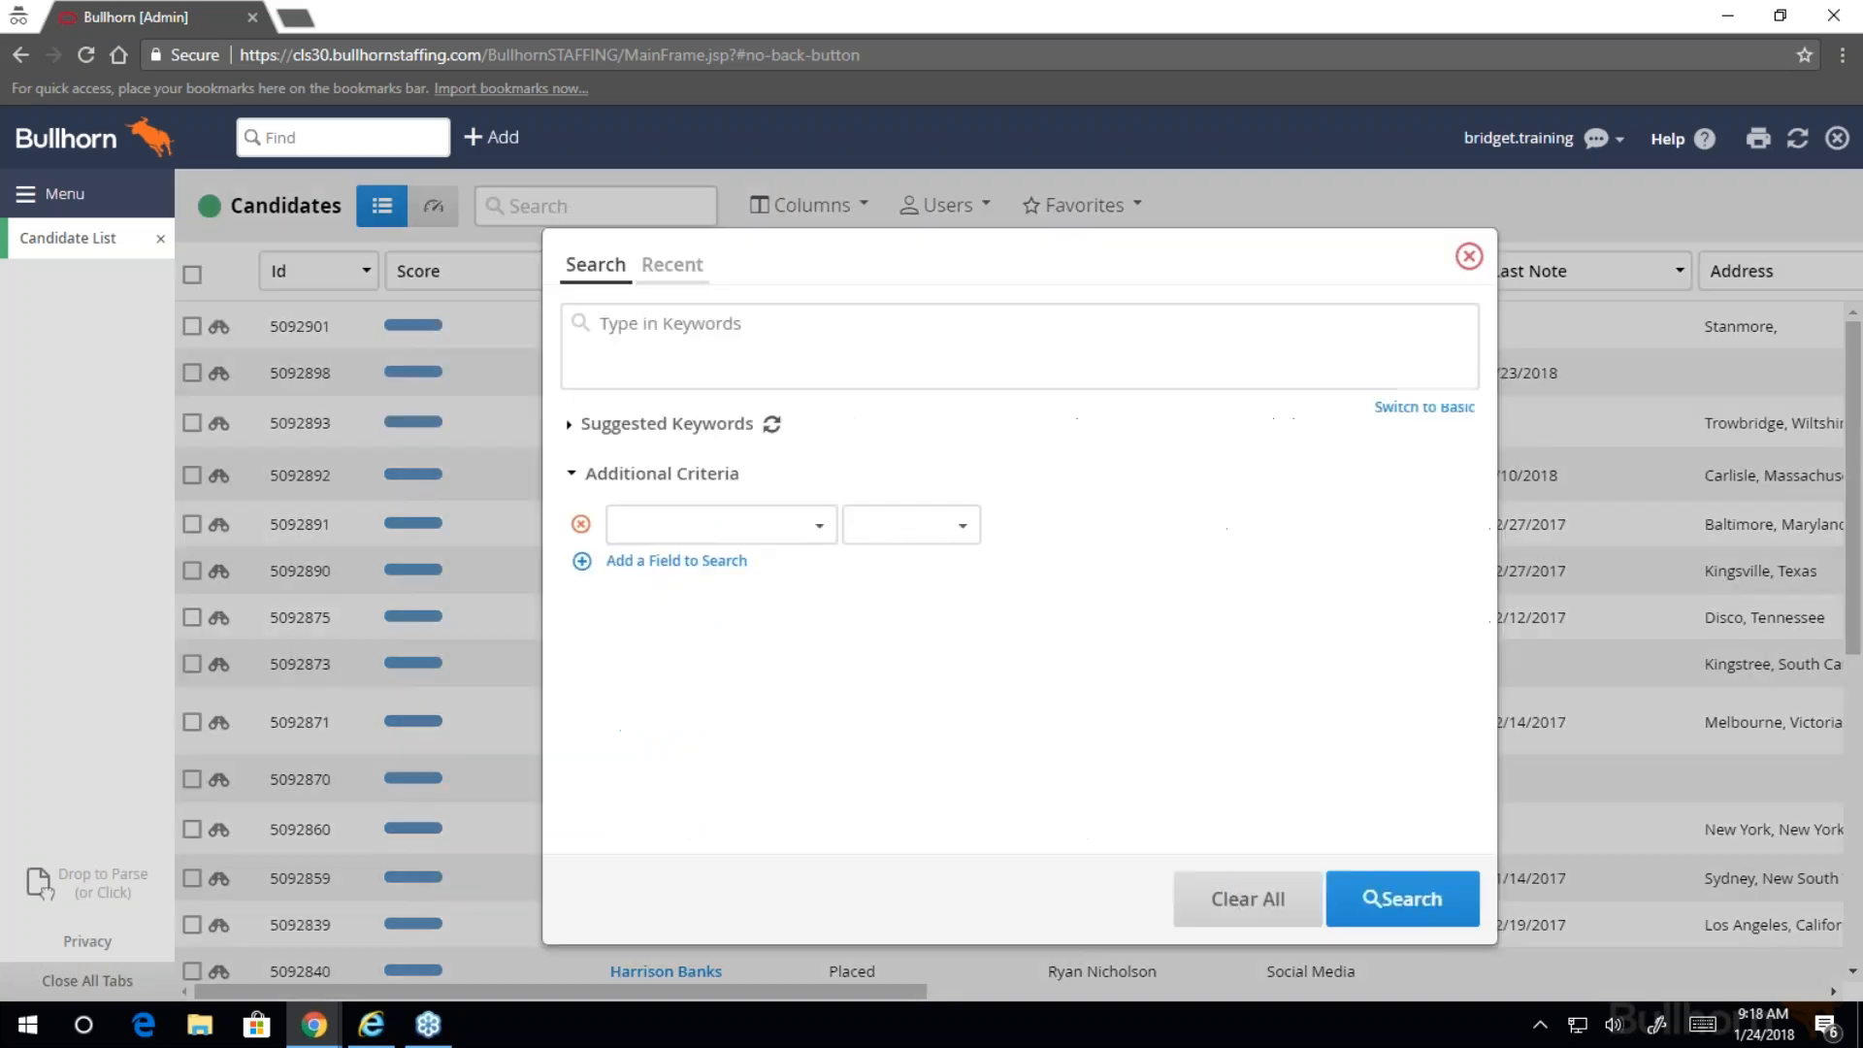
left_click(687, 524)
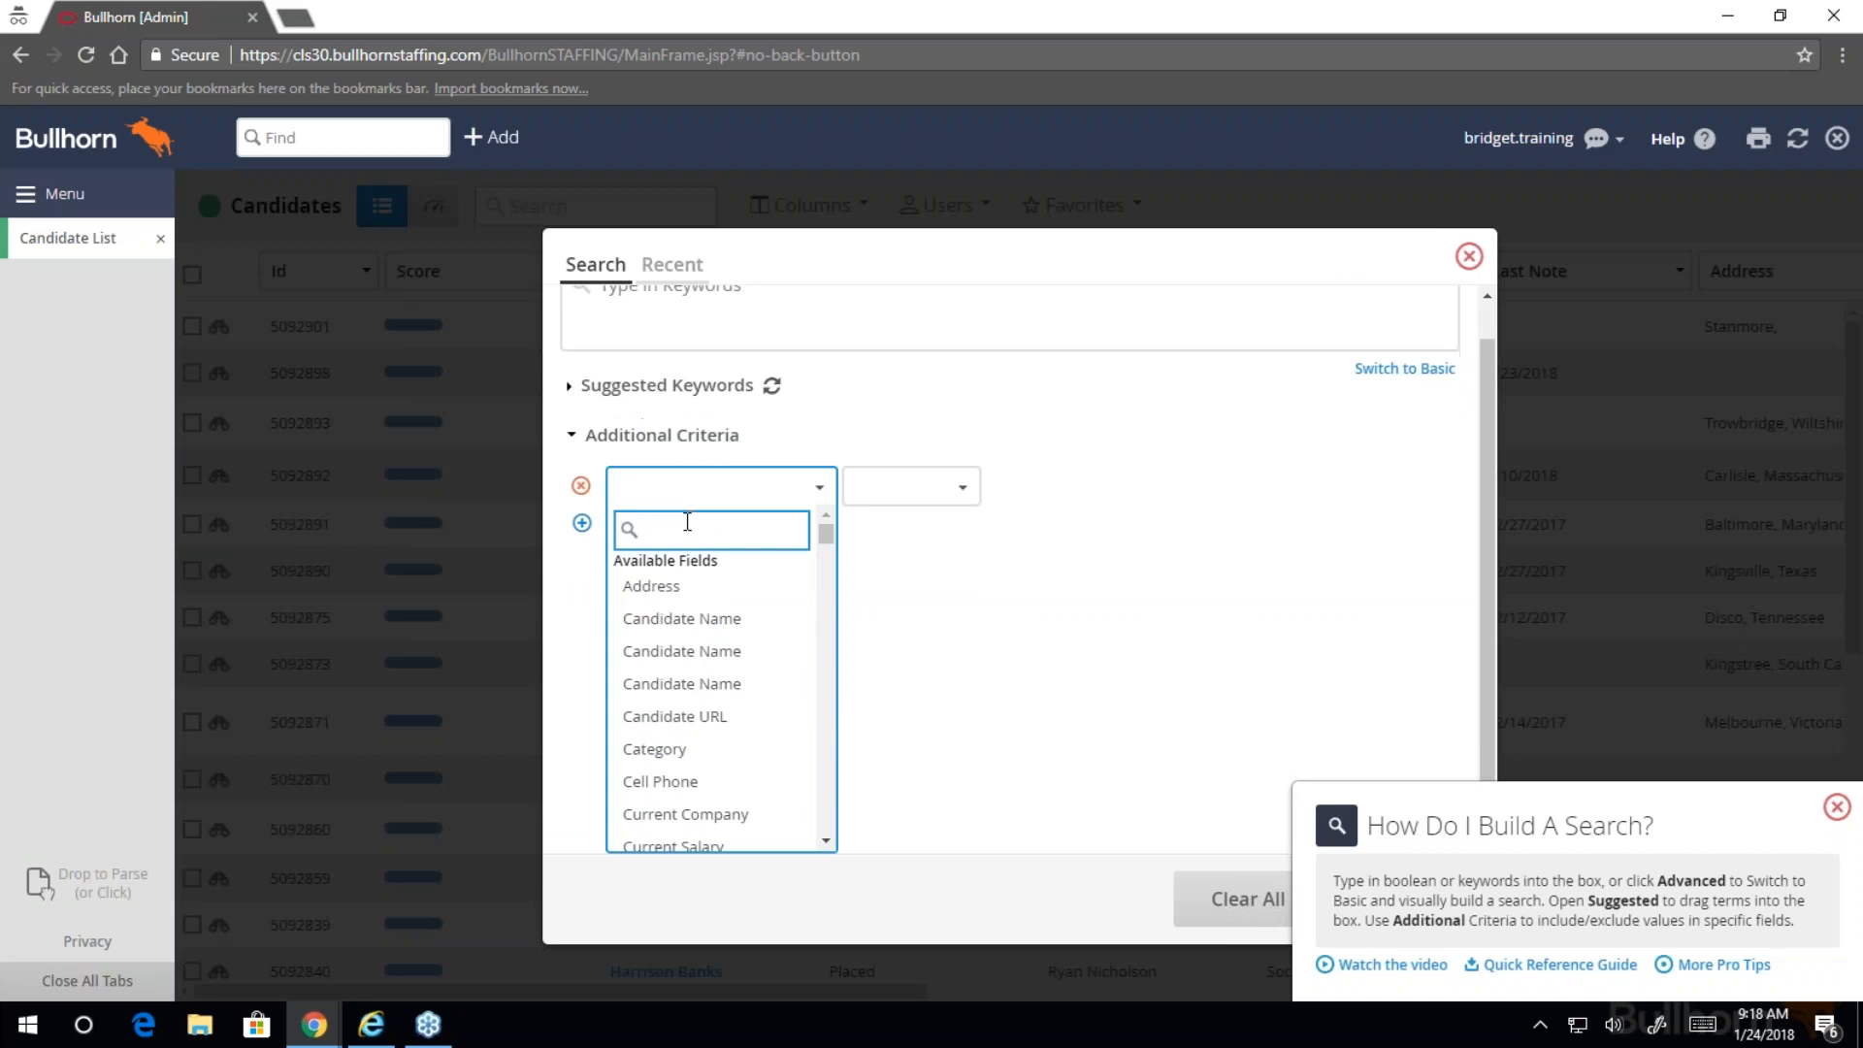
type("source")
left_click(679, 627)
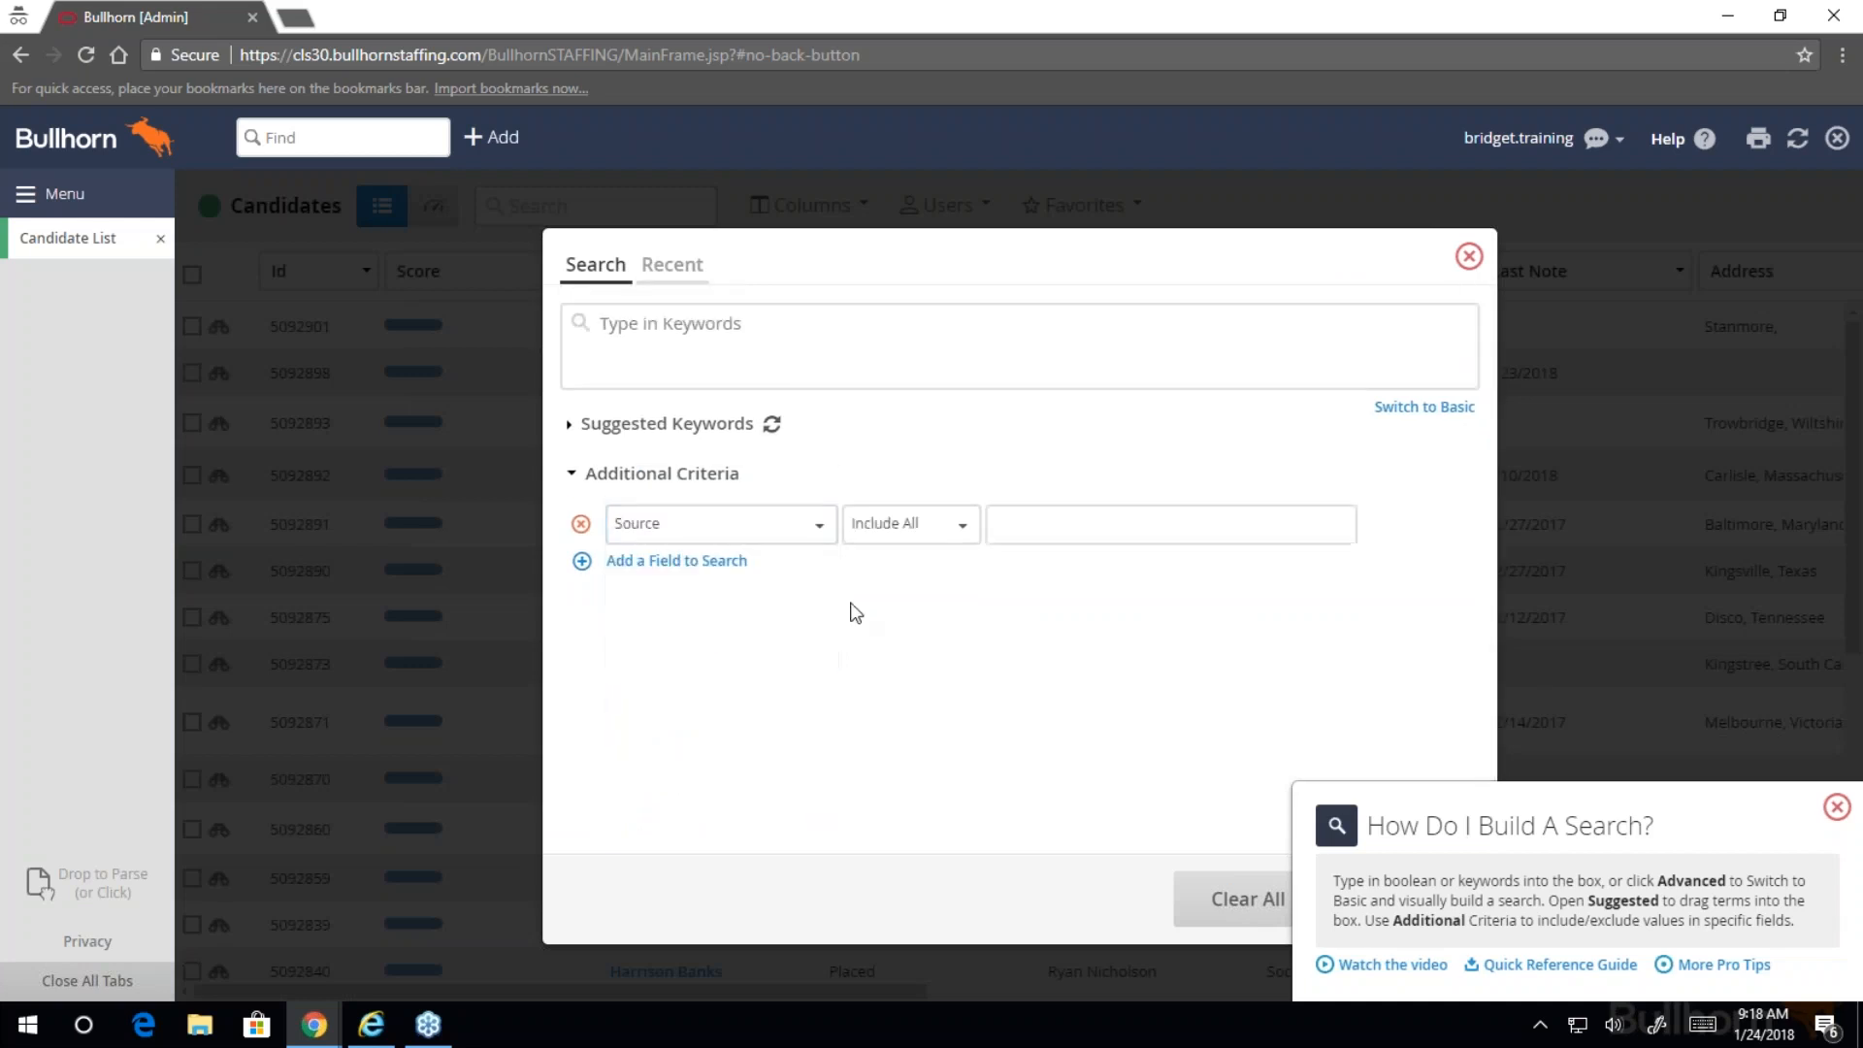
left_click(1091, 525)
type("facebook")
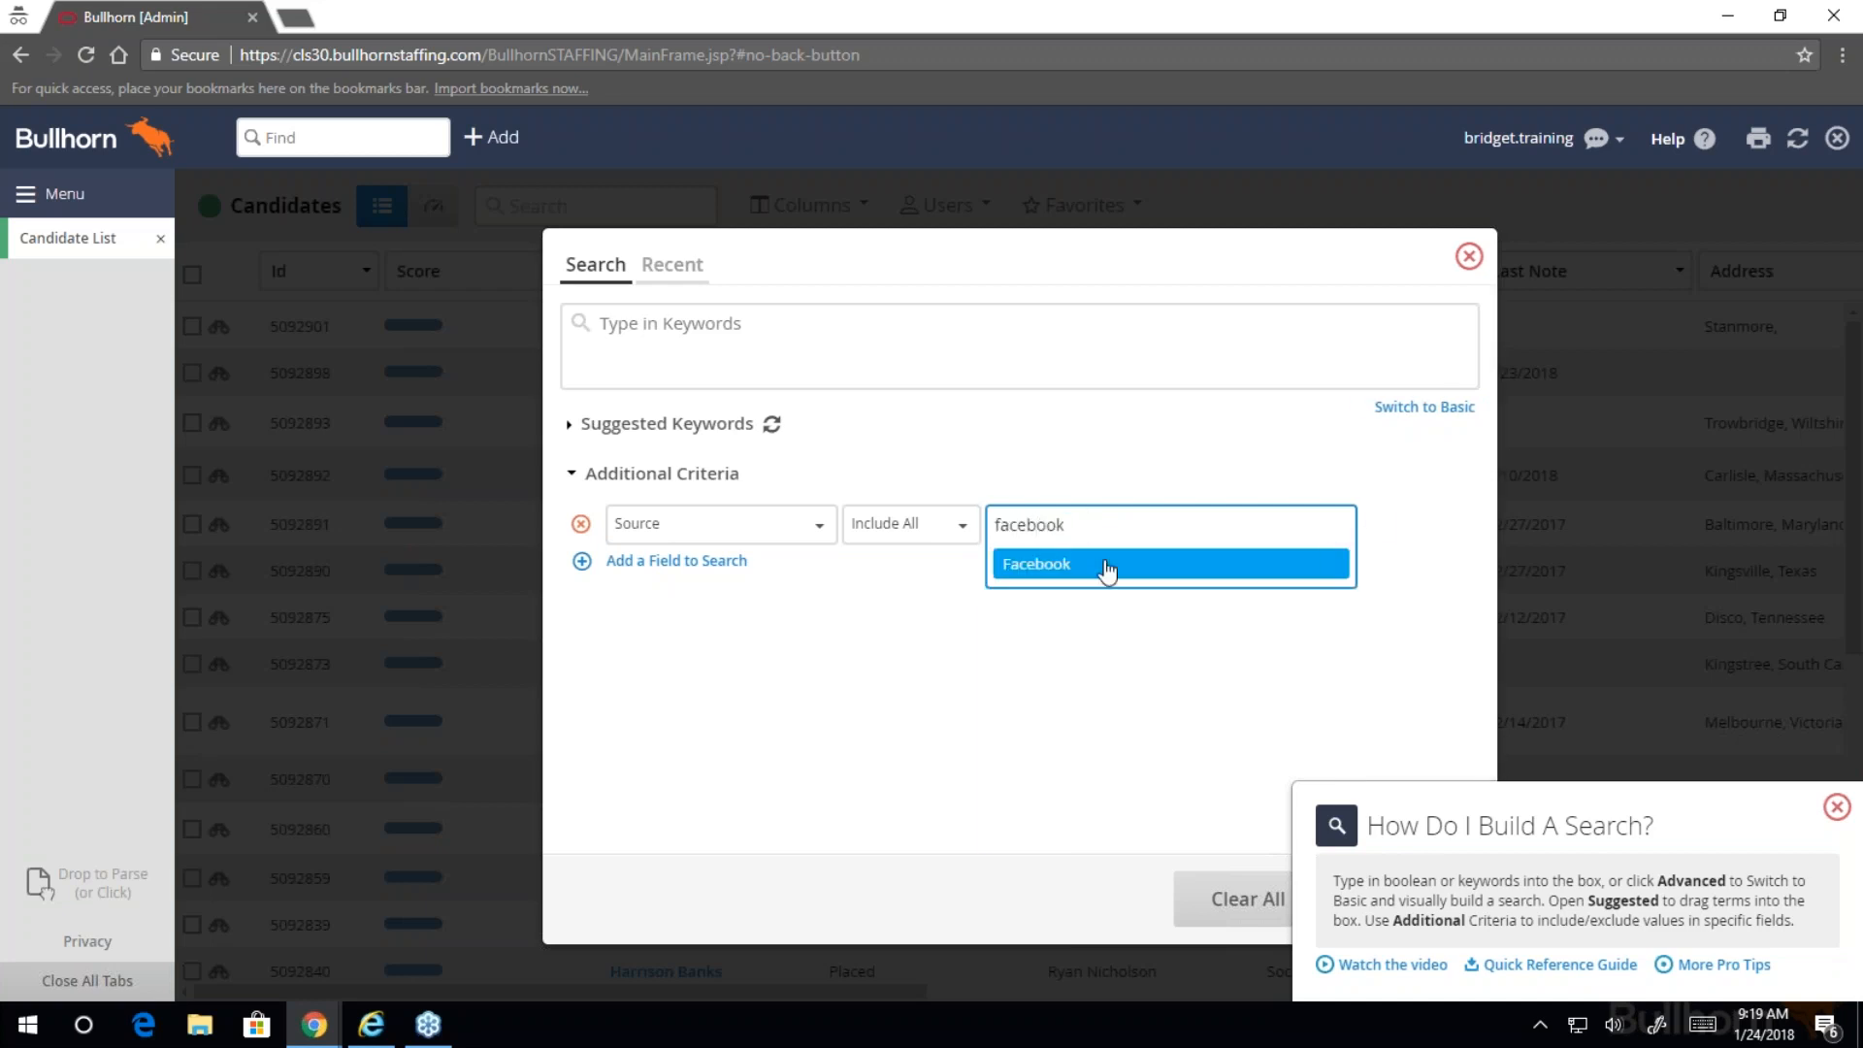
left_click(1110, 568)
left_click(888, 632)
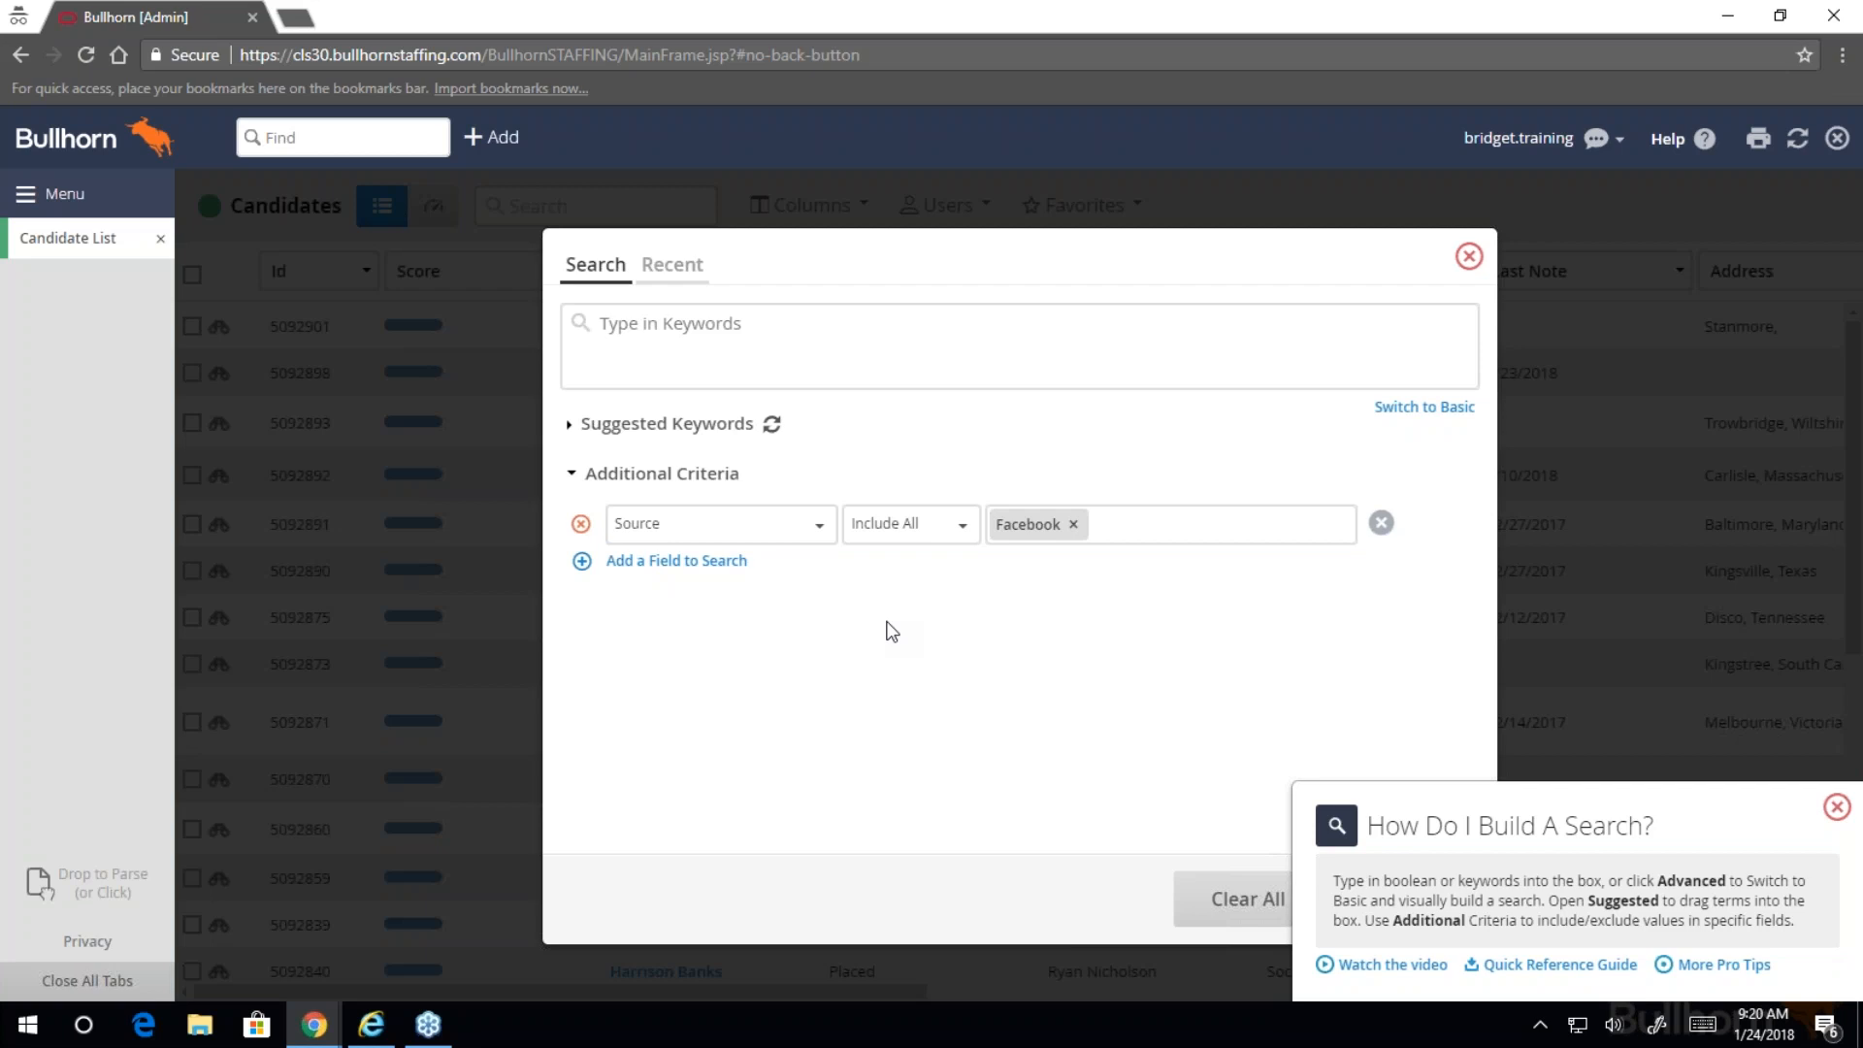
left_click(1468, 258)
- Close the candidate list and open the Candidate section of the field mappings to examine its fields and the firstName label
left_click(160, 239)
left_click(129, 204)
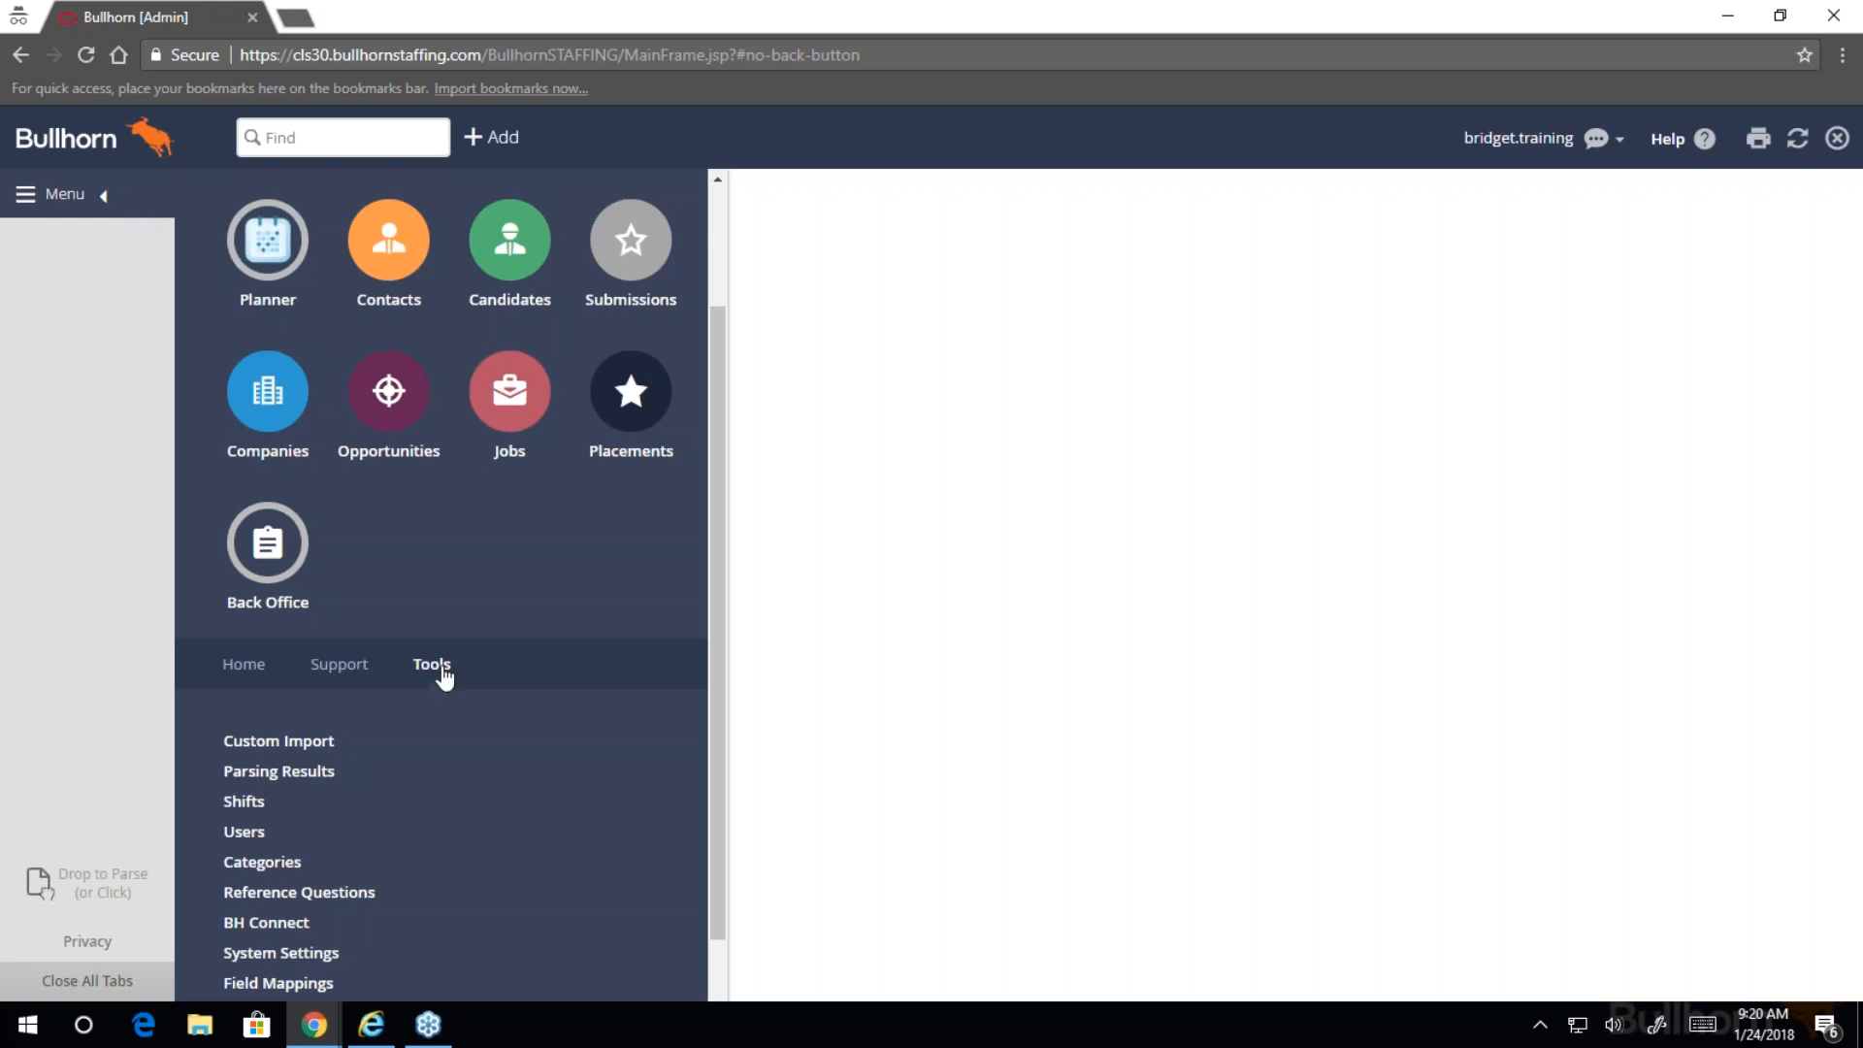
scroll(417, 757, "down", 2)
left_click(330, 875)
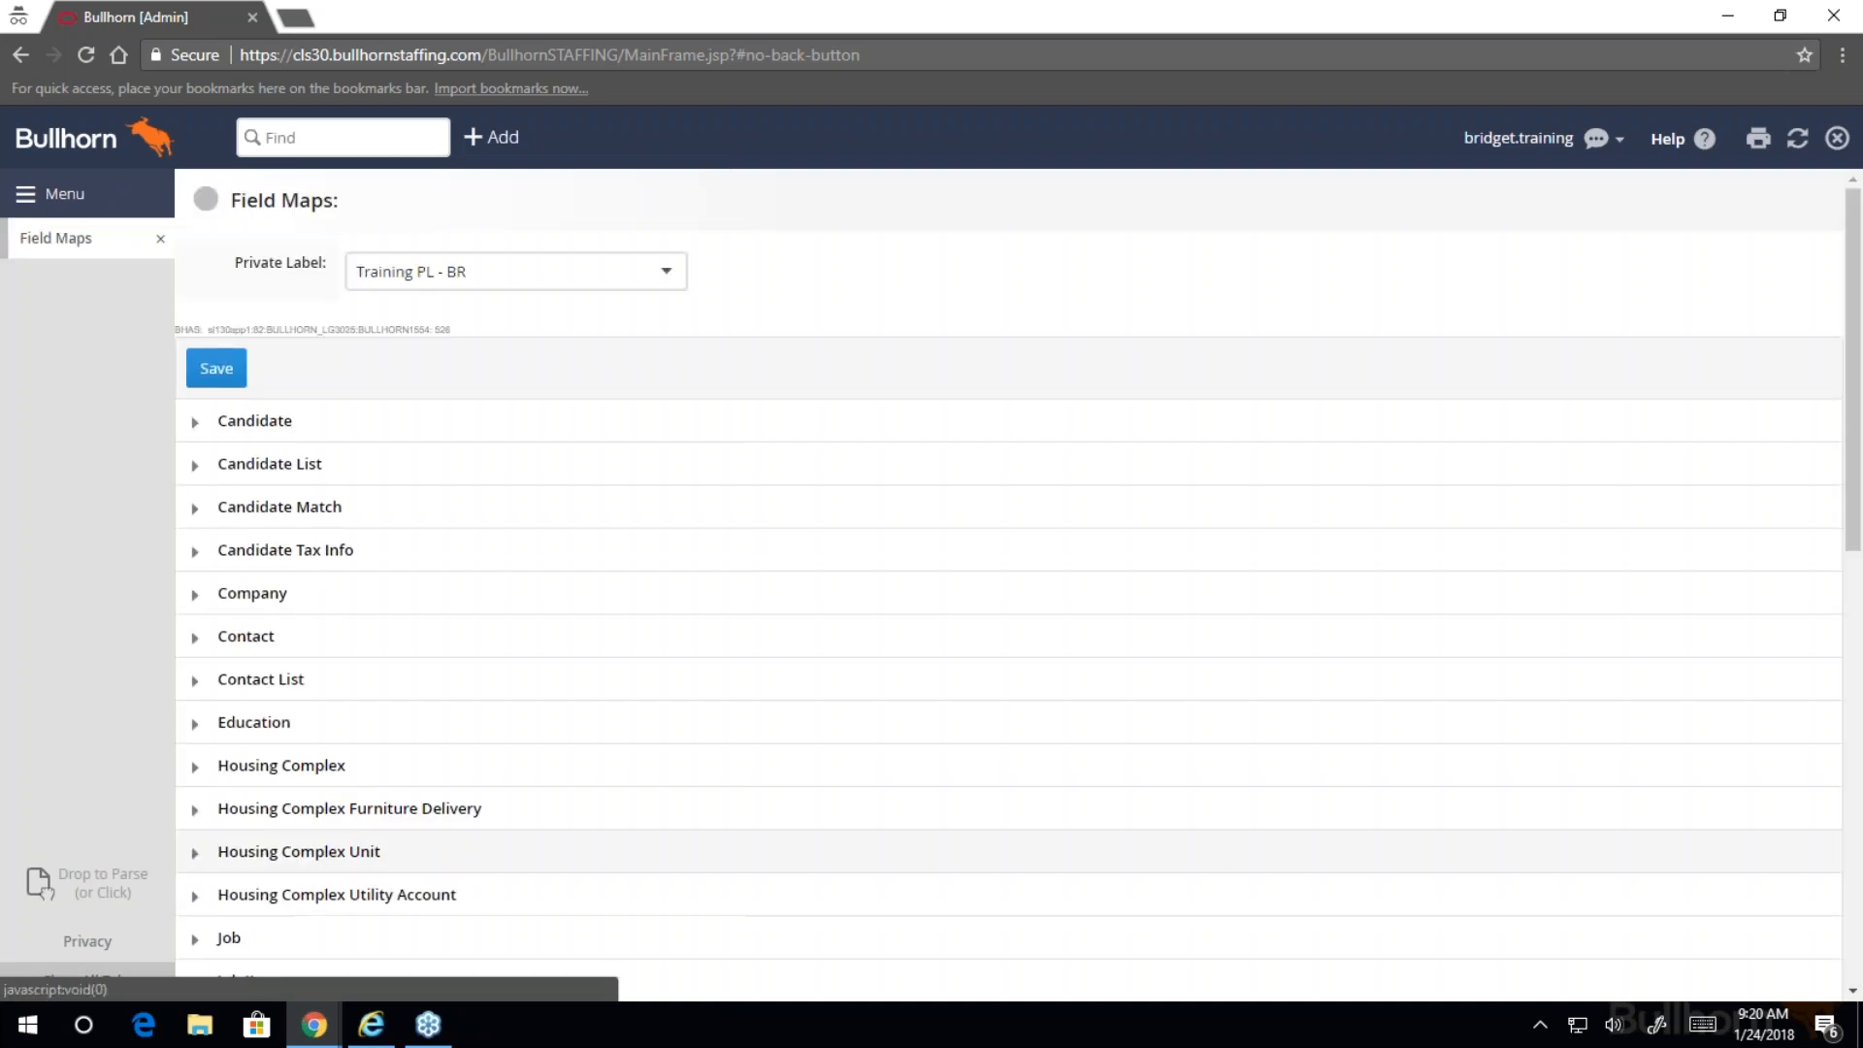
left_click(196, 427)
scroll(1067, 734, "down", 1)
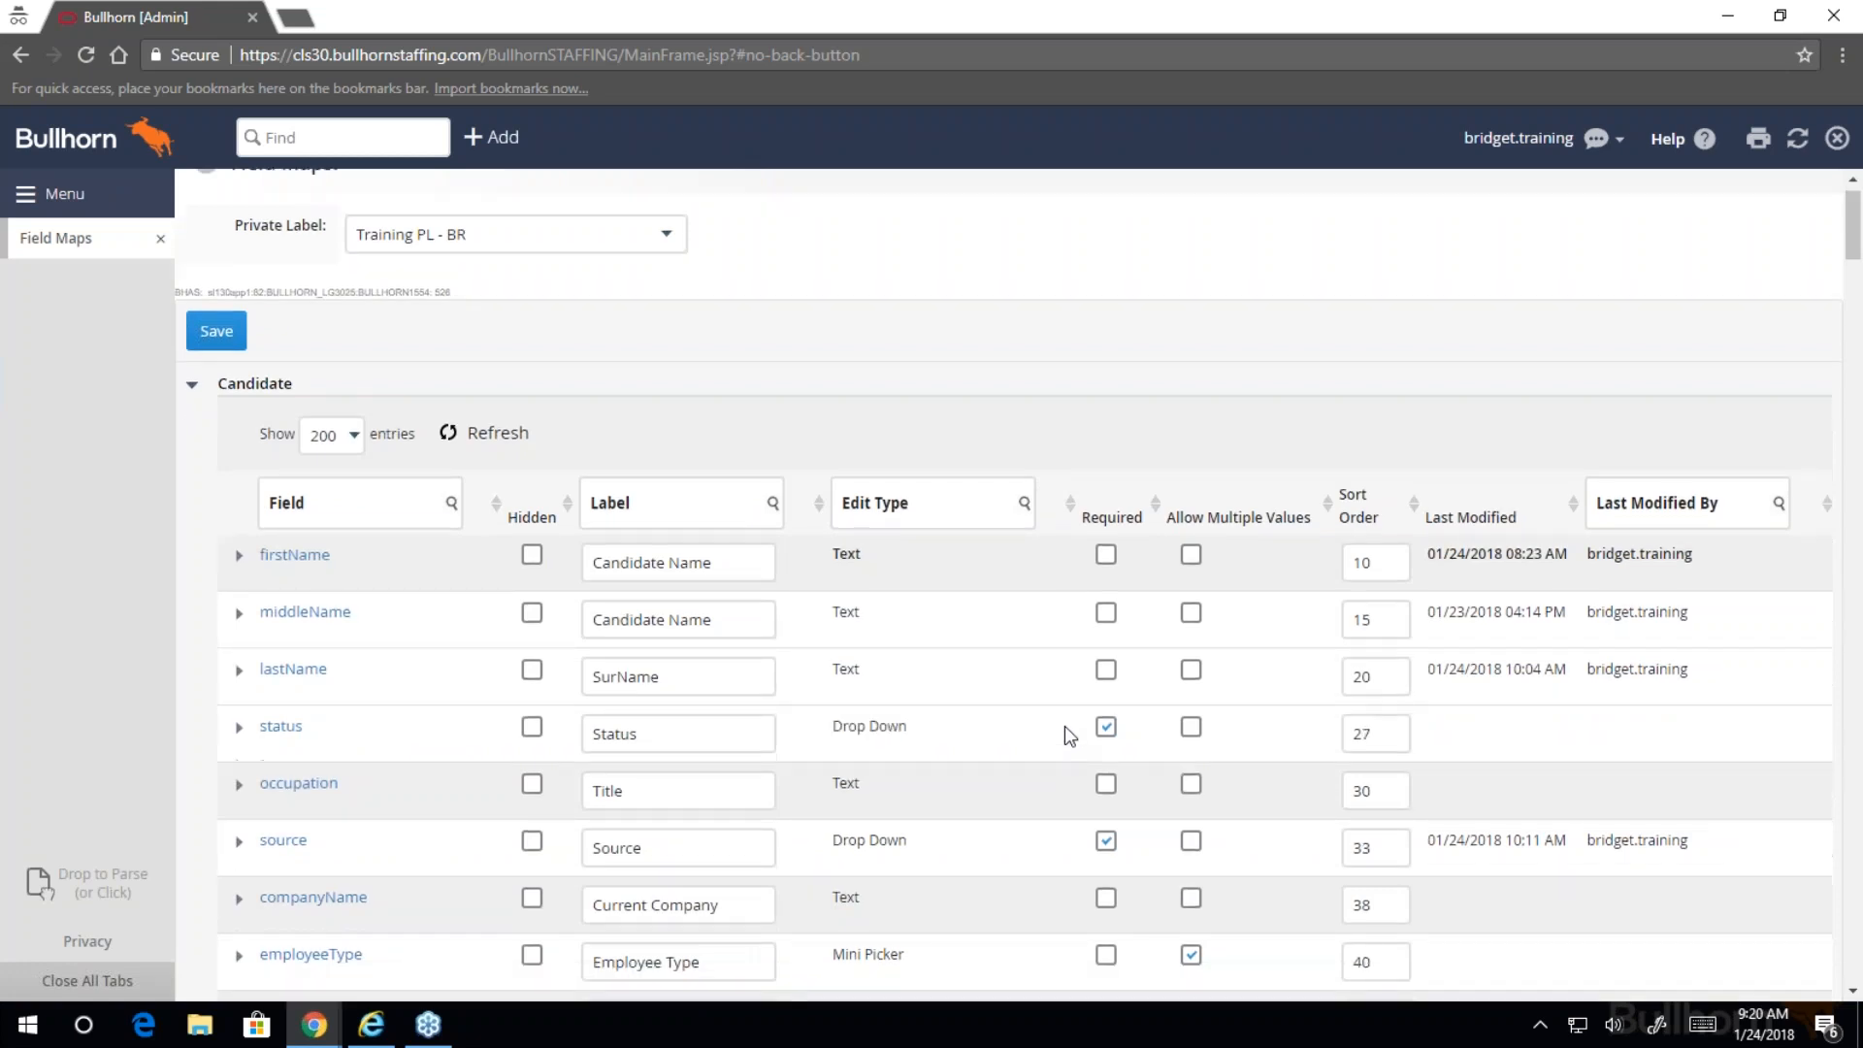
scroll(1064, 726, "down", 2)
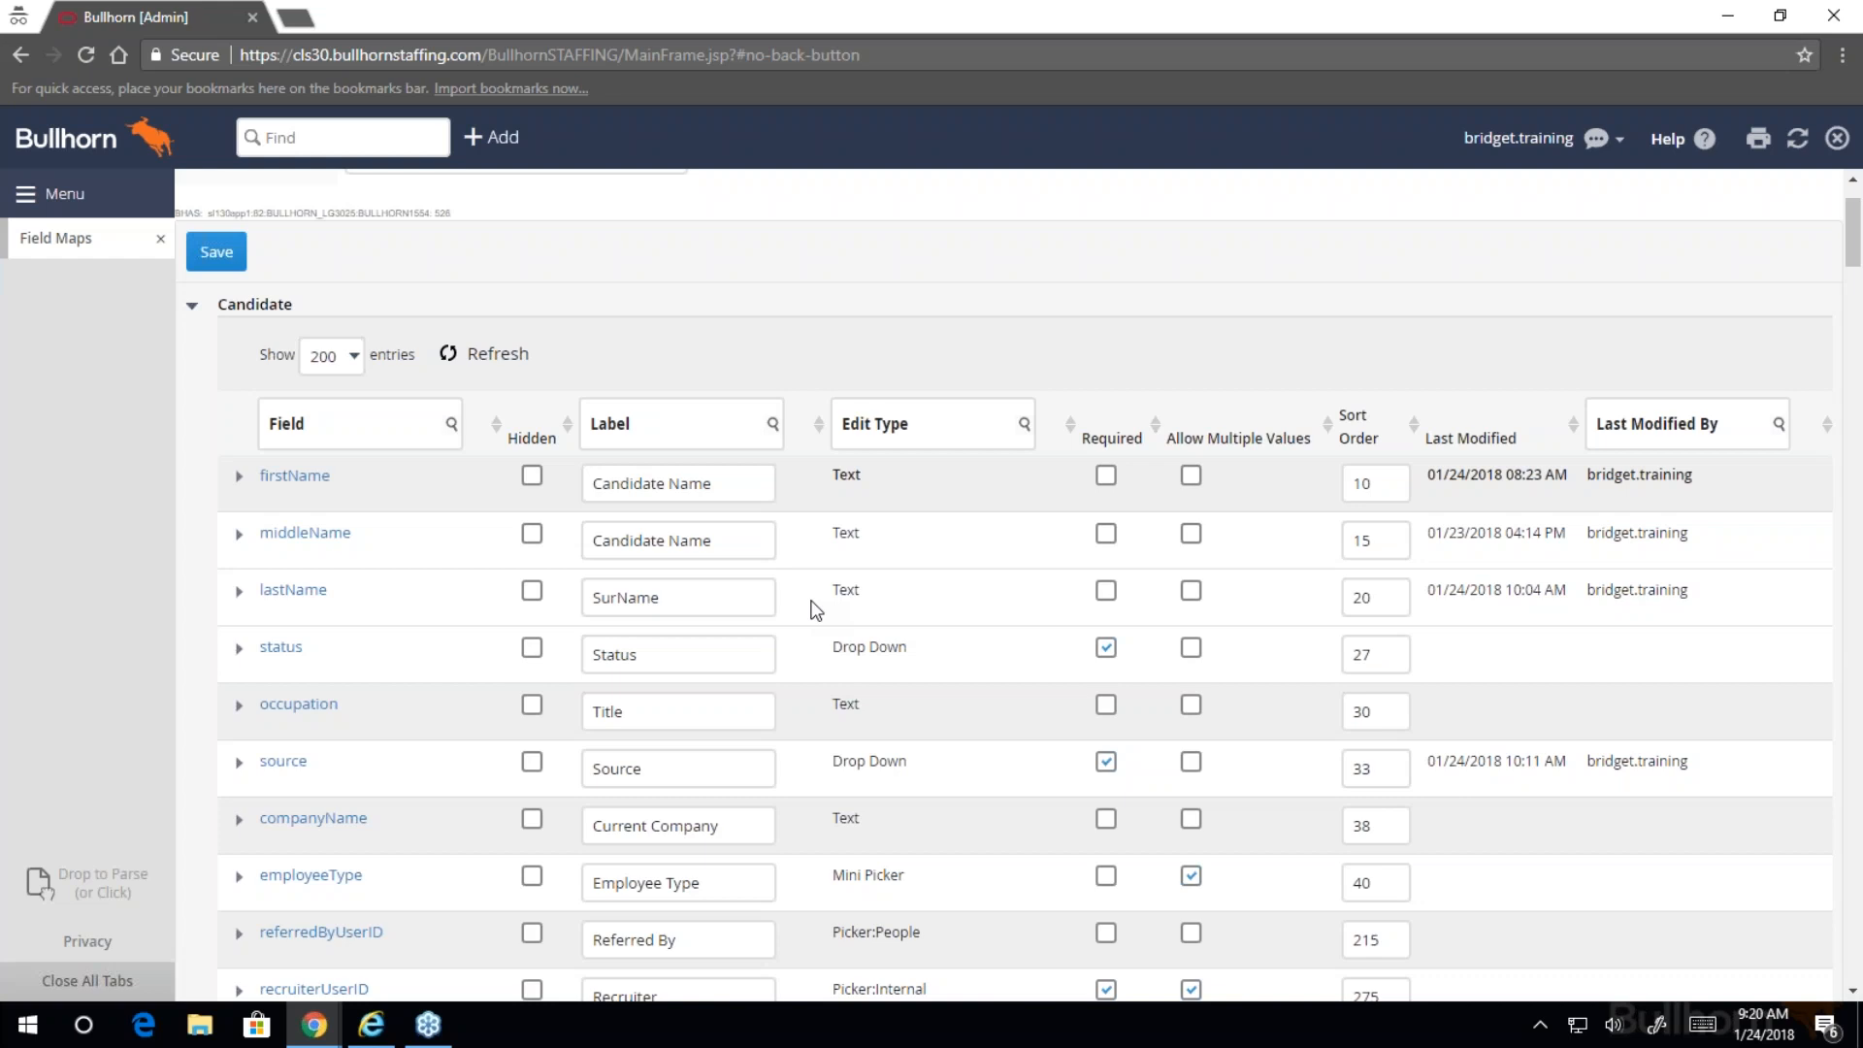
left_click_drag(739, 483, 588, 482)
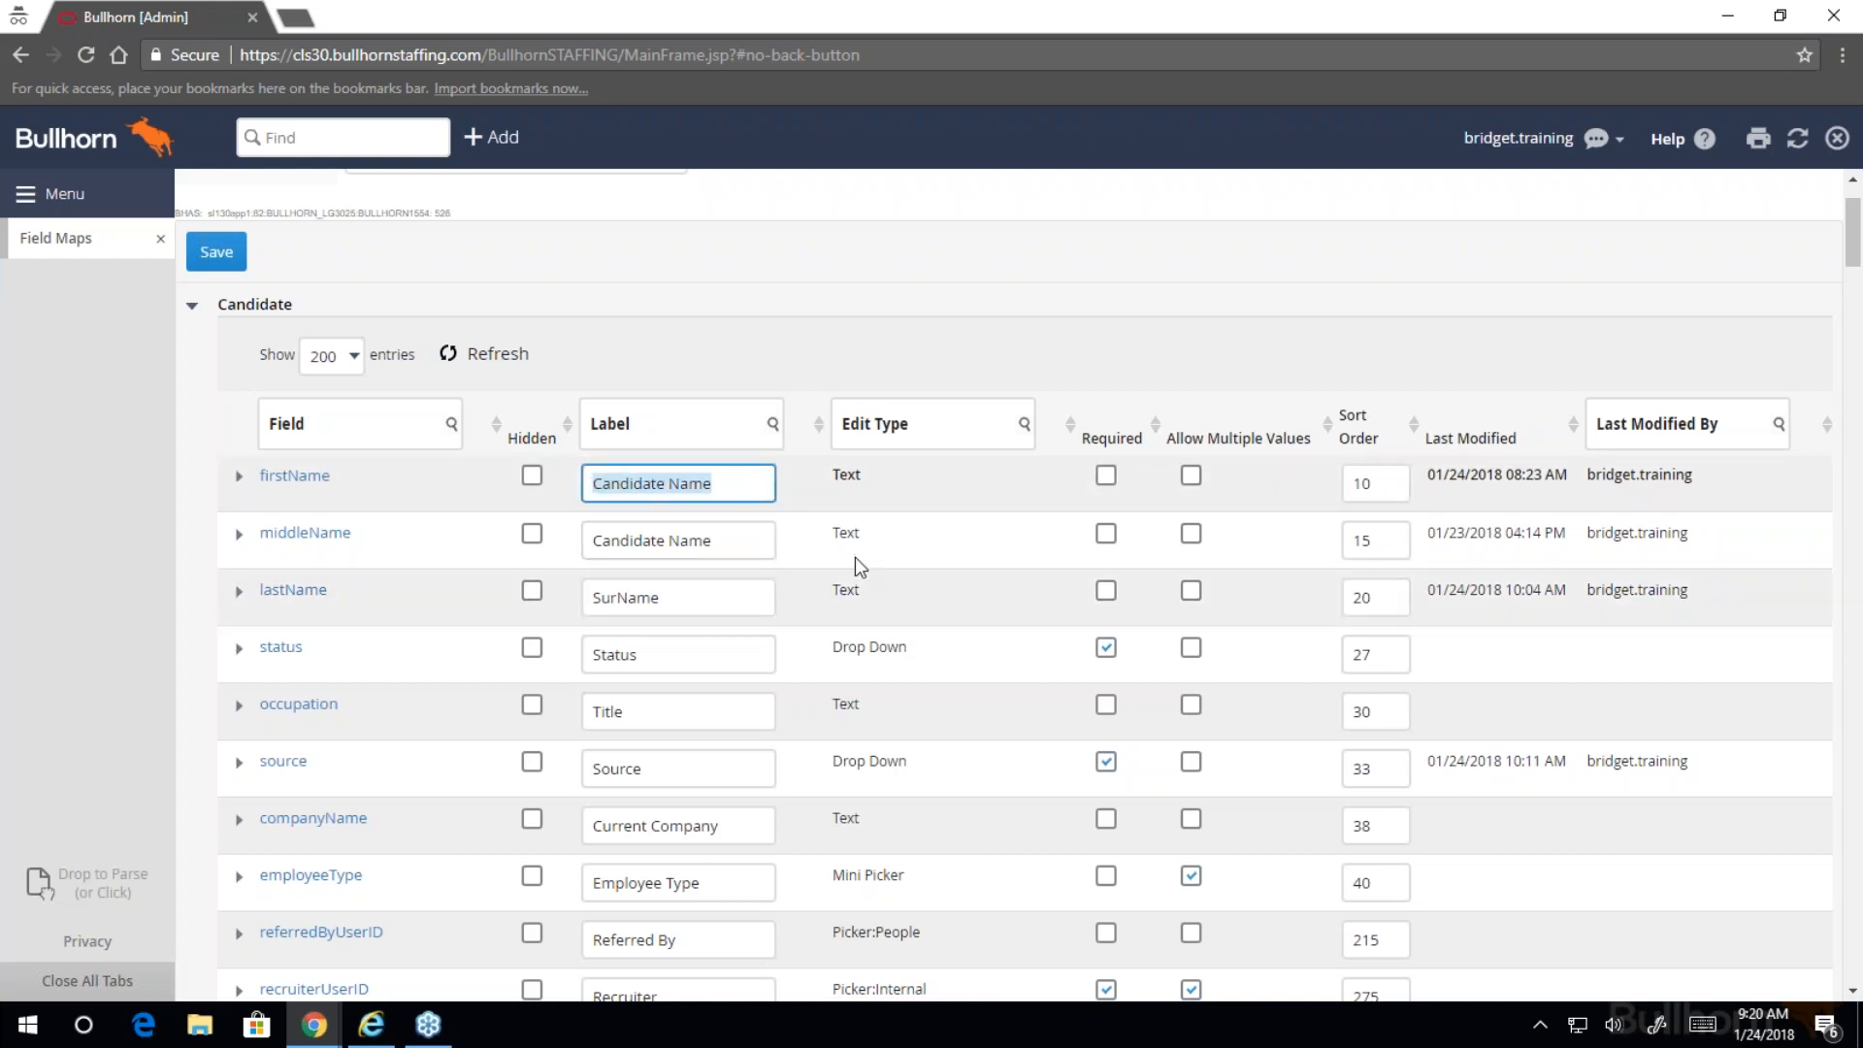